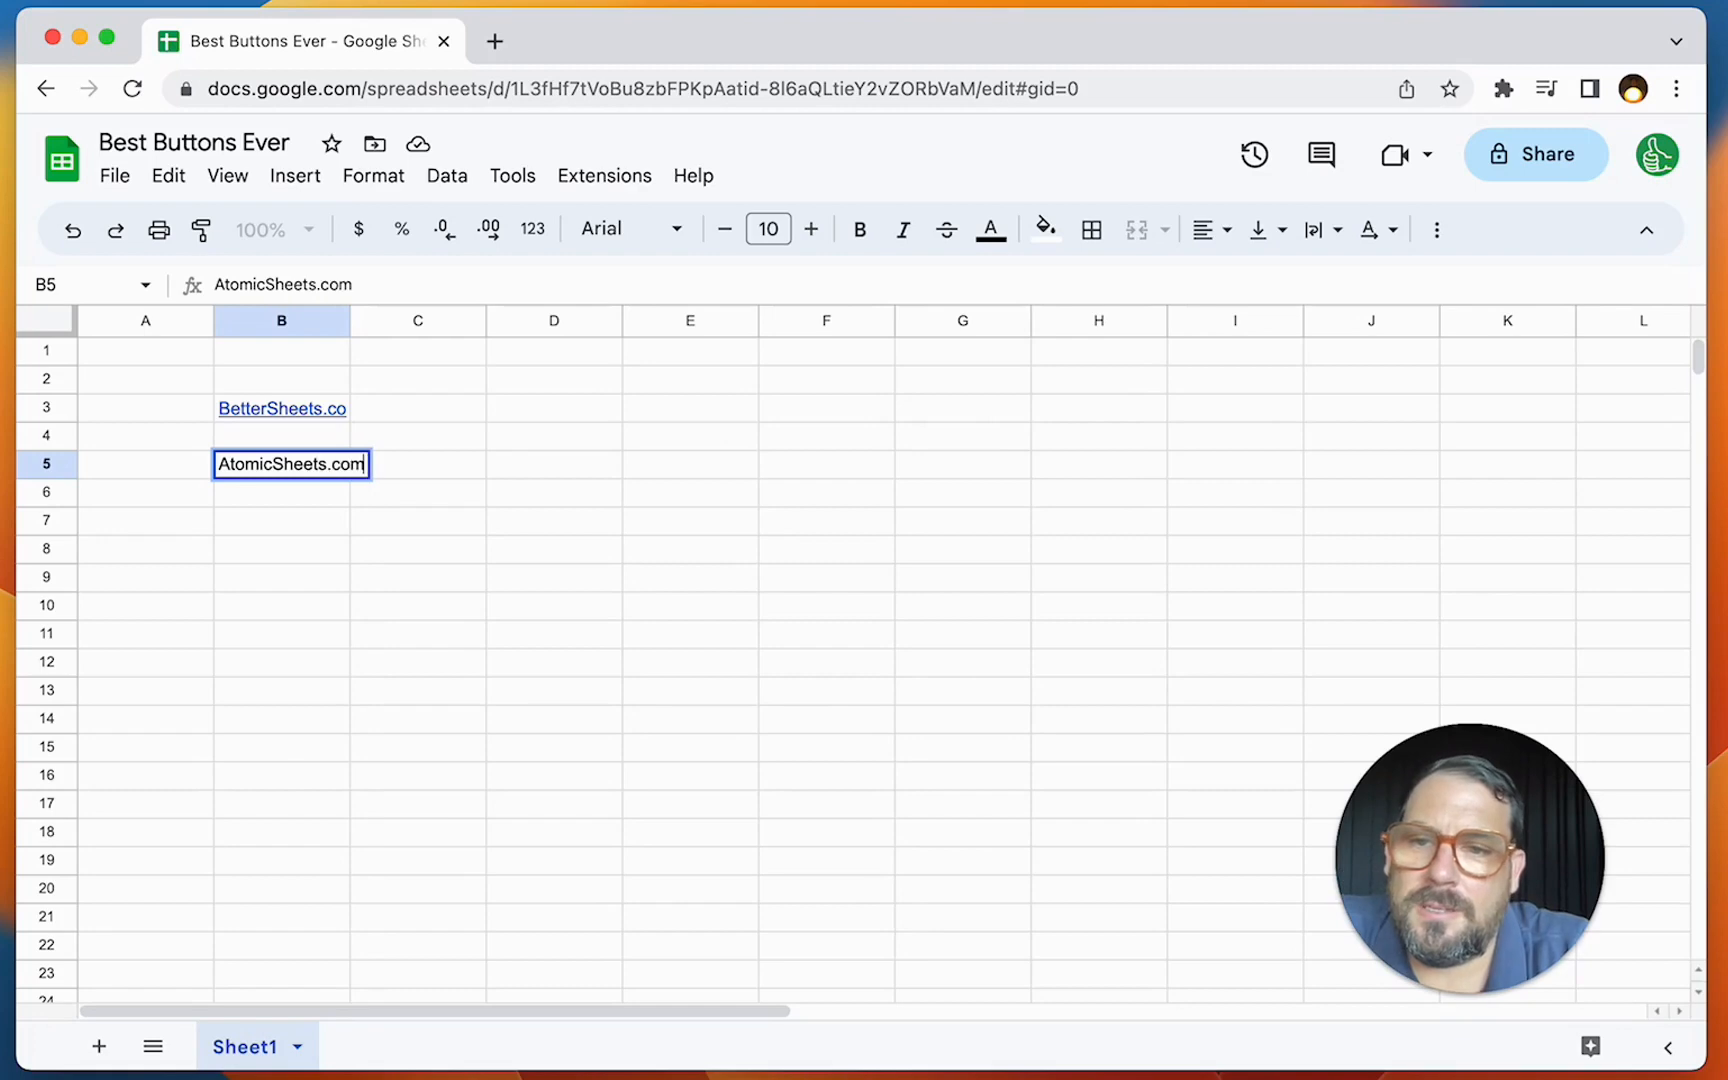
Step: Confirm AtomicSheets.com as the entry in cell B5
key(Return)
click(436, 440)
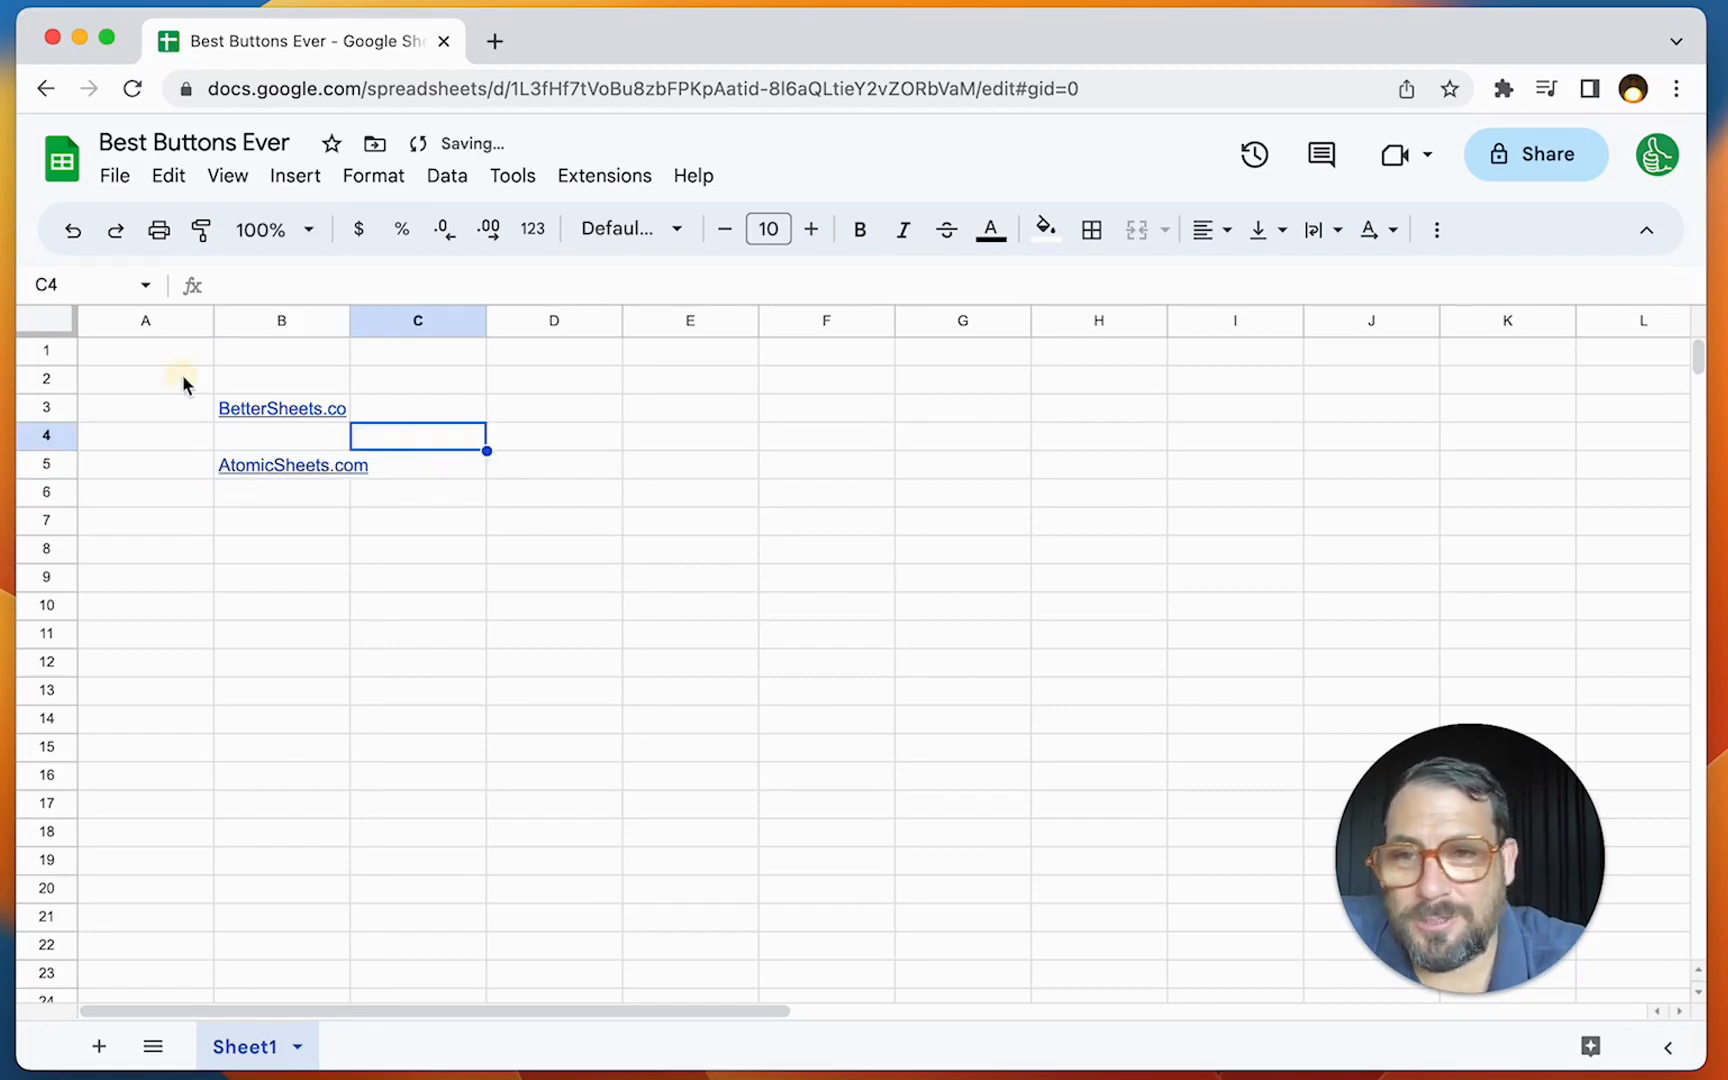
drag(182, 380, 447, 605)
click(443, 462)
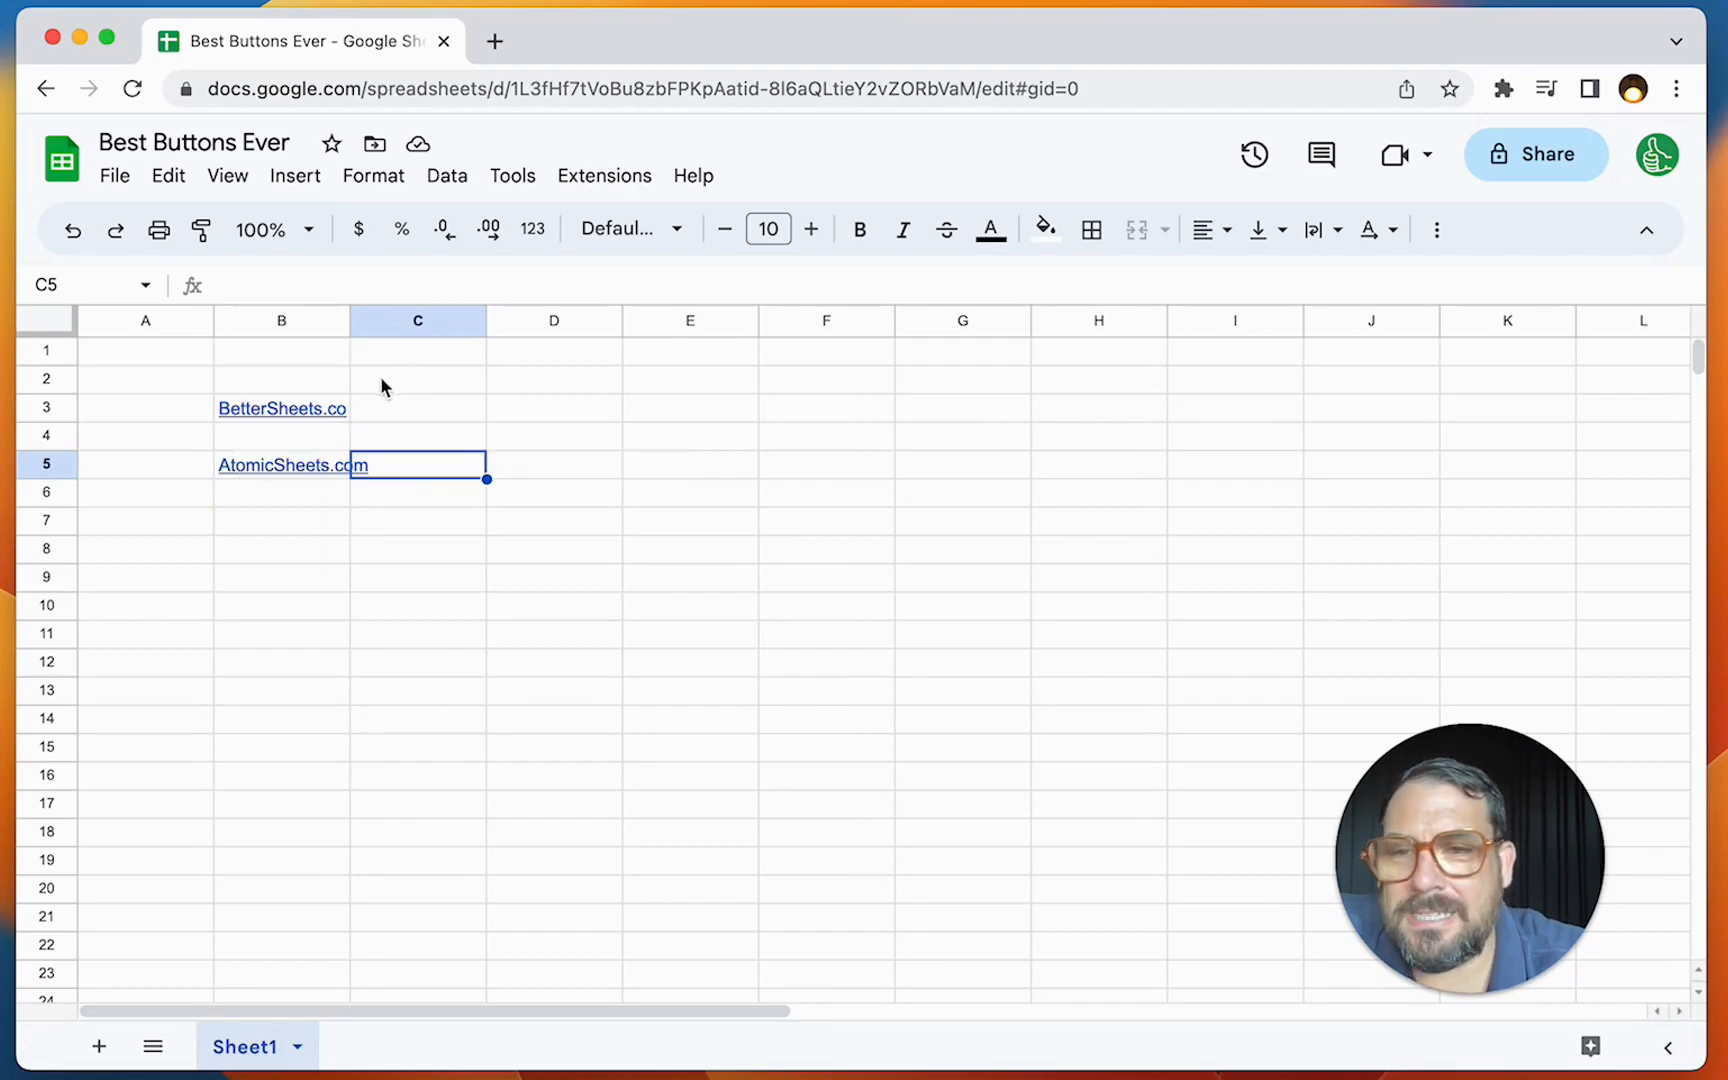
drag(173, 383, 396, 441)
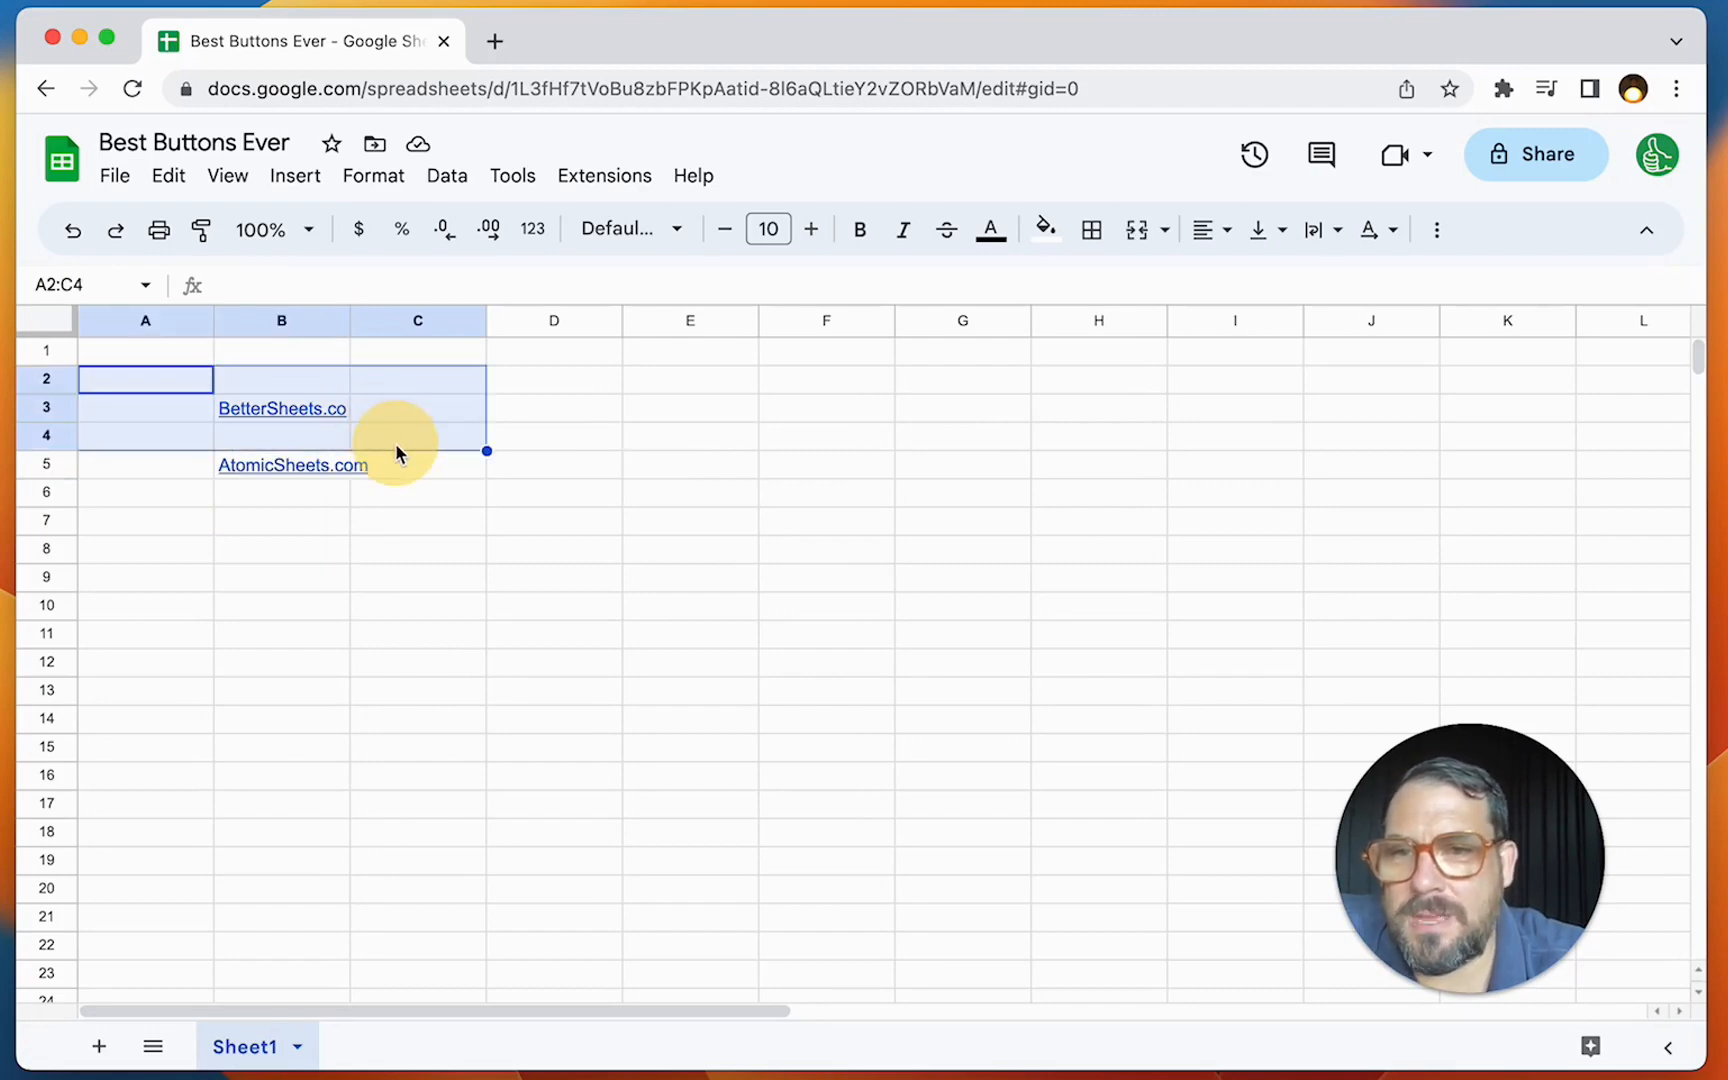
click(316, 383)
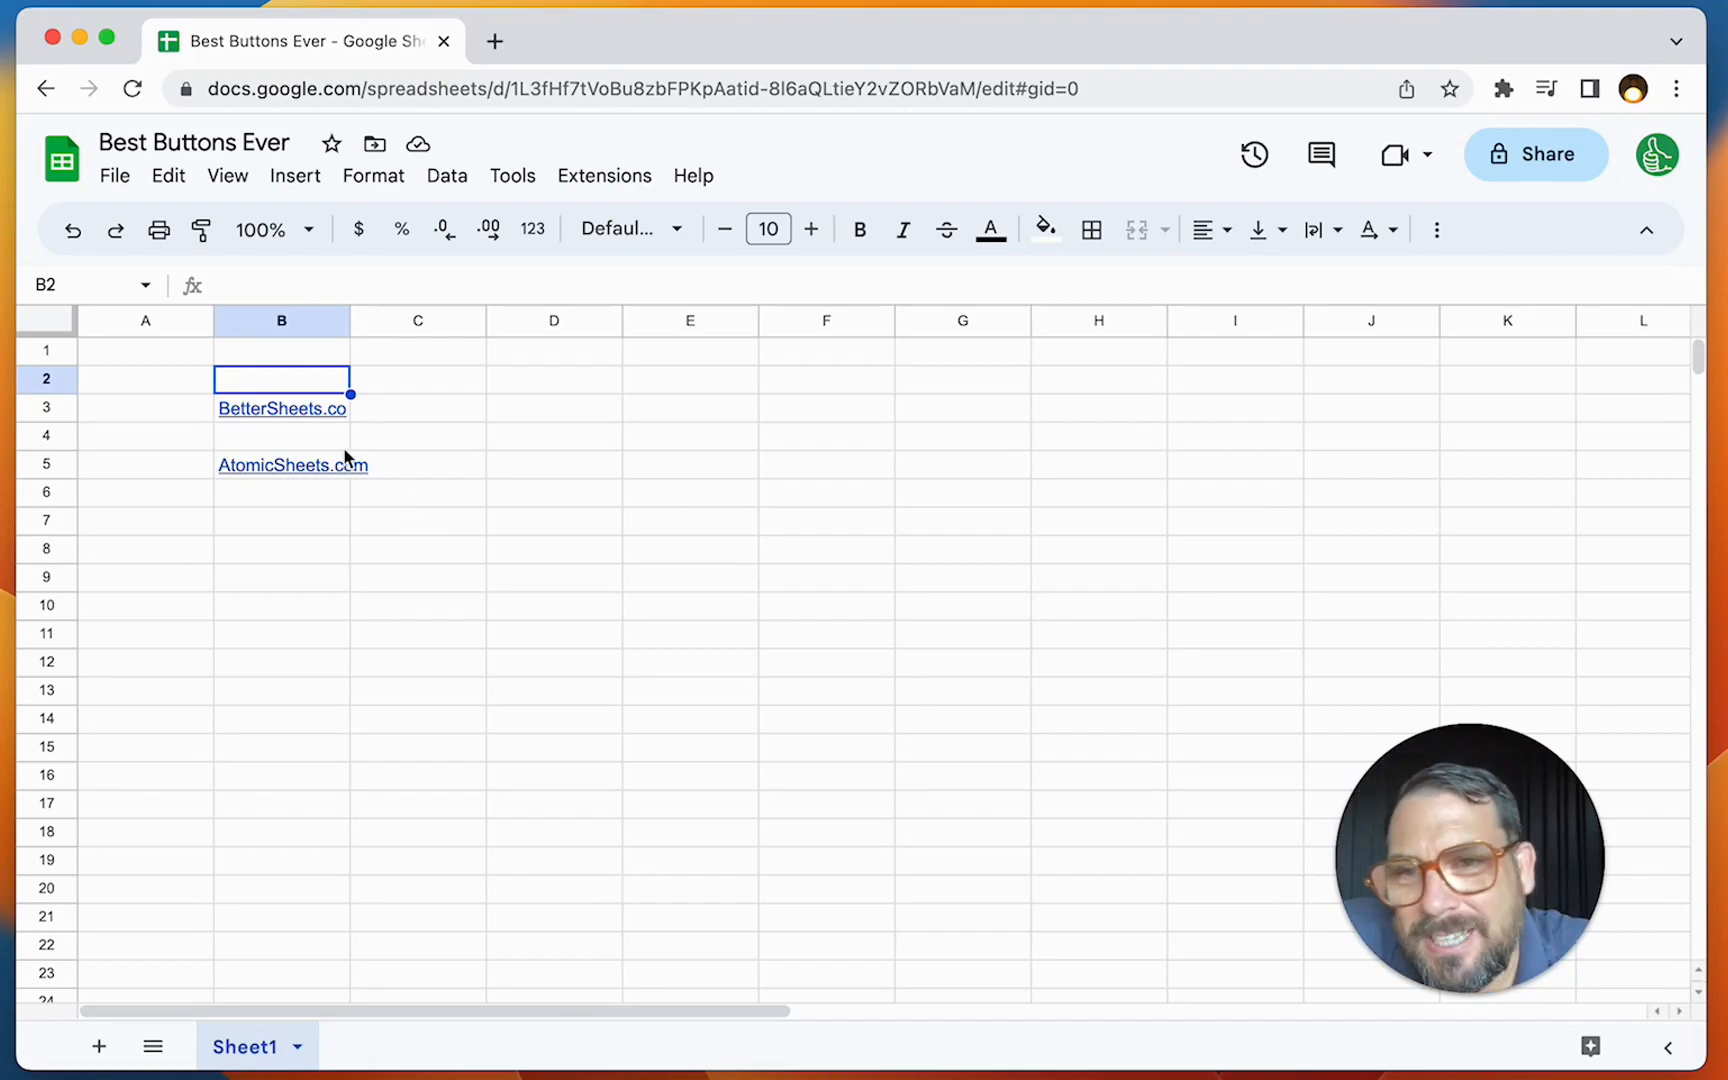
drag(173, 389, 446, 450)
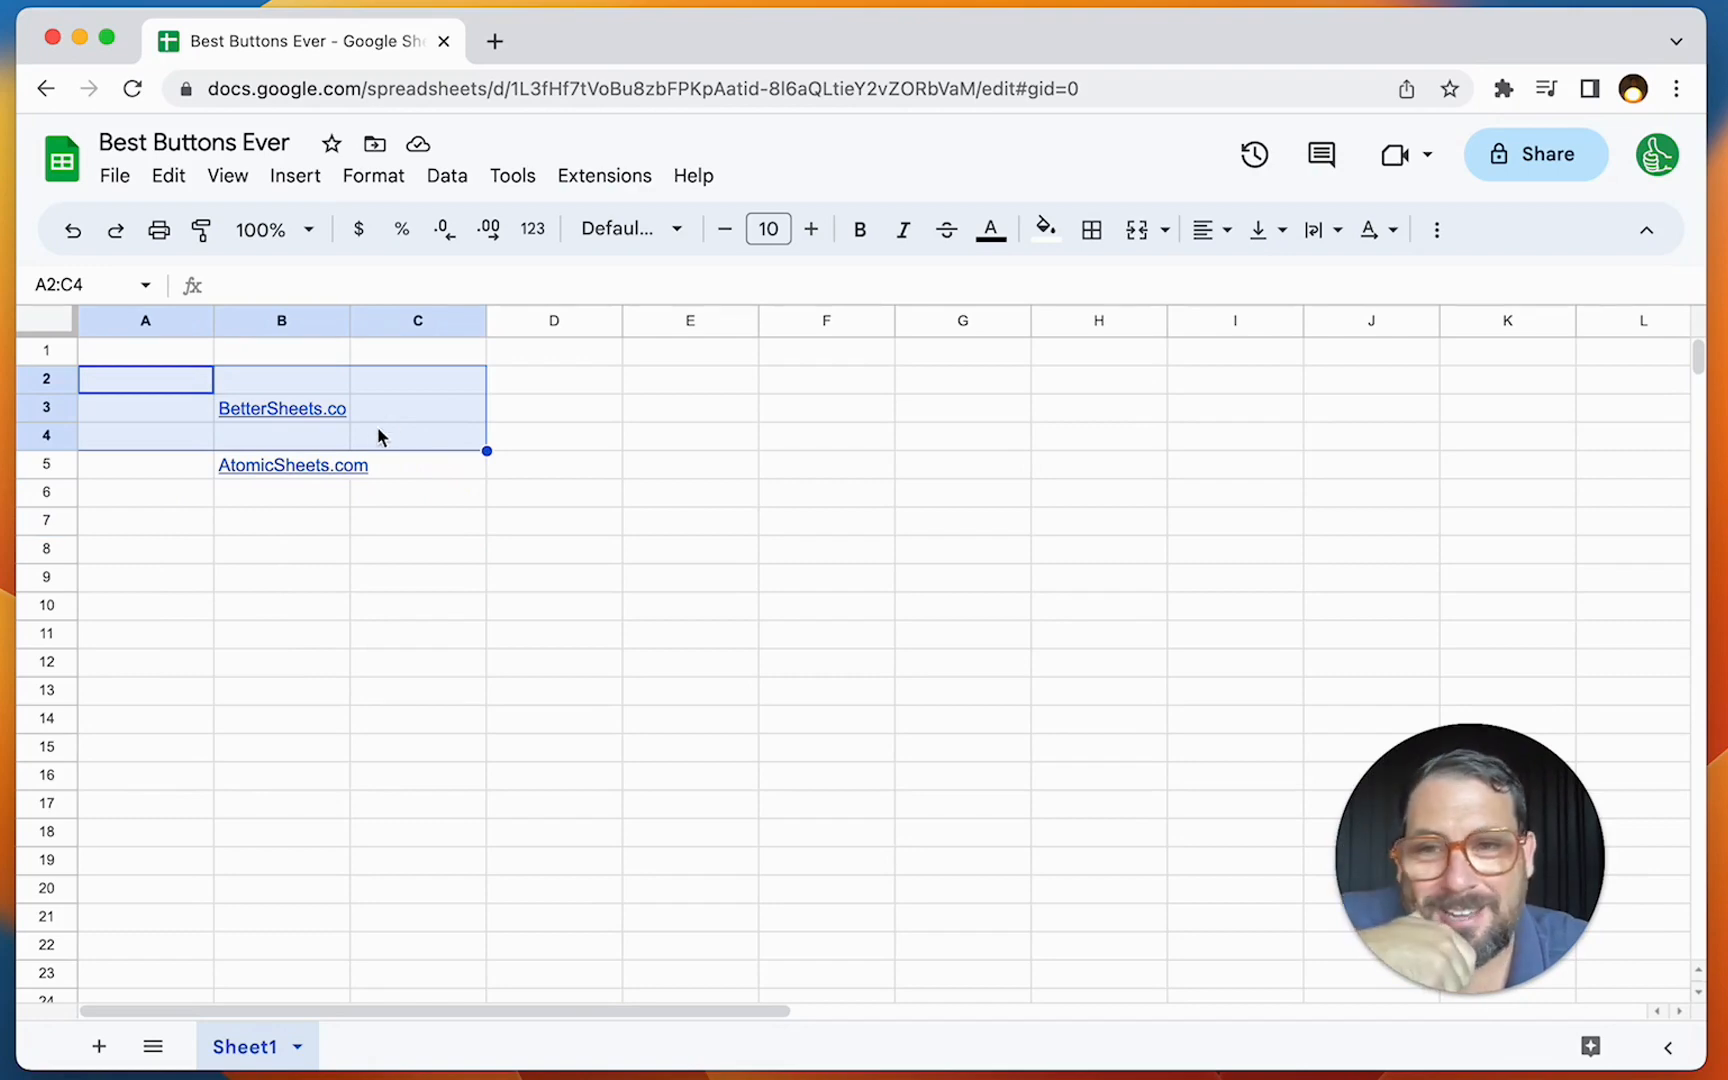
click(174, 406)
click(252, 408)
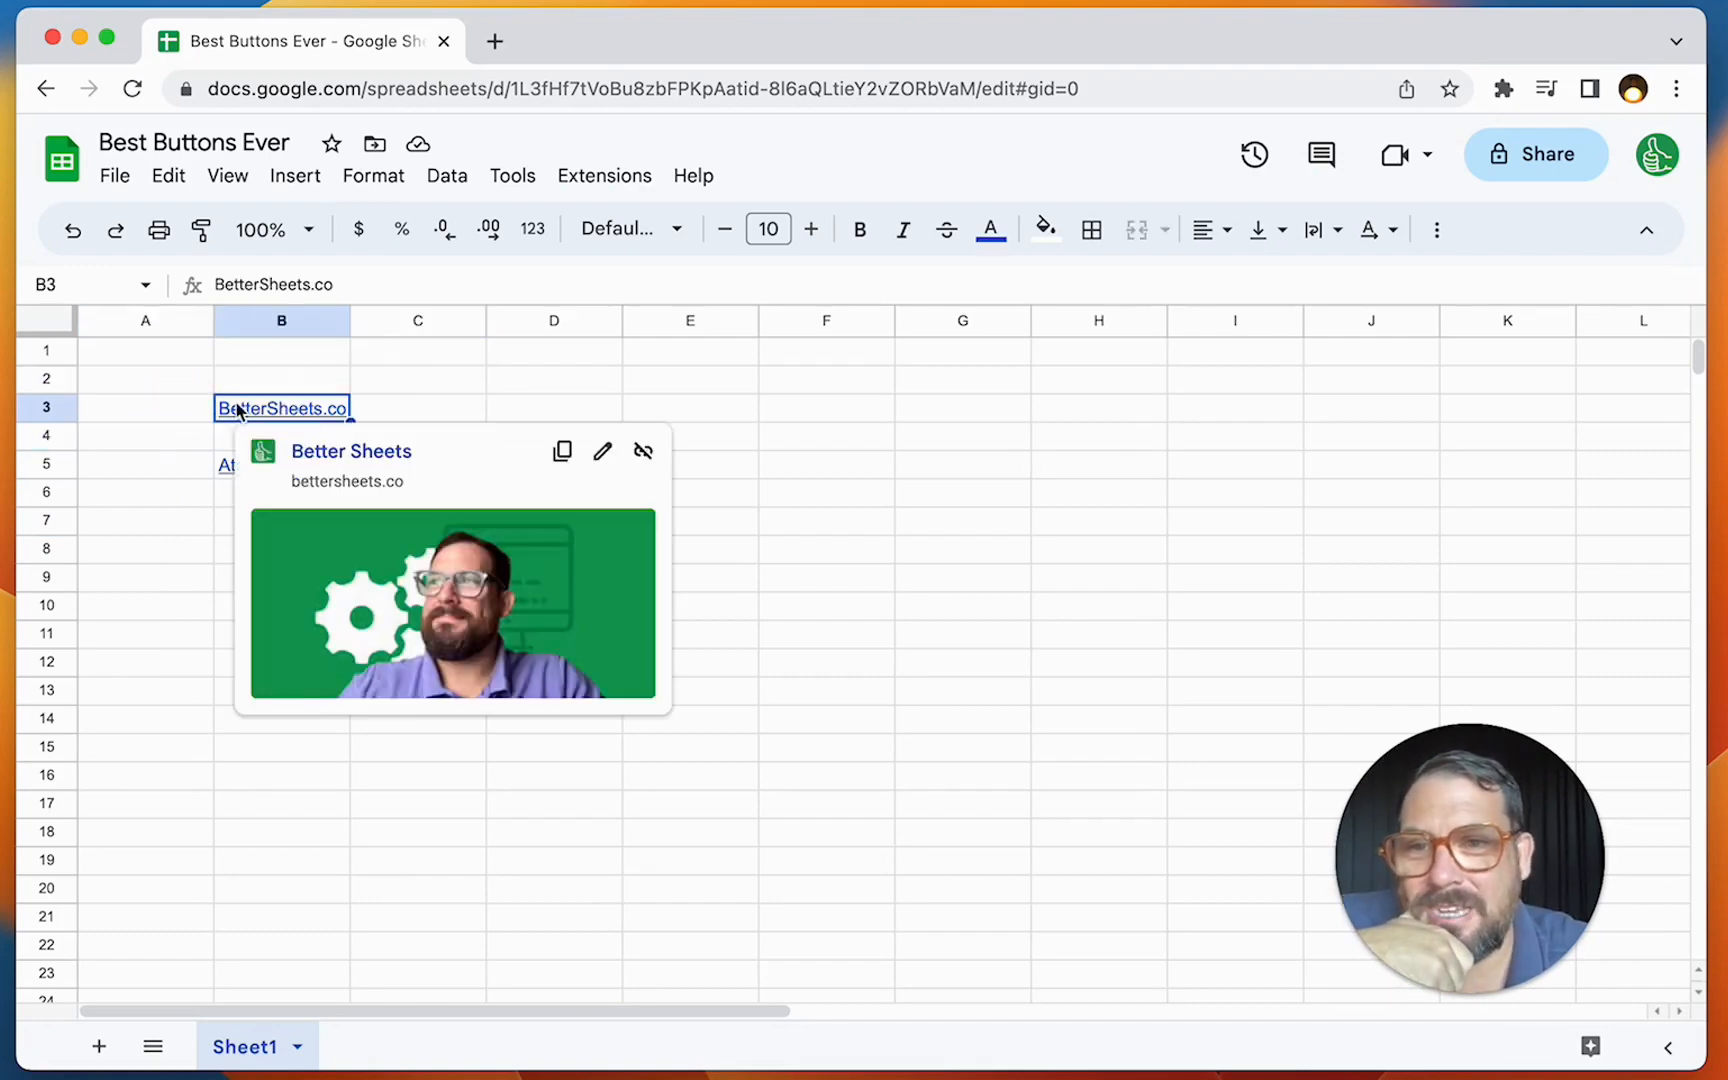
click(379, 381)
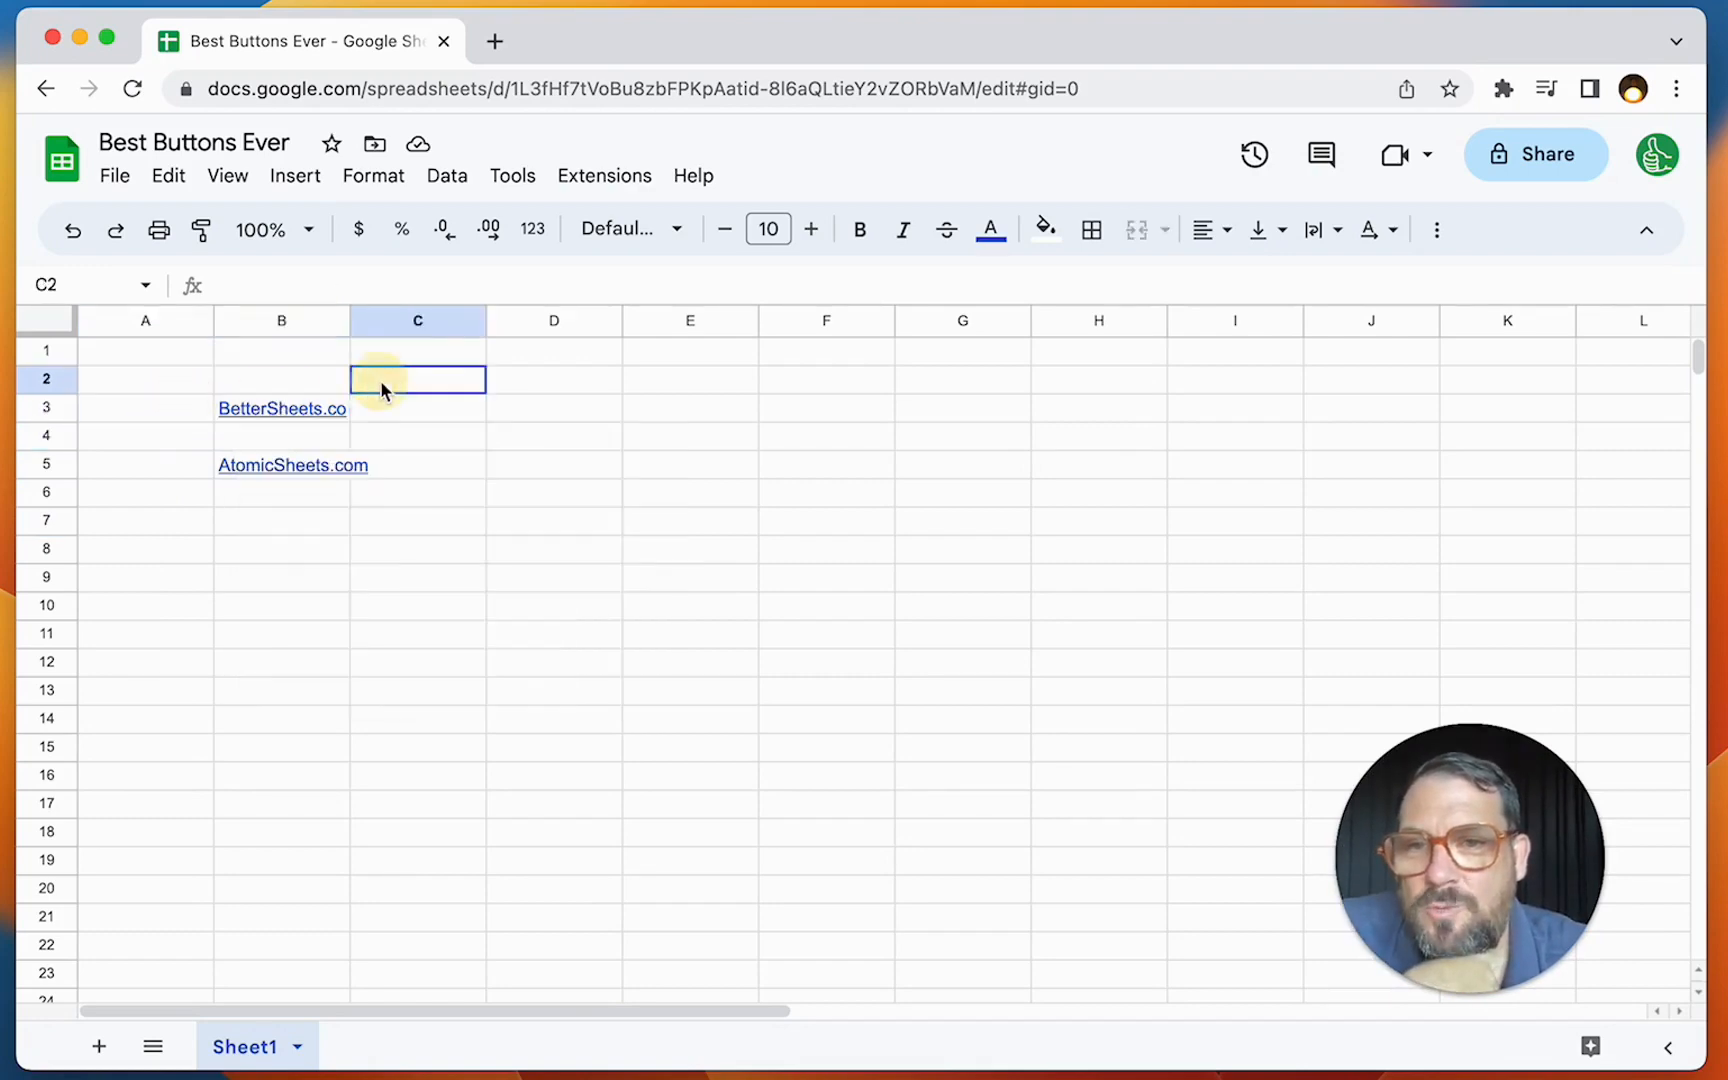
Step: Move the column holding the two website links one place to the right, from column B to column C
click(270, 320)
drag(270, 320, 450, 321)
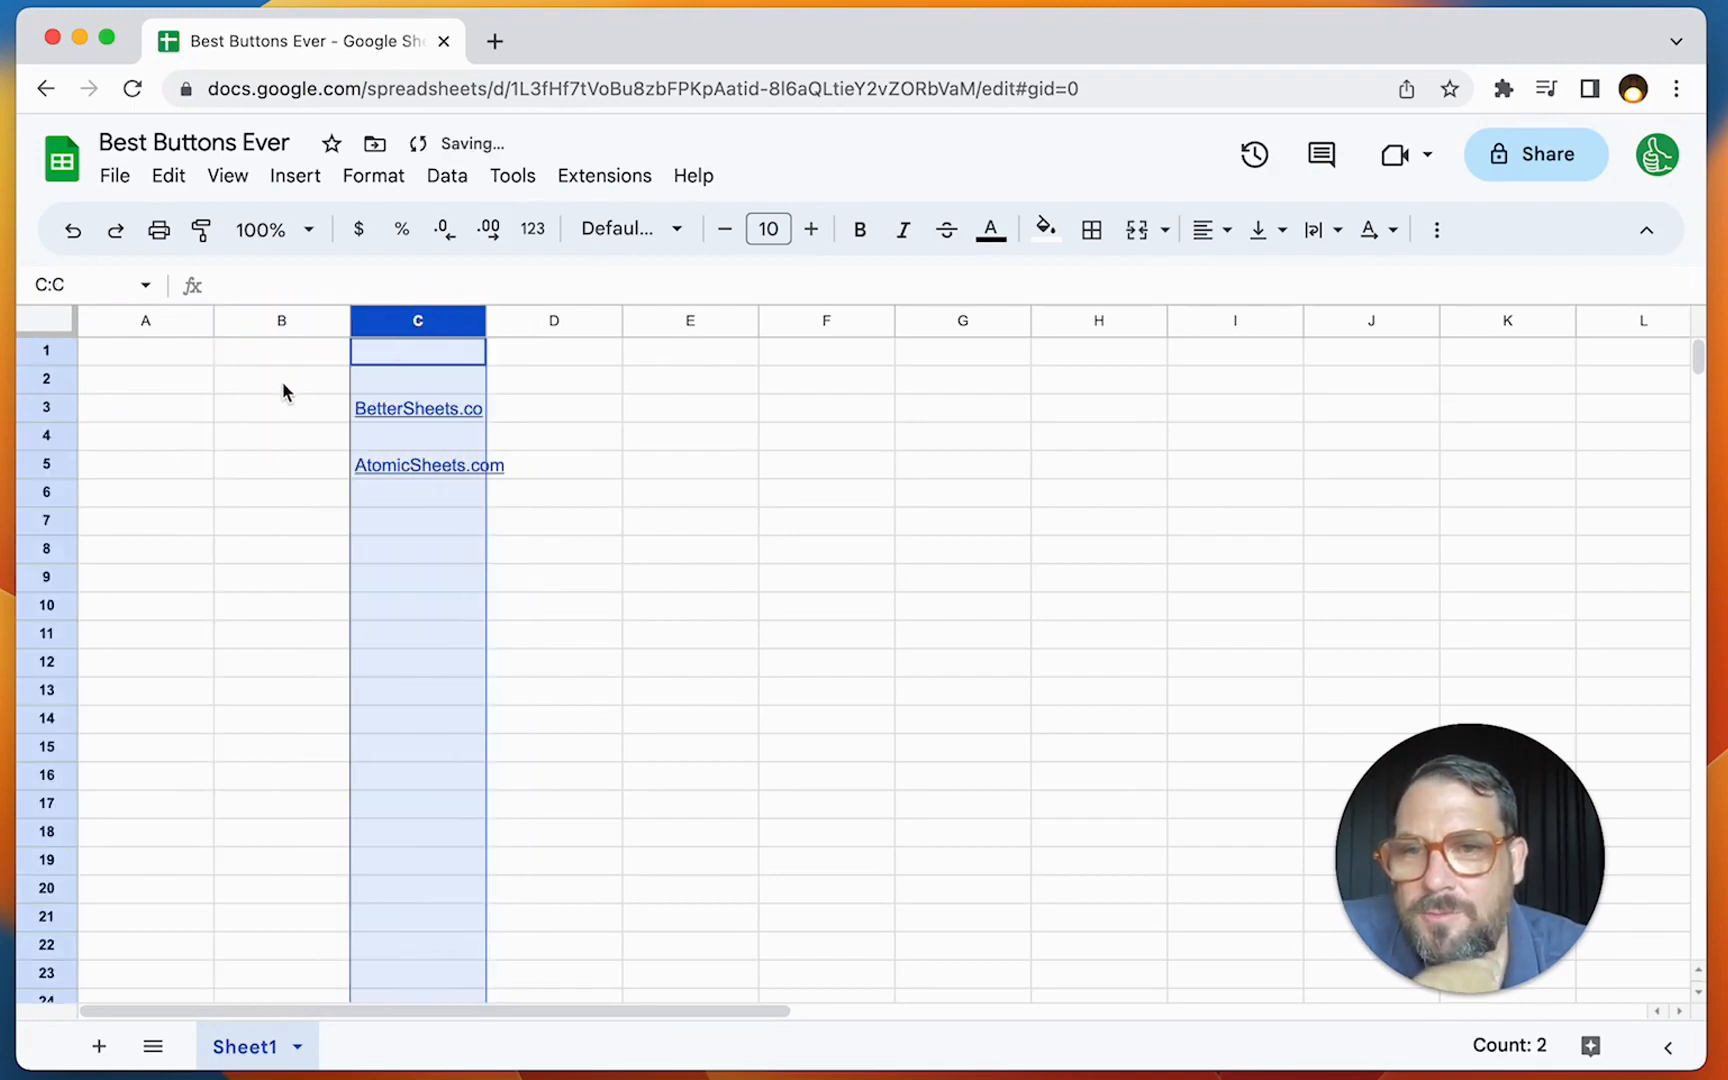
drag(282, 386, 522, 440)
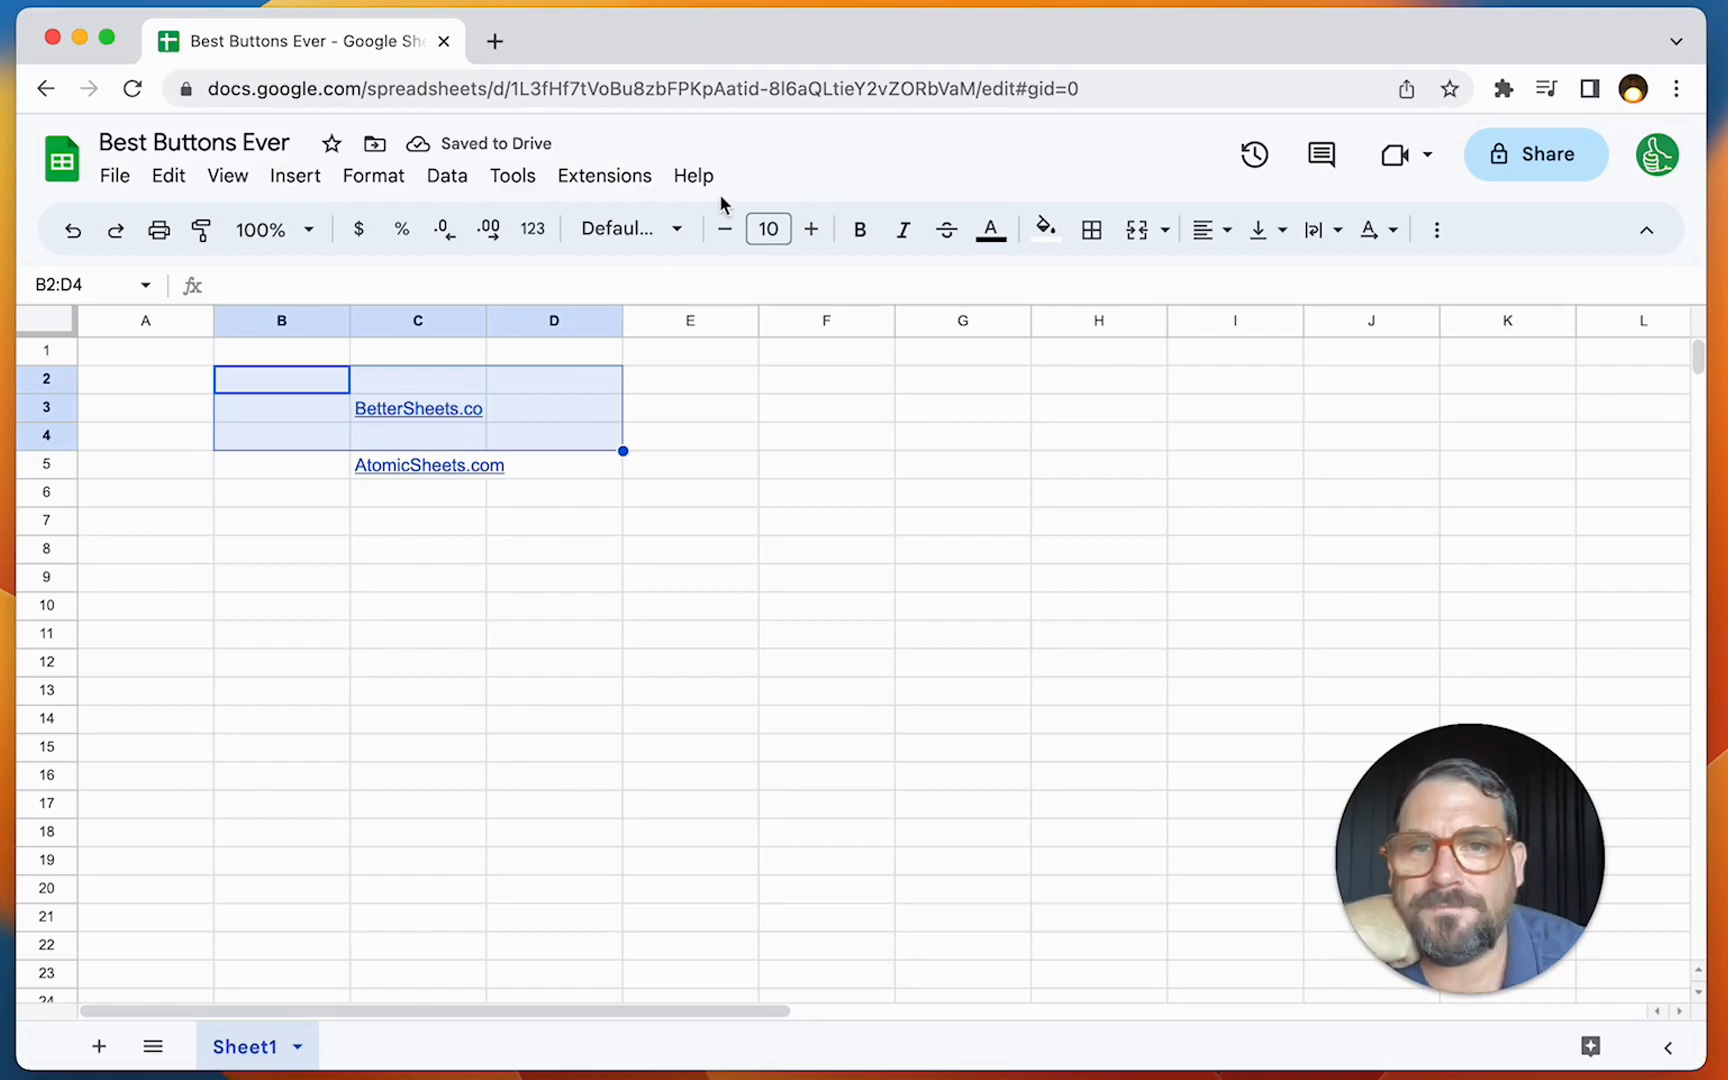
Step: Insert one empty row above the AtomicSheets.com row
click(44, 466)
right_click(46, 466)
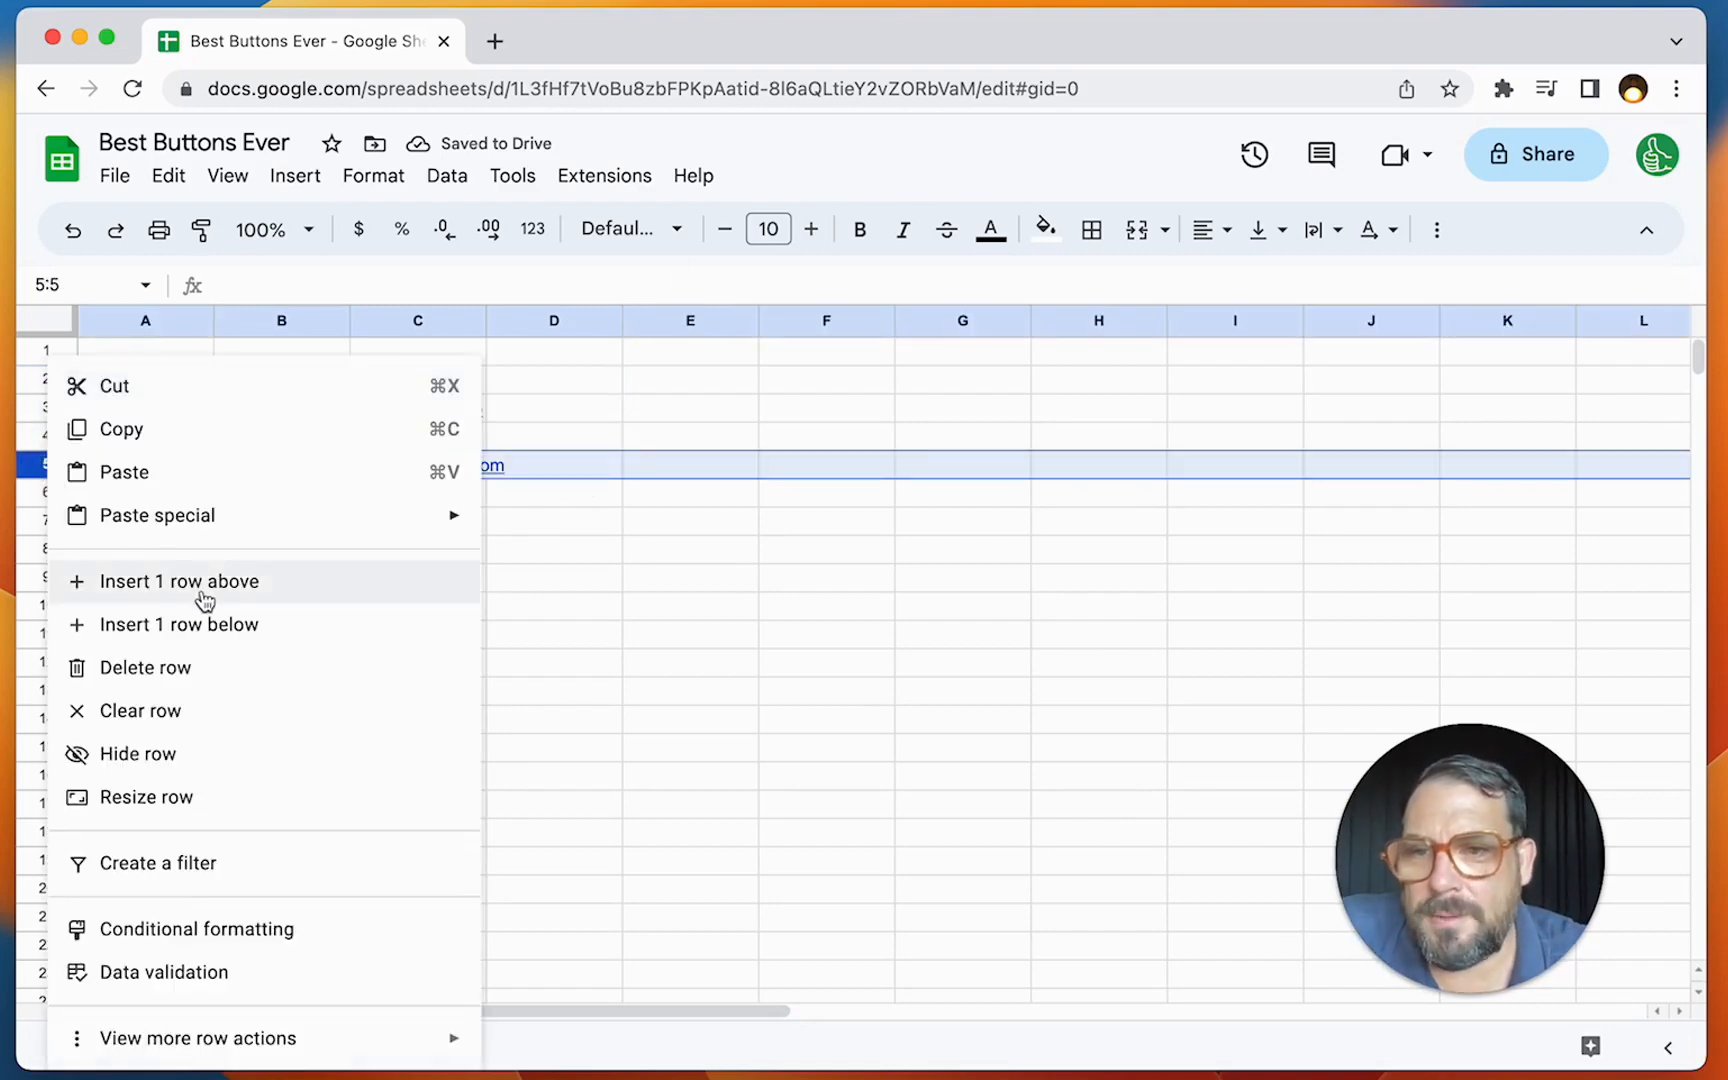
click(200, 585)
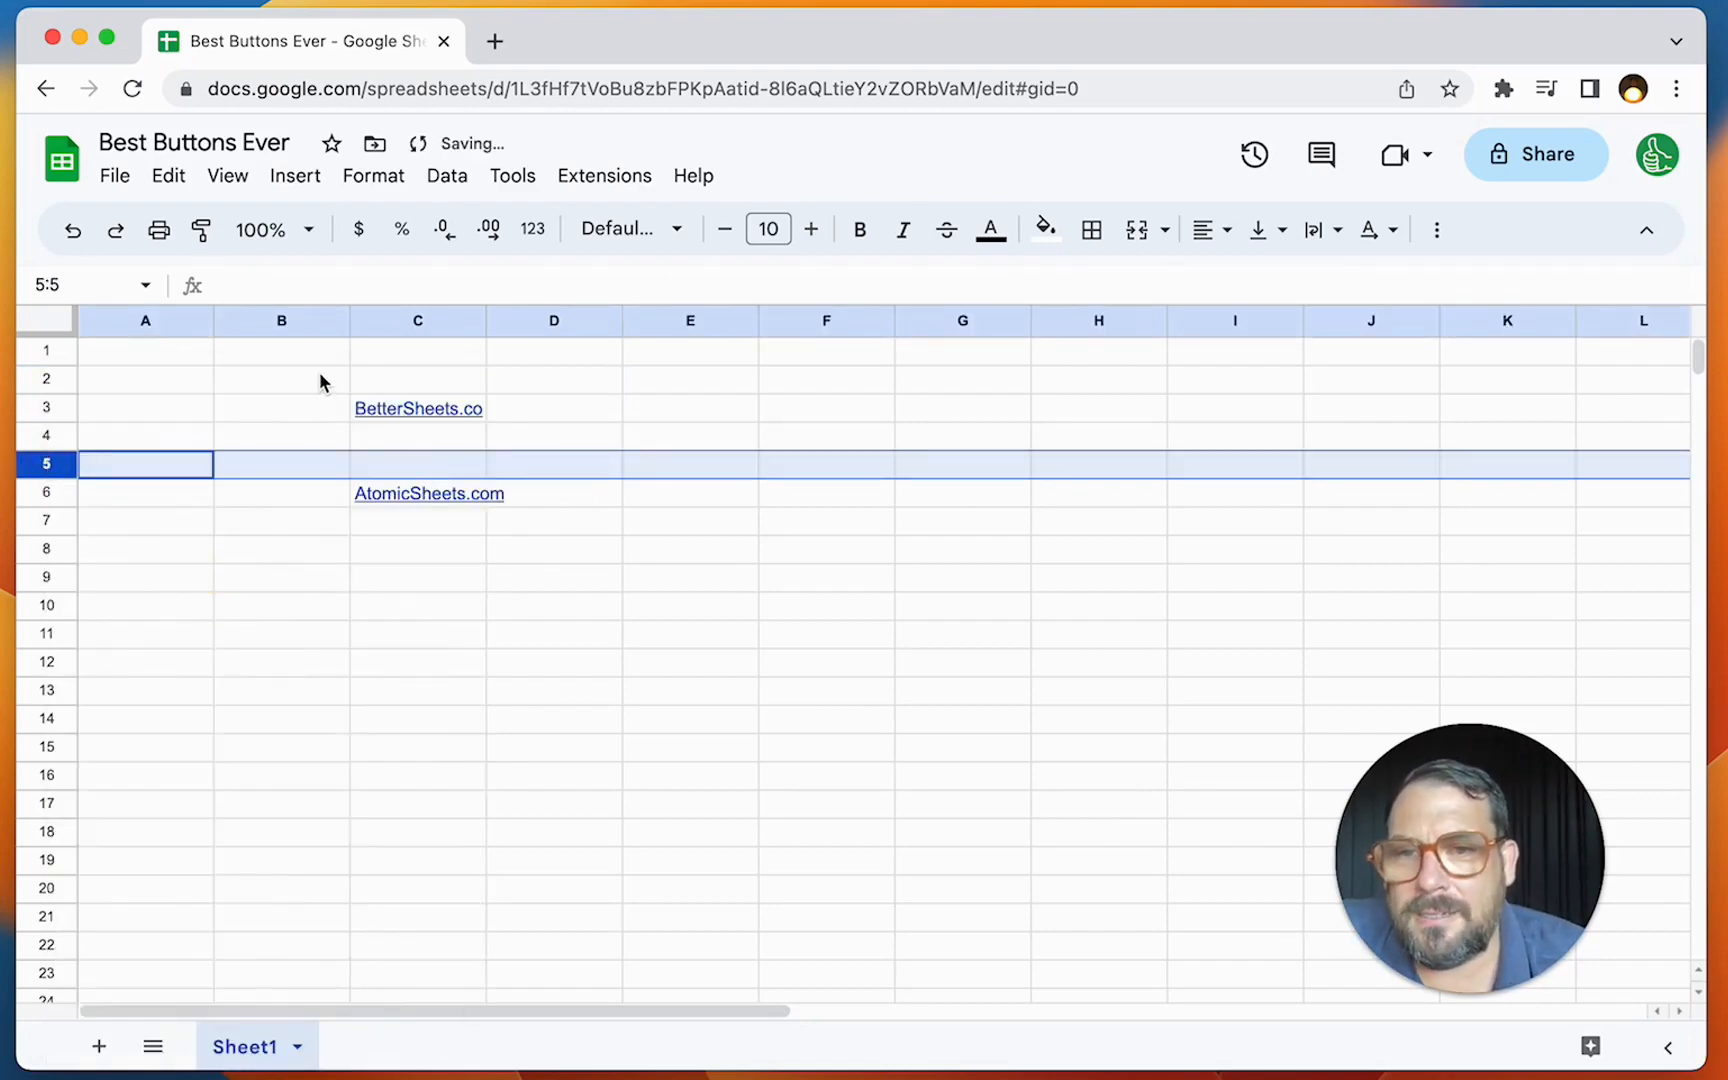
Step: Merge cells B2:C3 and center the BetterSheets.co link vertically and horizontally in the merged cell
drag(319, 380, 483, 410)
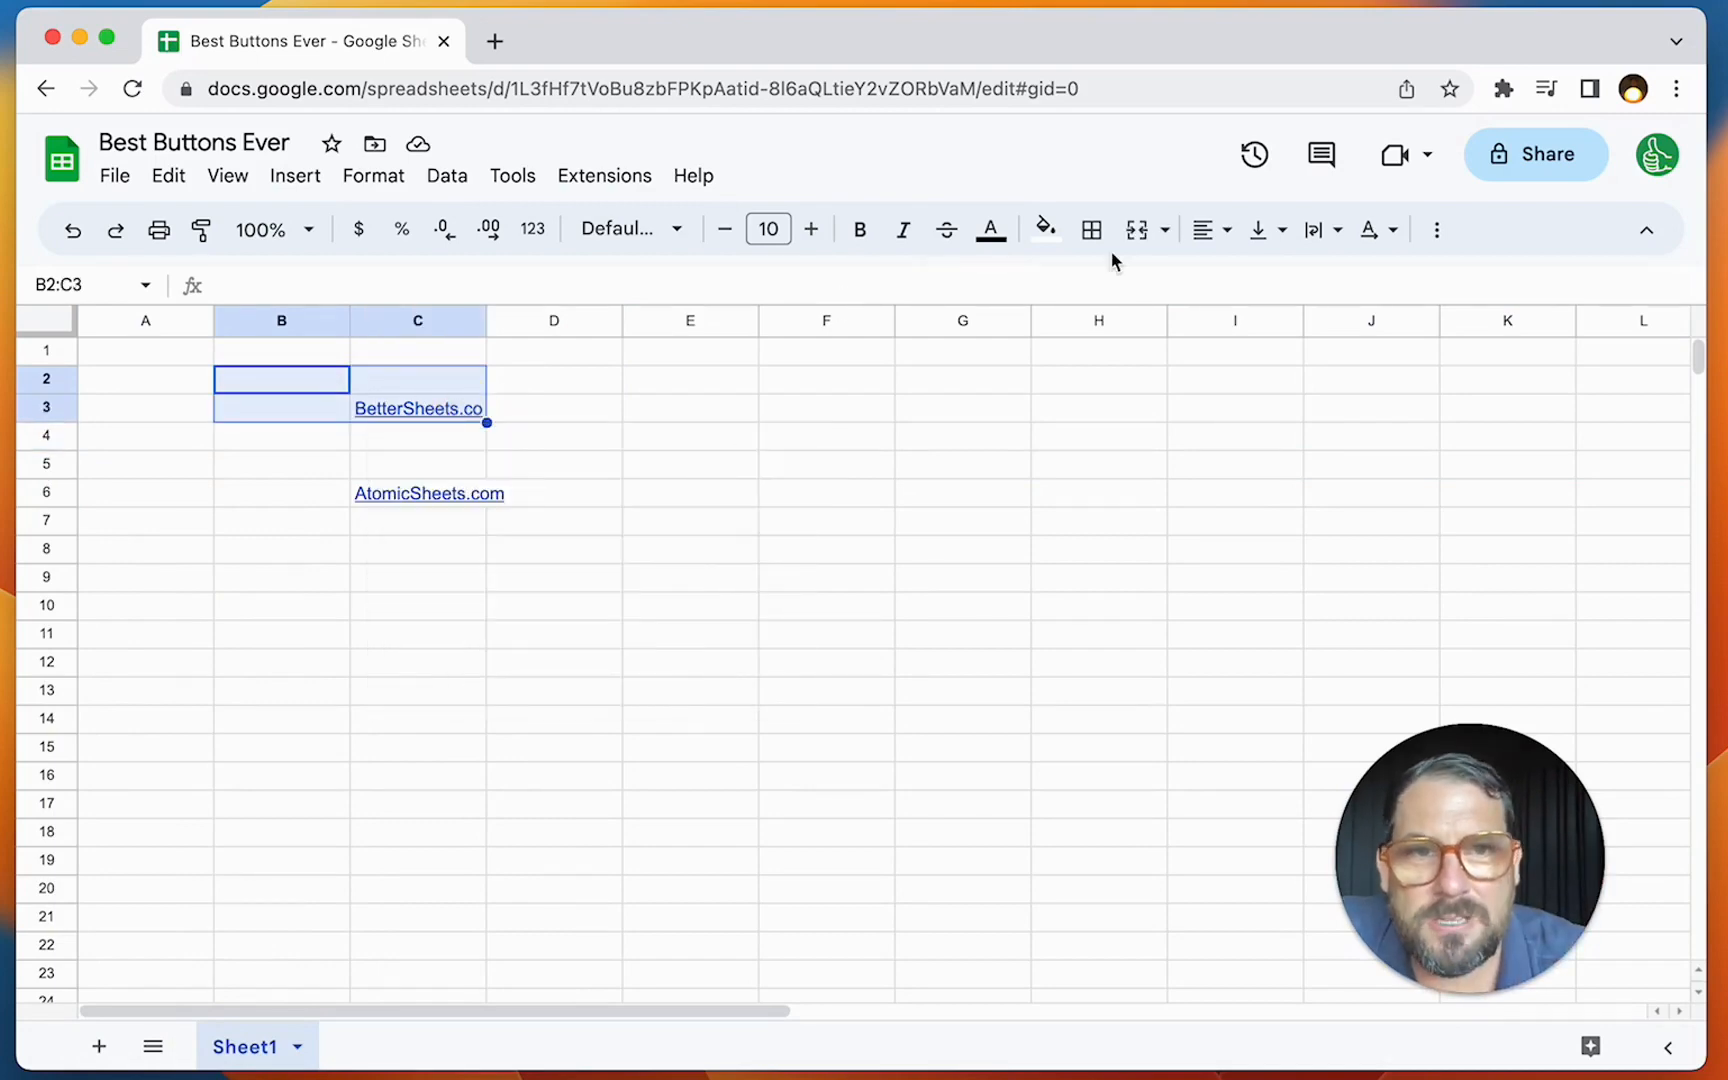
click(1141, 238)
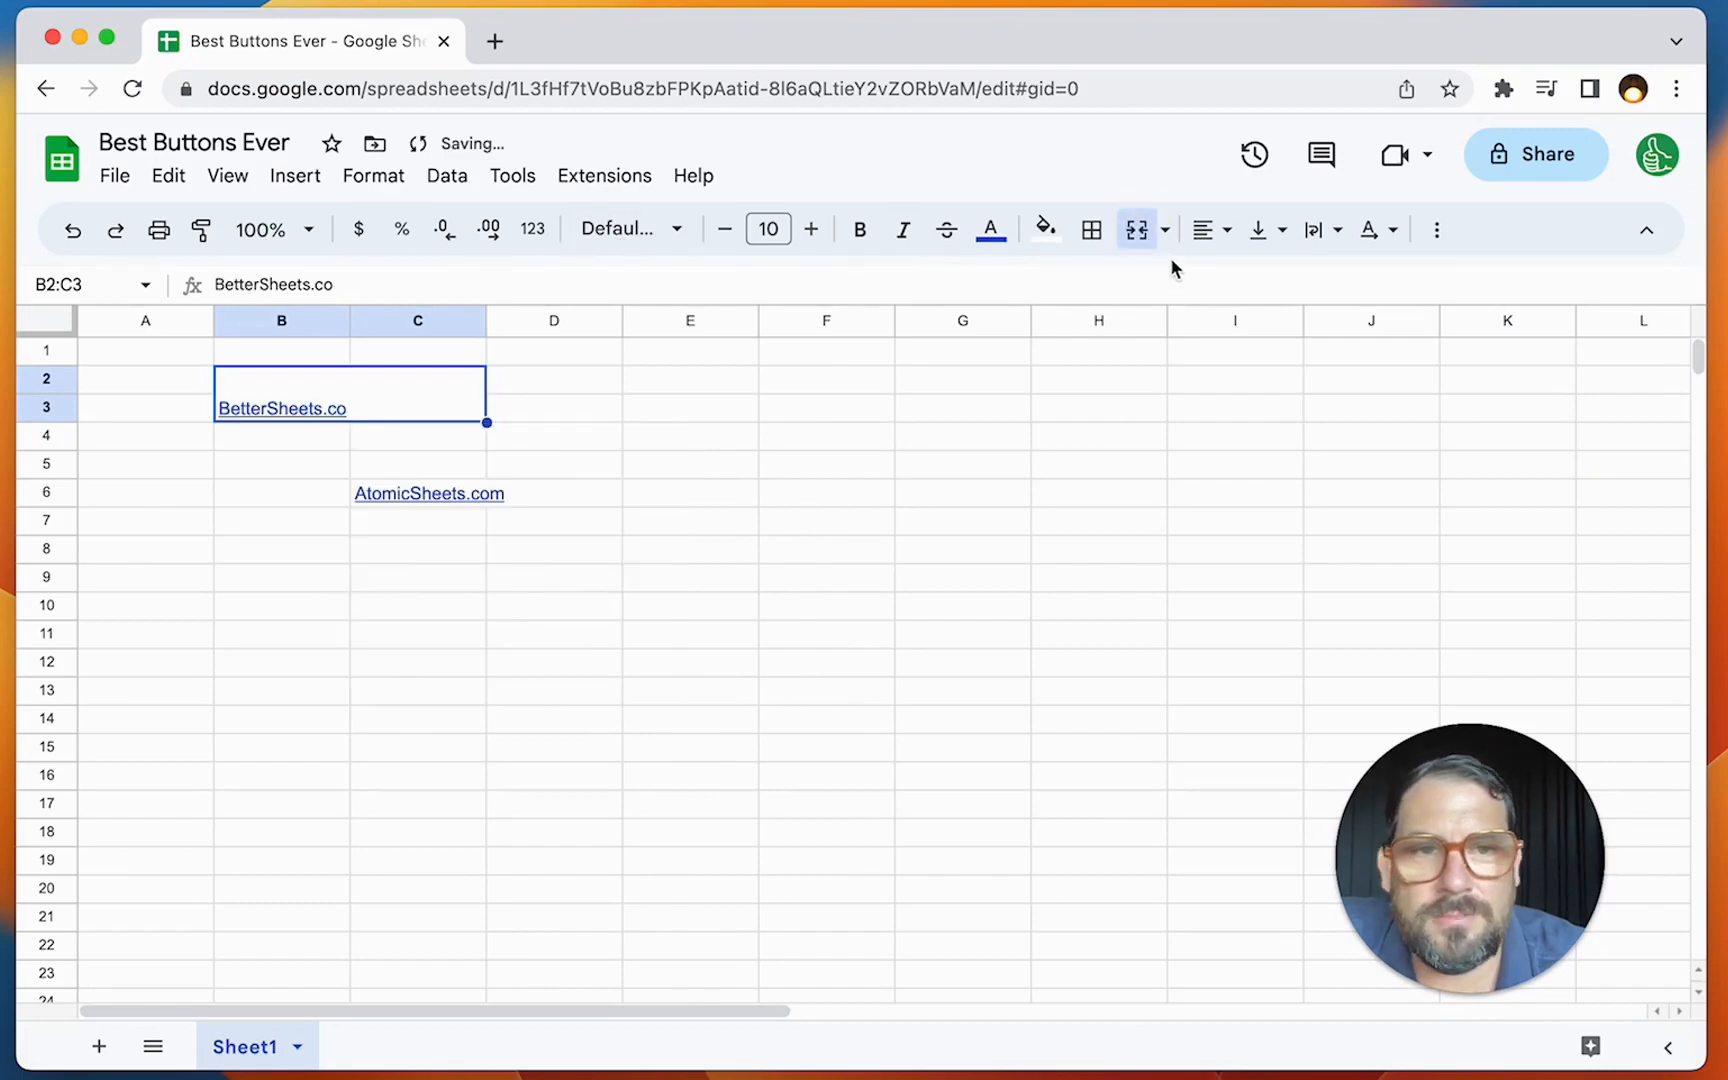
click(1268, 238)
click(1307, 278)
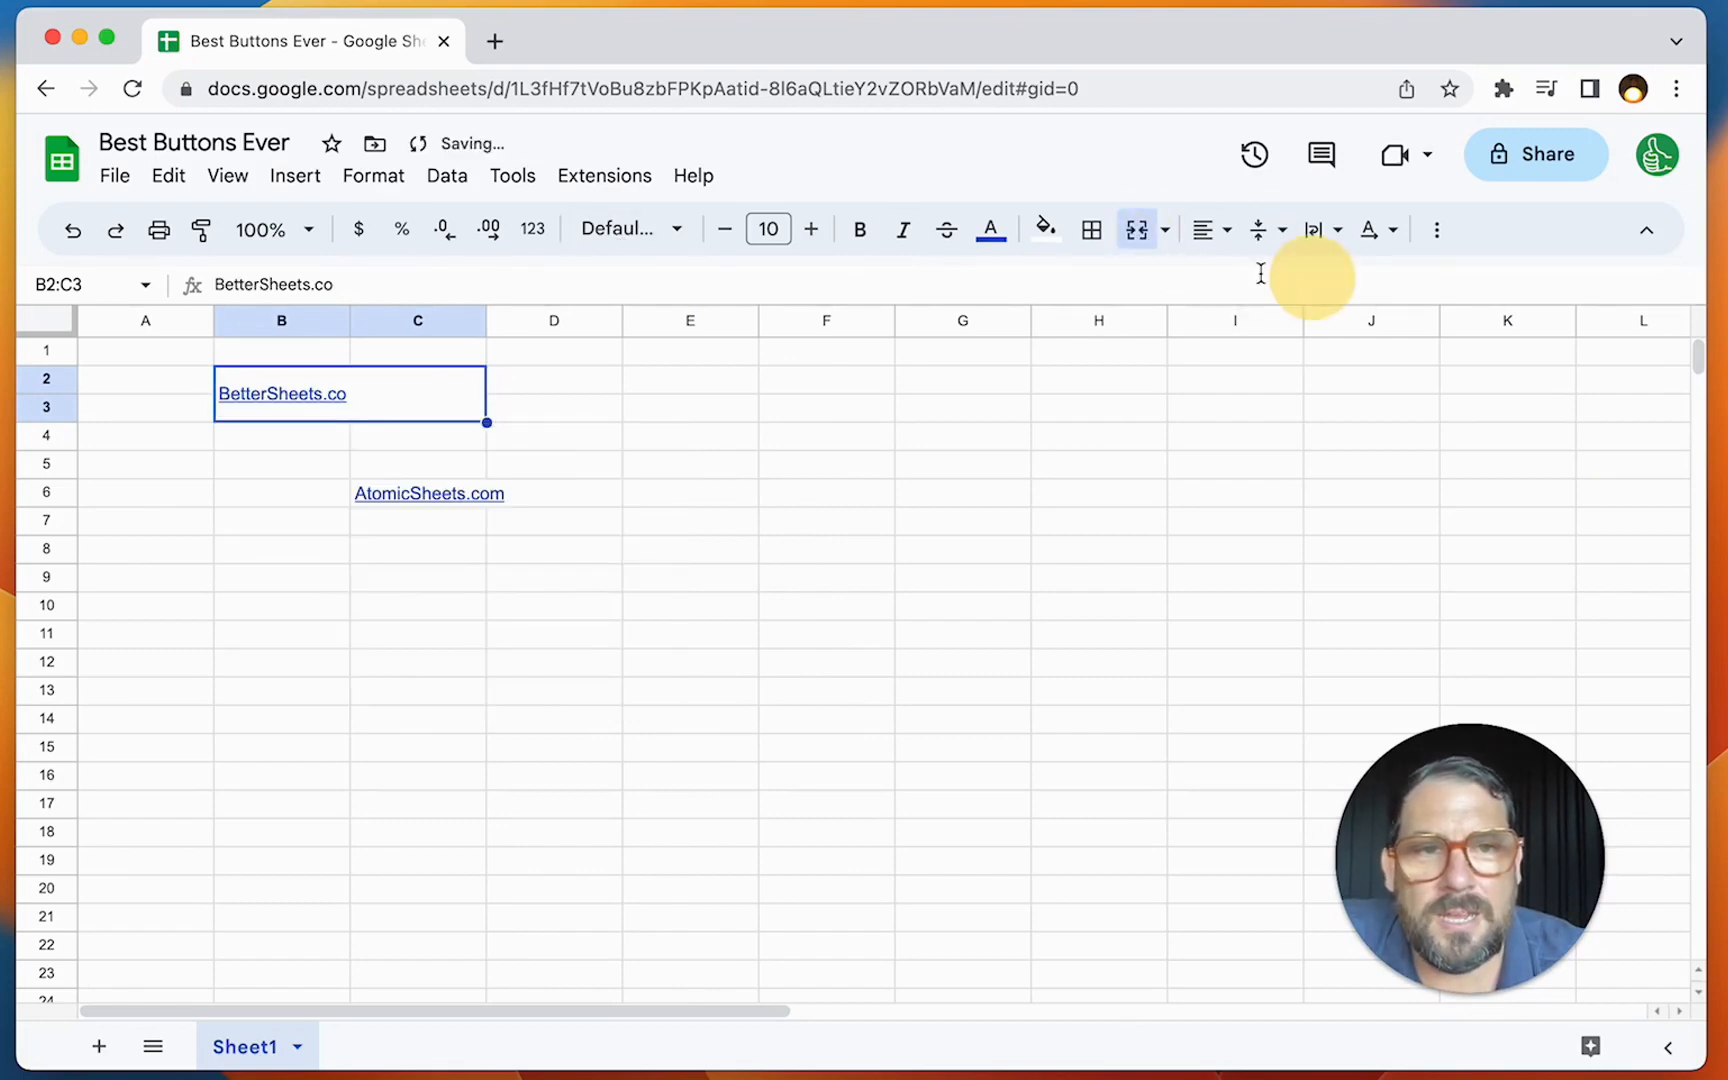
click(1212, 236)
click(1254, 282)
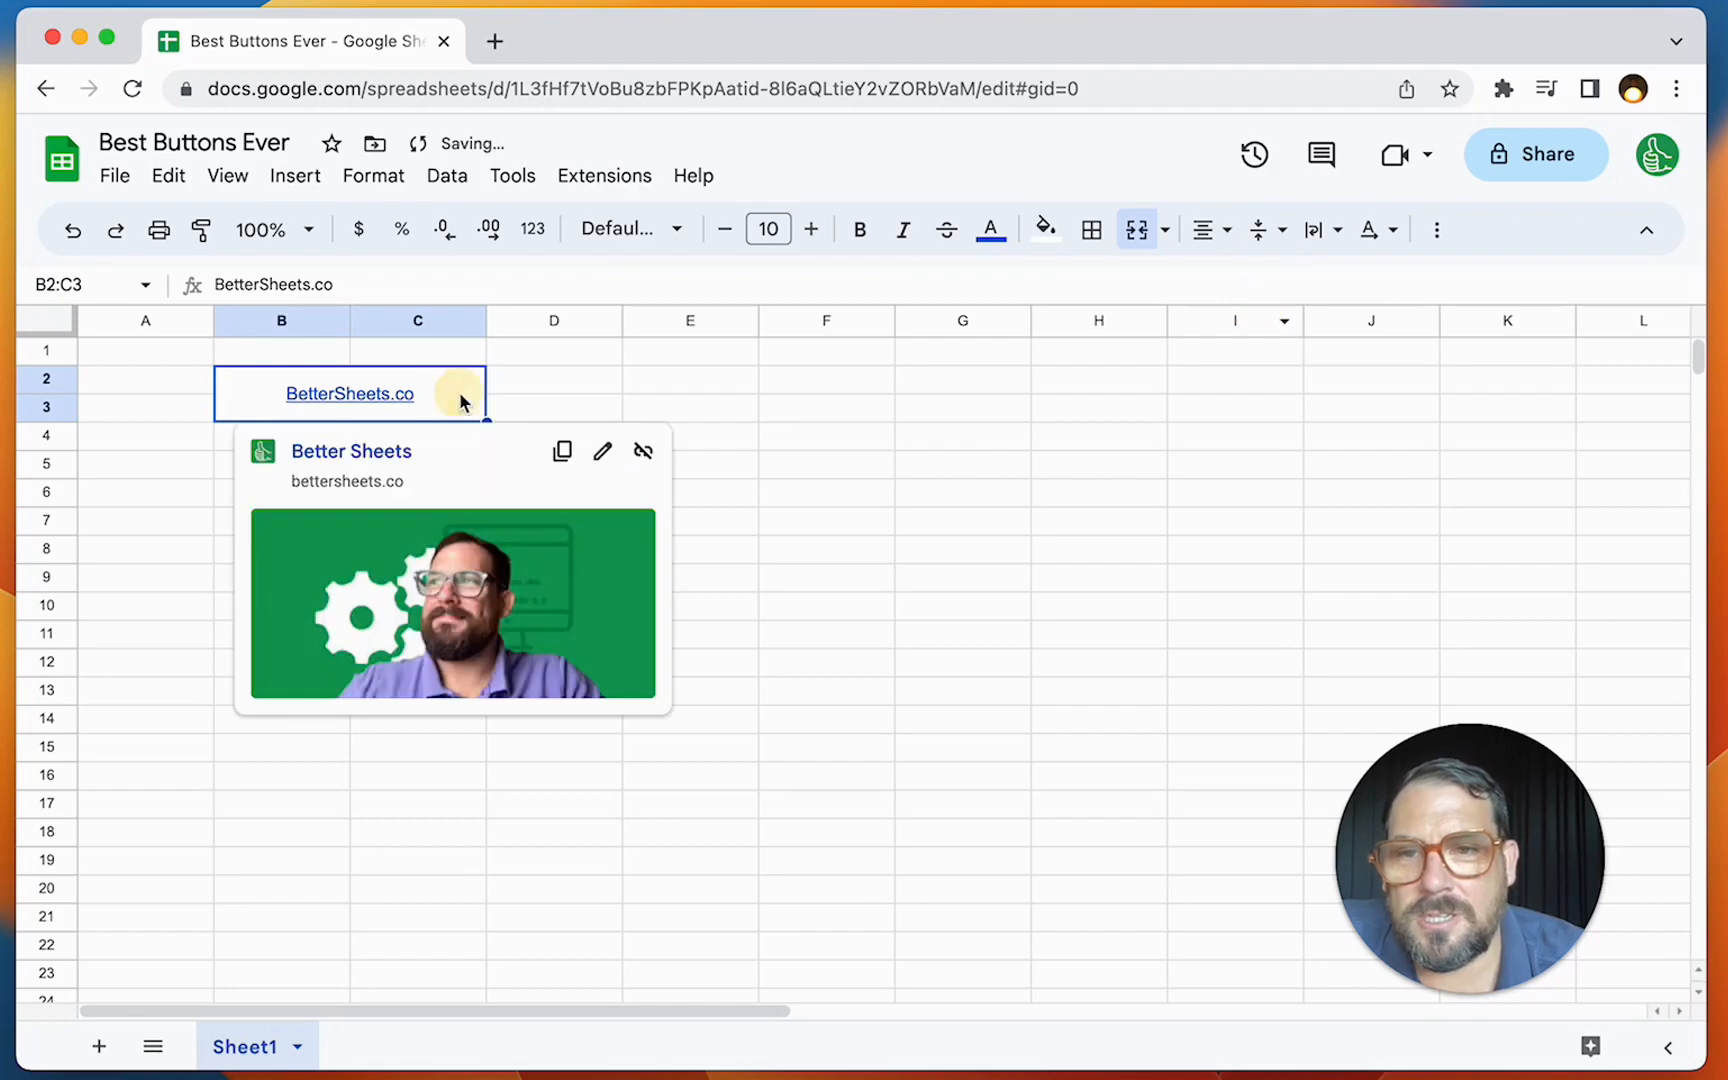
Step: Resize columns B and D together to a width of 20 pixels
click(501, 386)
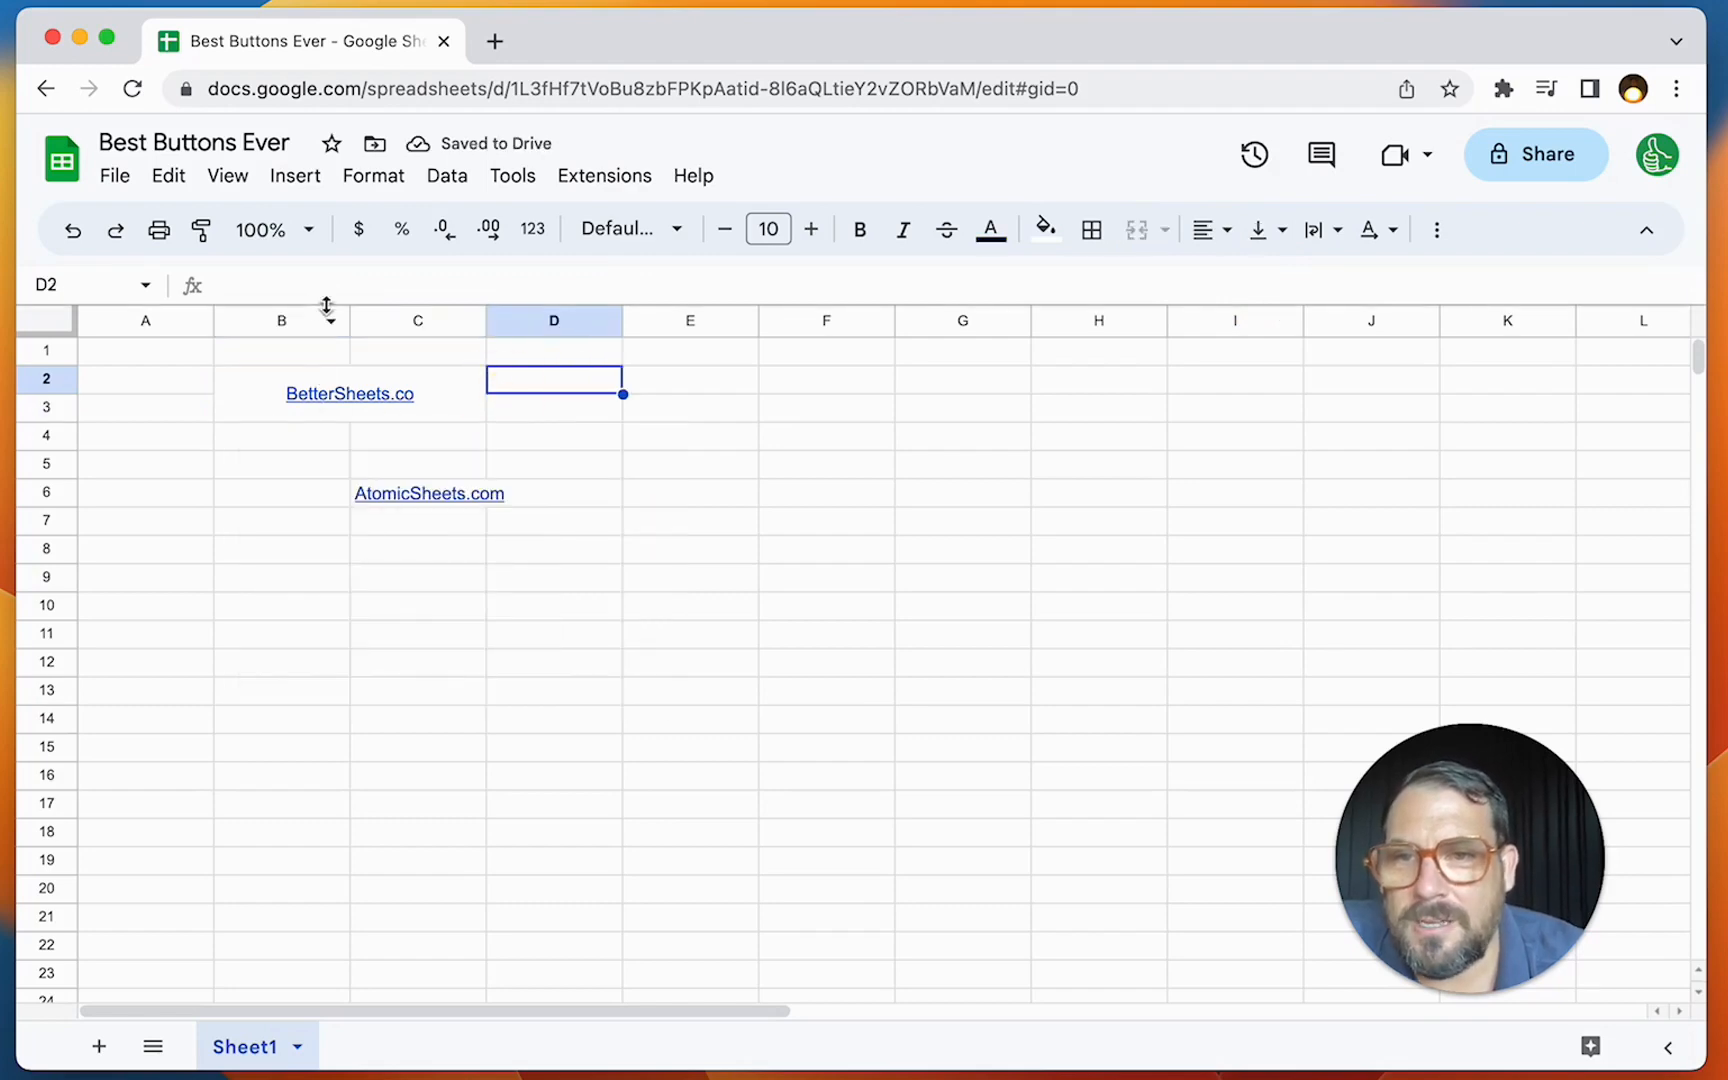
click(275, 320)
click(528, 322)
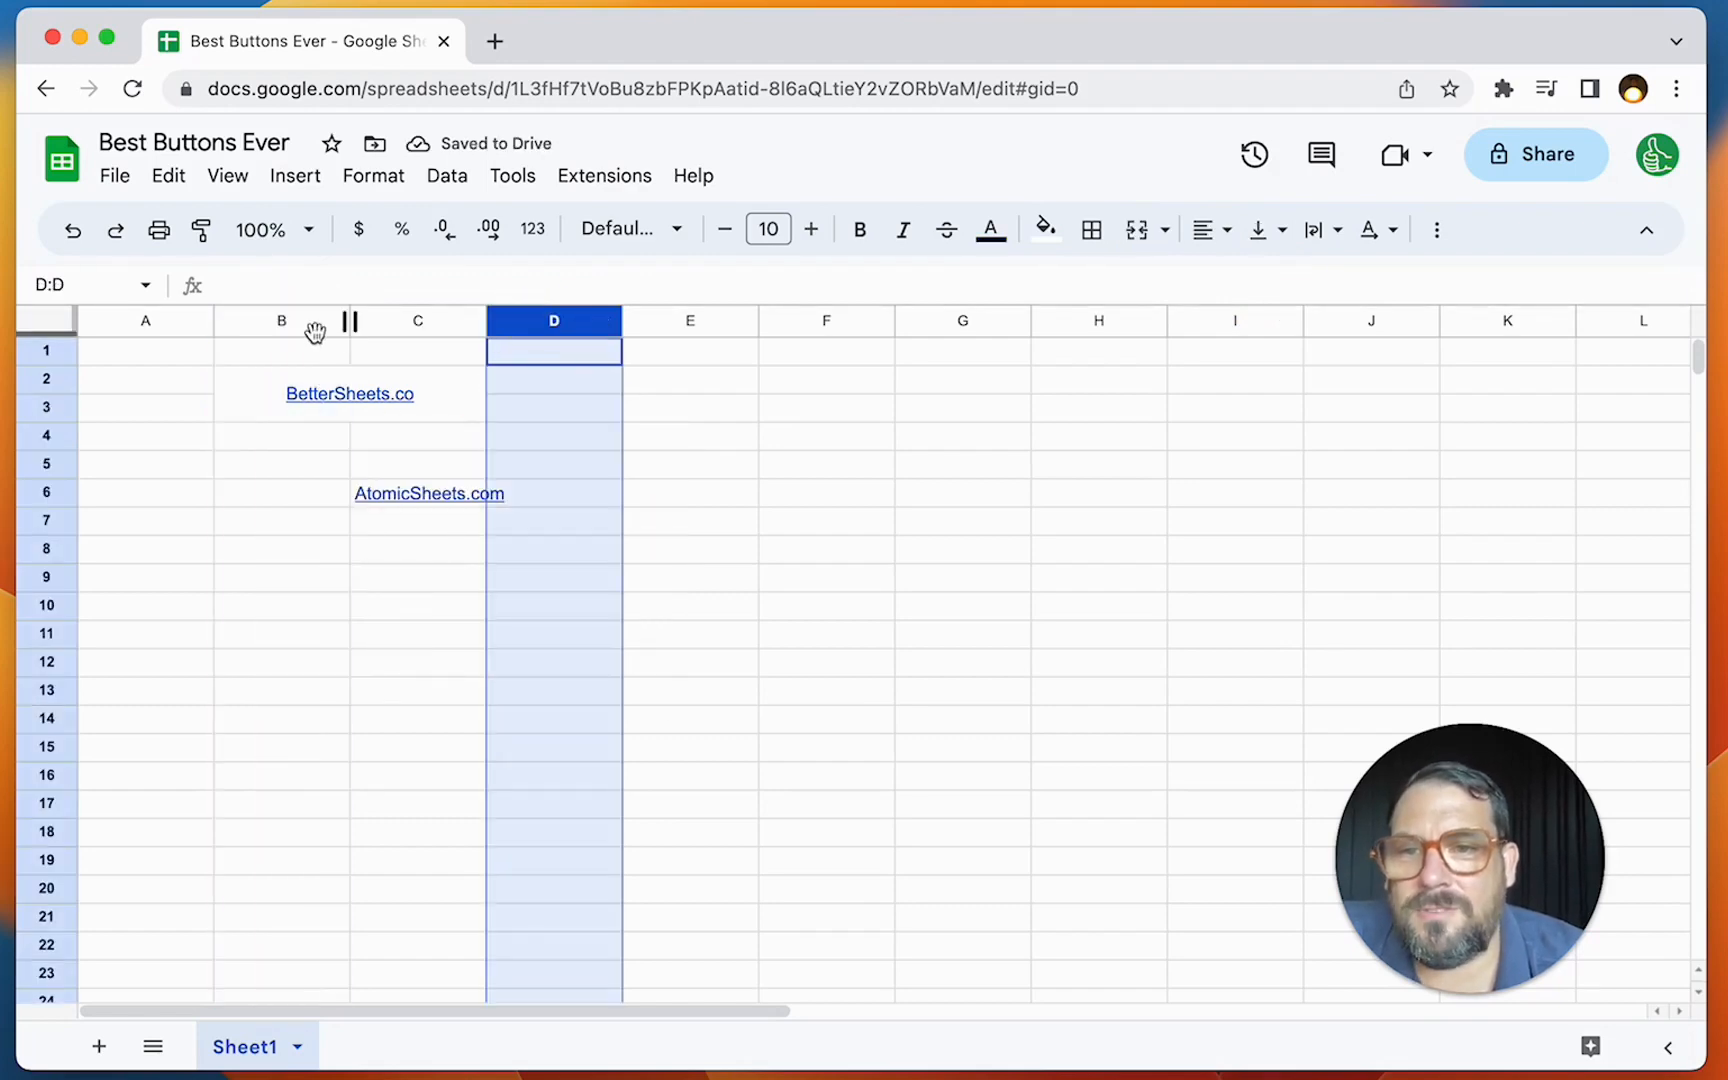
click(269, 320)
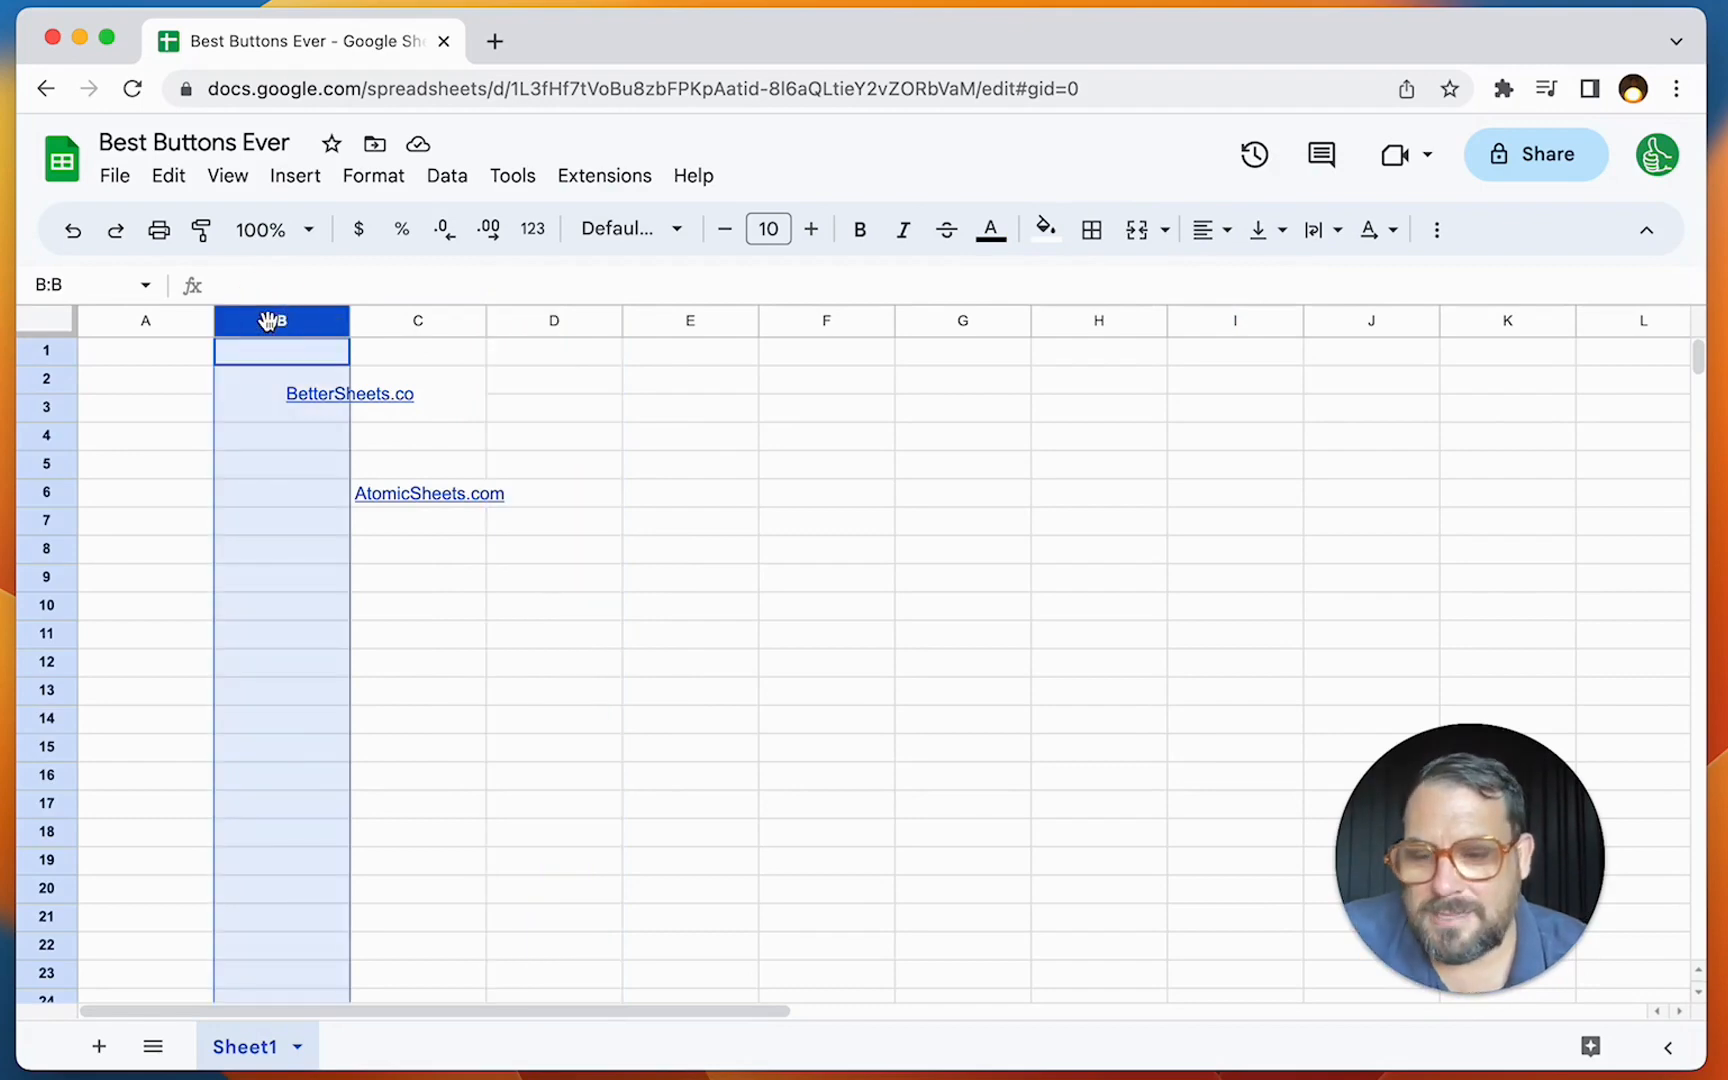
super+click(528, 320)
right_click(528, 322)
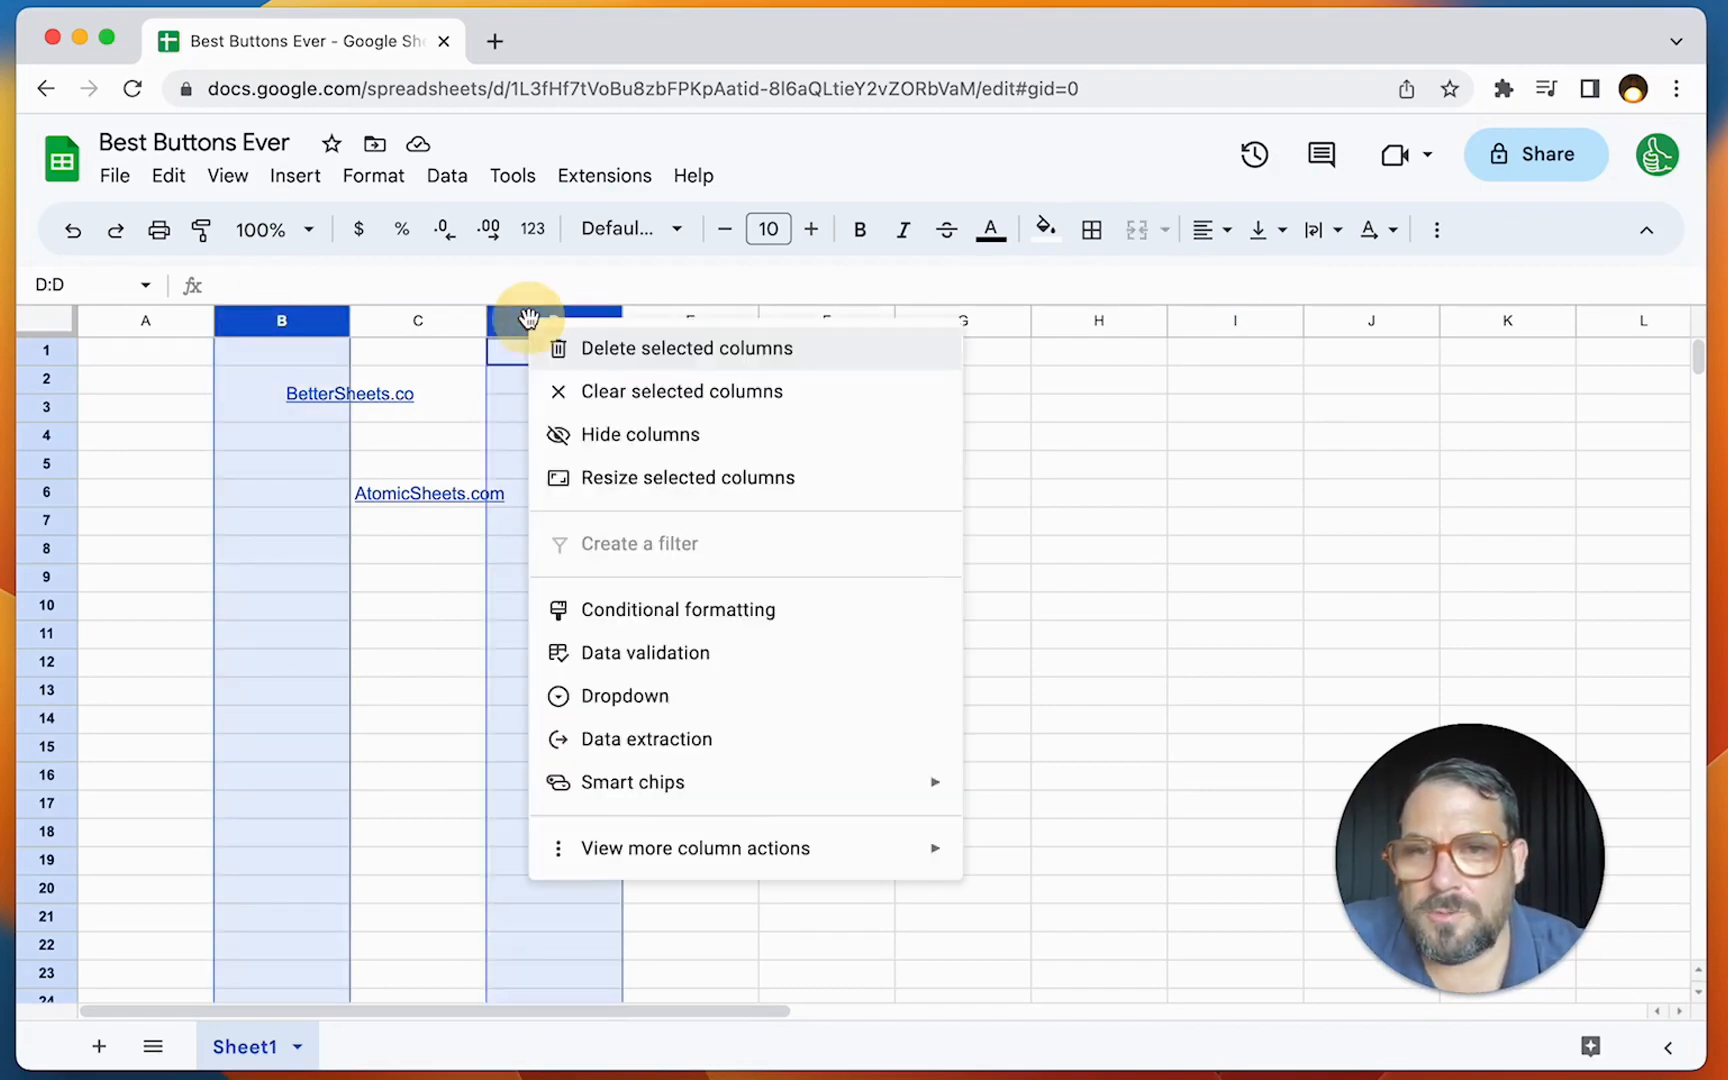
click(660, 475)
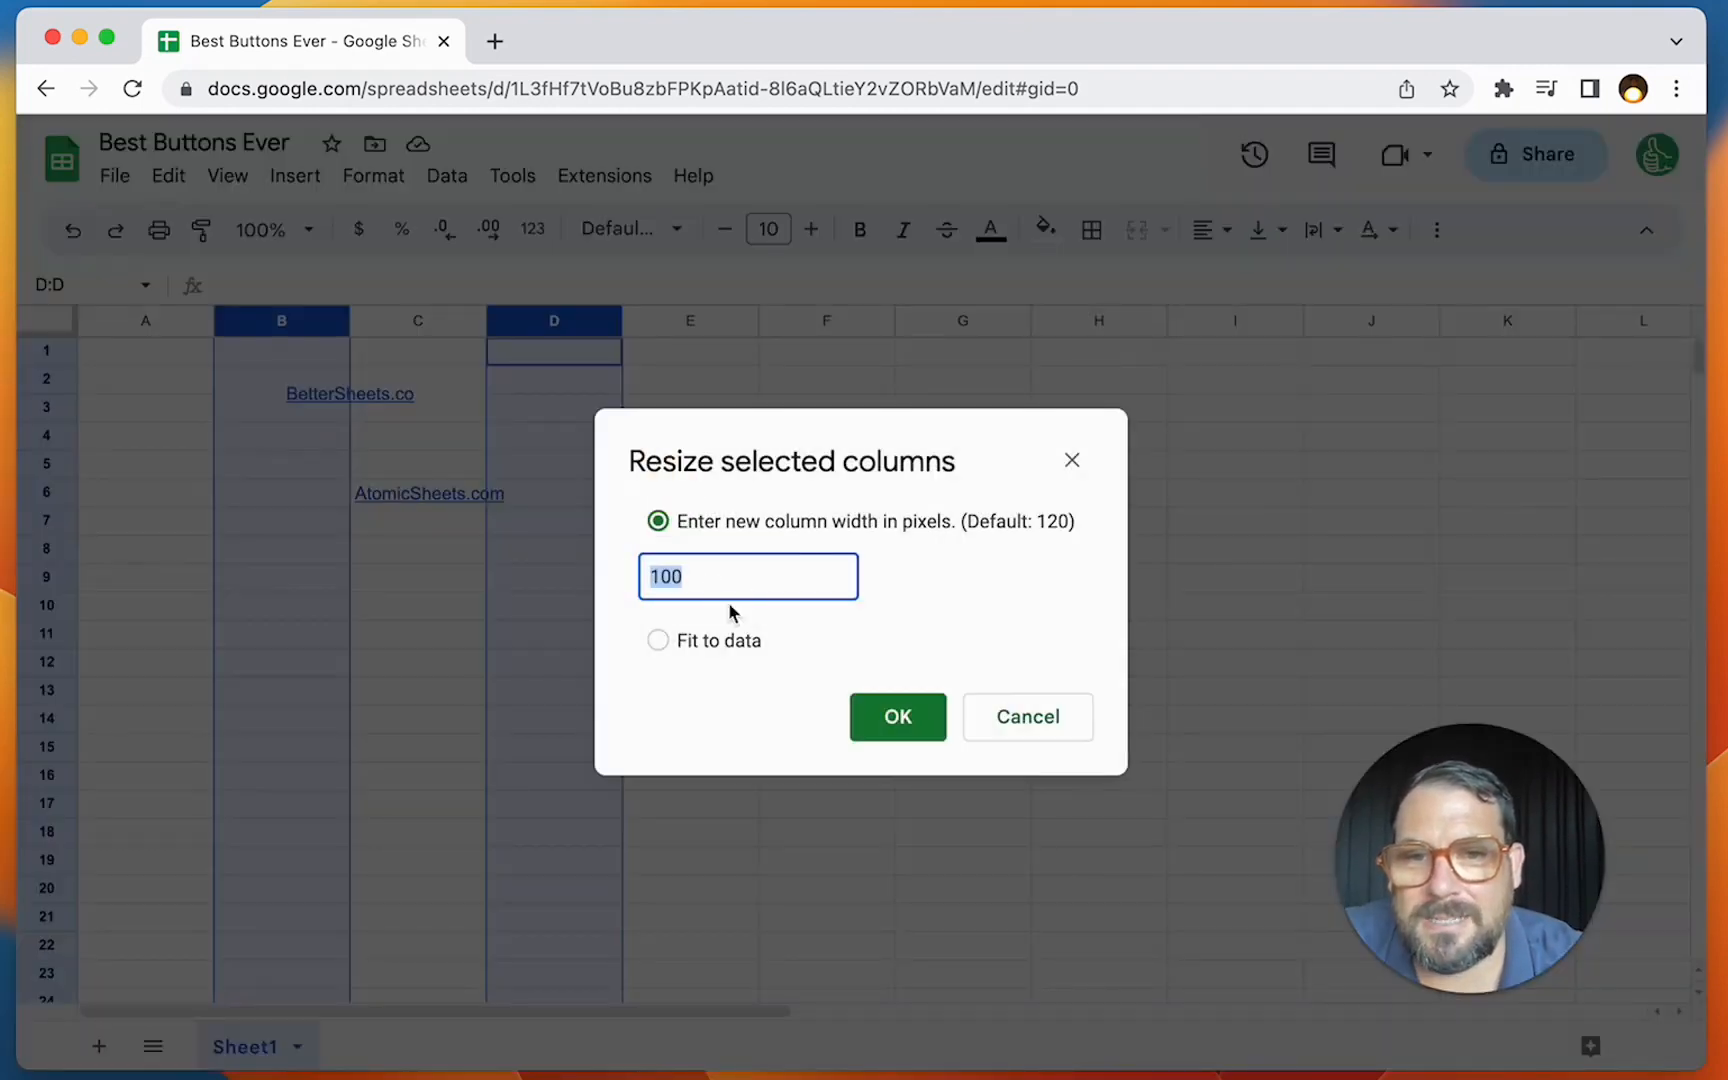
click(724, 576)
drag(724, 576, 572, 582)
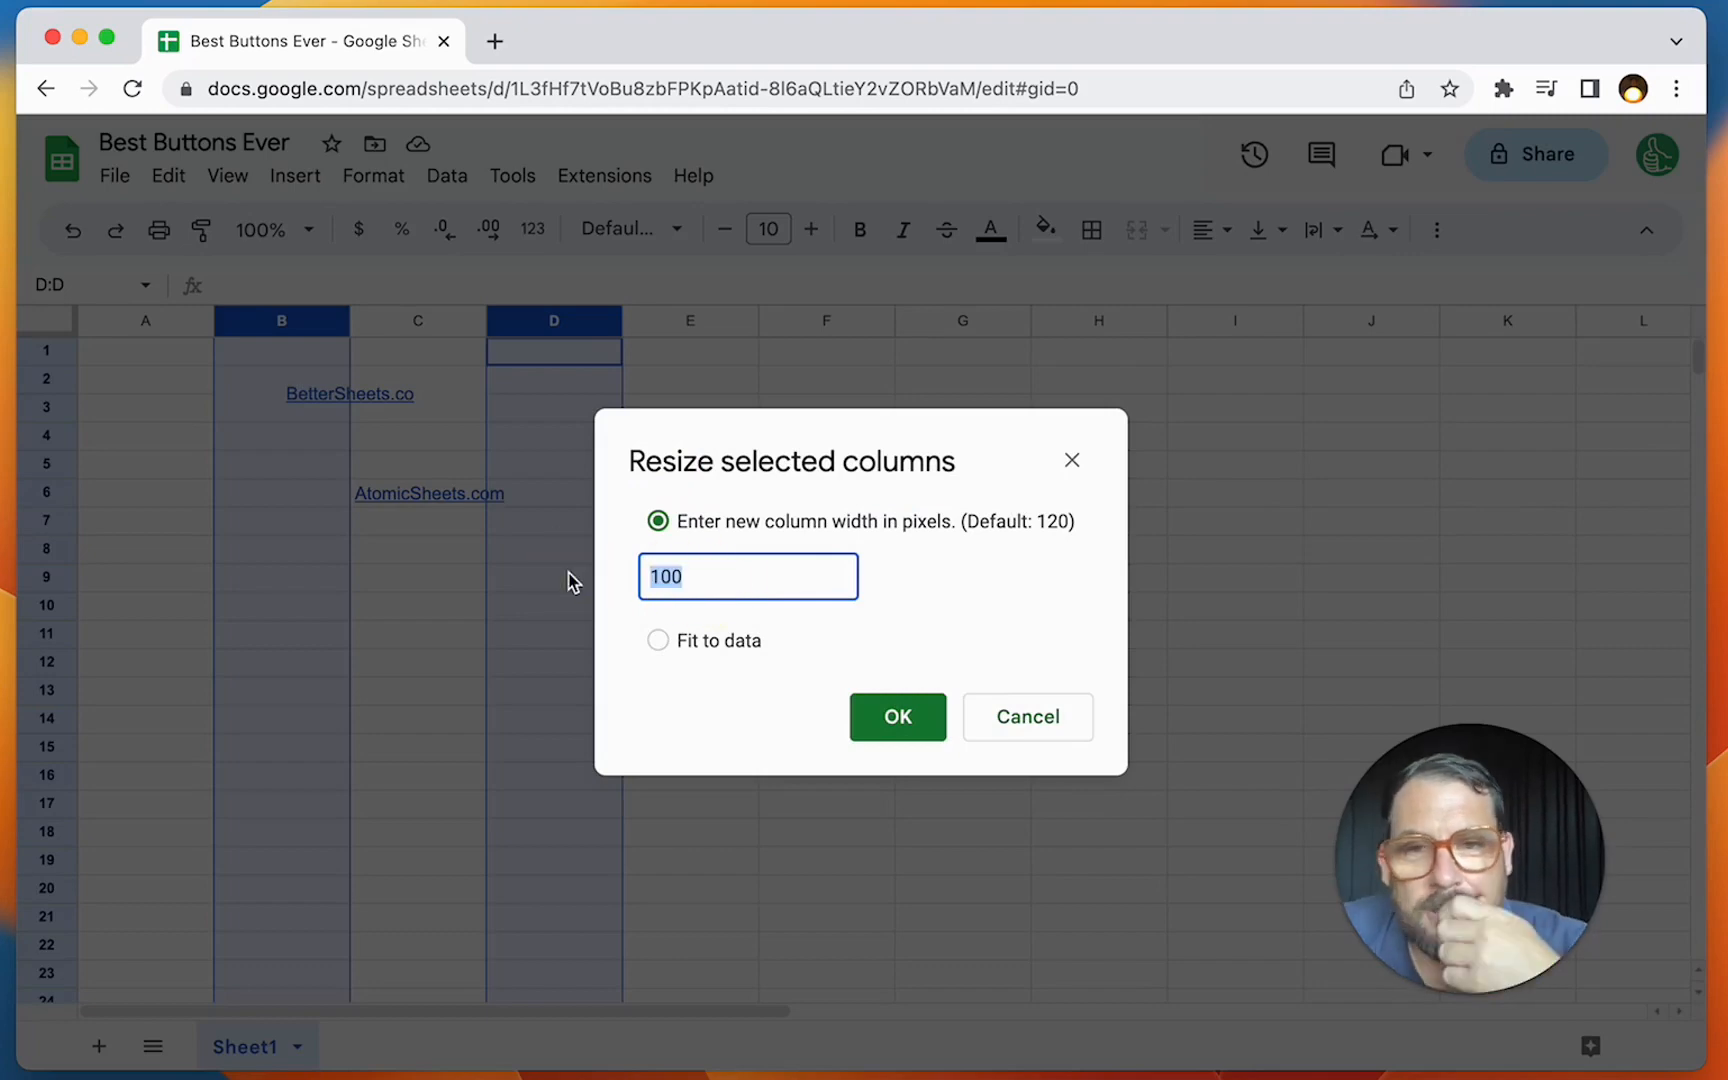
text(20)
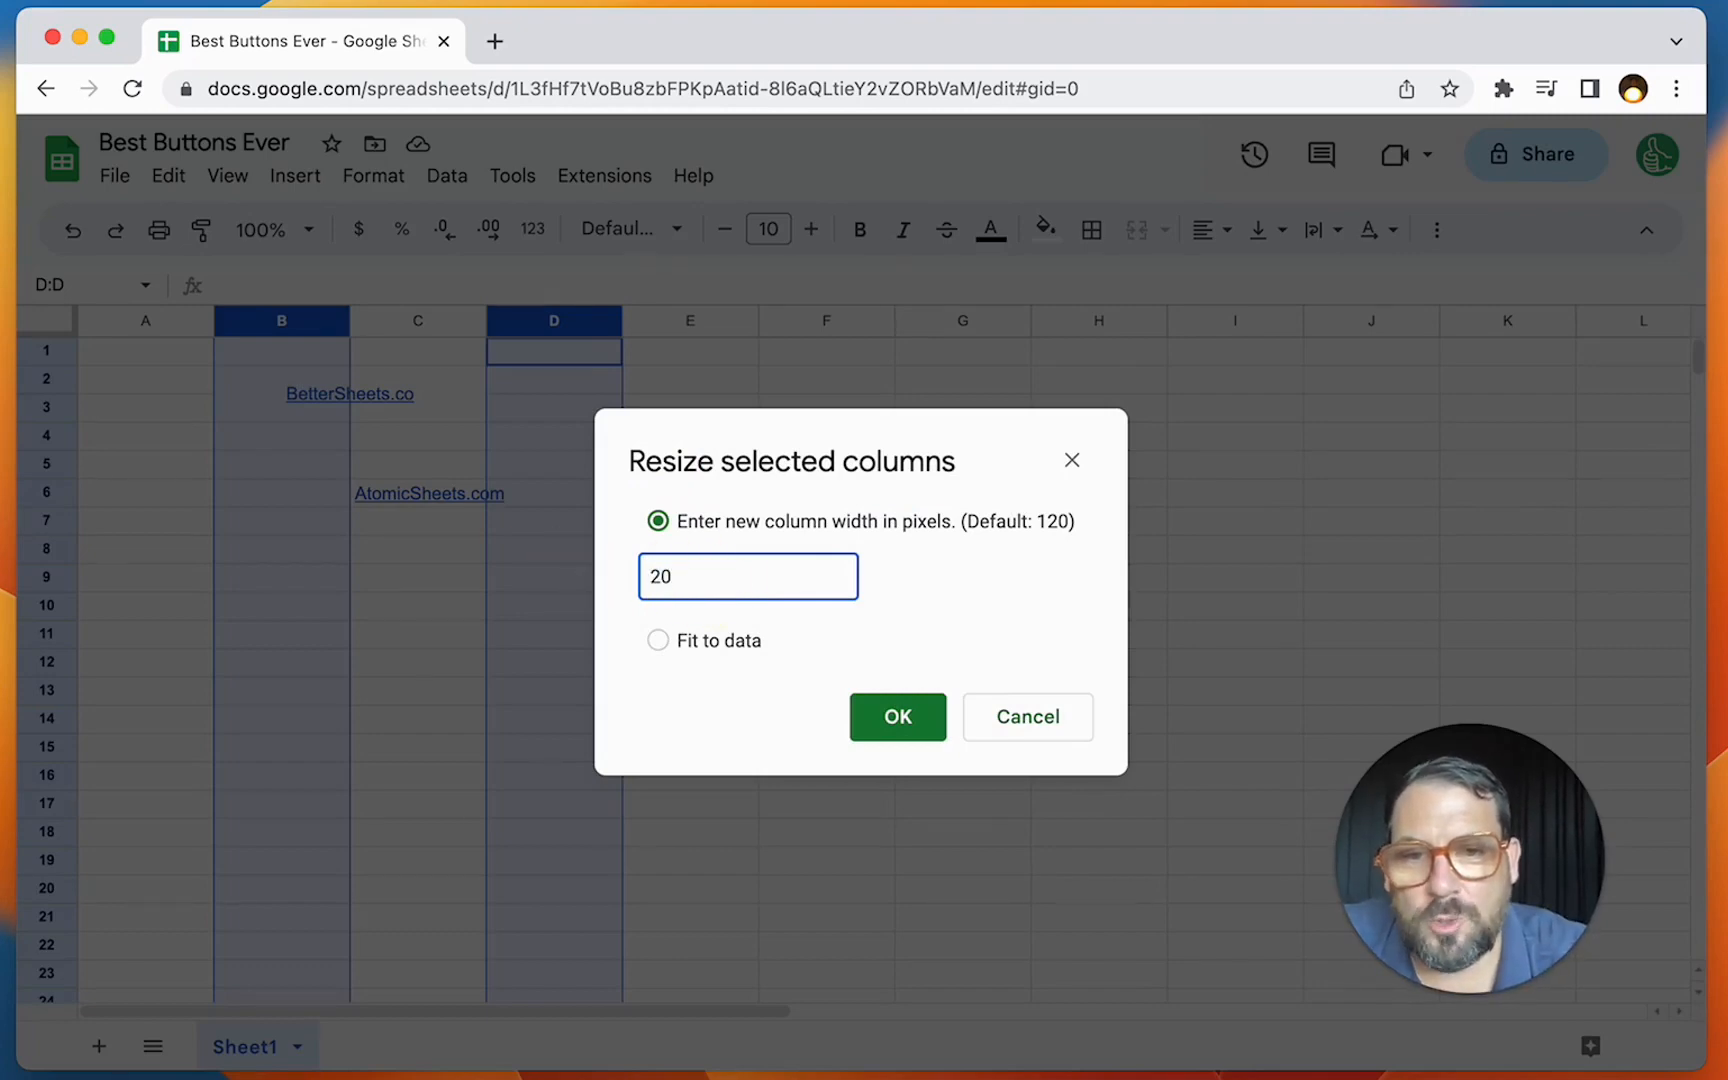
click(882, 733)
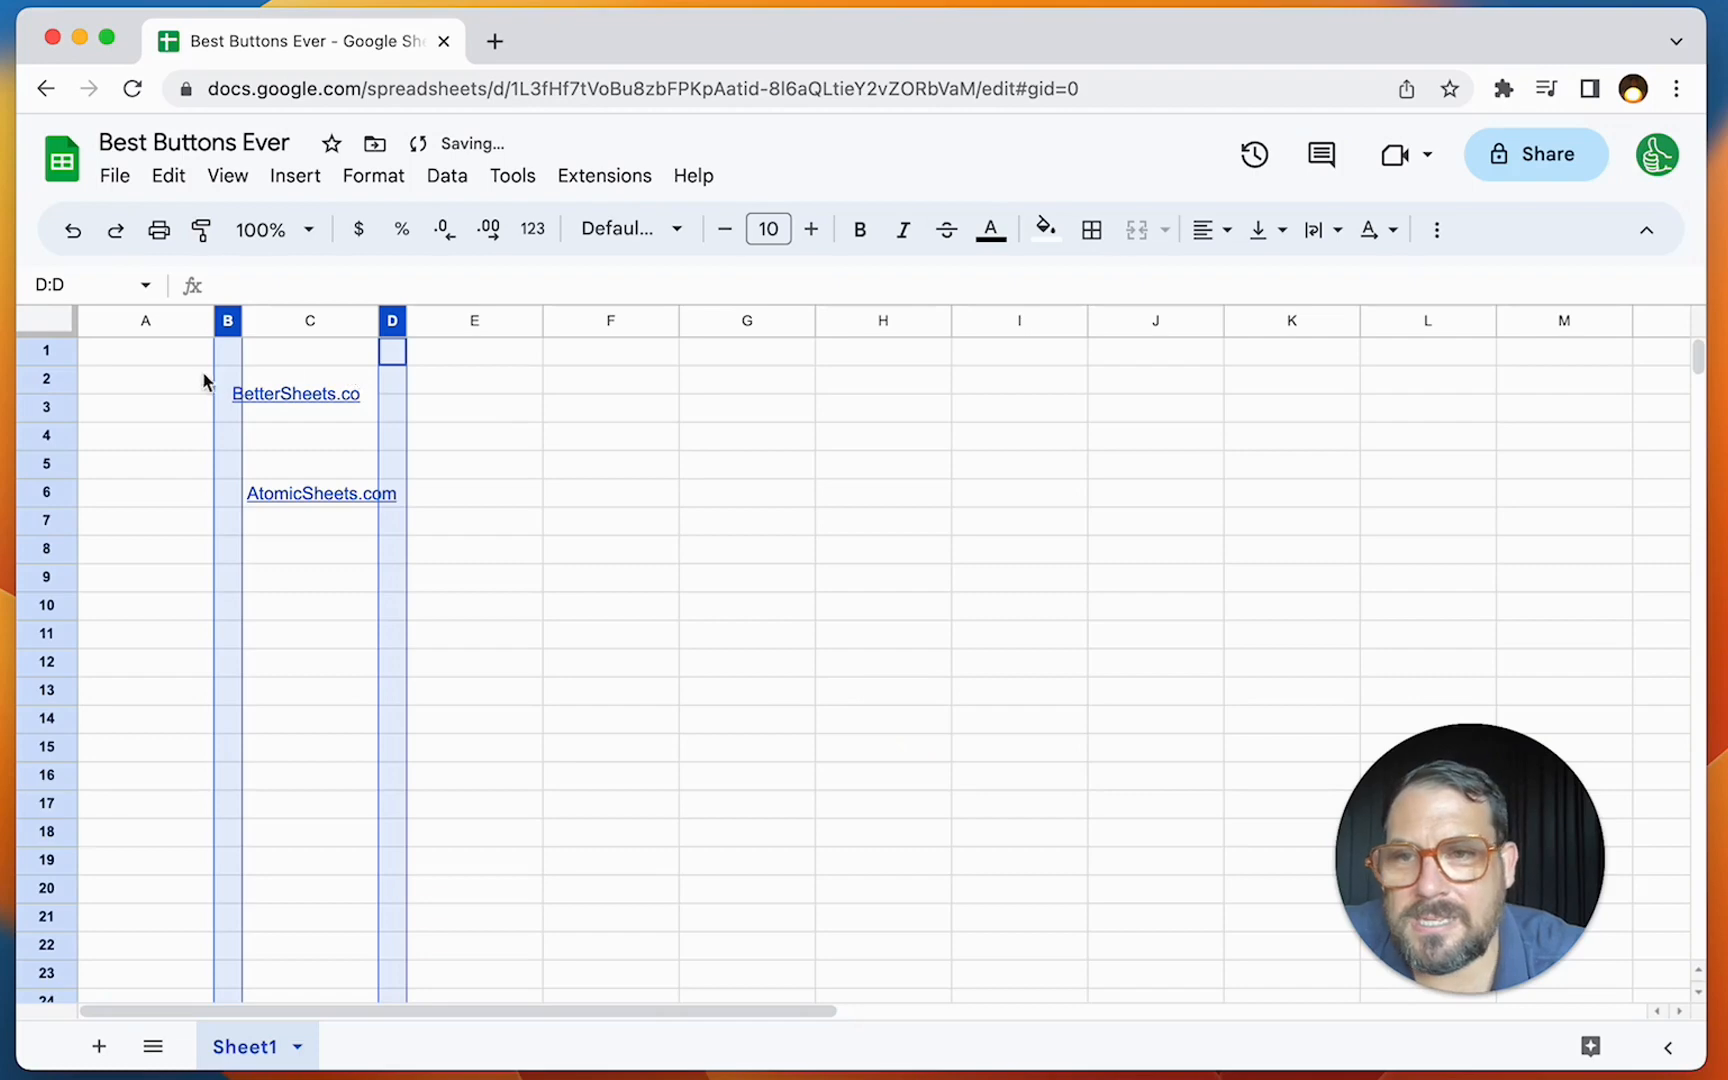
Step: Resize rows 2 and 4 together to a specified height of 20 pixels
click(168, 385)
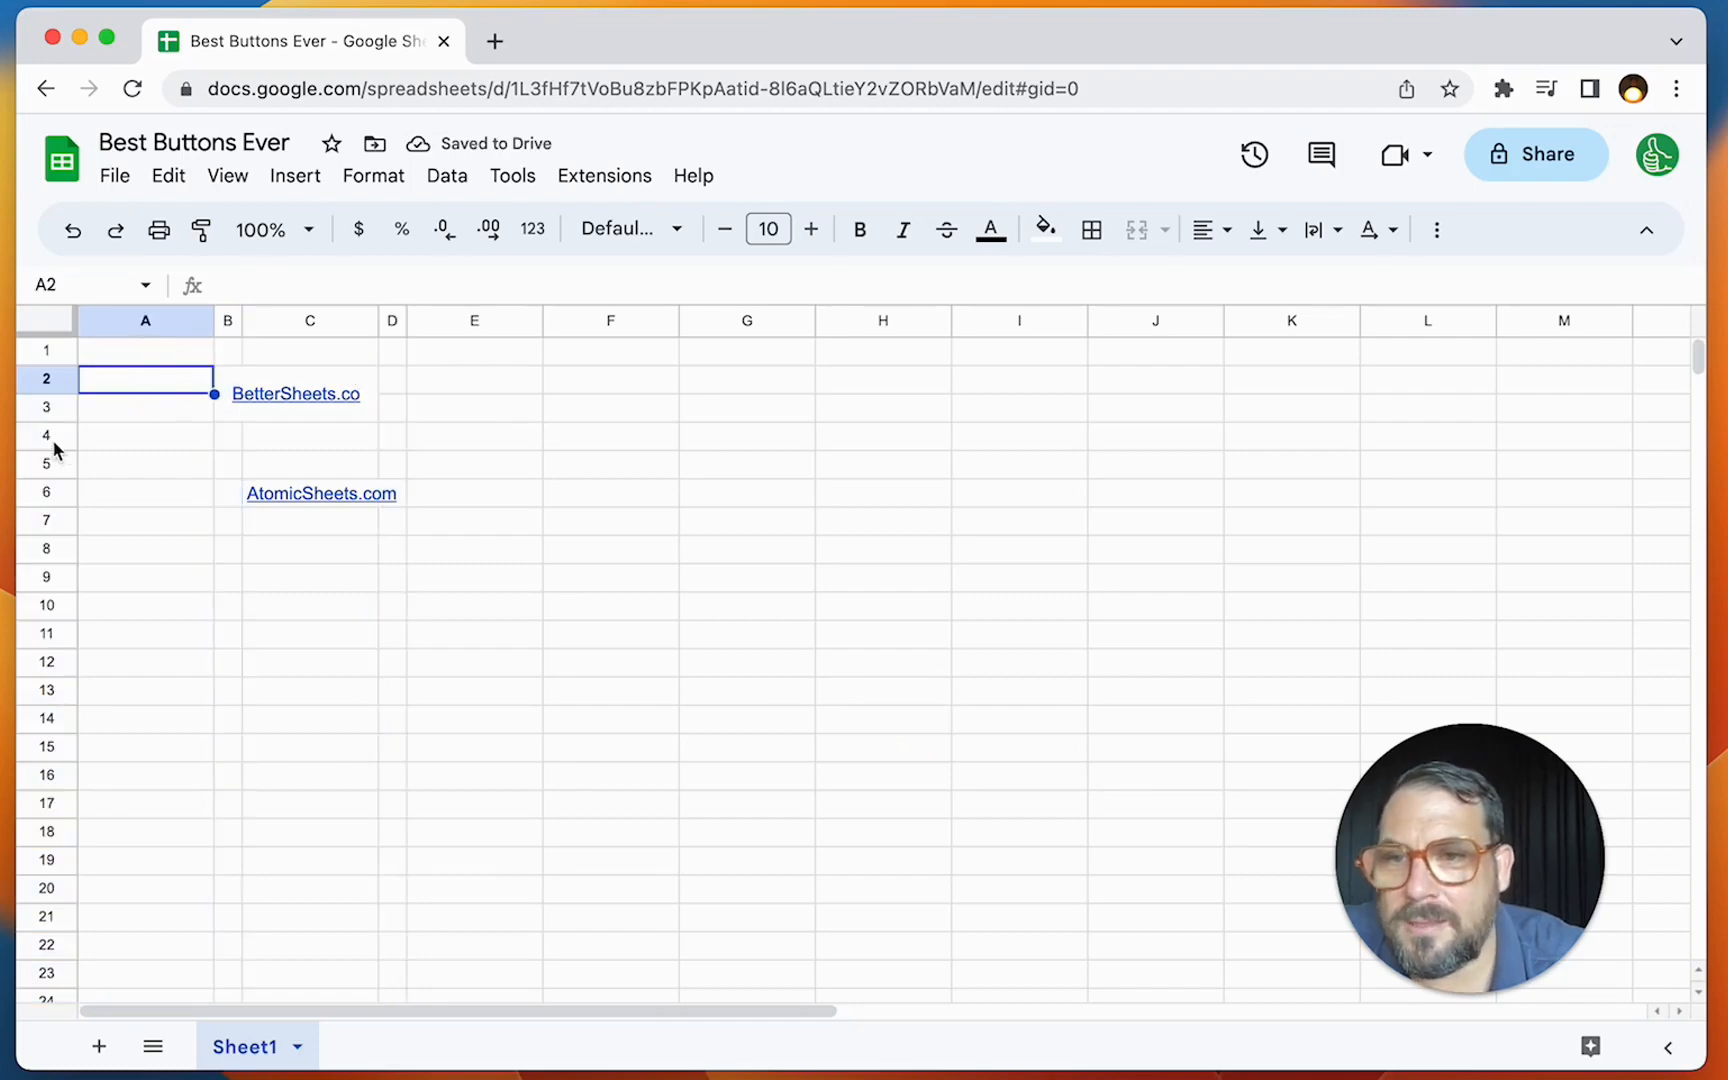
shift+click(49, 436)
click(83, 431)
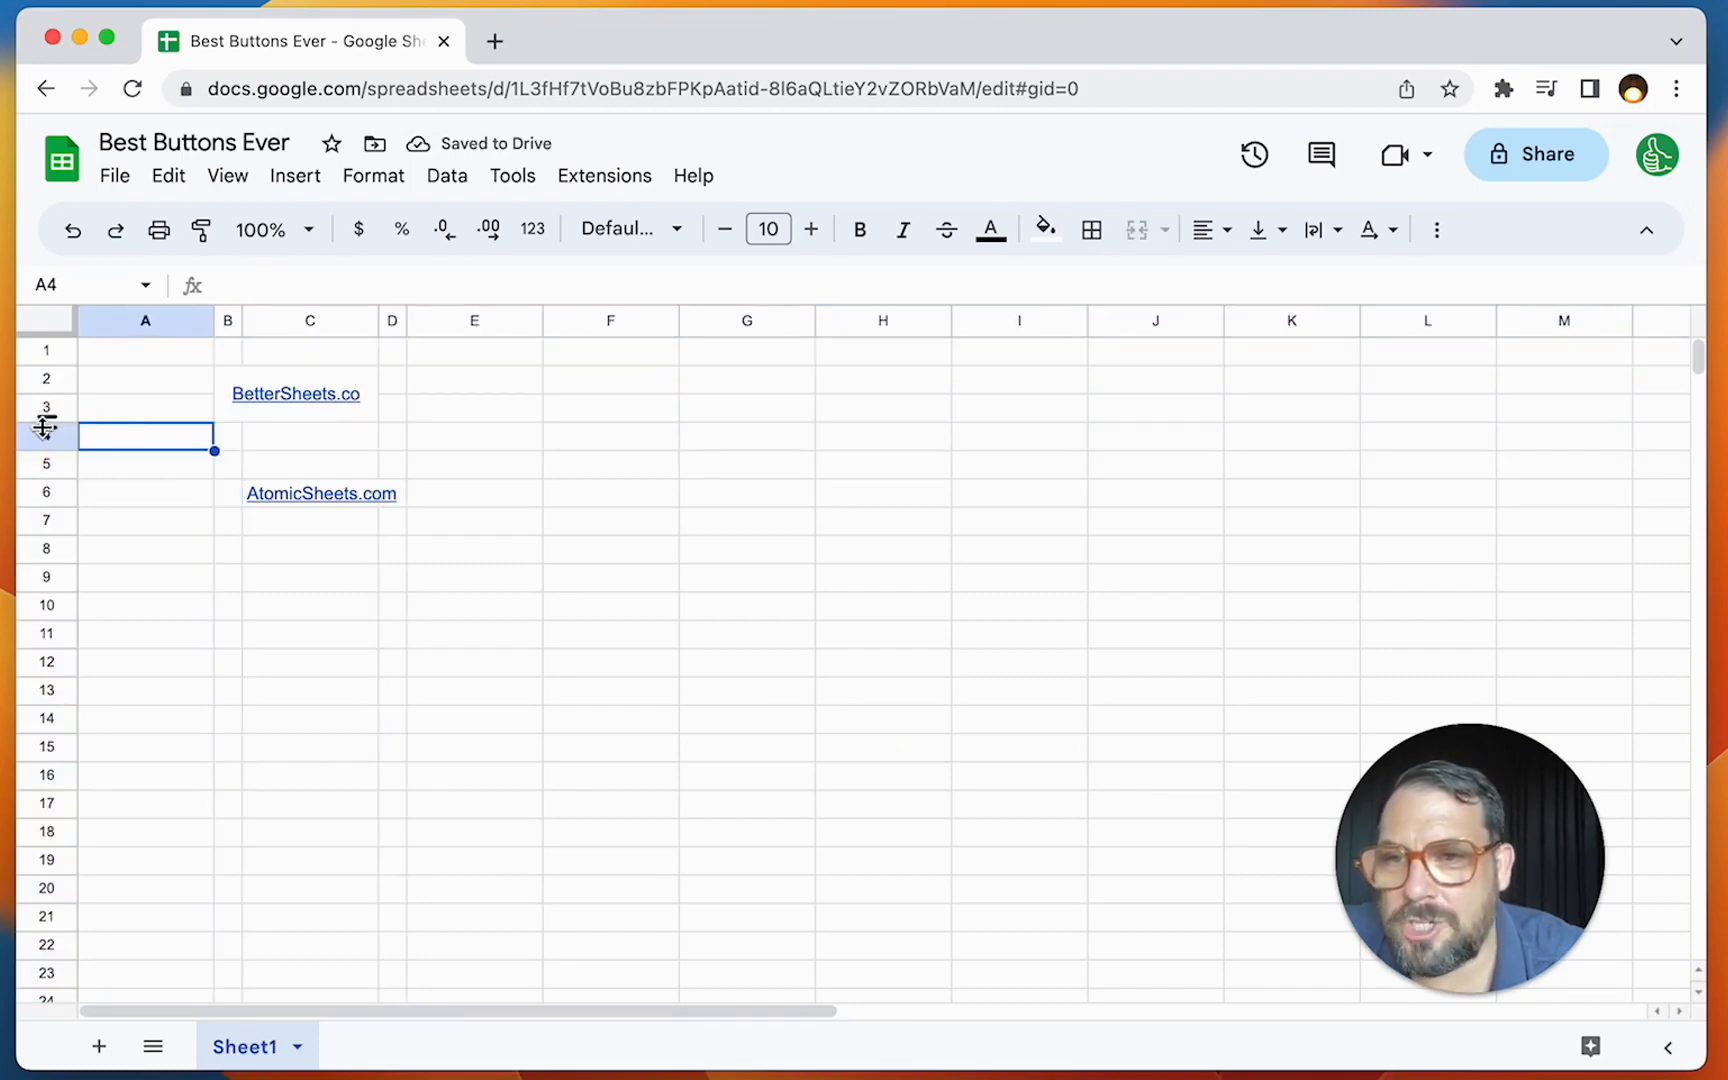
click(44, 432)
super+click(50, 379)
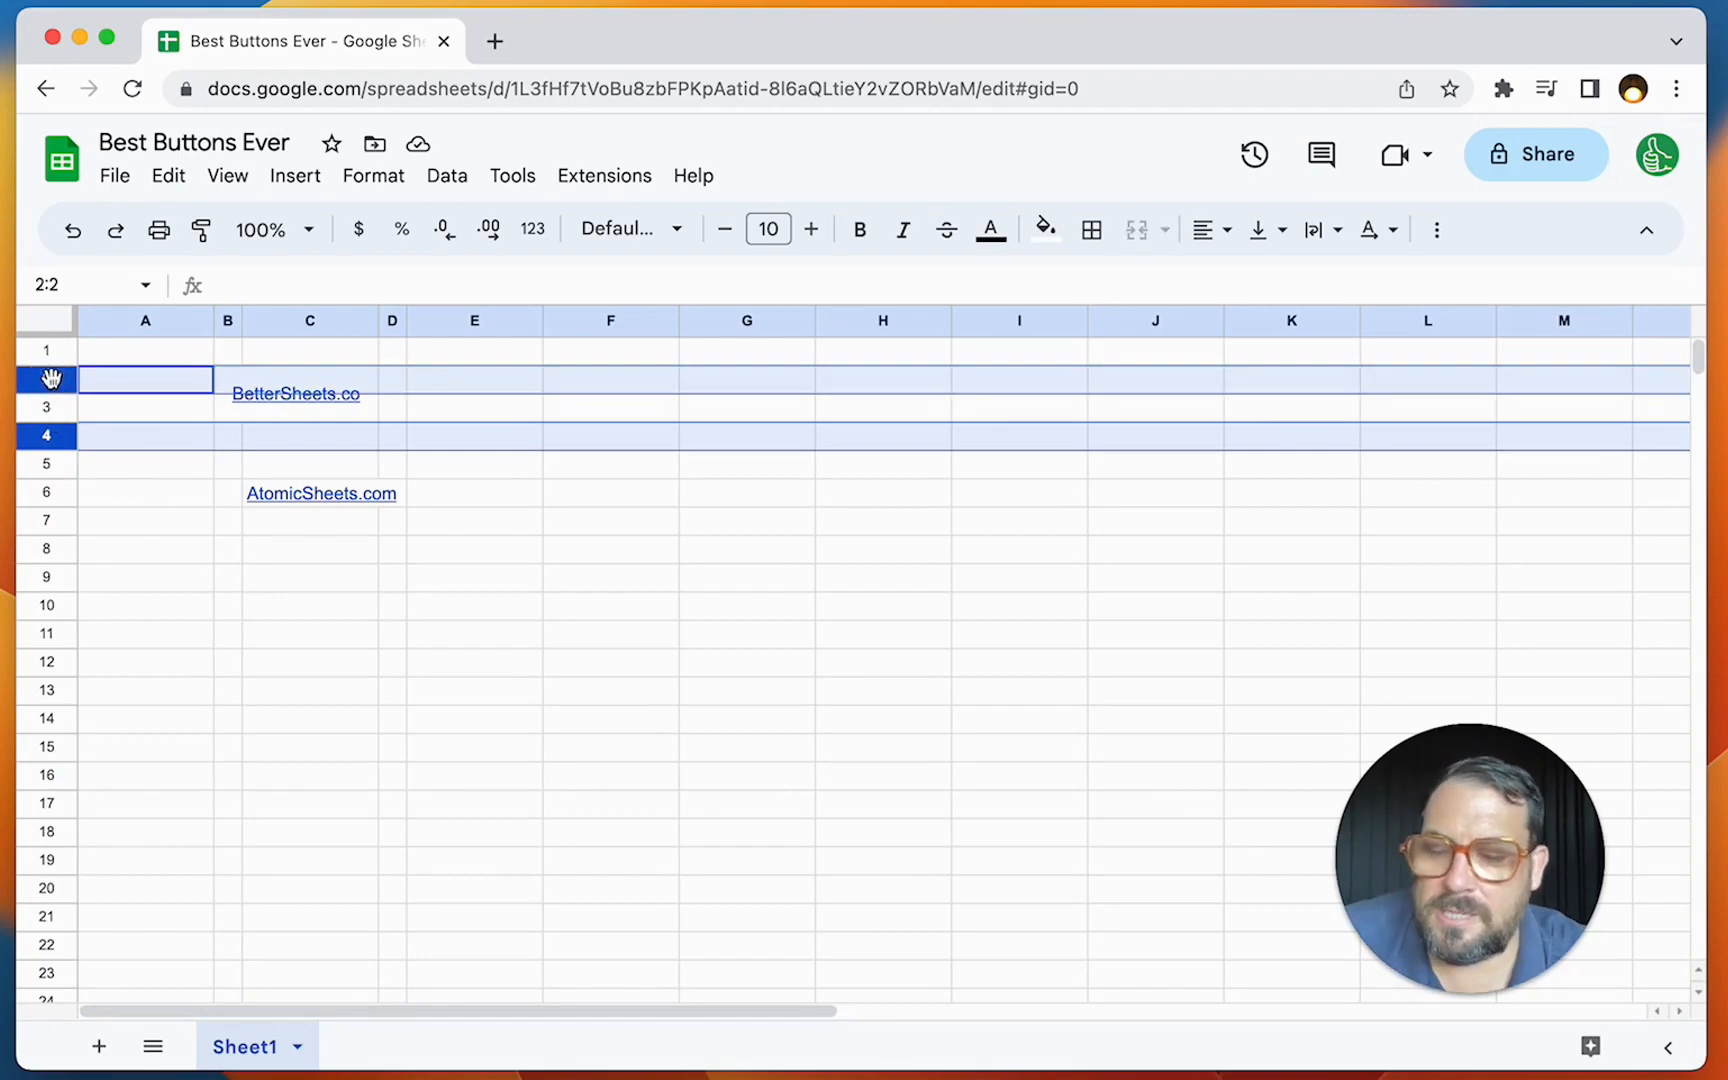
right_click(50, 379)
click(125, 535)
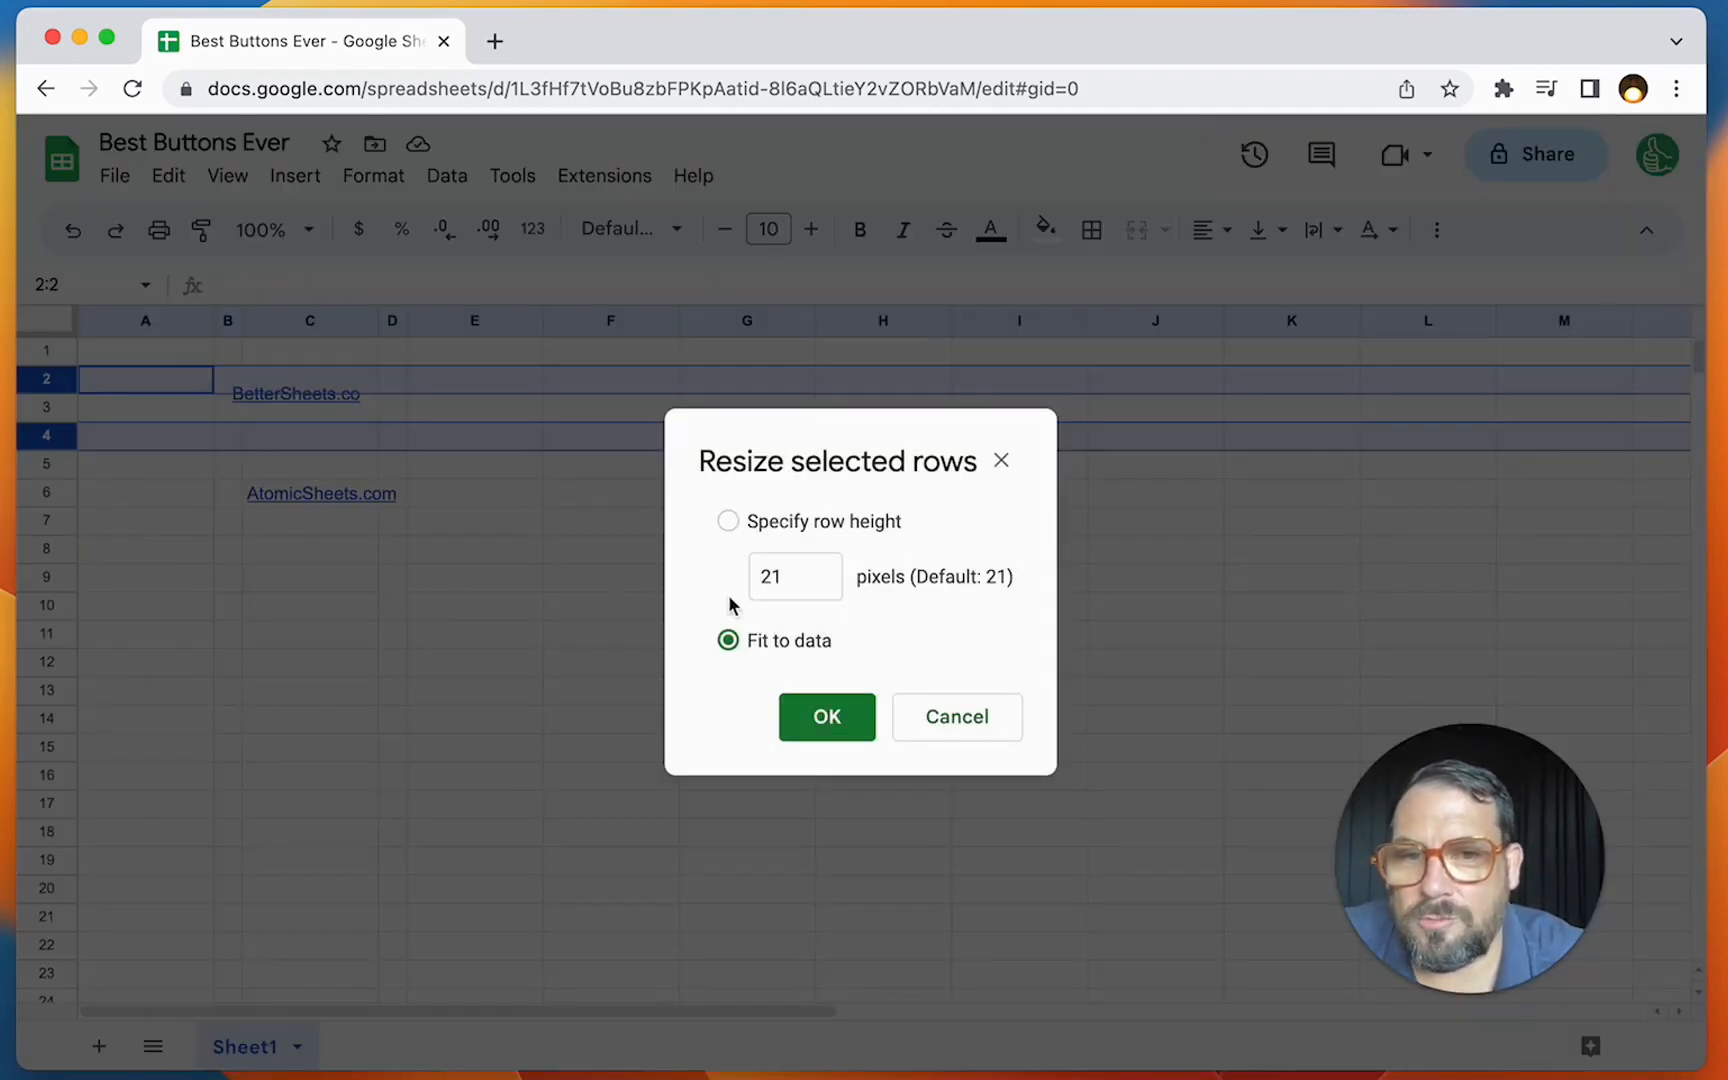
drag(797, 577, 744, 582)
text(20)
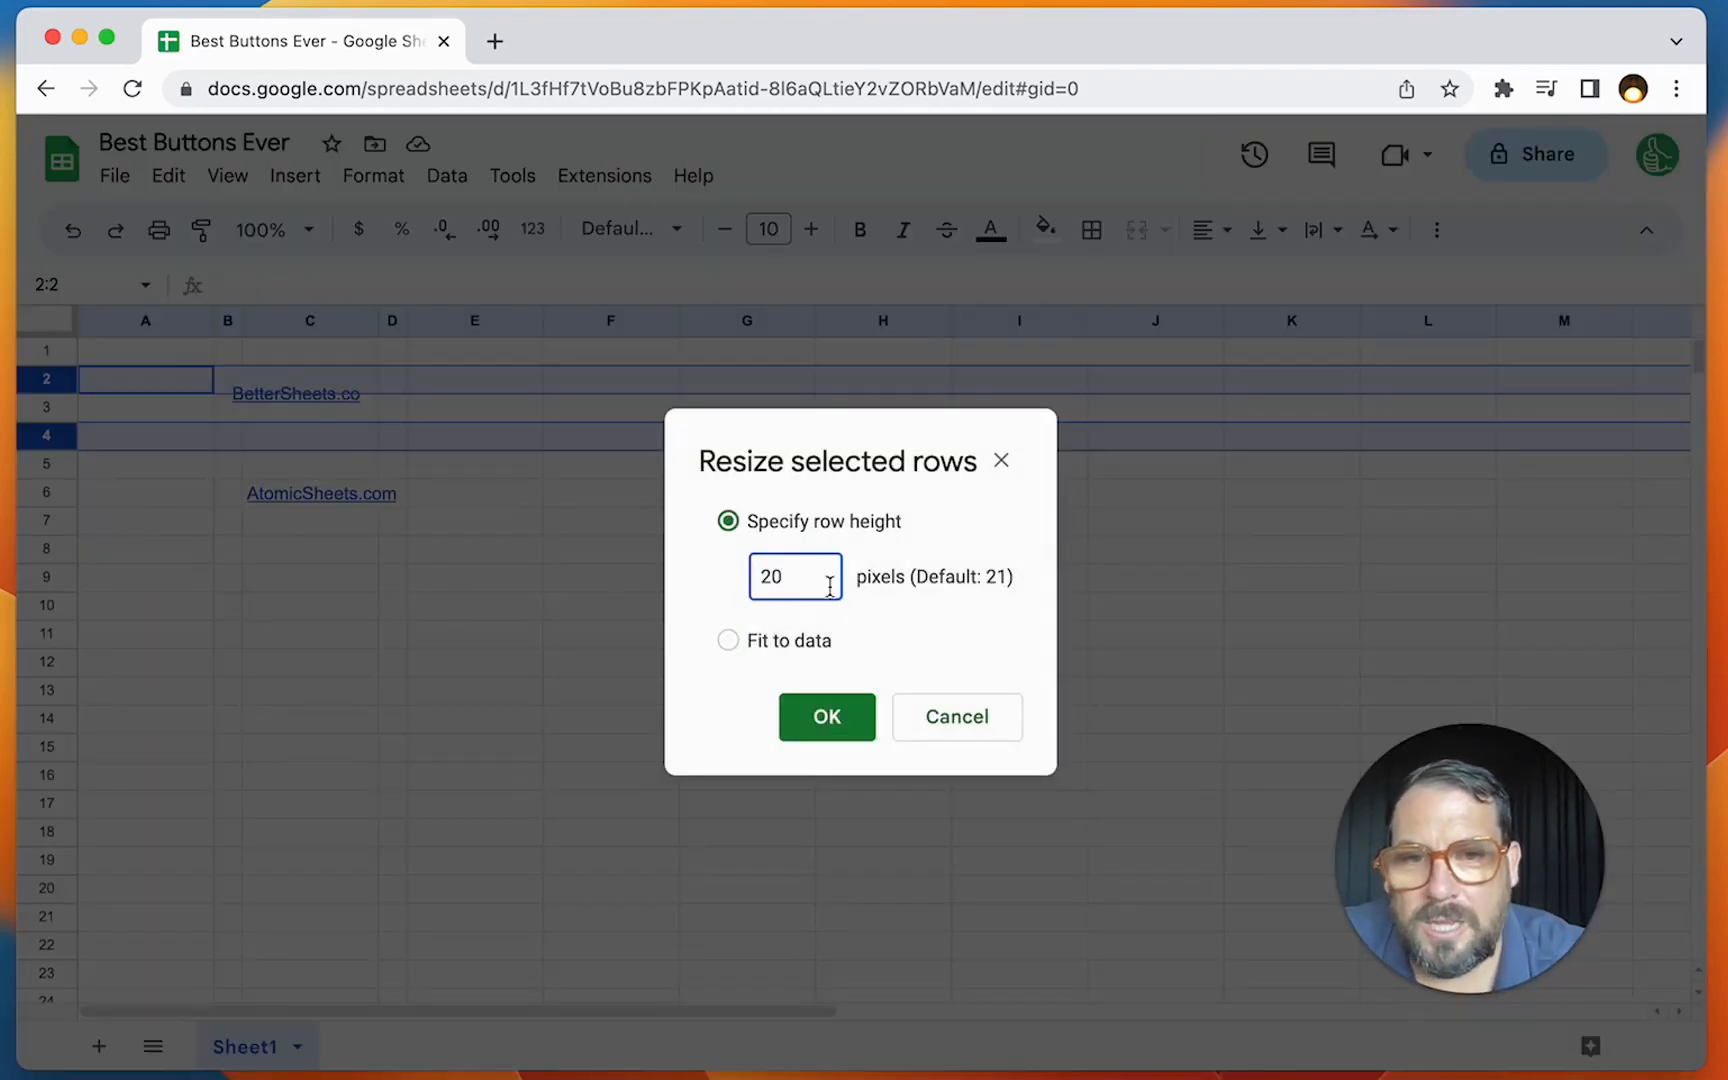
click(828, 716)
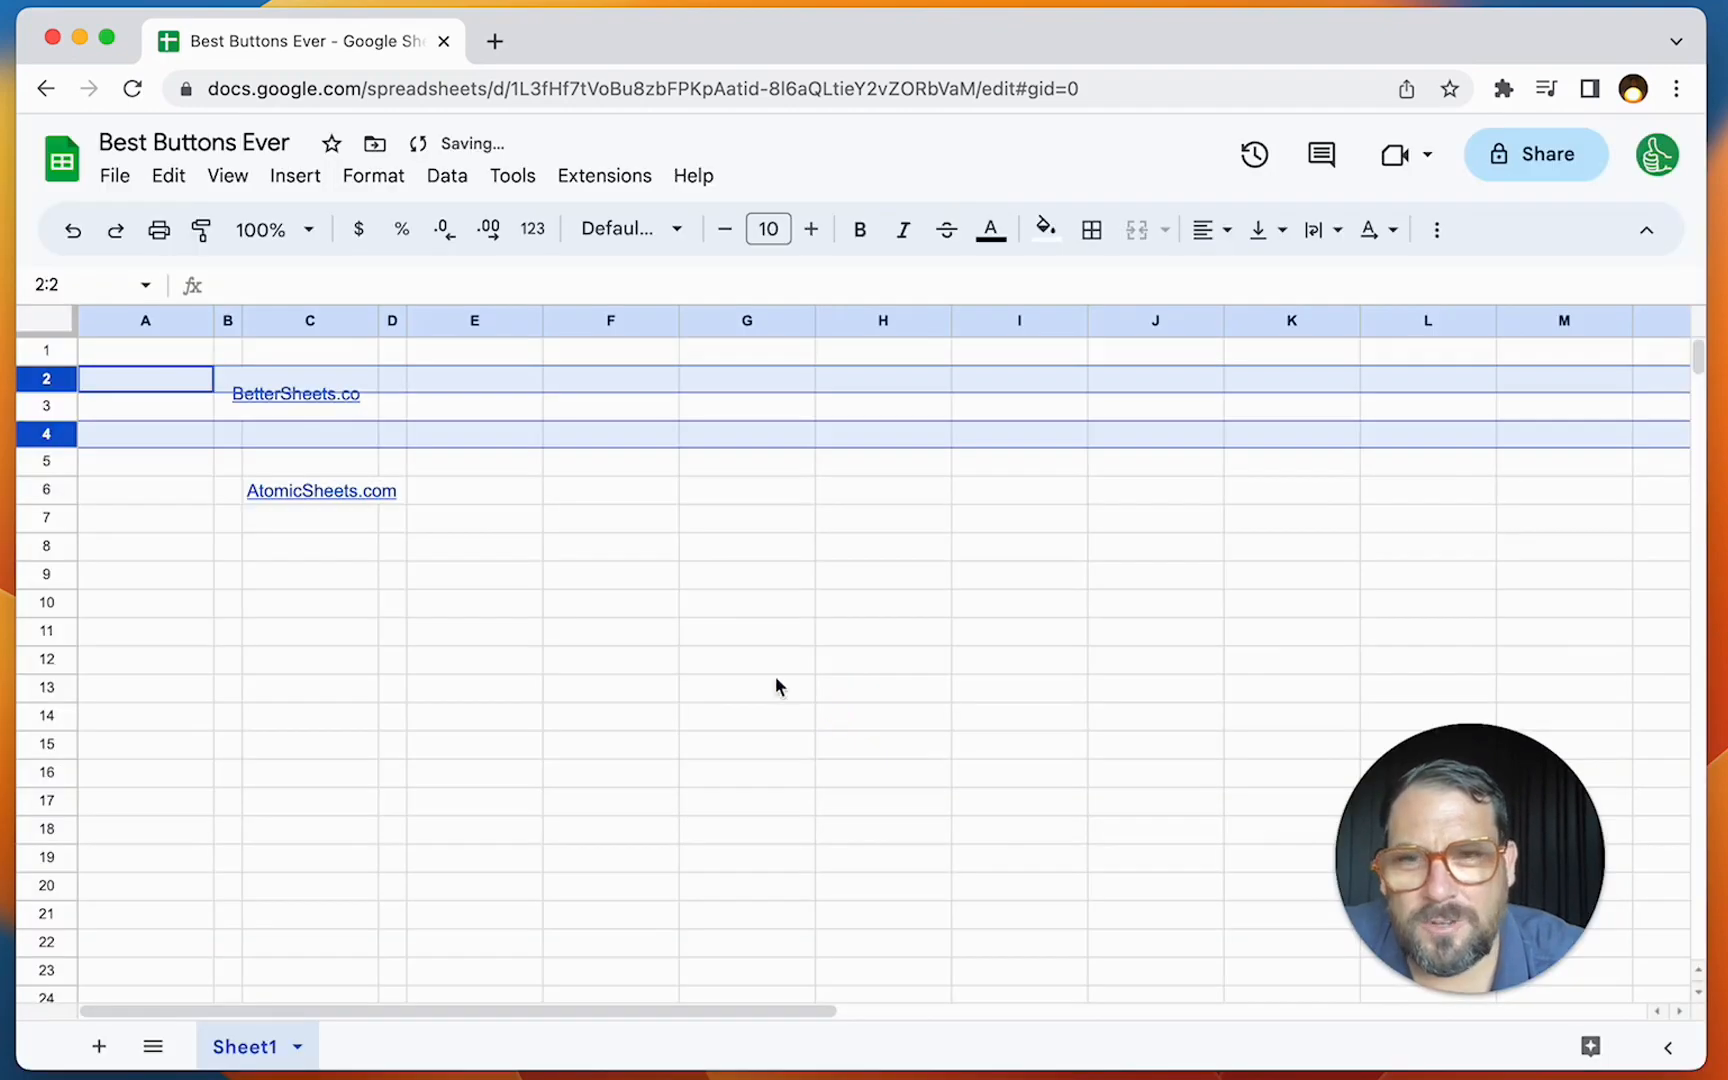
Step: Increase the height of row 3 to a little over three times its size to make the BetterSheets.co cell taller
click(310, 414)
click(46, 412)
drag(45, 413, 46, 488)
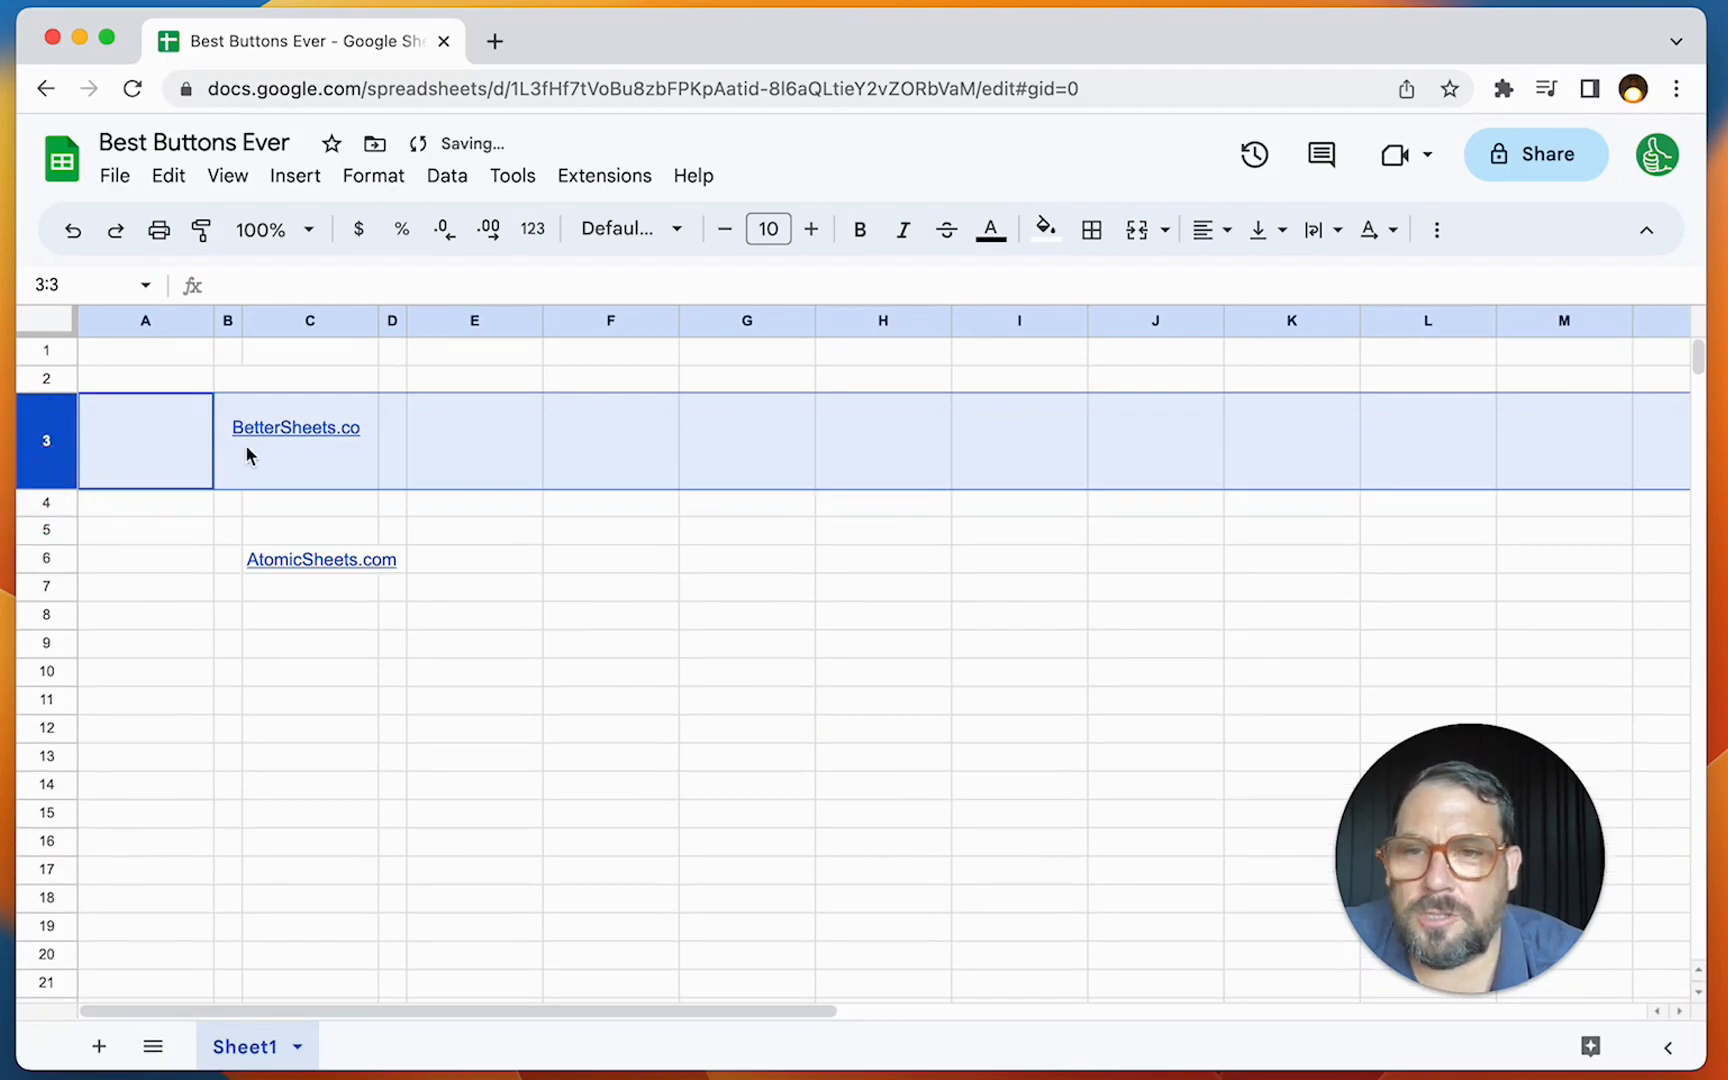
click(226, 388)
click(221, 516)
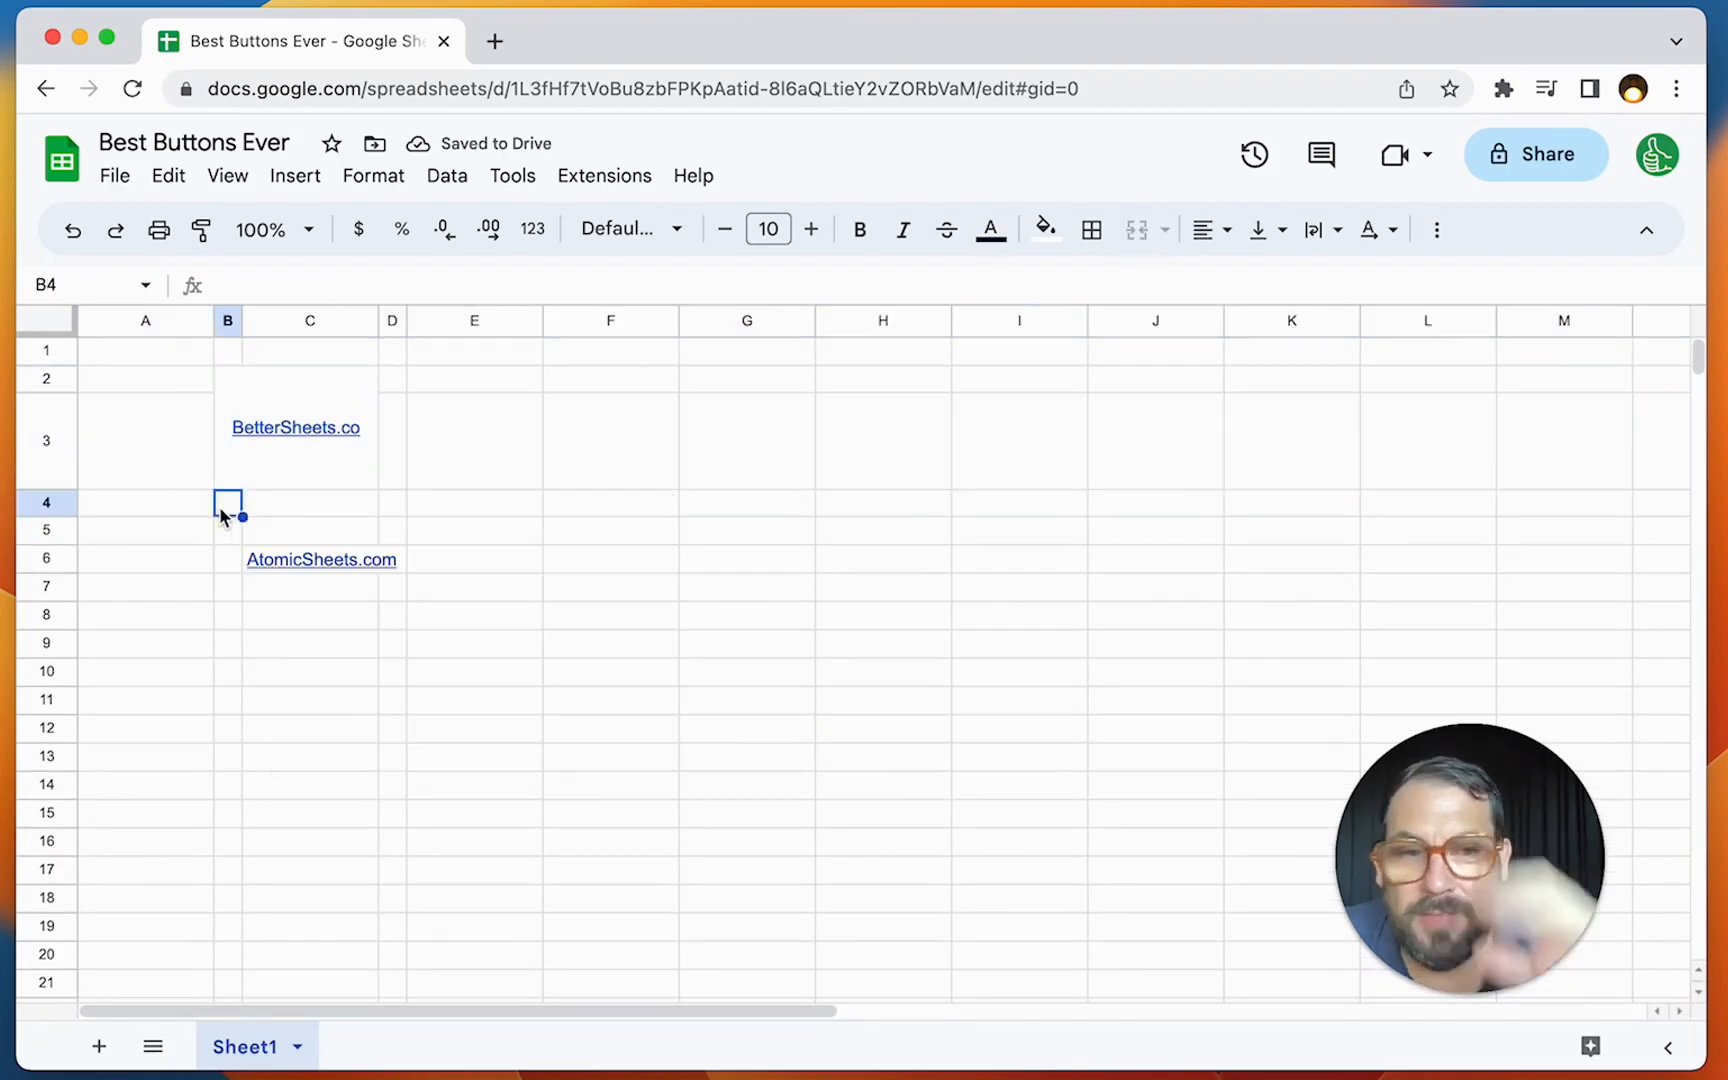
Step: Widen column C to about two and a half times its width and select the merged BetterSheets.co cell
mouse_move(318, 446)
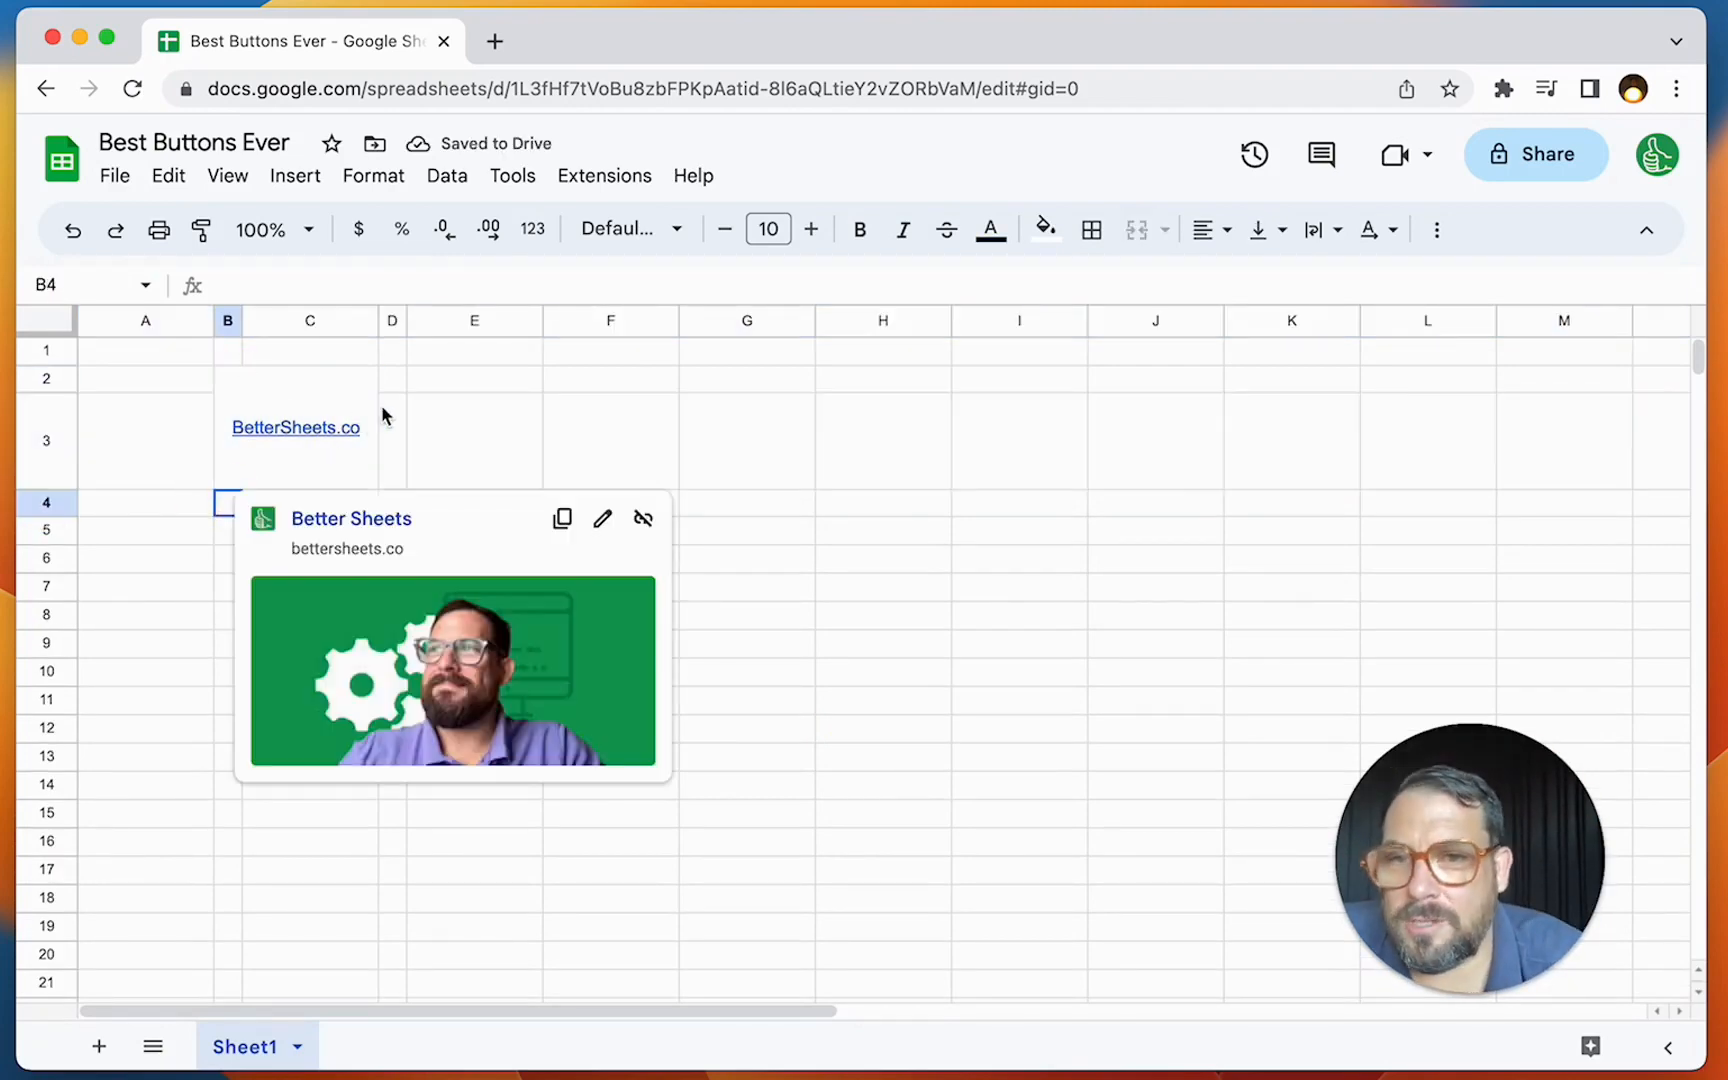
click(378, 332)
drag(380, 327, 580, 325)
mouse_move(433, 441)
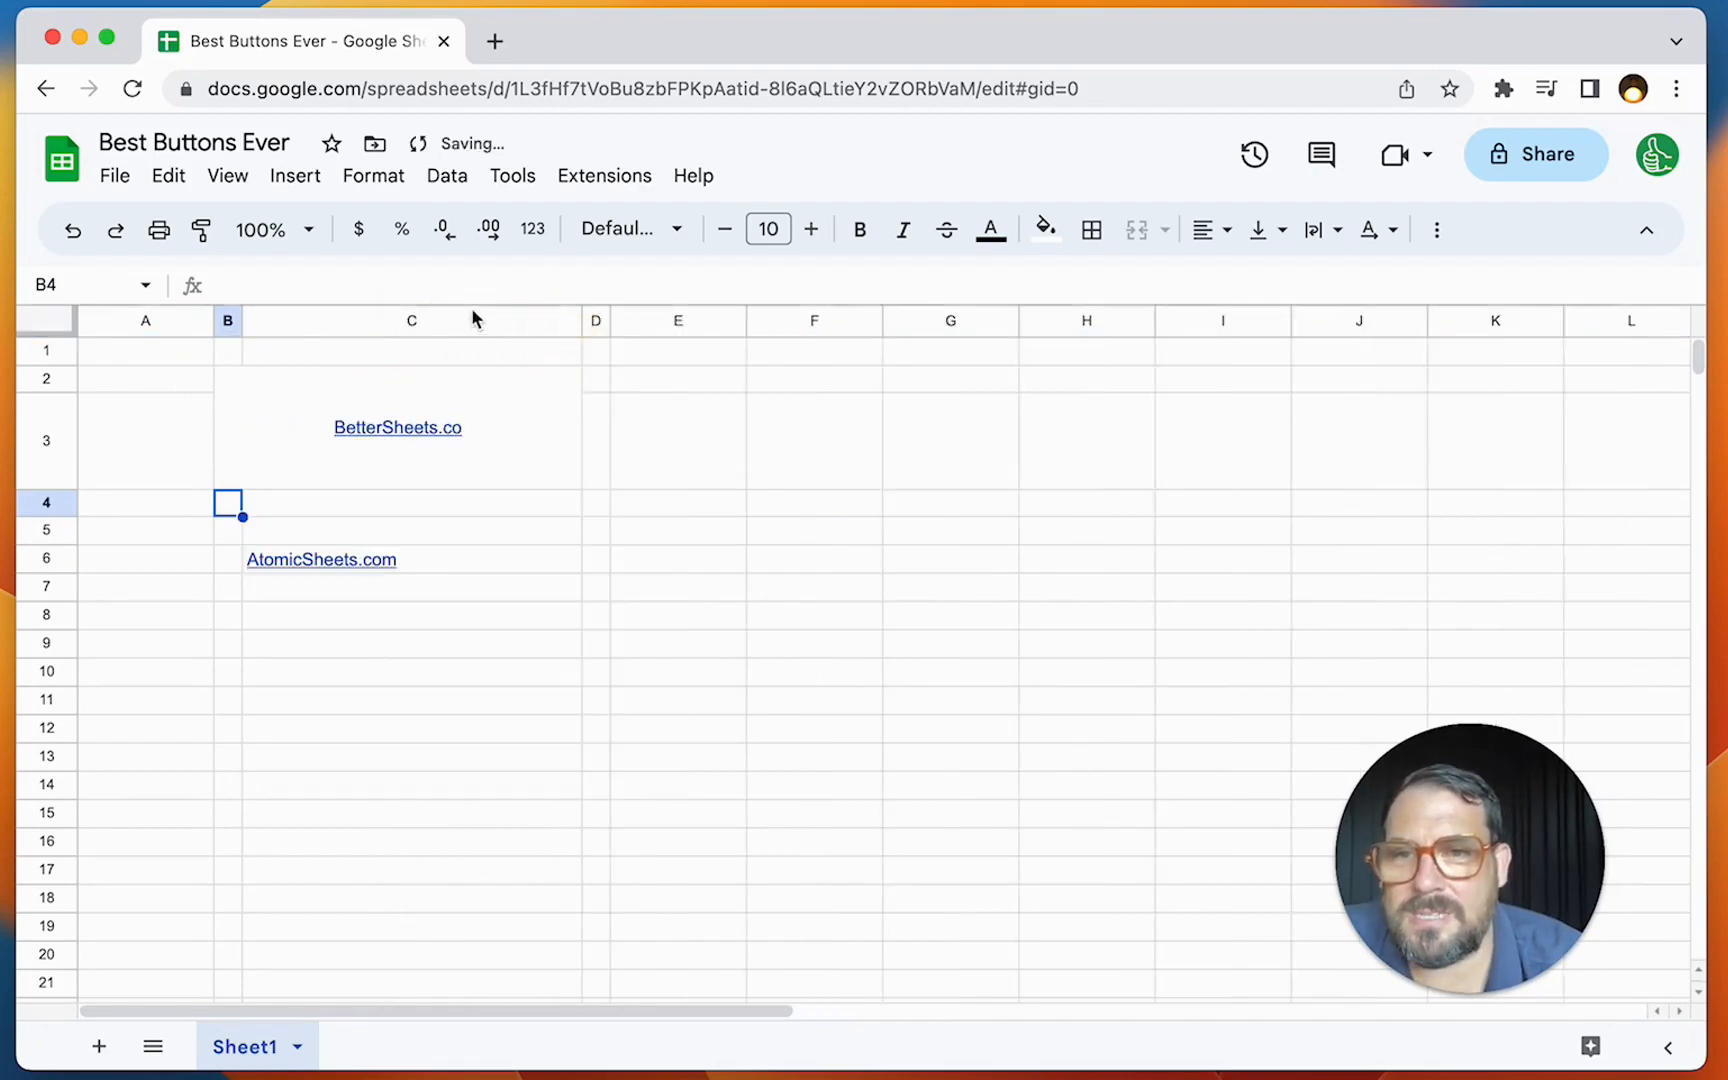
click(471, 320)
click(46, 448)
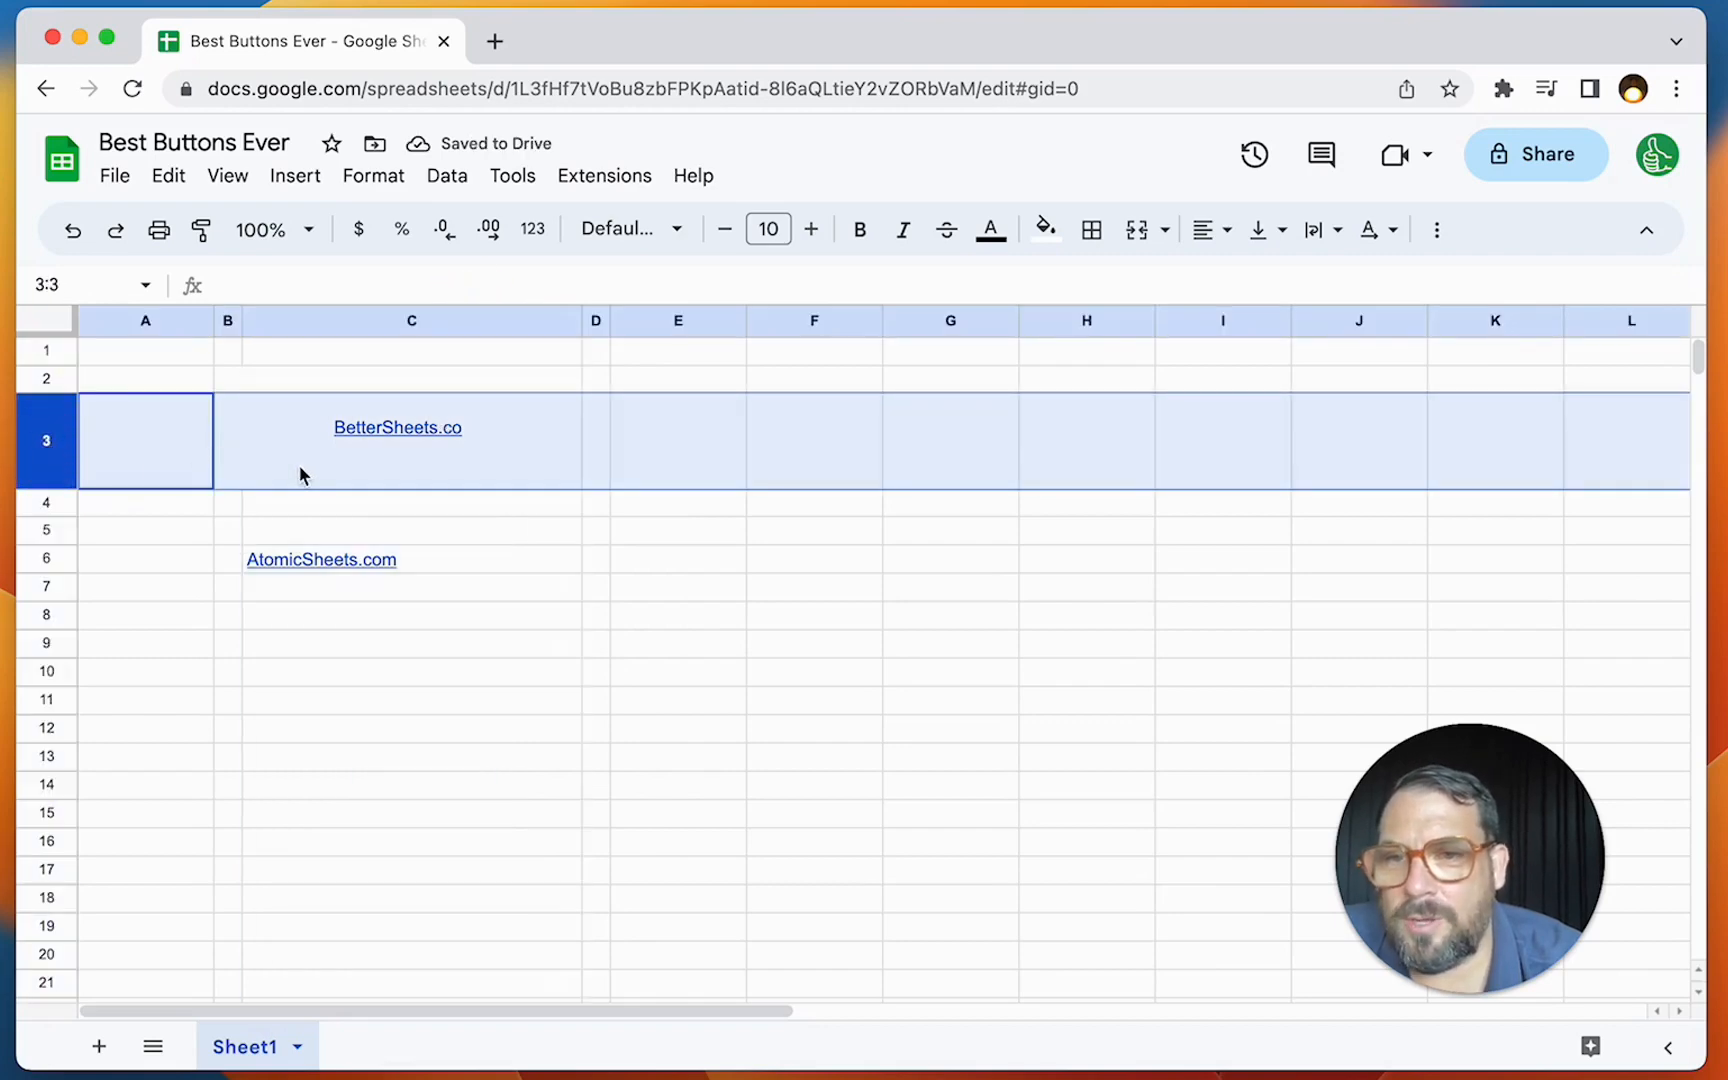
click(397, 390)
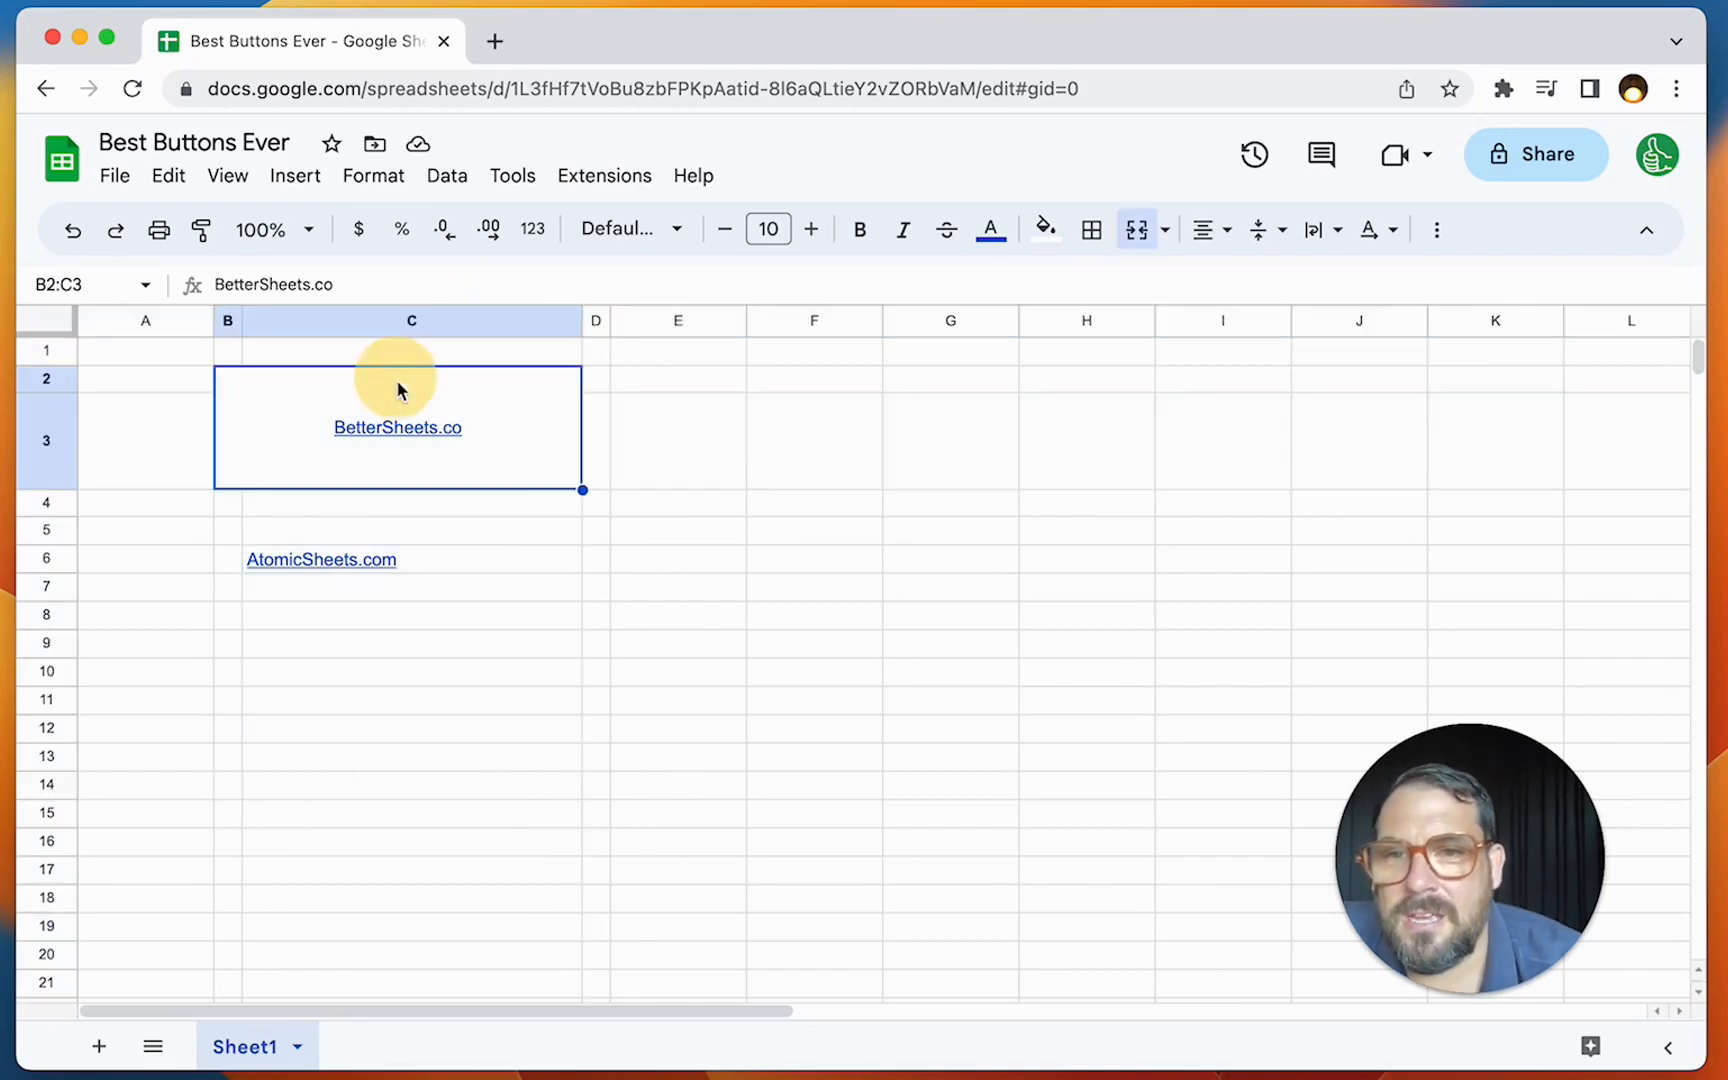
Step: Try an outer border around the range B2:D4 and undo it
drag(432, 487, 595, 505)
click(1091, 229)
click(1292, 296)
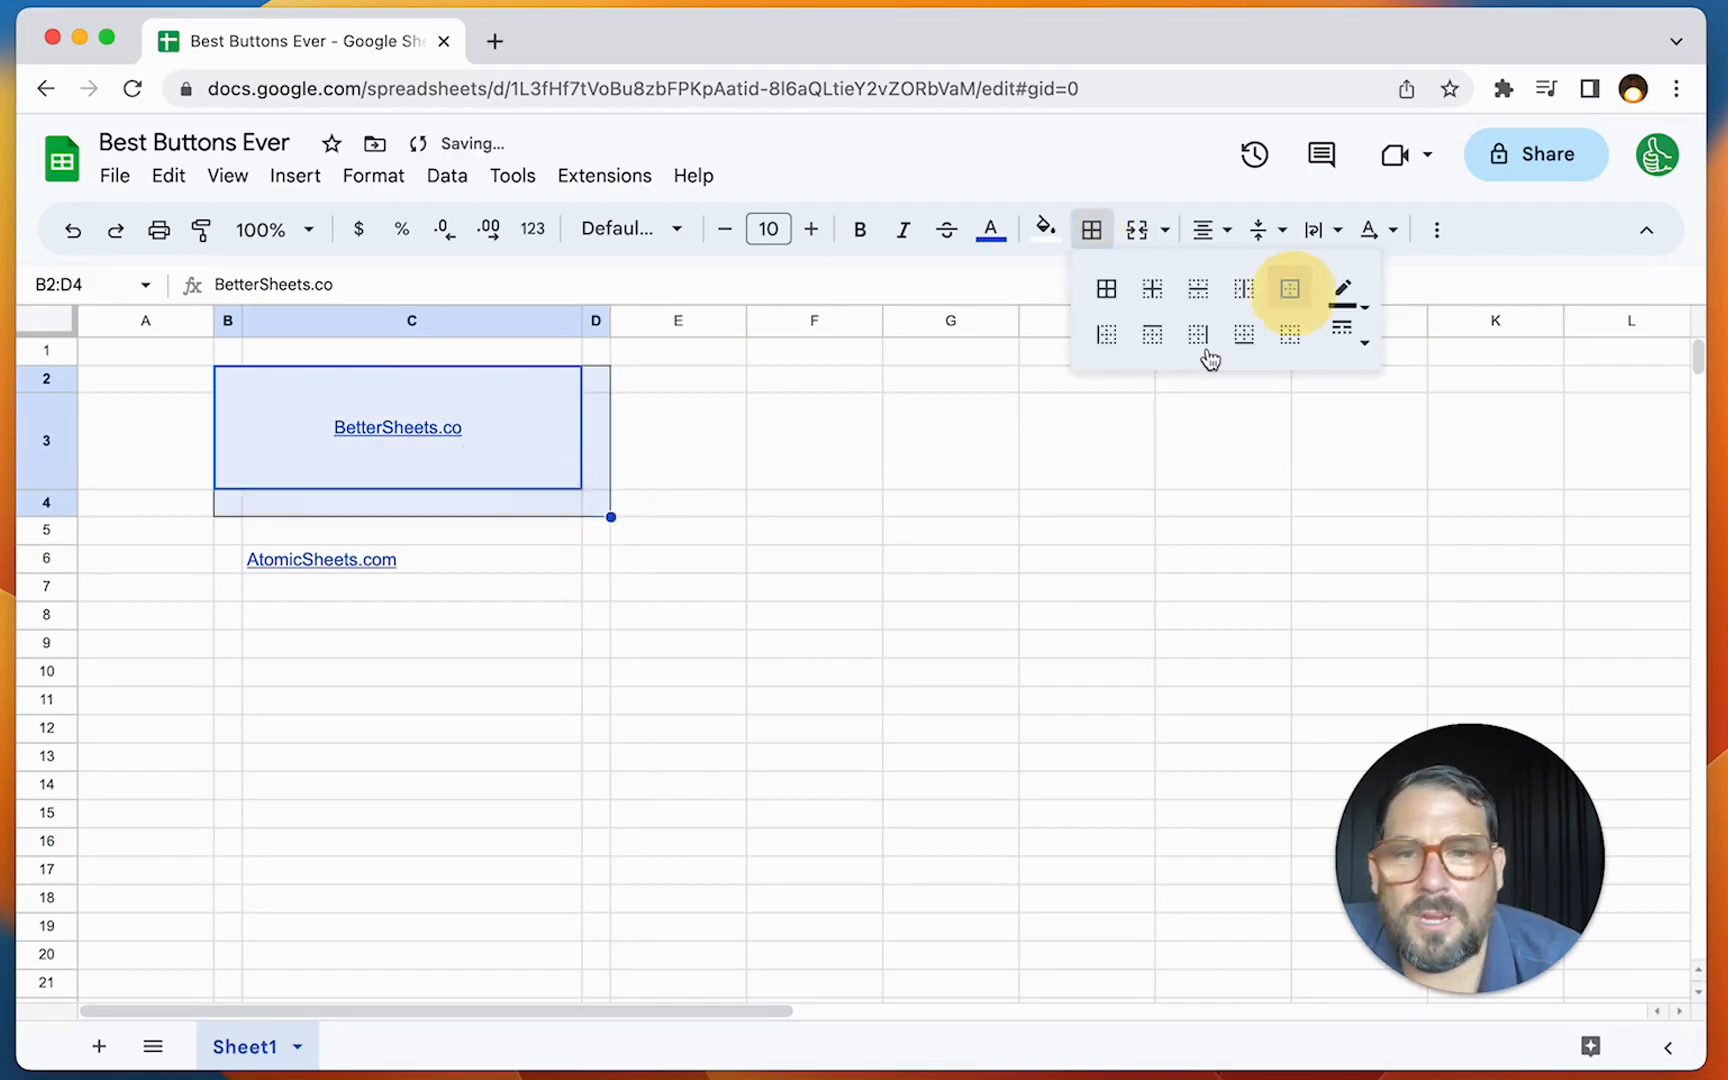
click(860, 505)
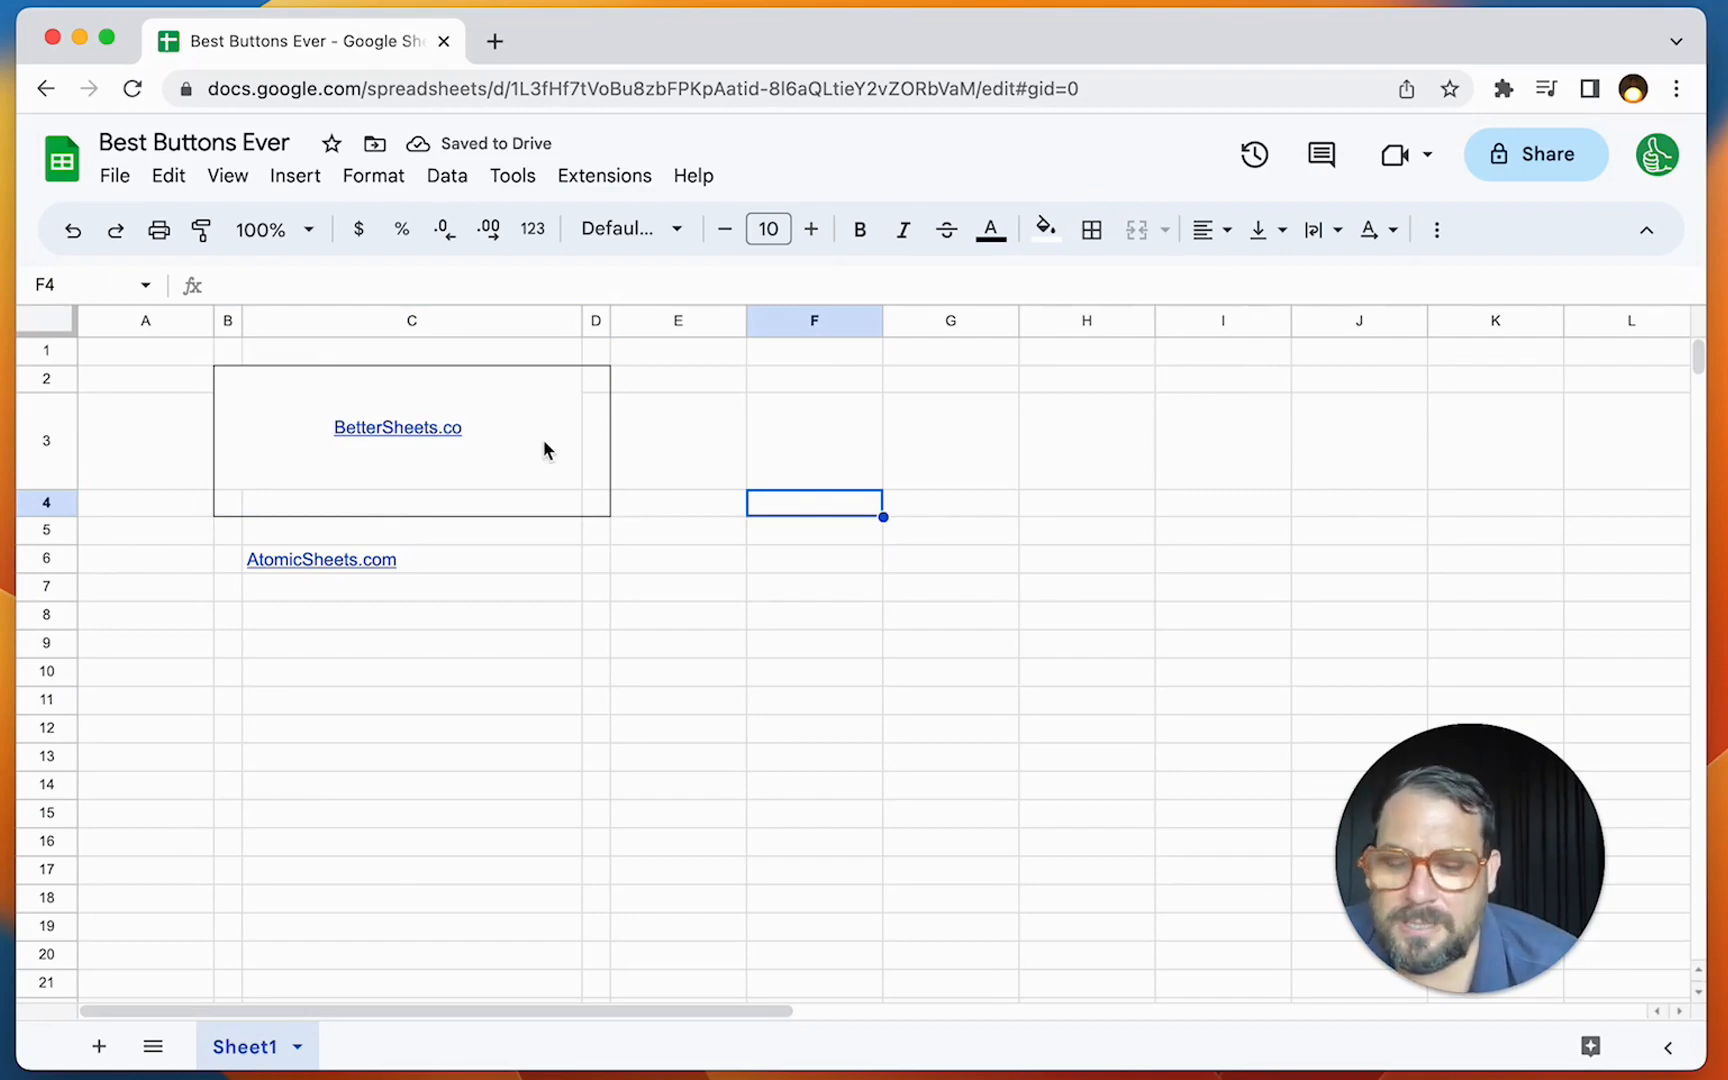
click(800, 447)
key(super+z)
Step: Fill cells D3, C4 and D4 with black to form a drop shadow beside and below the merged BetterSheets.co cell
click(579, 436)
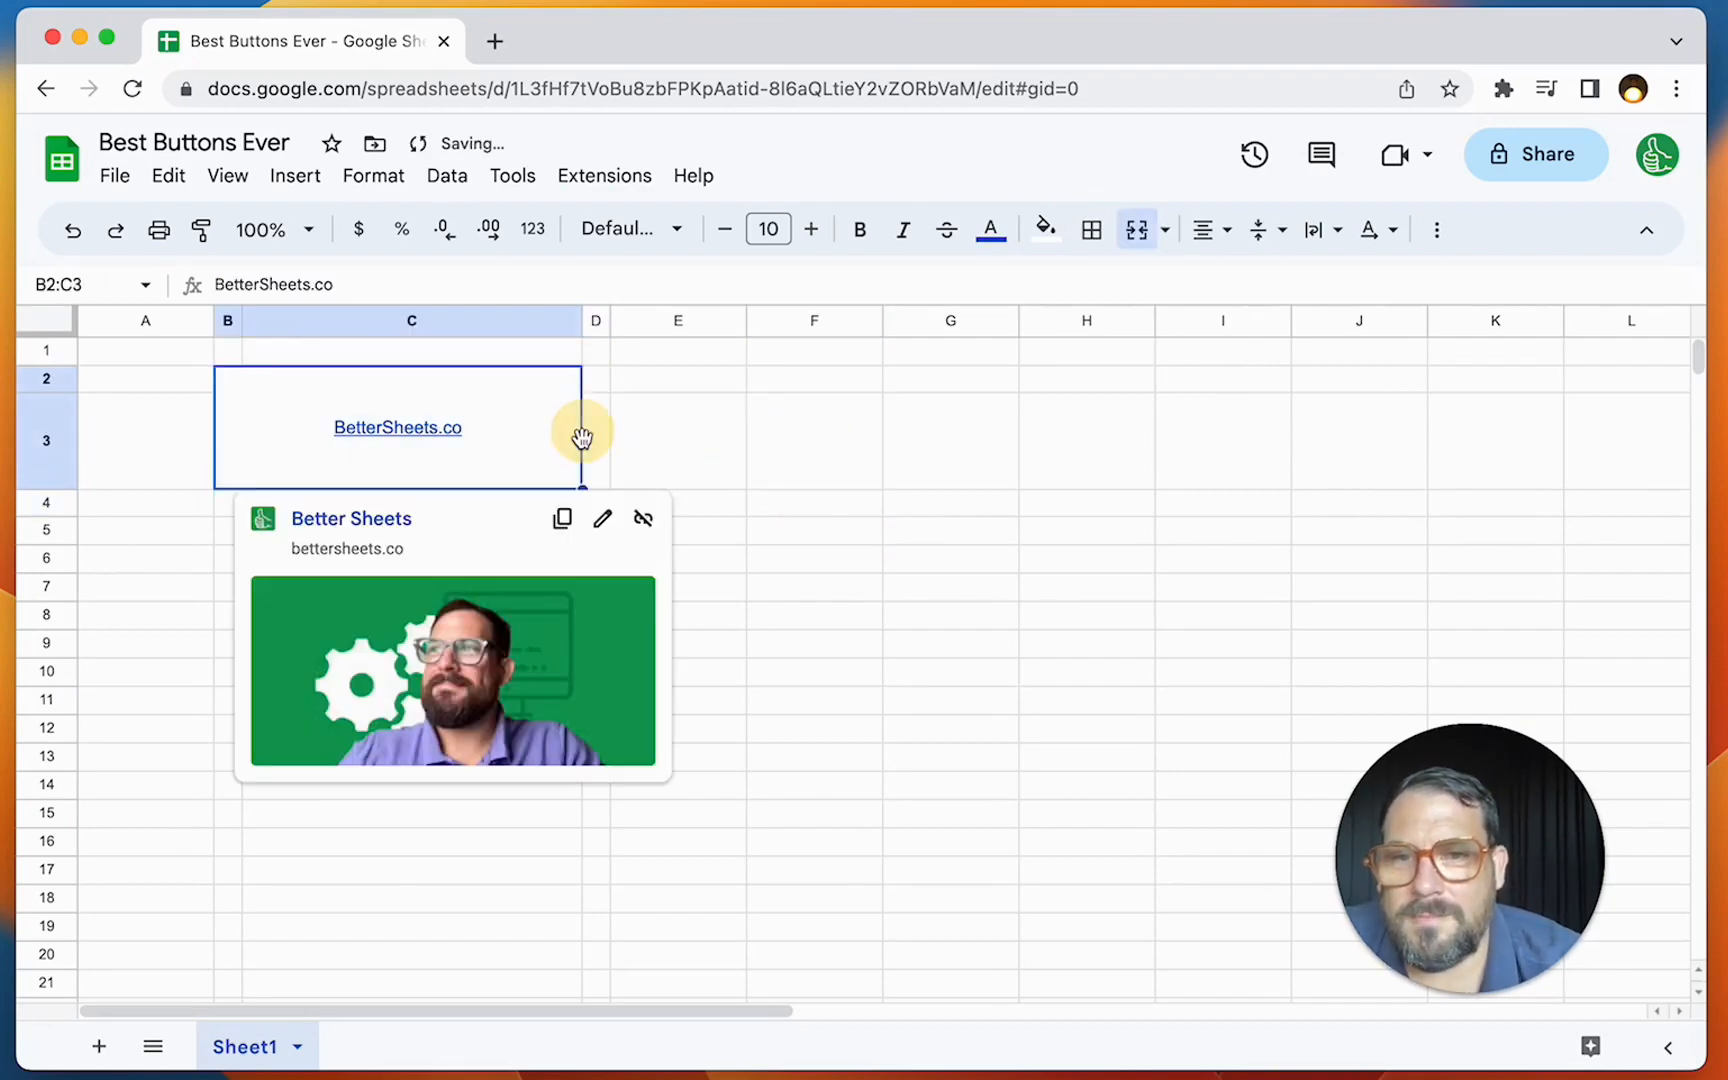
click(608, 447)
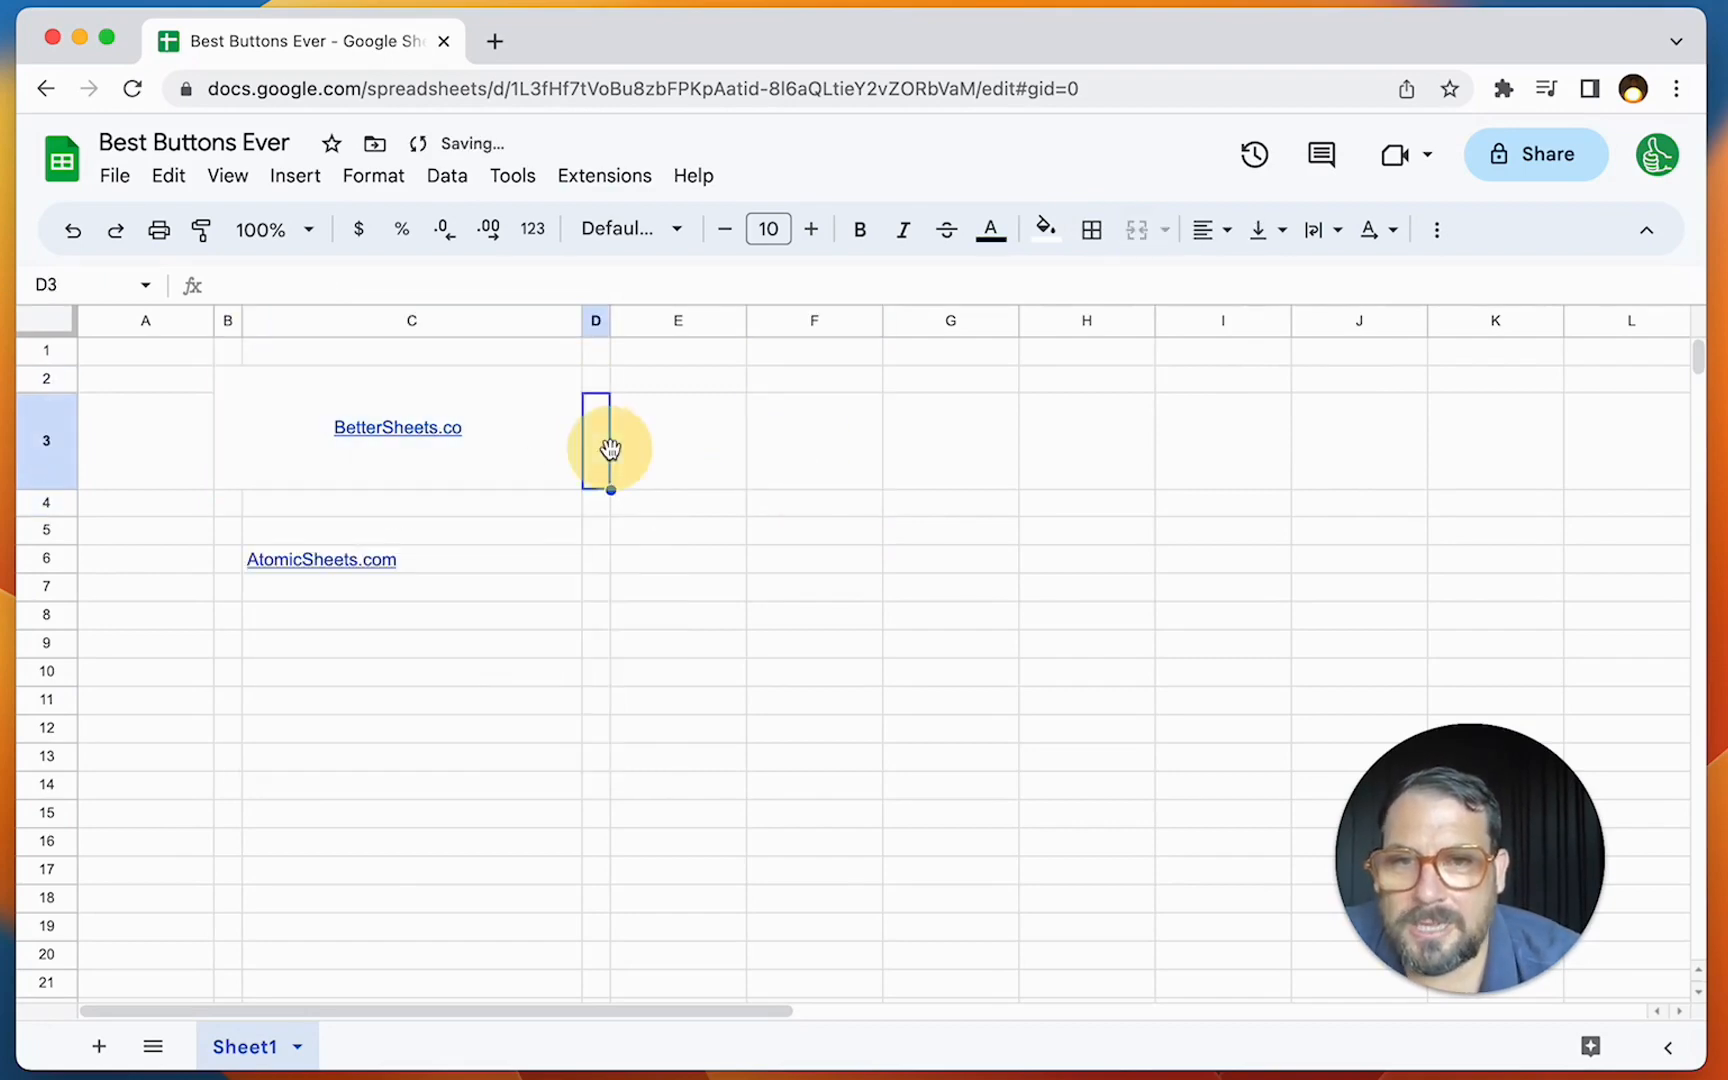
click(1046, 231)
click(1054, 324)
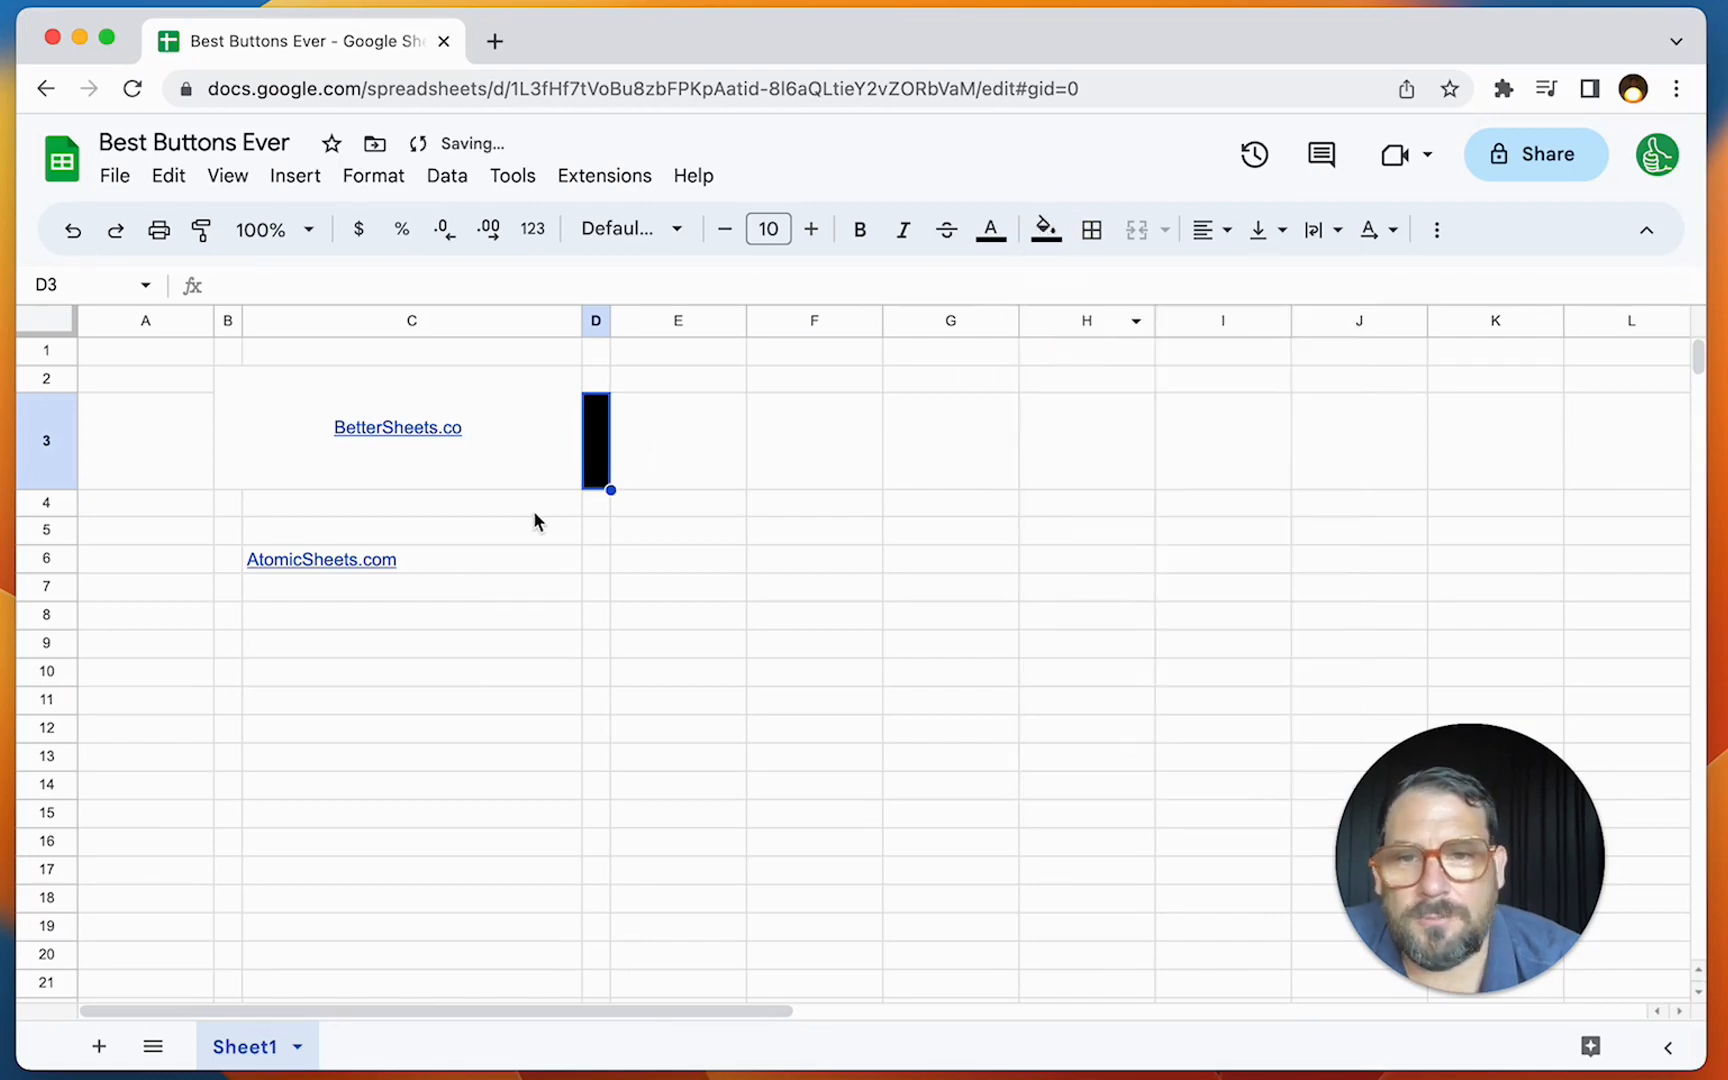
click(526, 506)
key(super+y)
key(Right)
key(super+y)
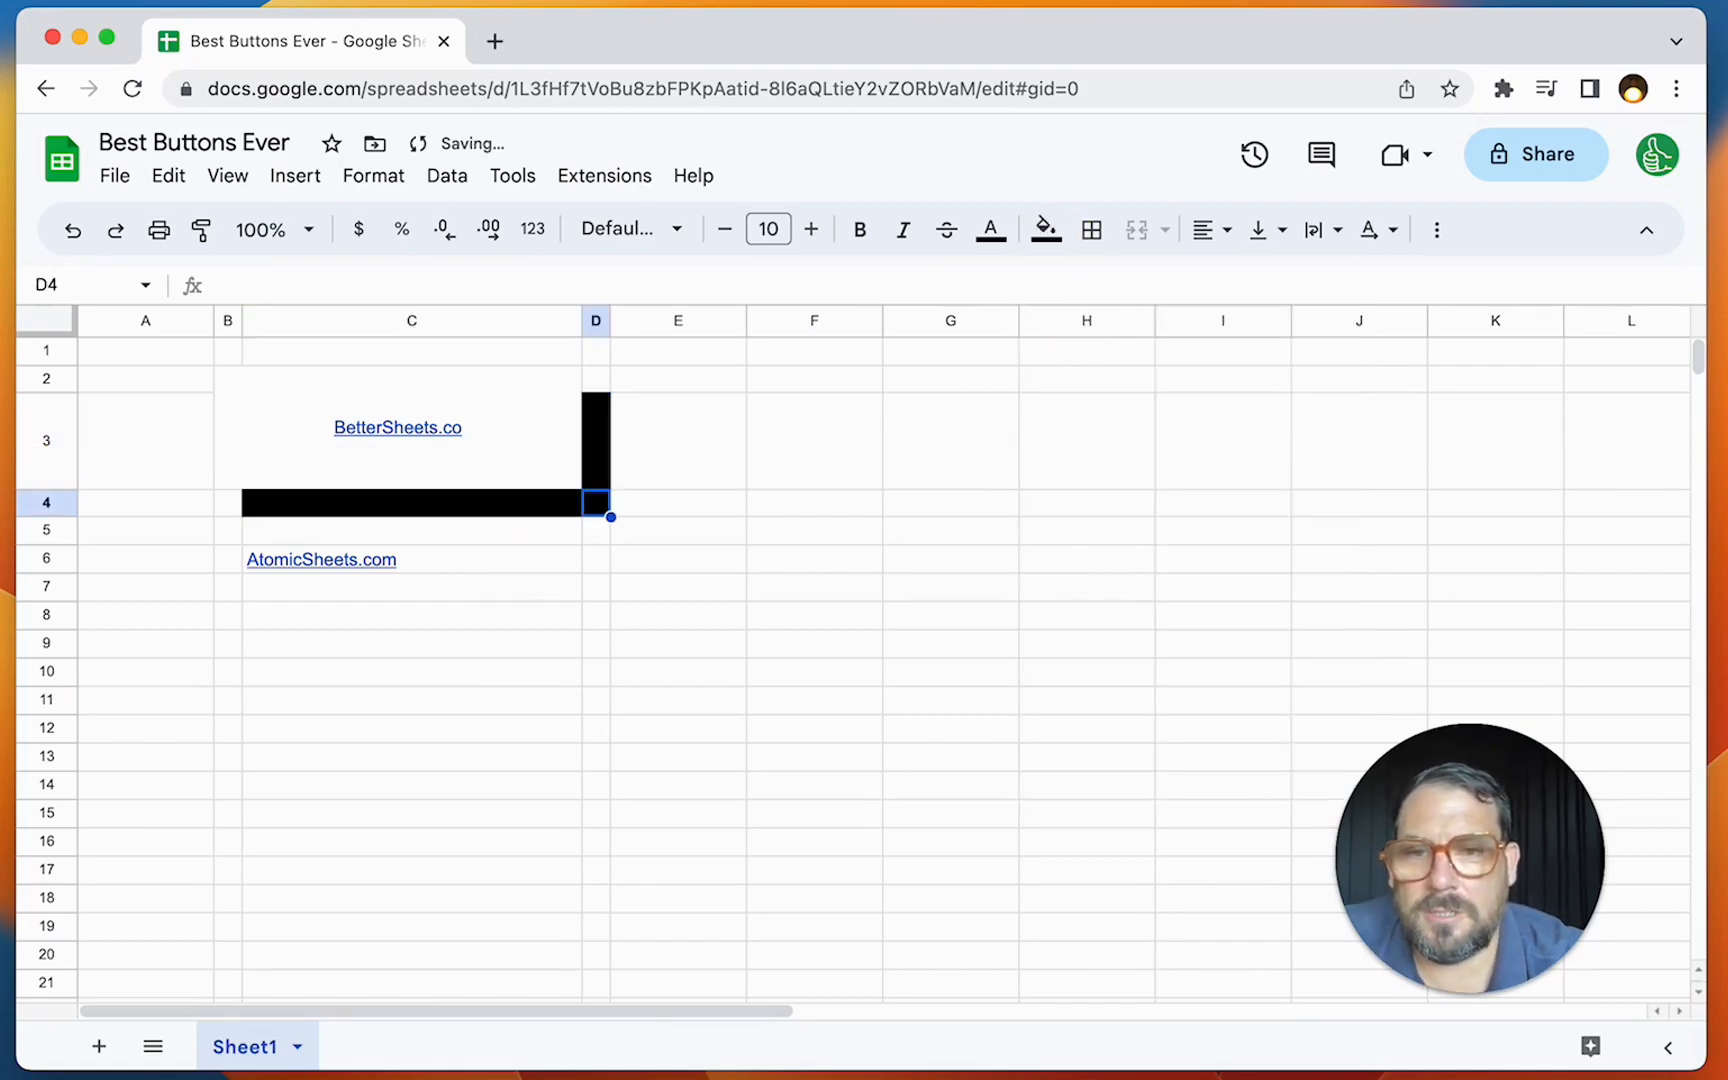
key(Up)
shift+click(590, 500)
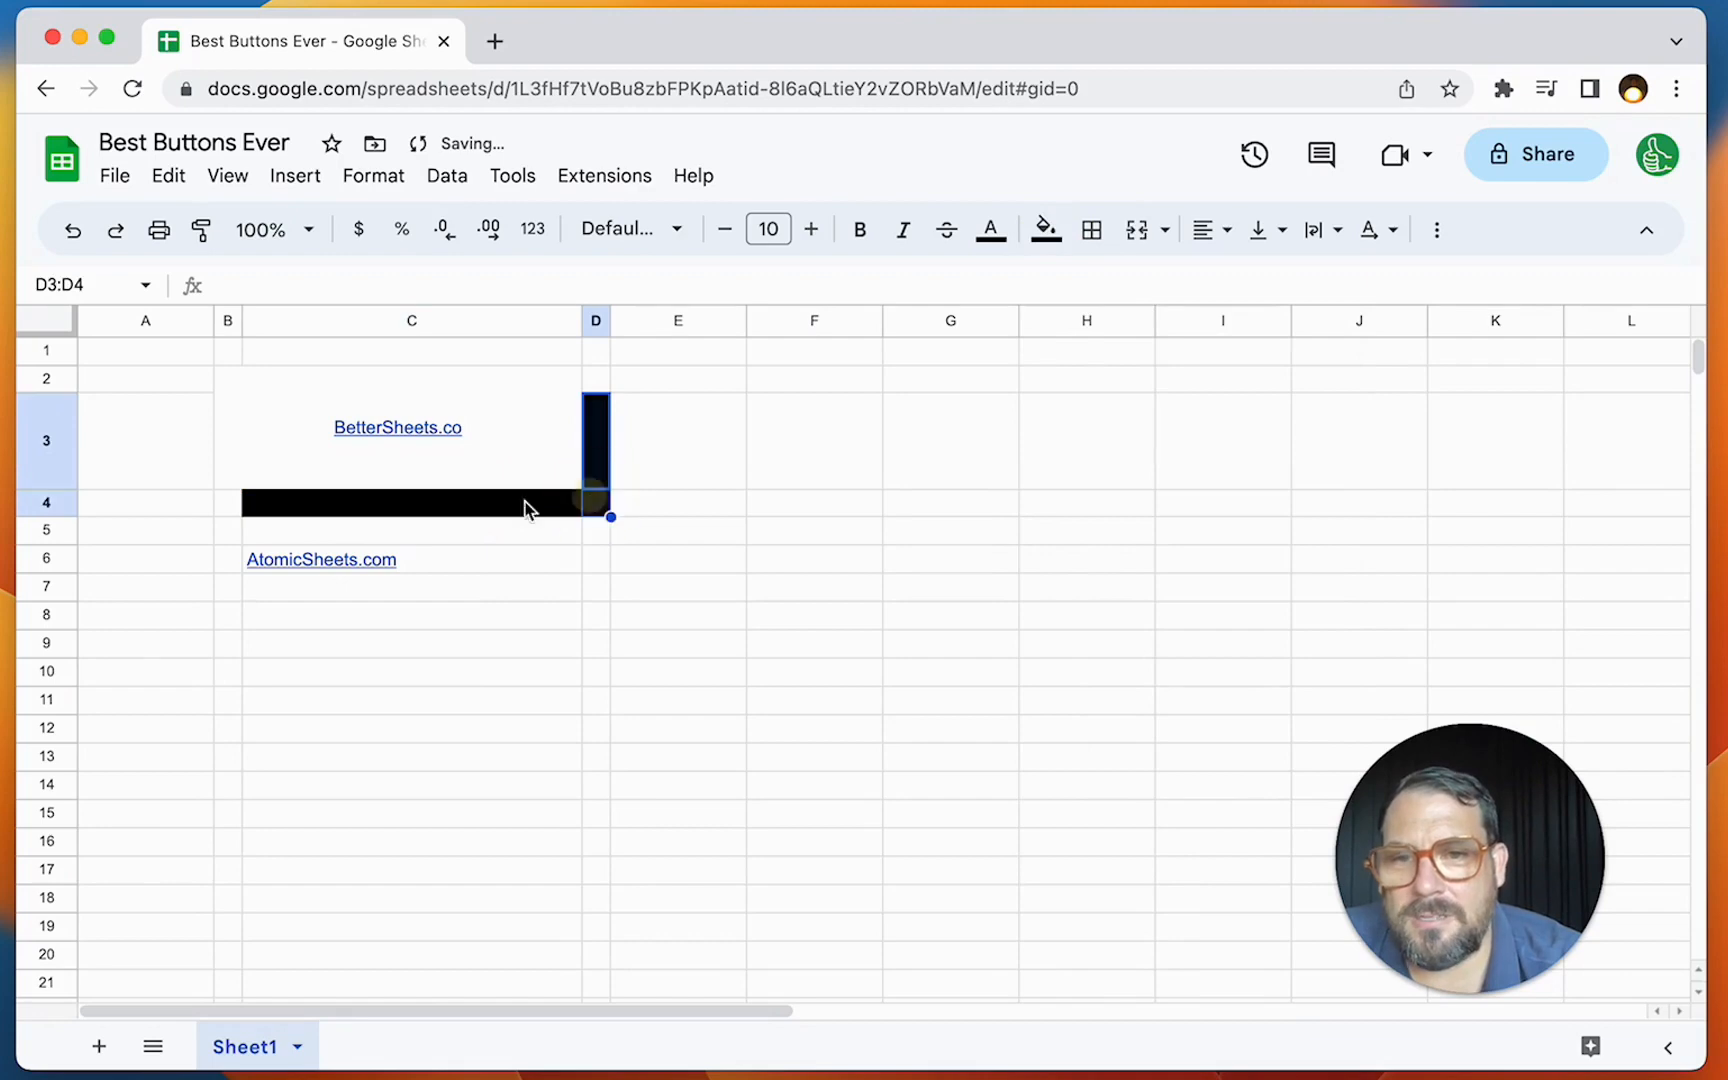
Step: Fill the merged BetterSheets.co cell with magenta and make its text white
click(563, 467)
click(1046, 229)
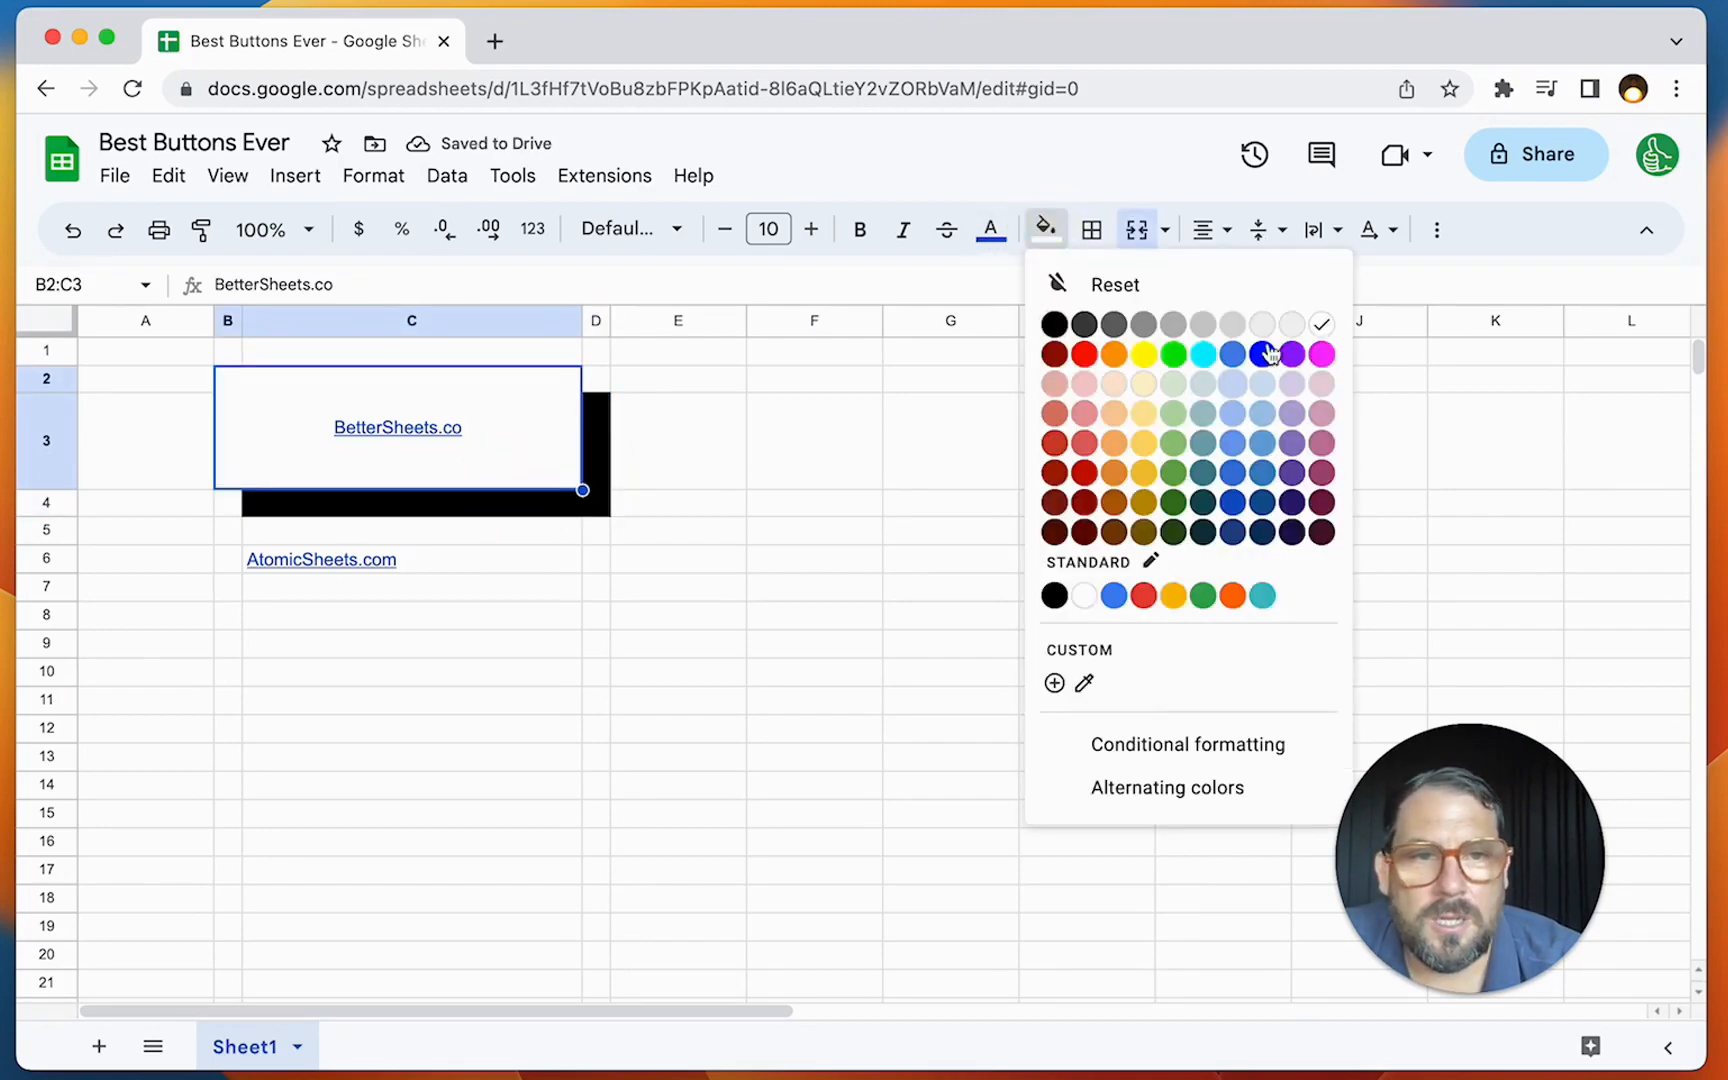
click(1323, 351)
click(987, 229)
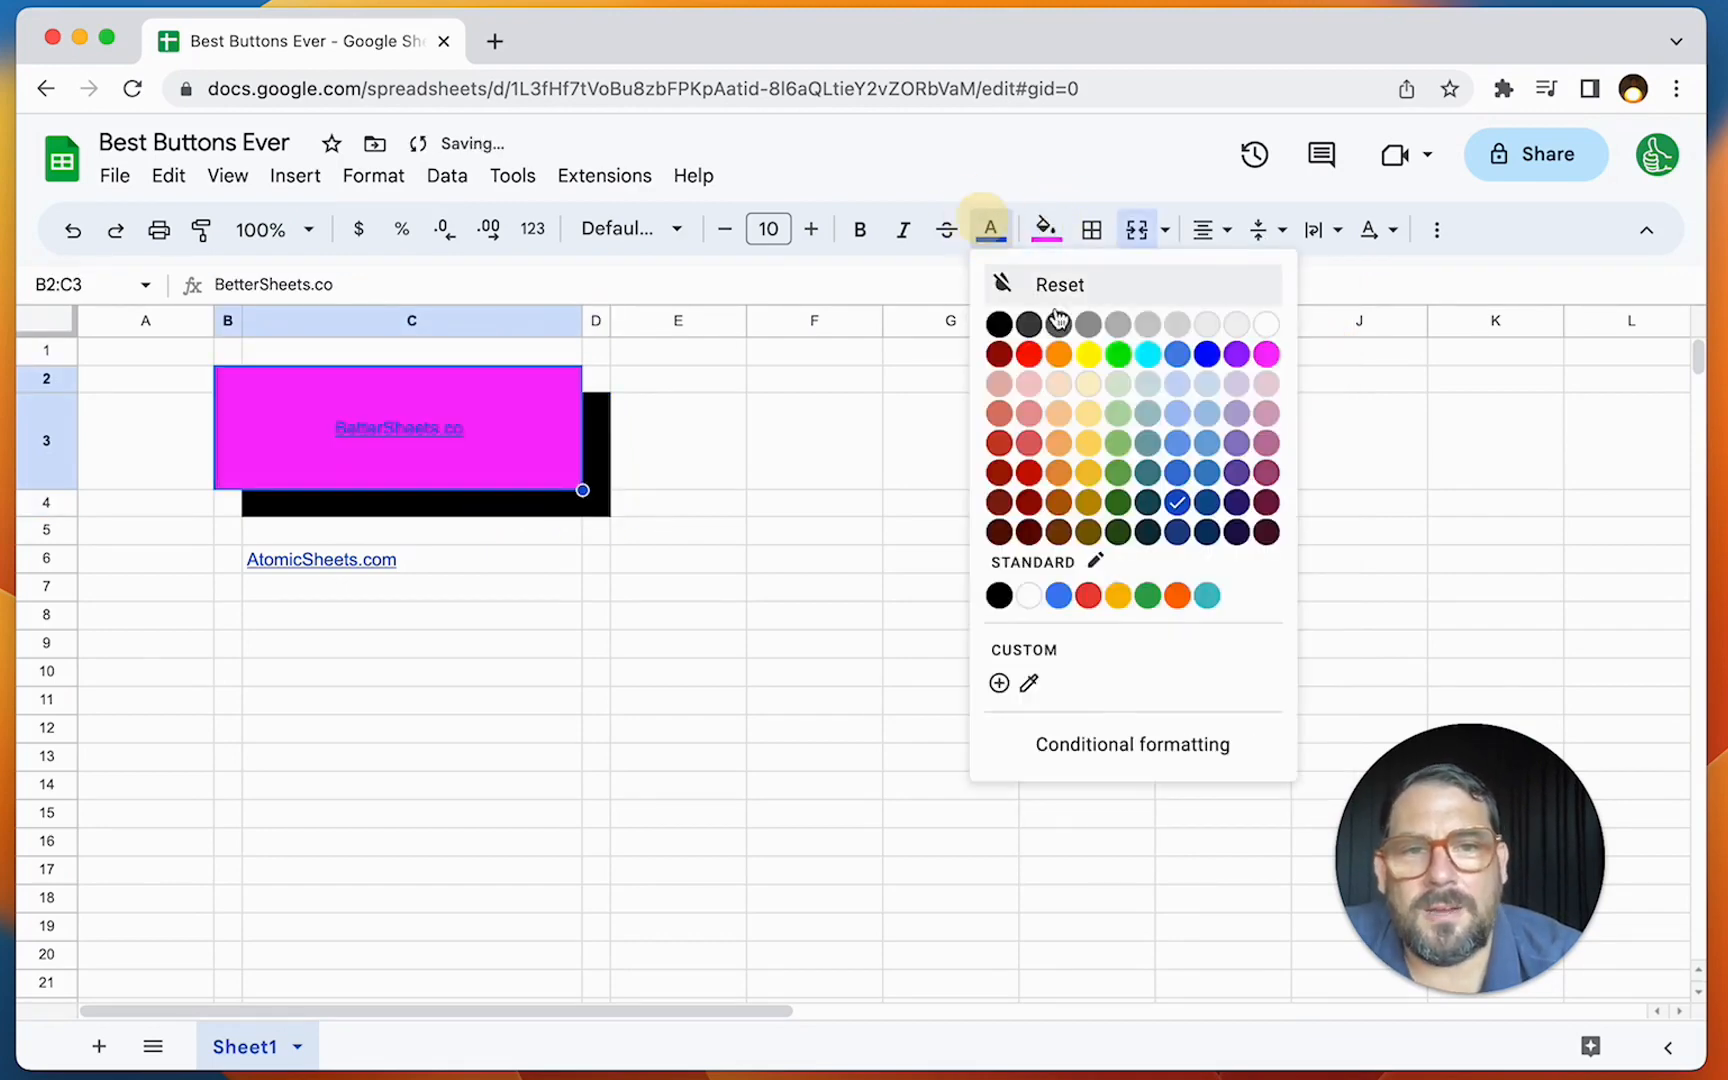
click(1271, 326)
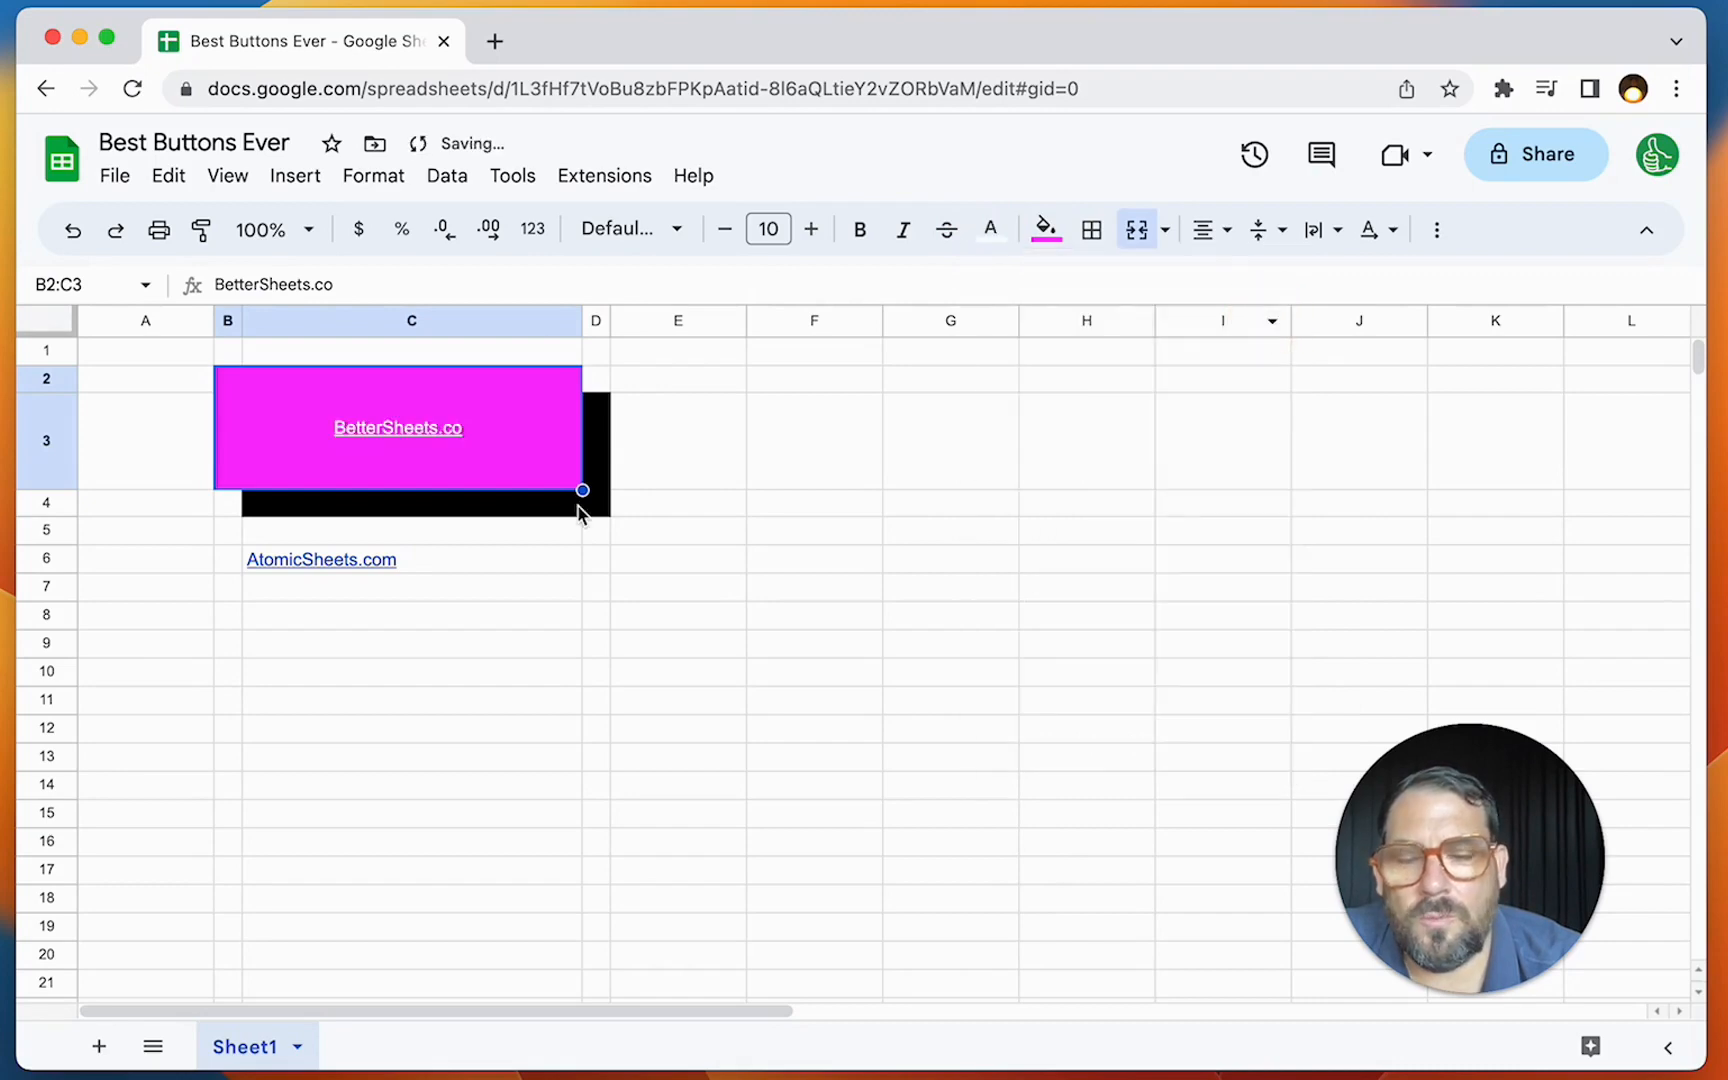
Step: Set the BetterSheets.co text to the Consolas font at size 20
click(620, 230)
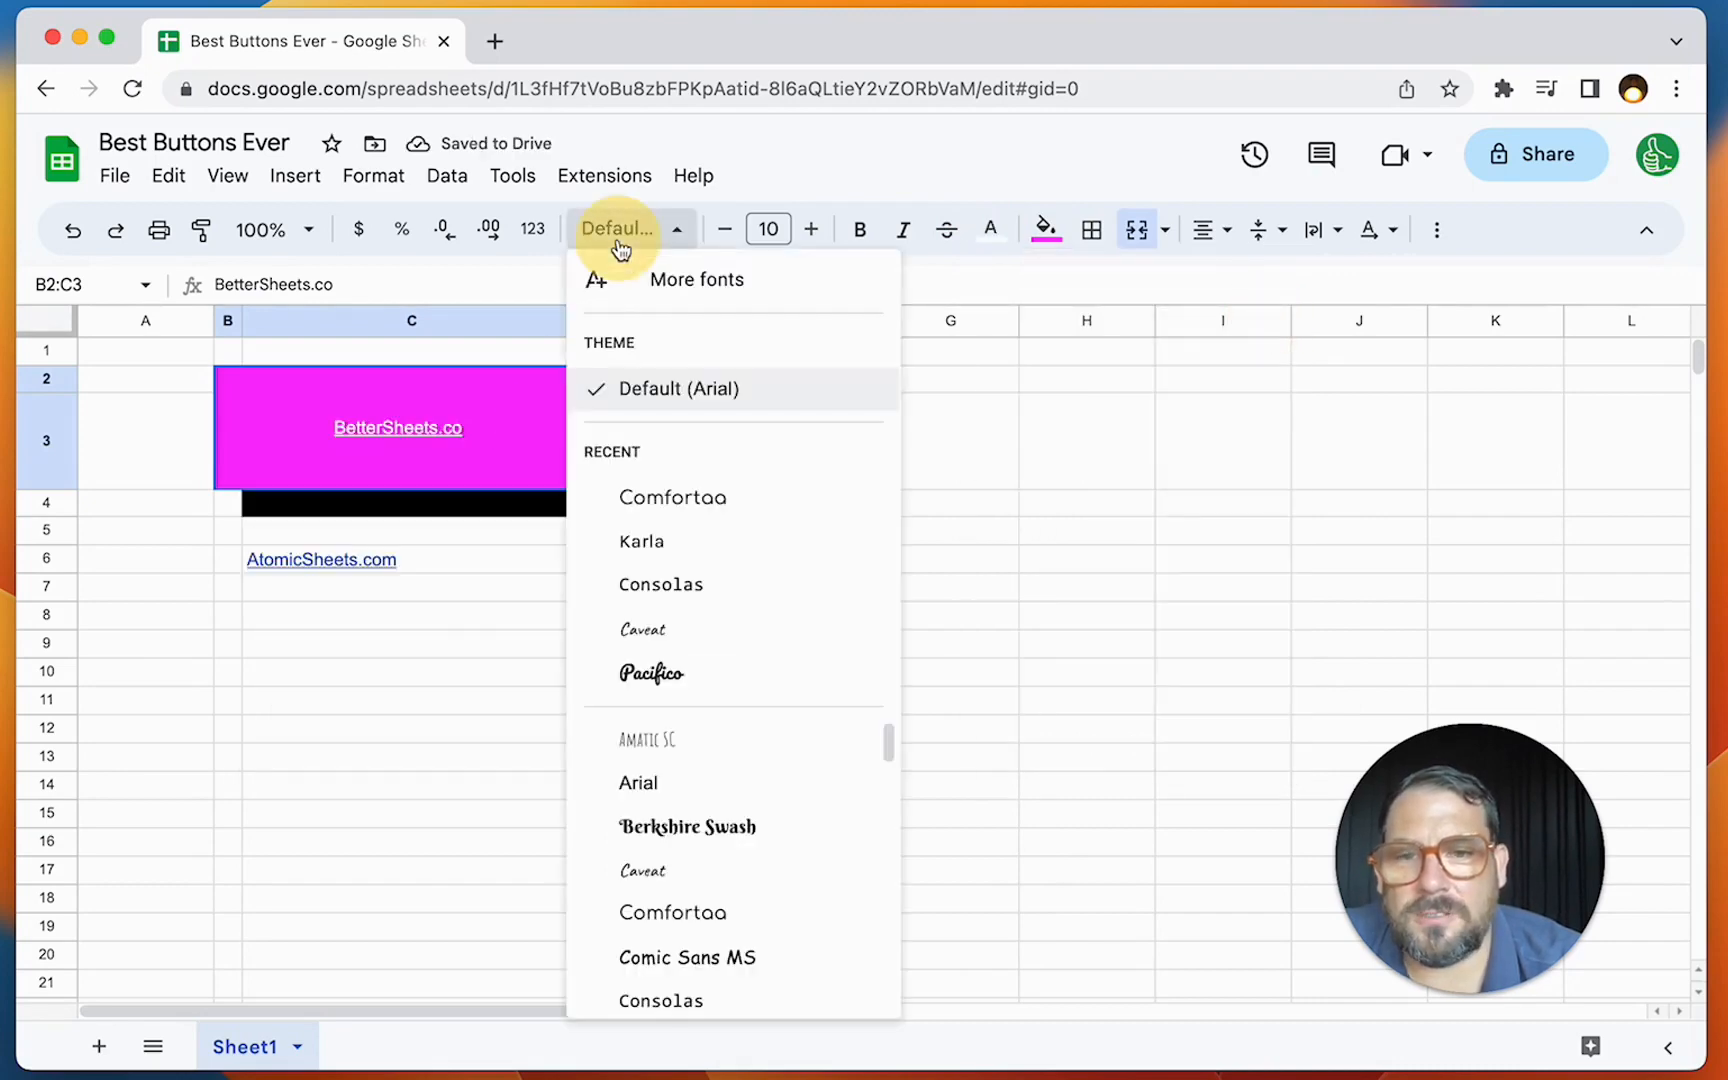
click(676, 580)
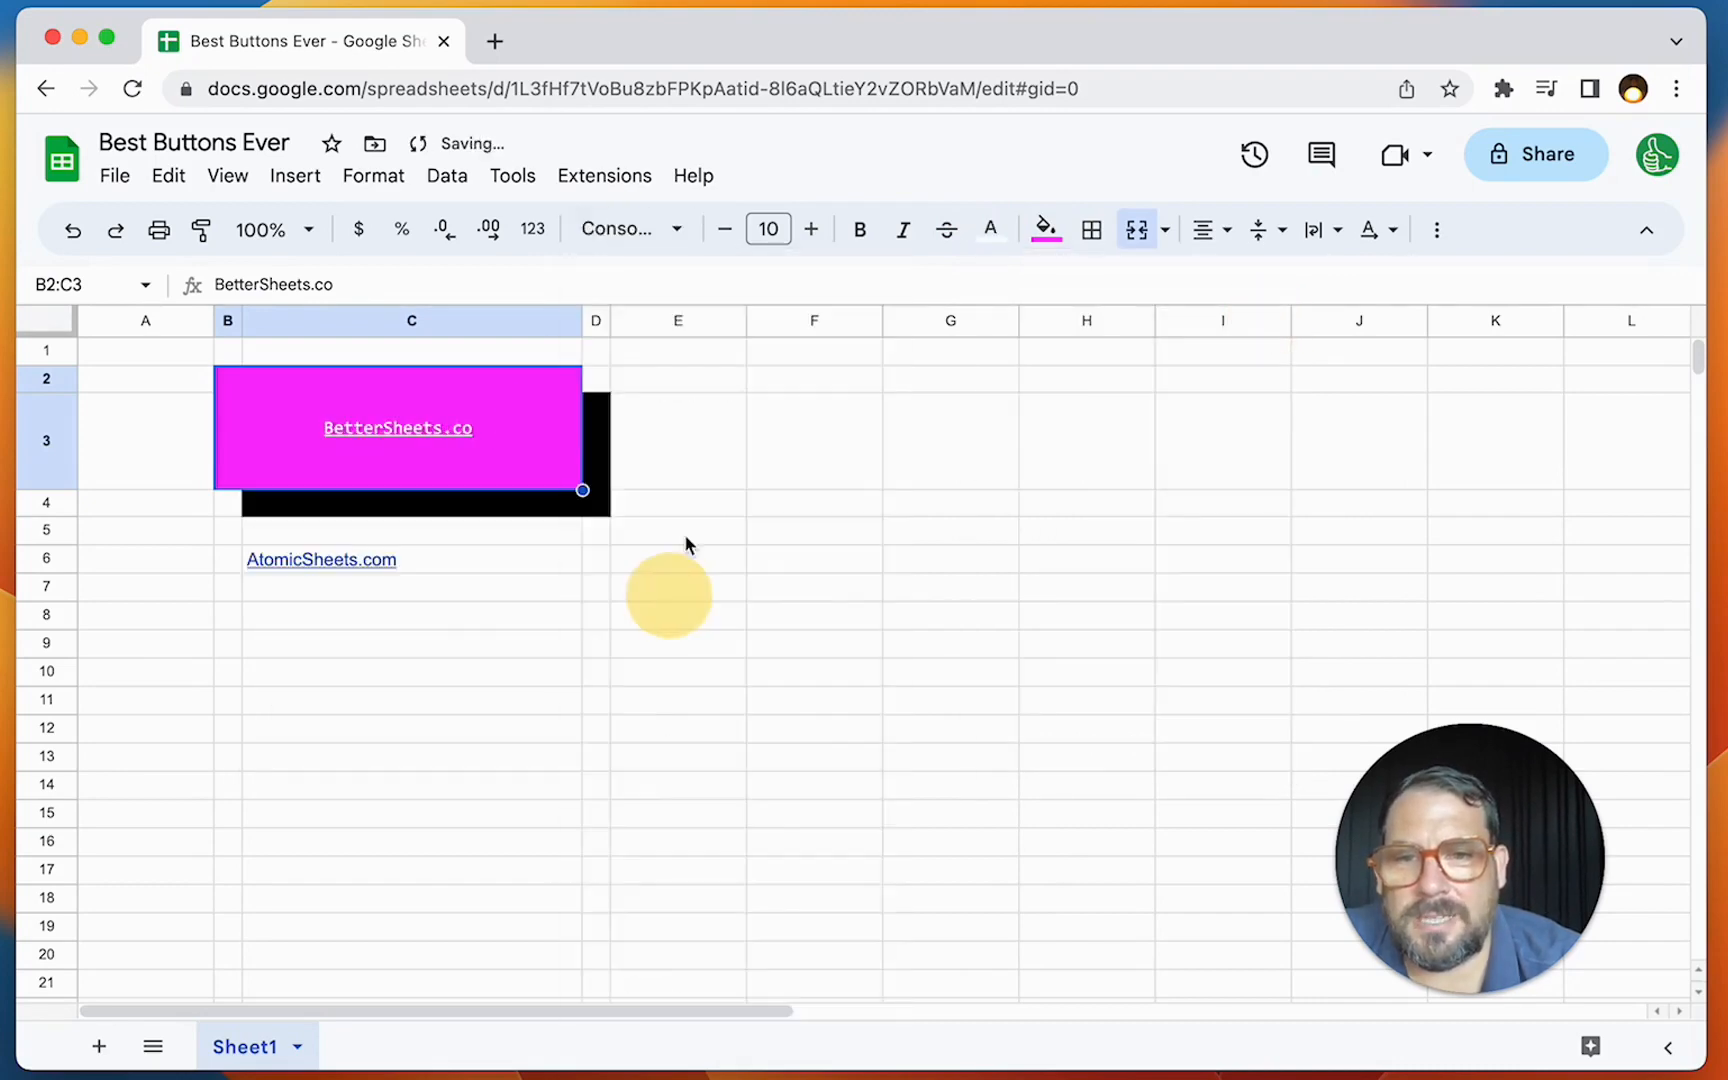
click(789, 226)
text(20)
key(Return)
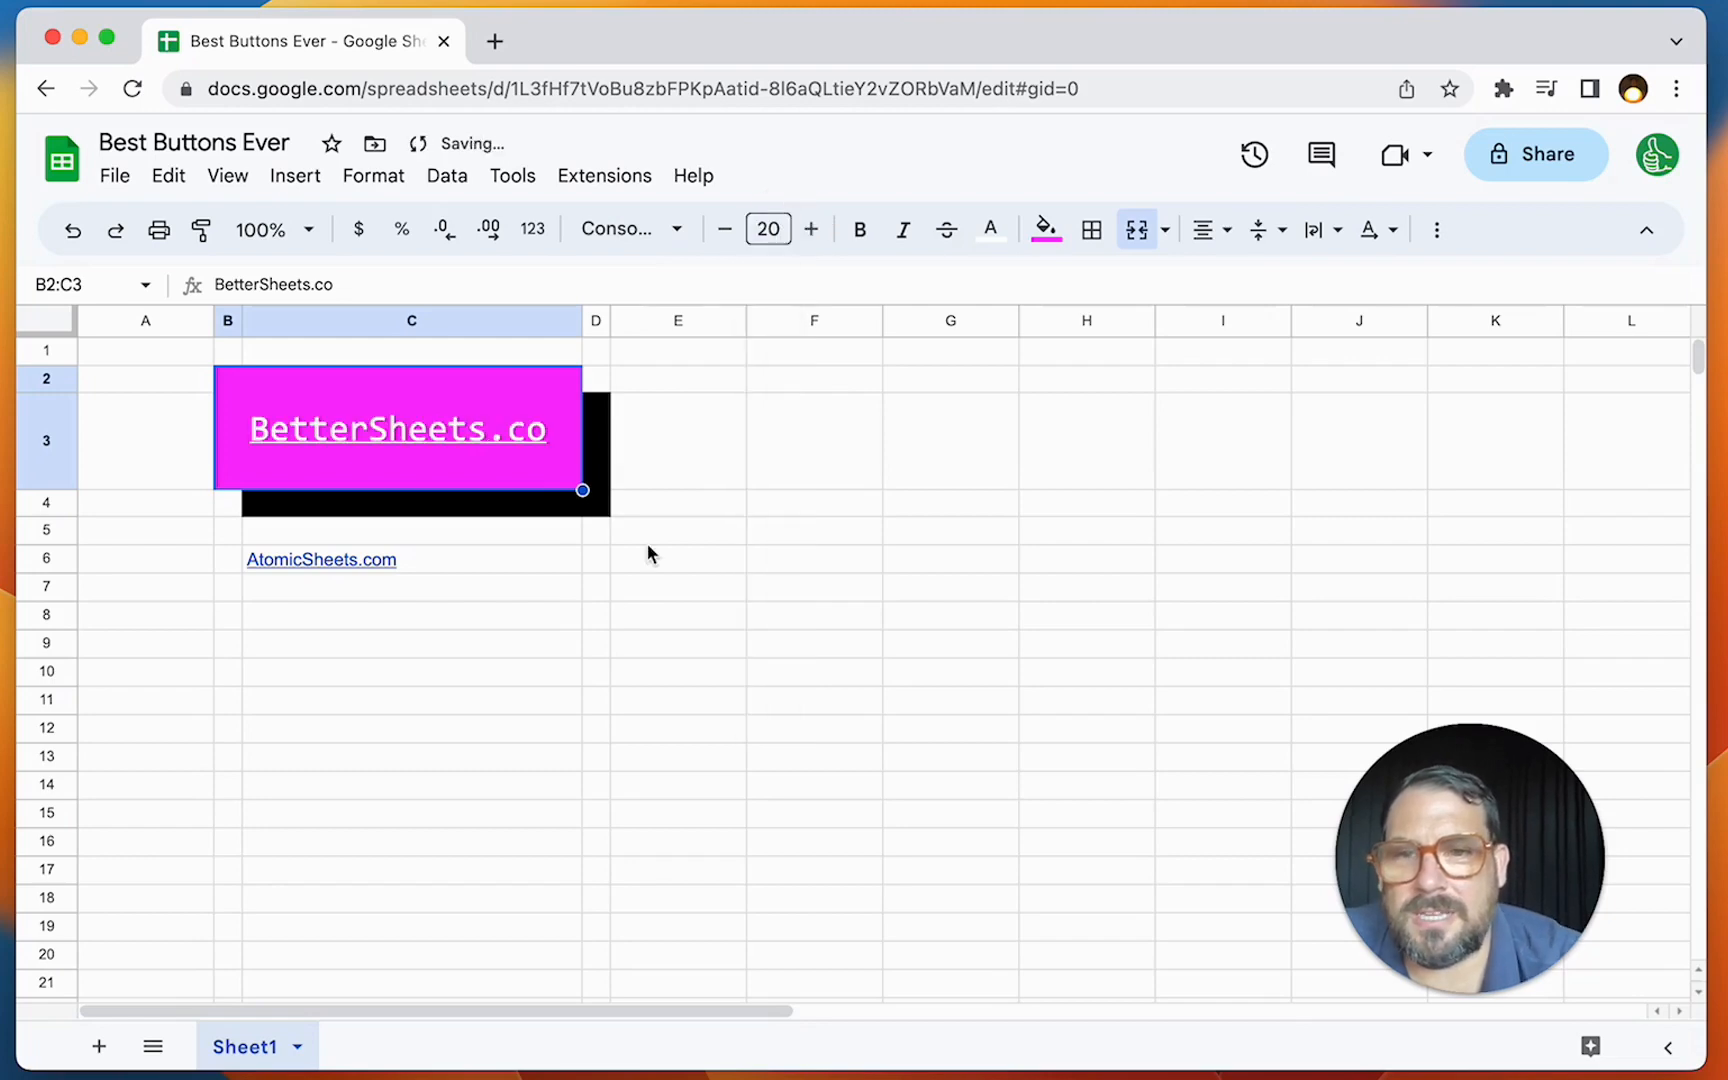
click(734, 400)
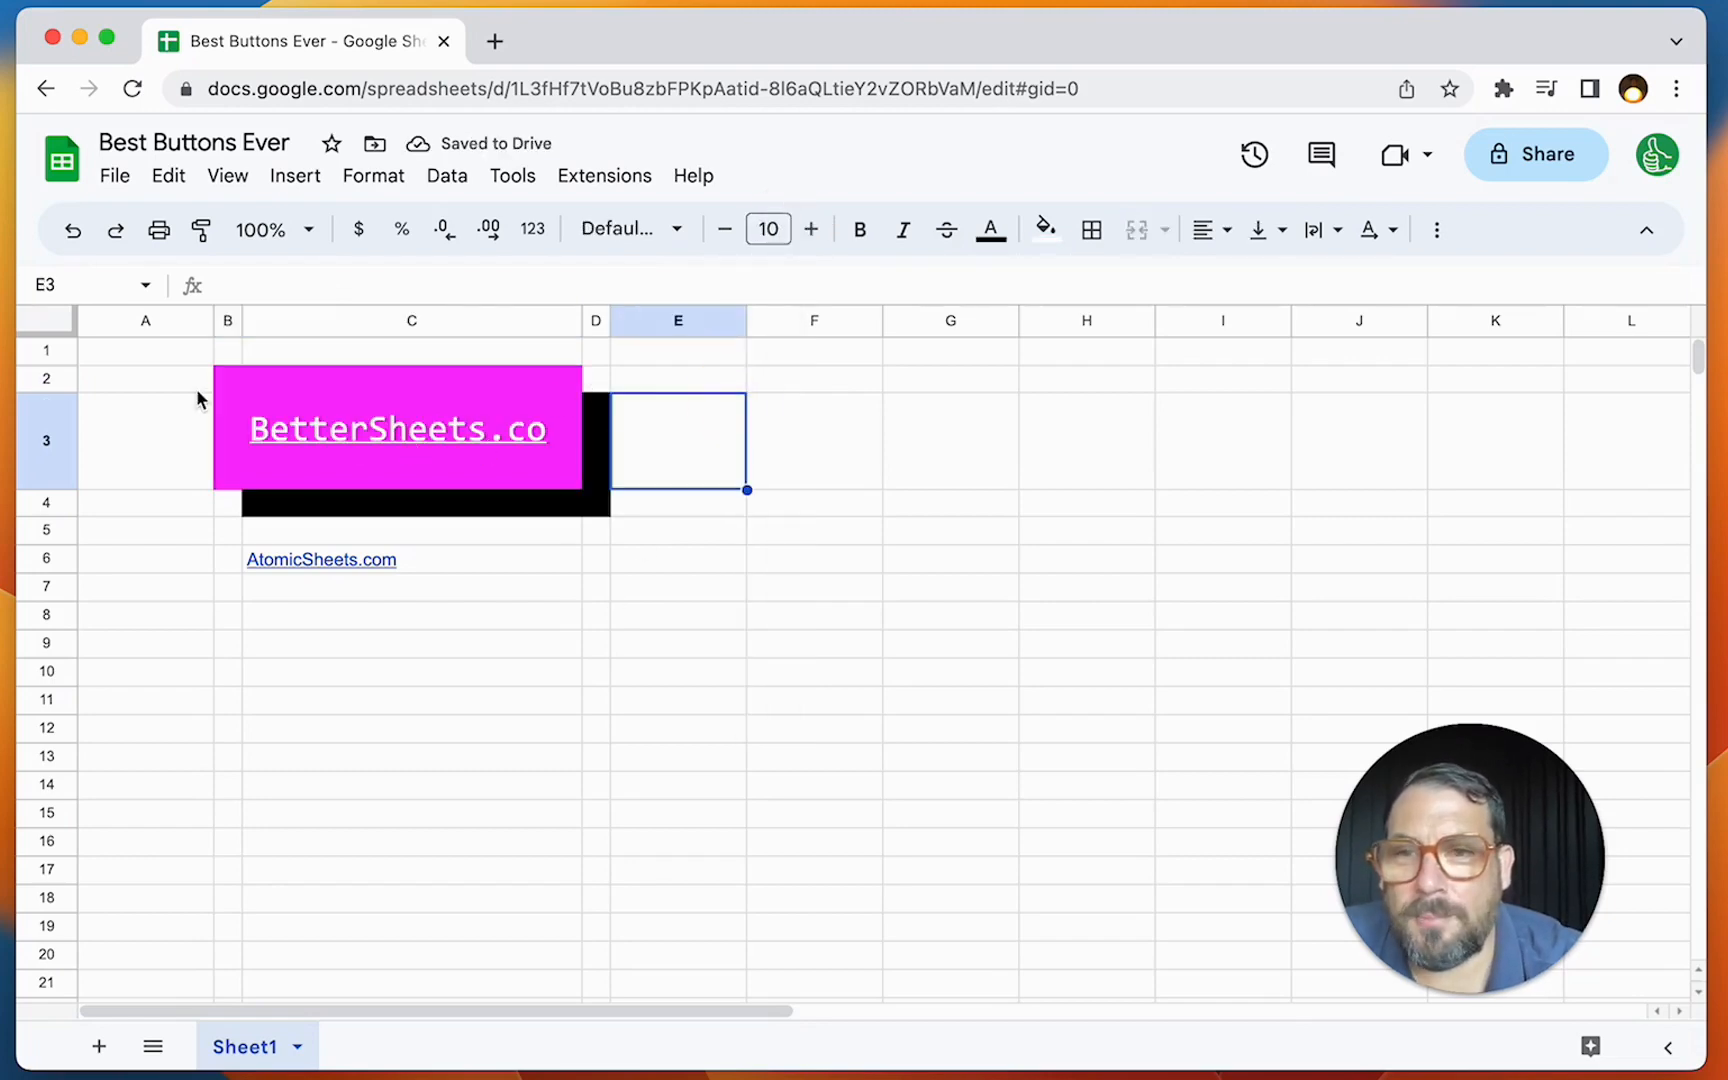
click(303, 413)
click(698, 447)
click(596, 440)
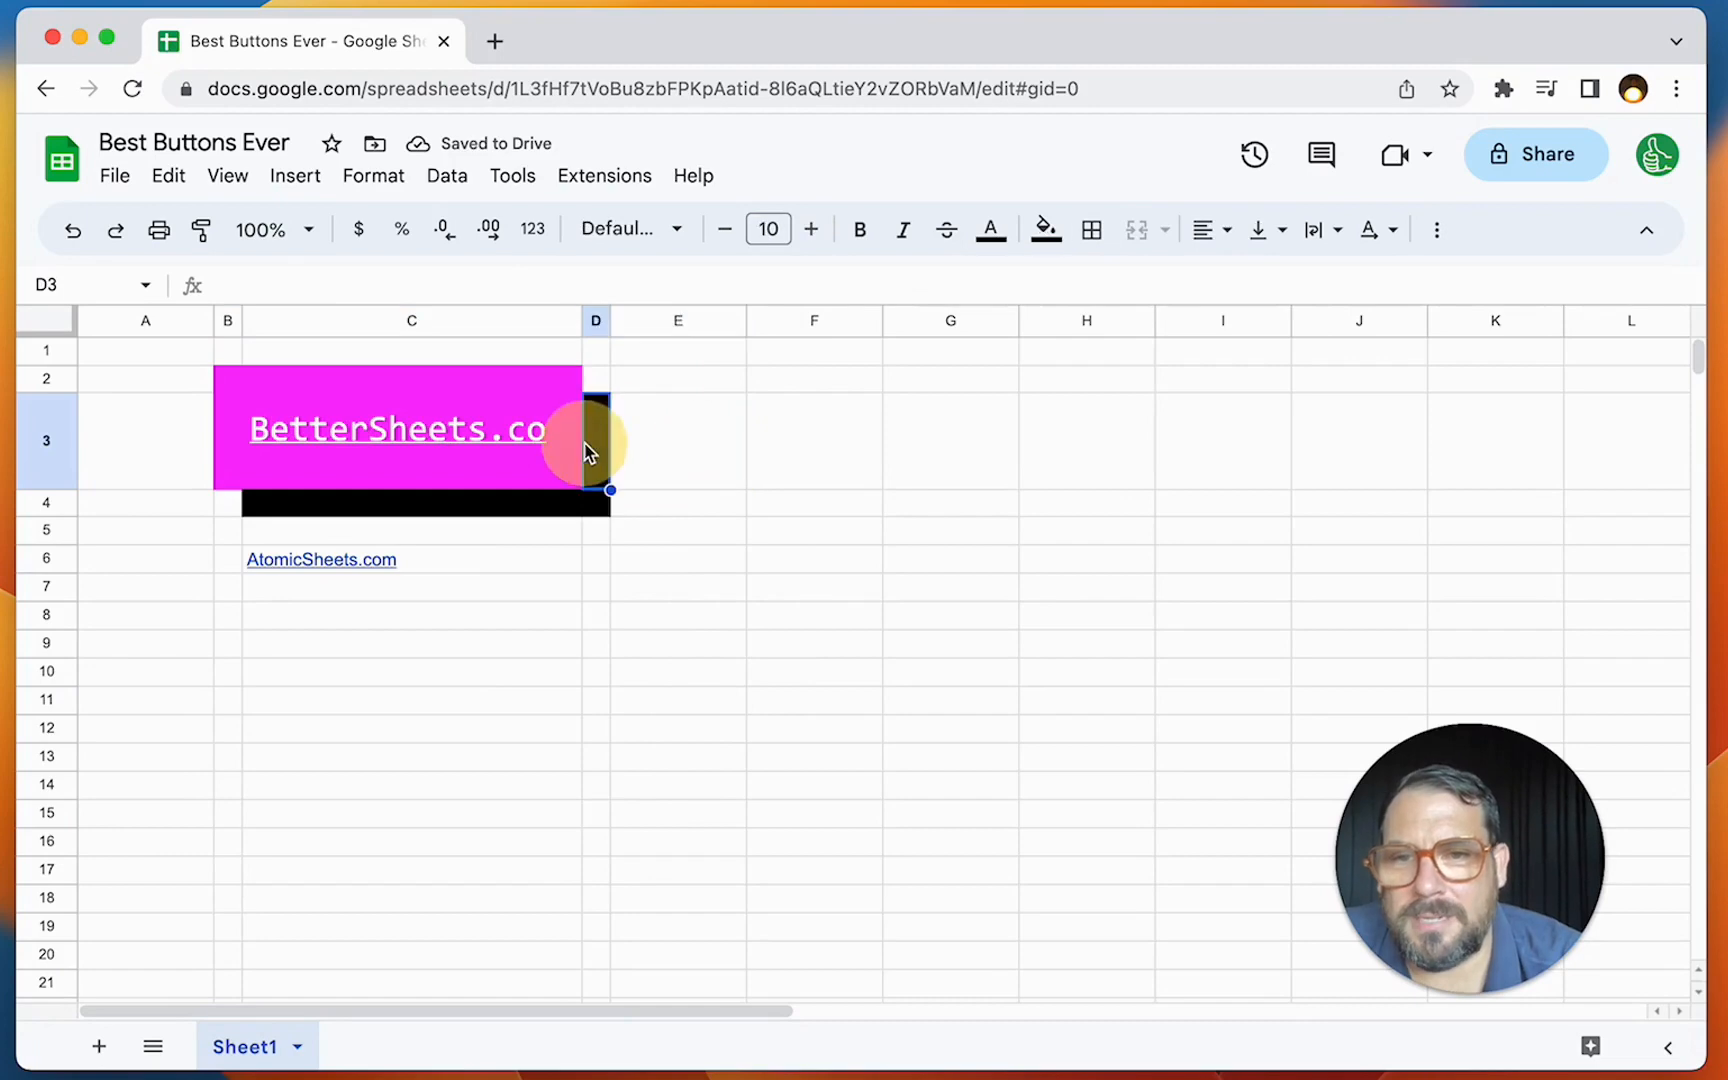
click(372, 459)
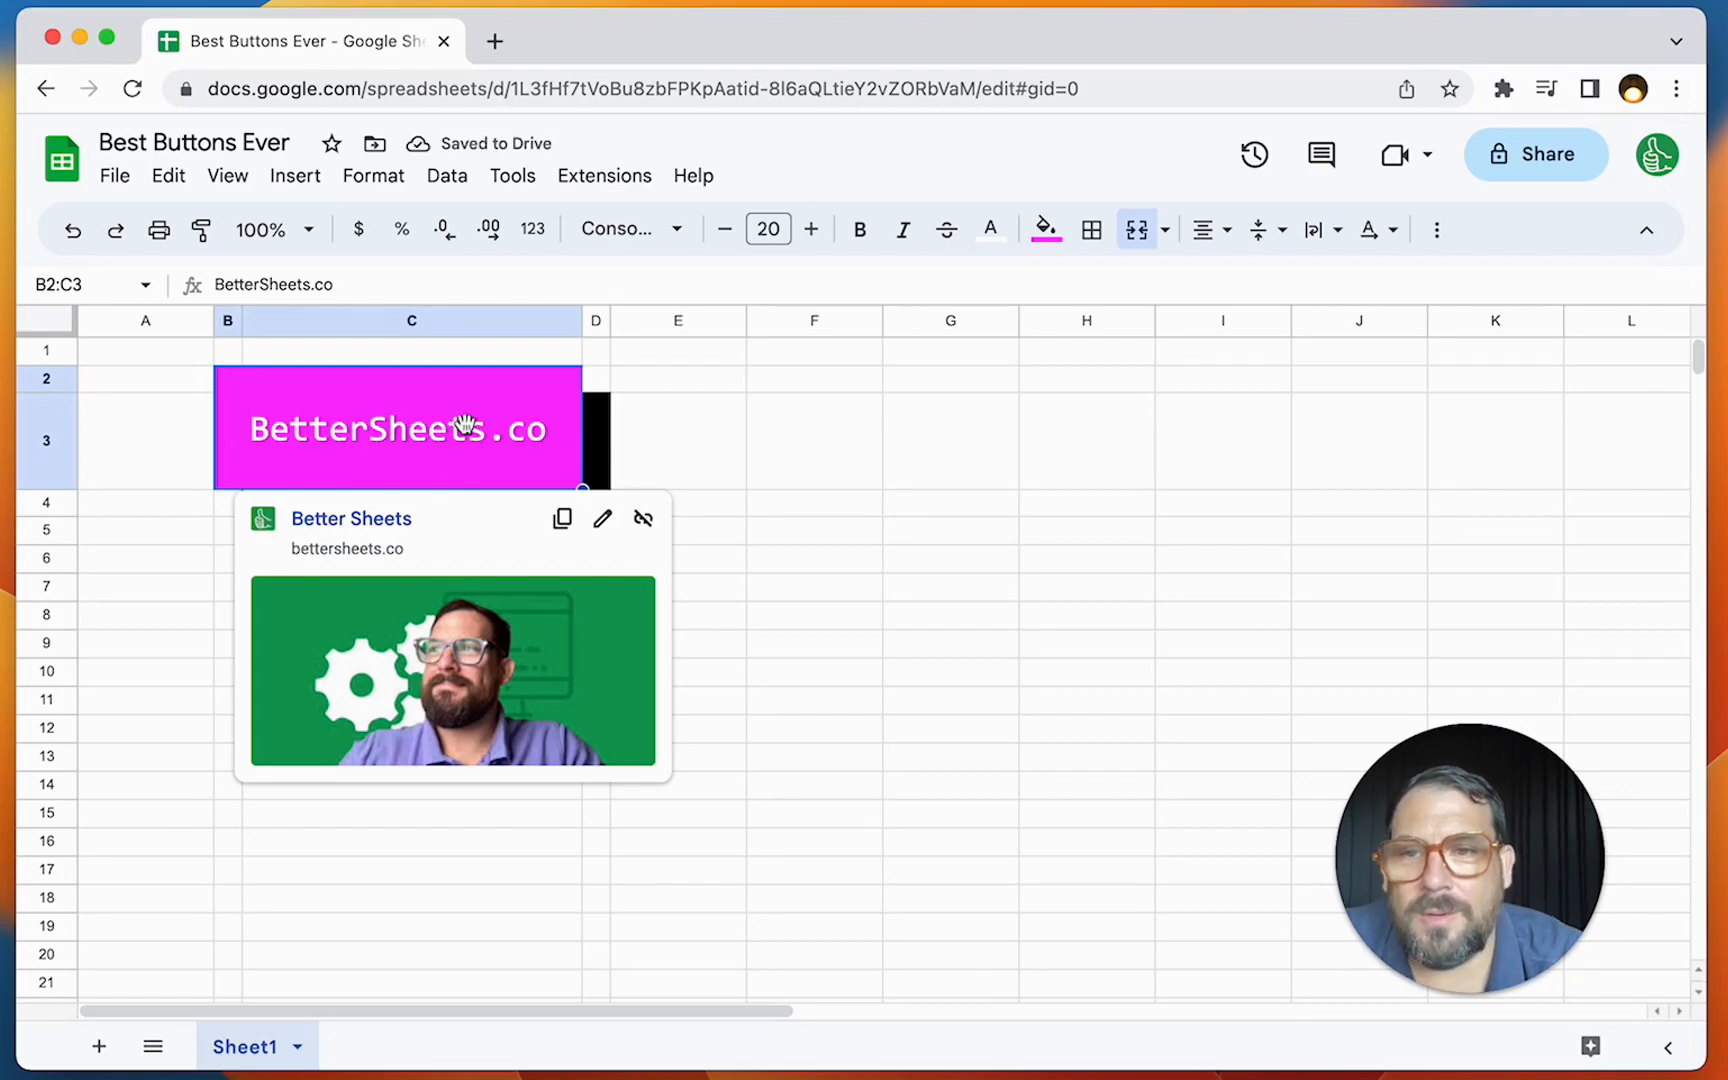
click(405, 425)
click(345, 295)
drag(386, 285, 160, 286)
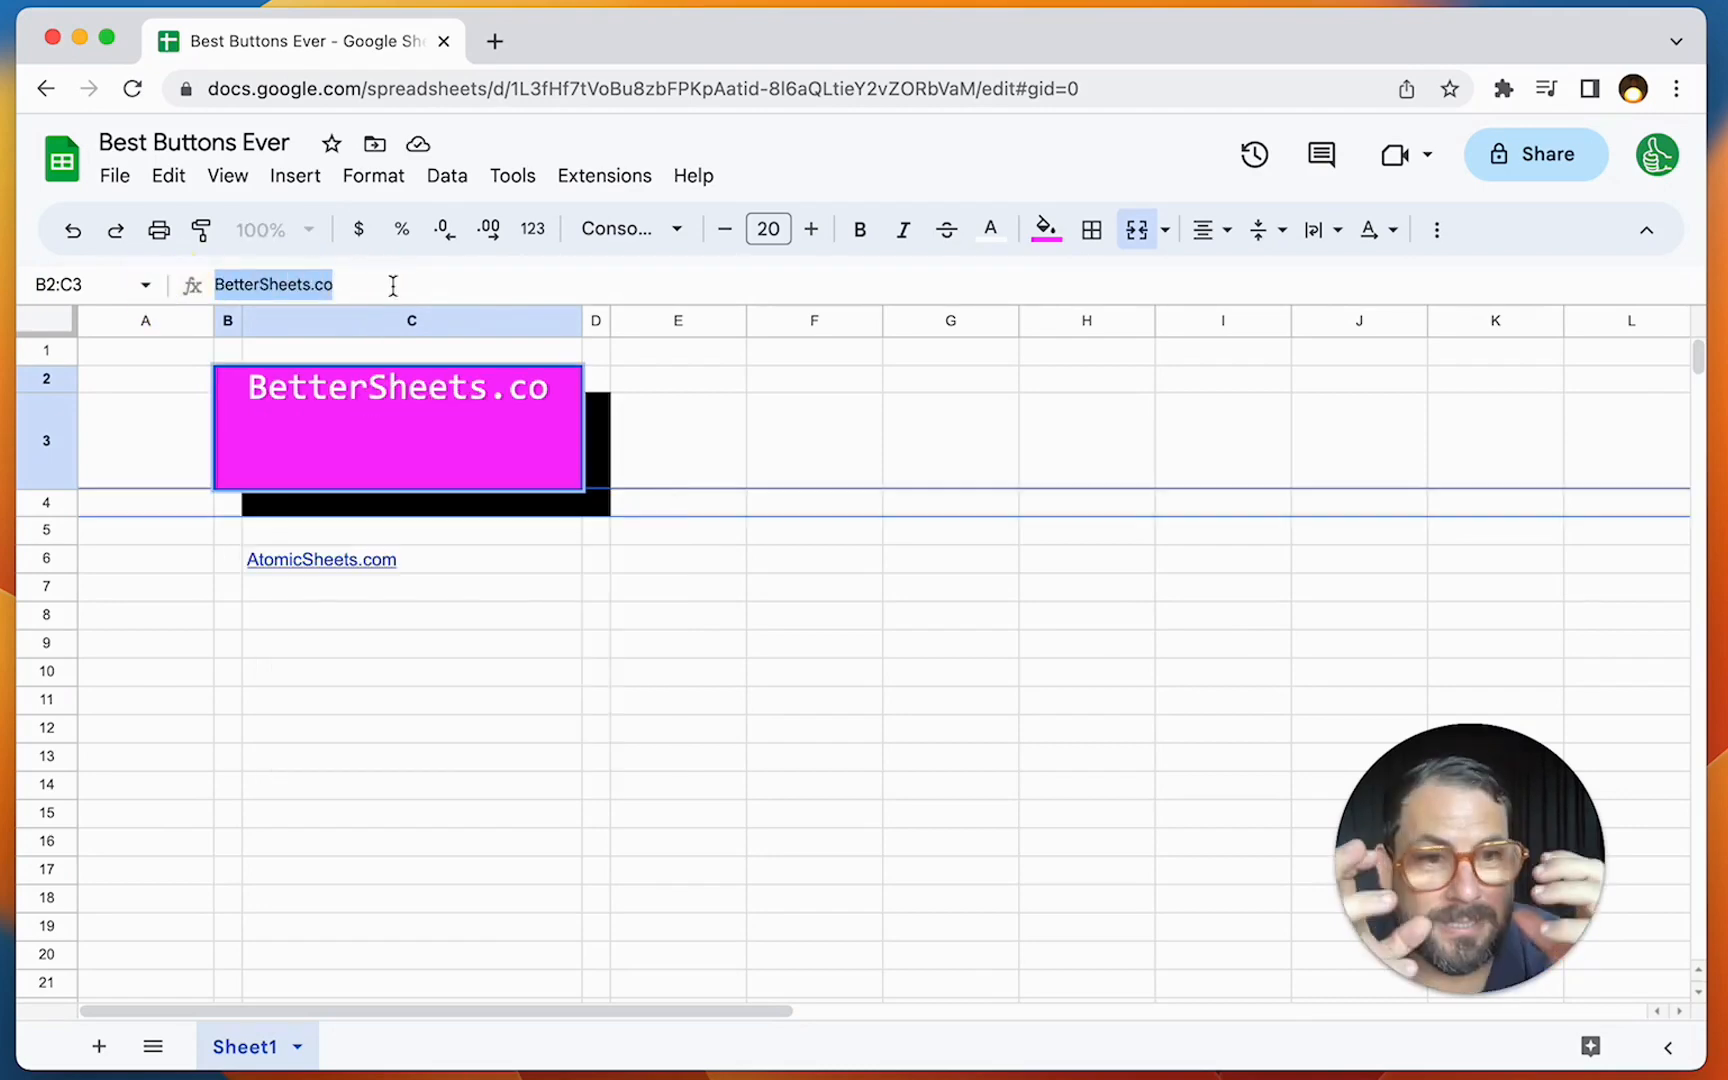
text(=hyperllin)
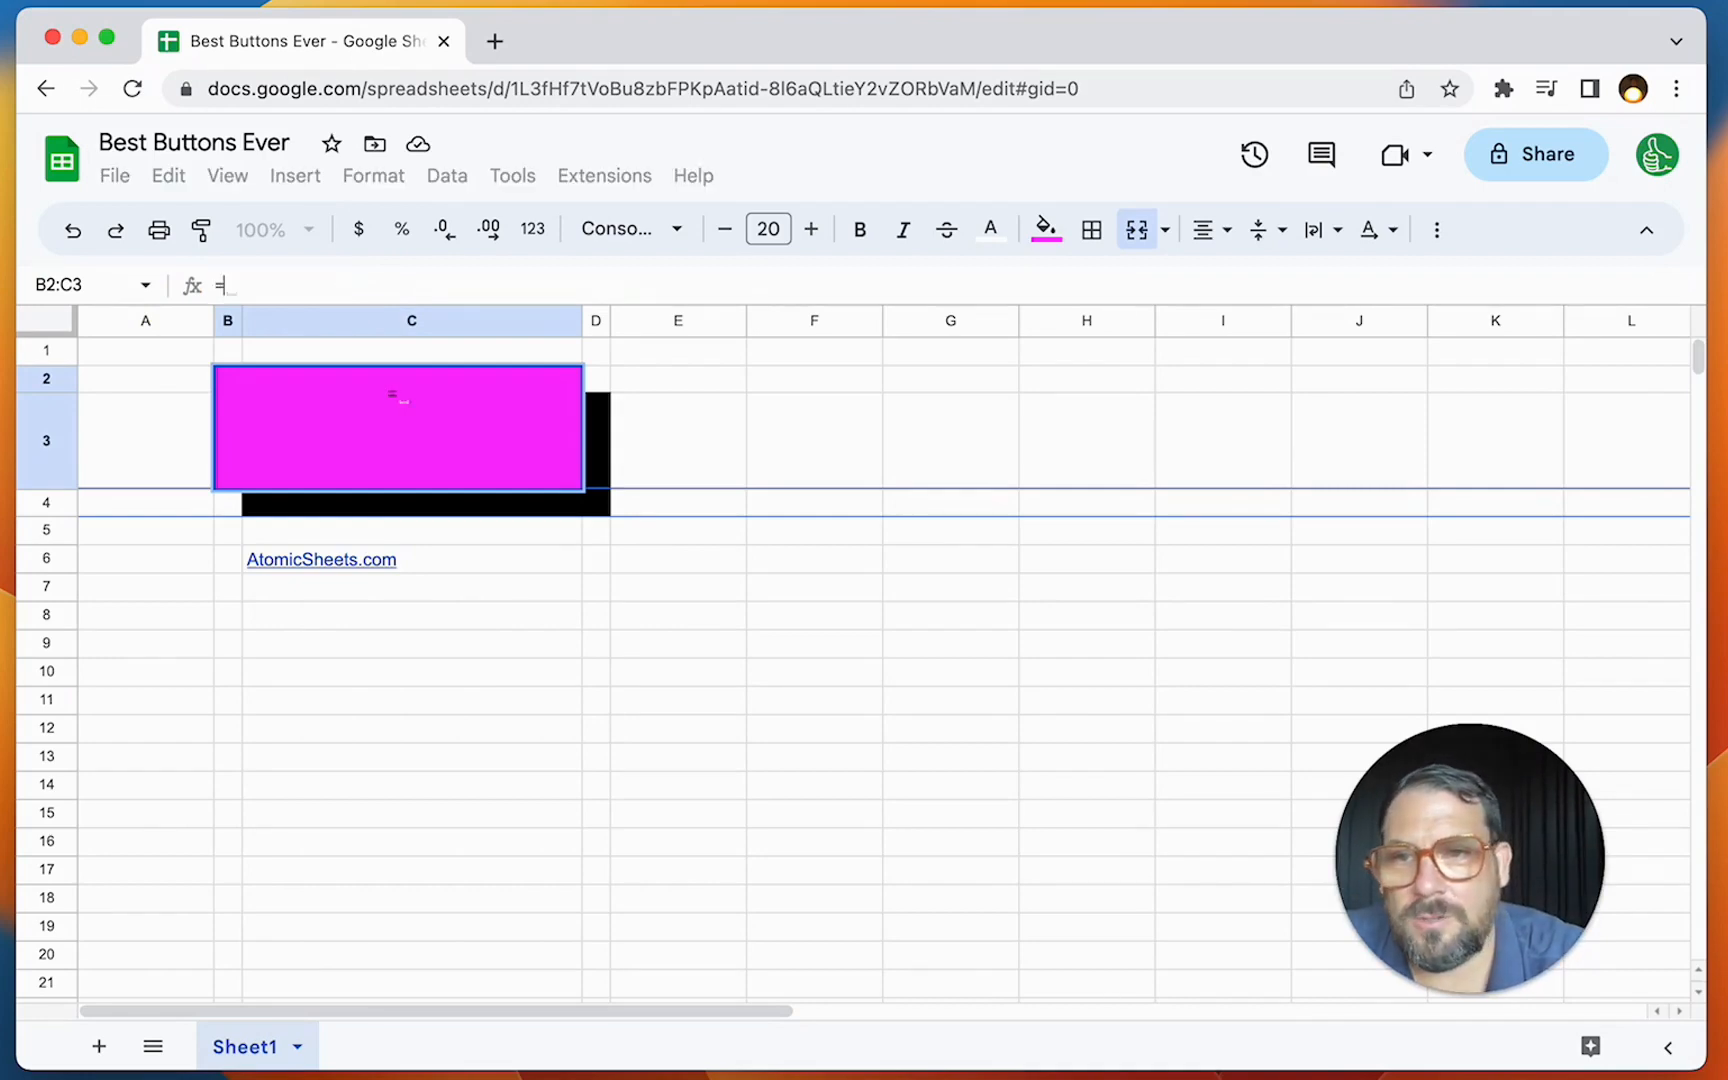
key(BackSpace)
key(BackSpace)
key(BackSpace)
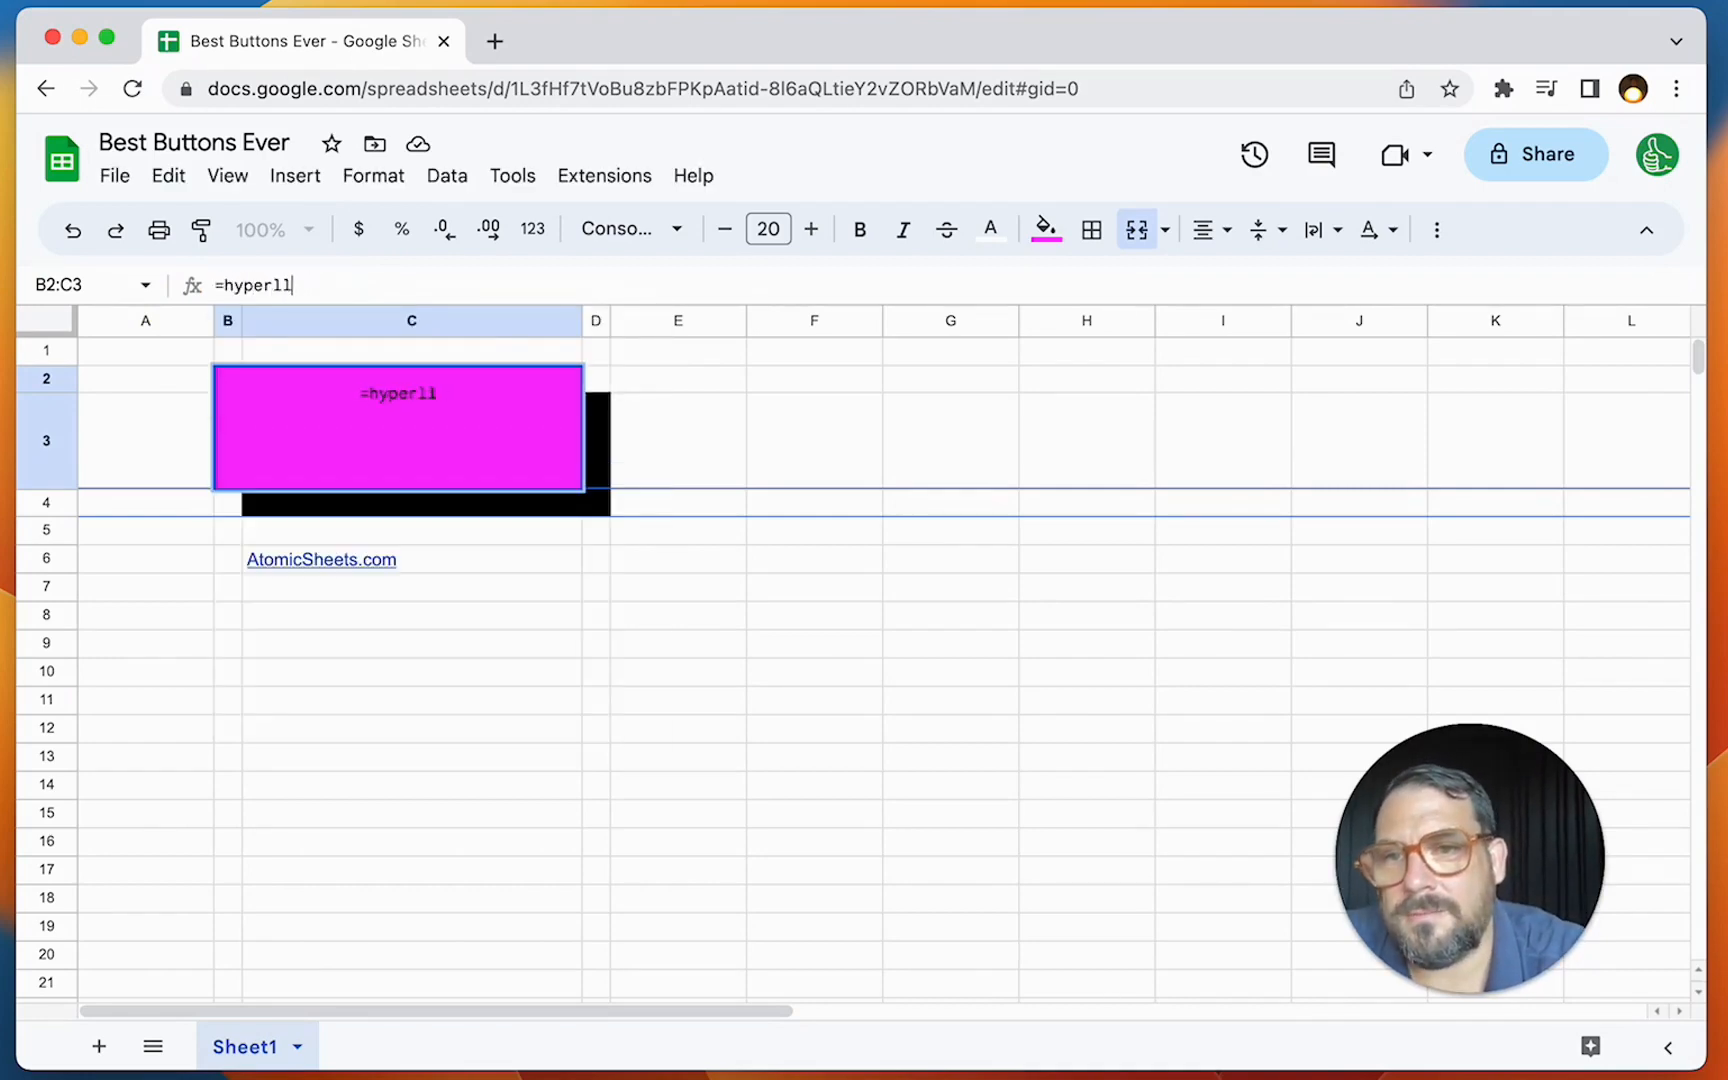
text(ink()
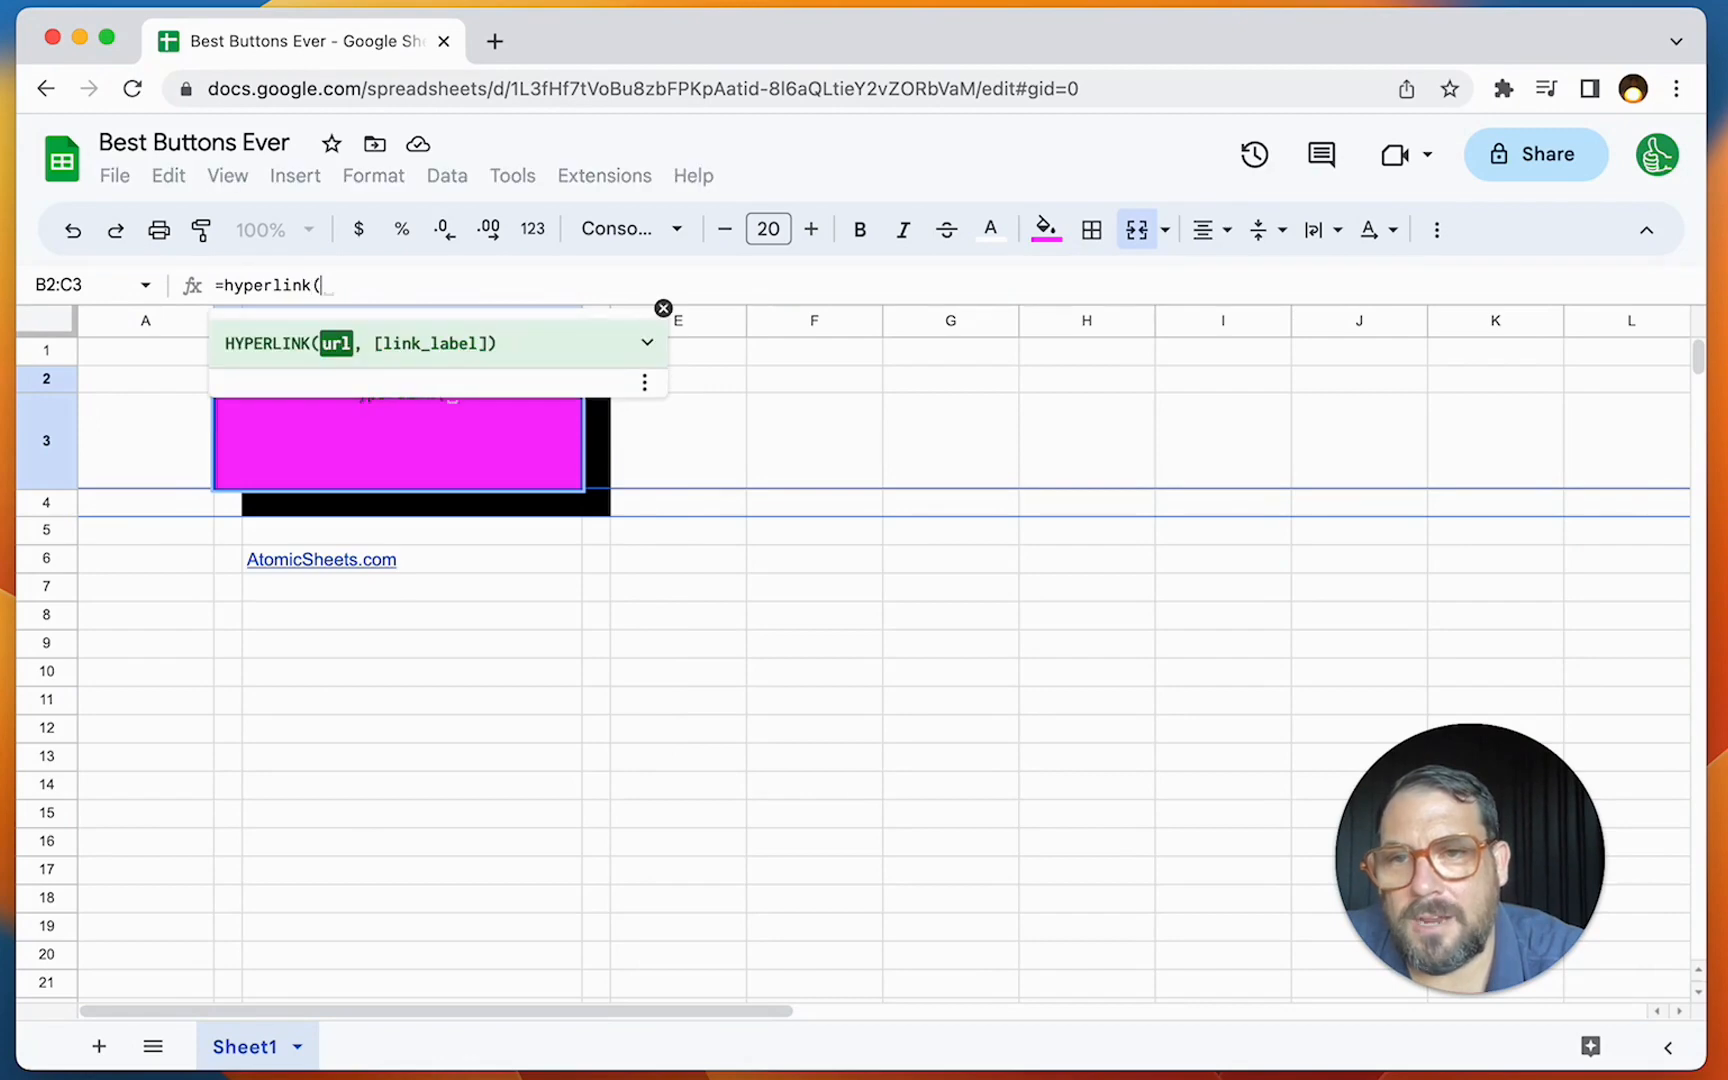
text("https://BetterSheets.co)
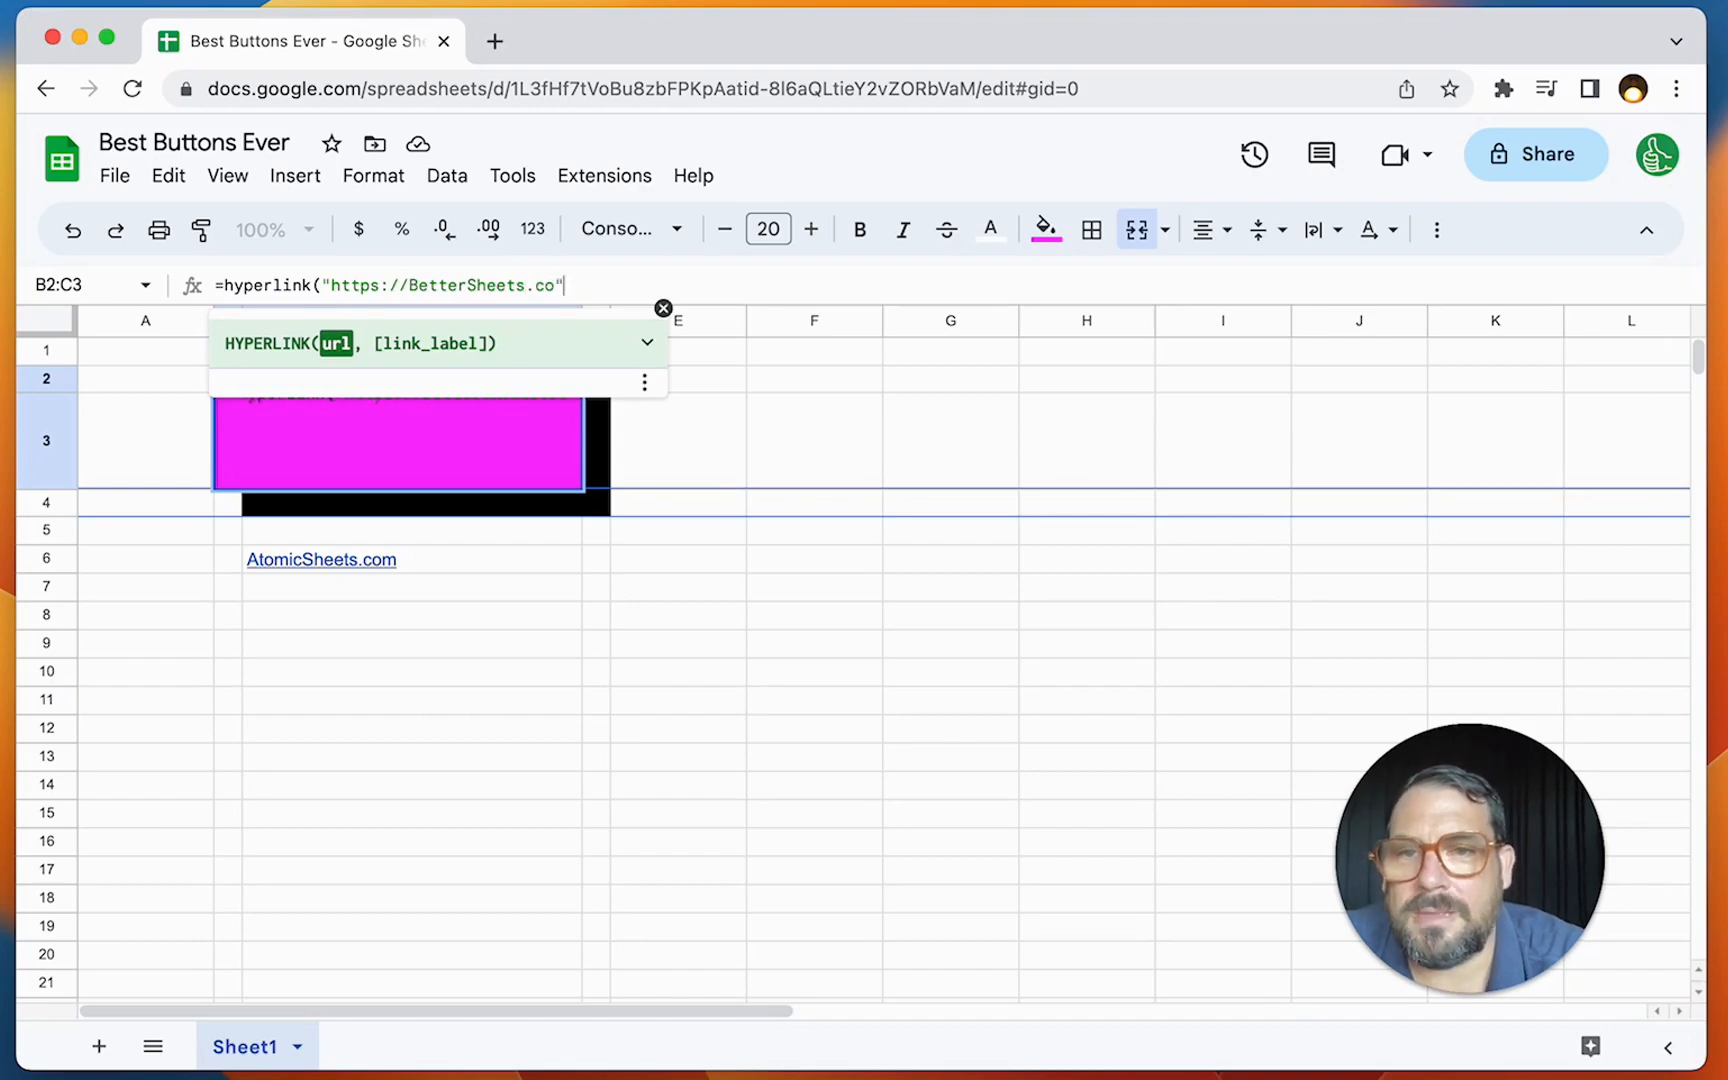
text(,")
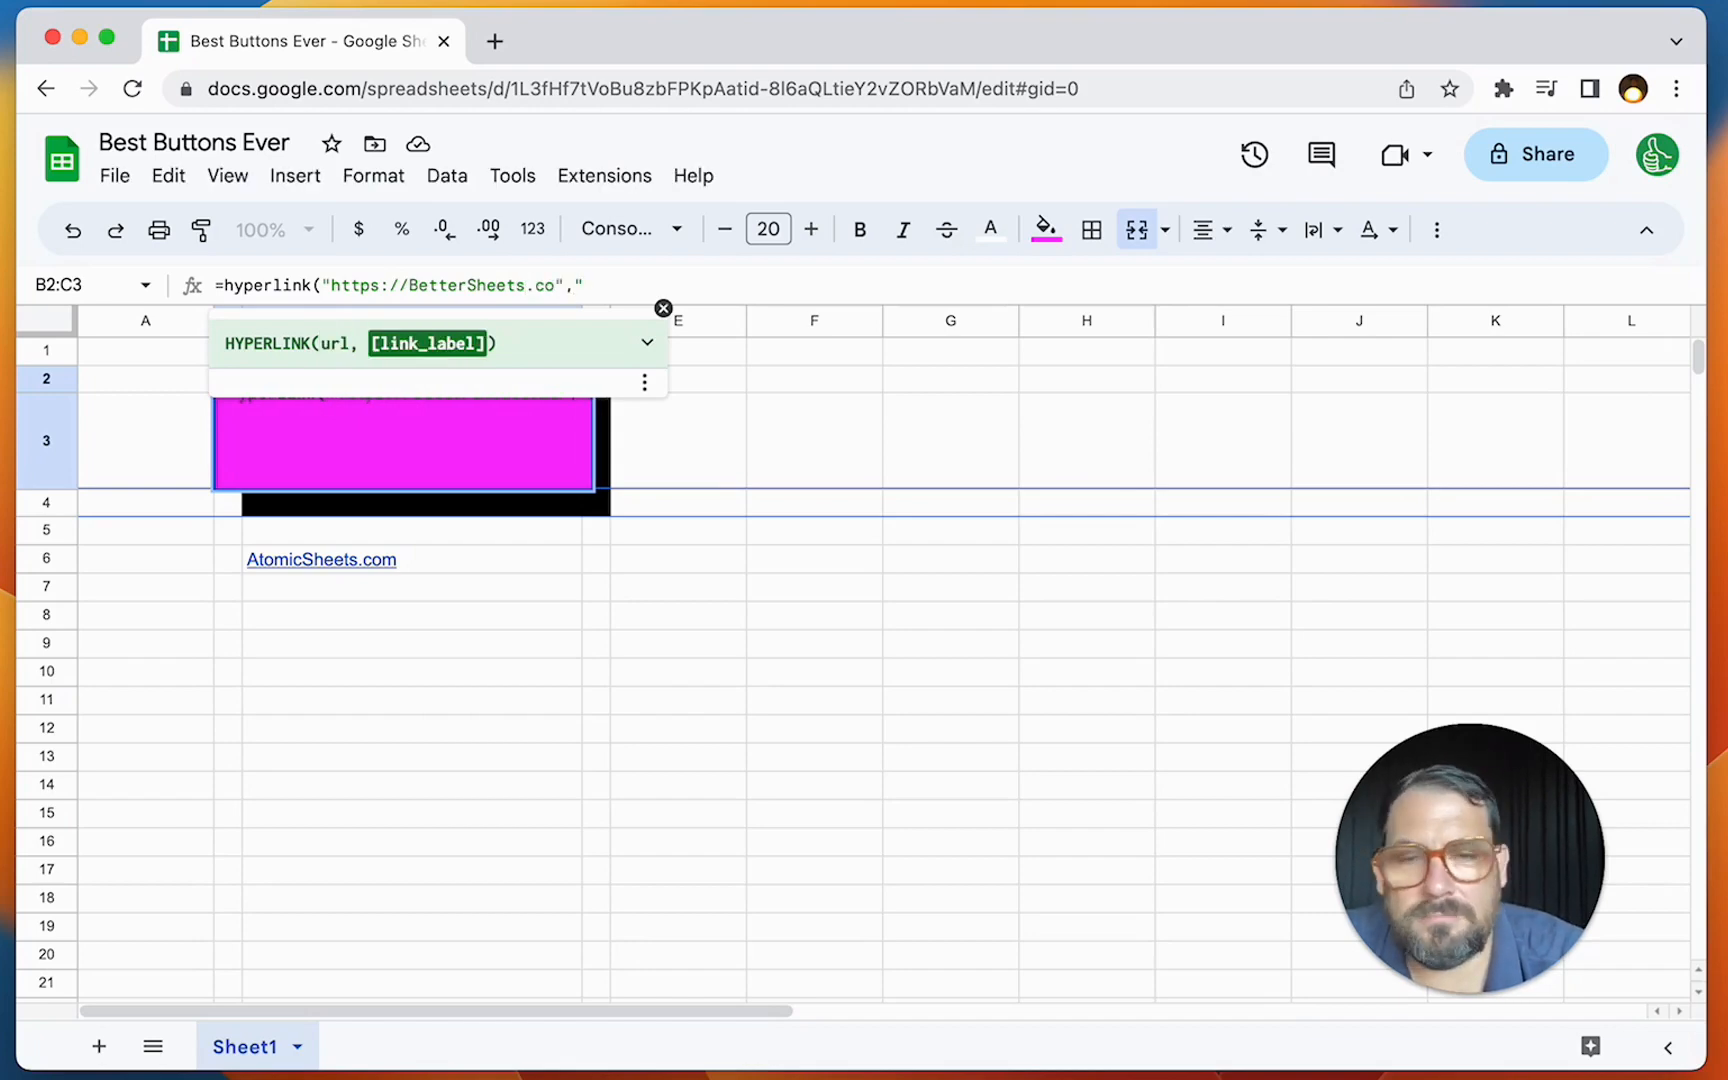
text(Better Sheets"))
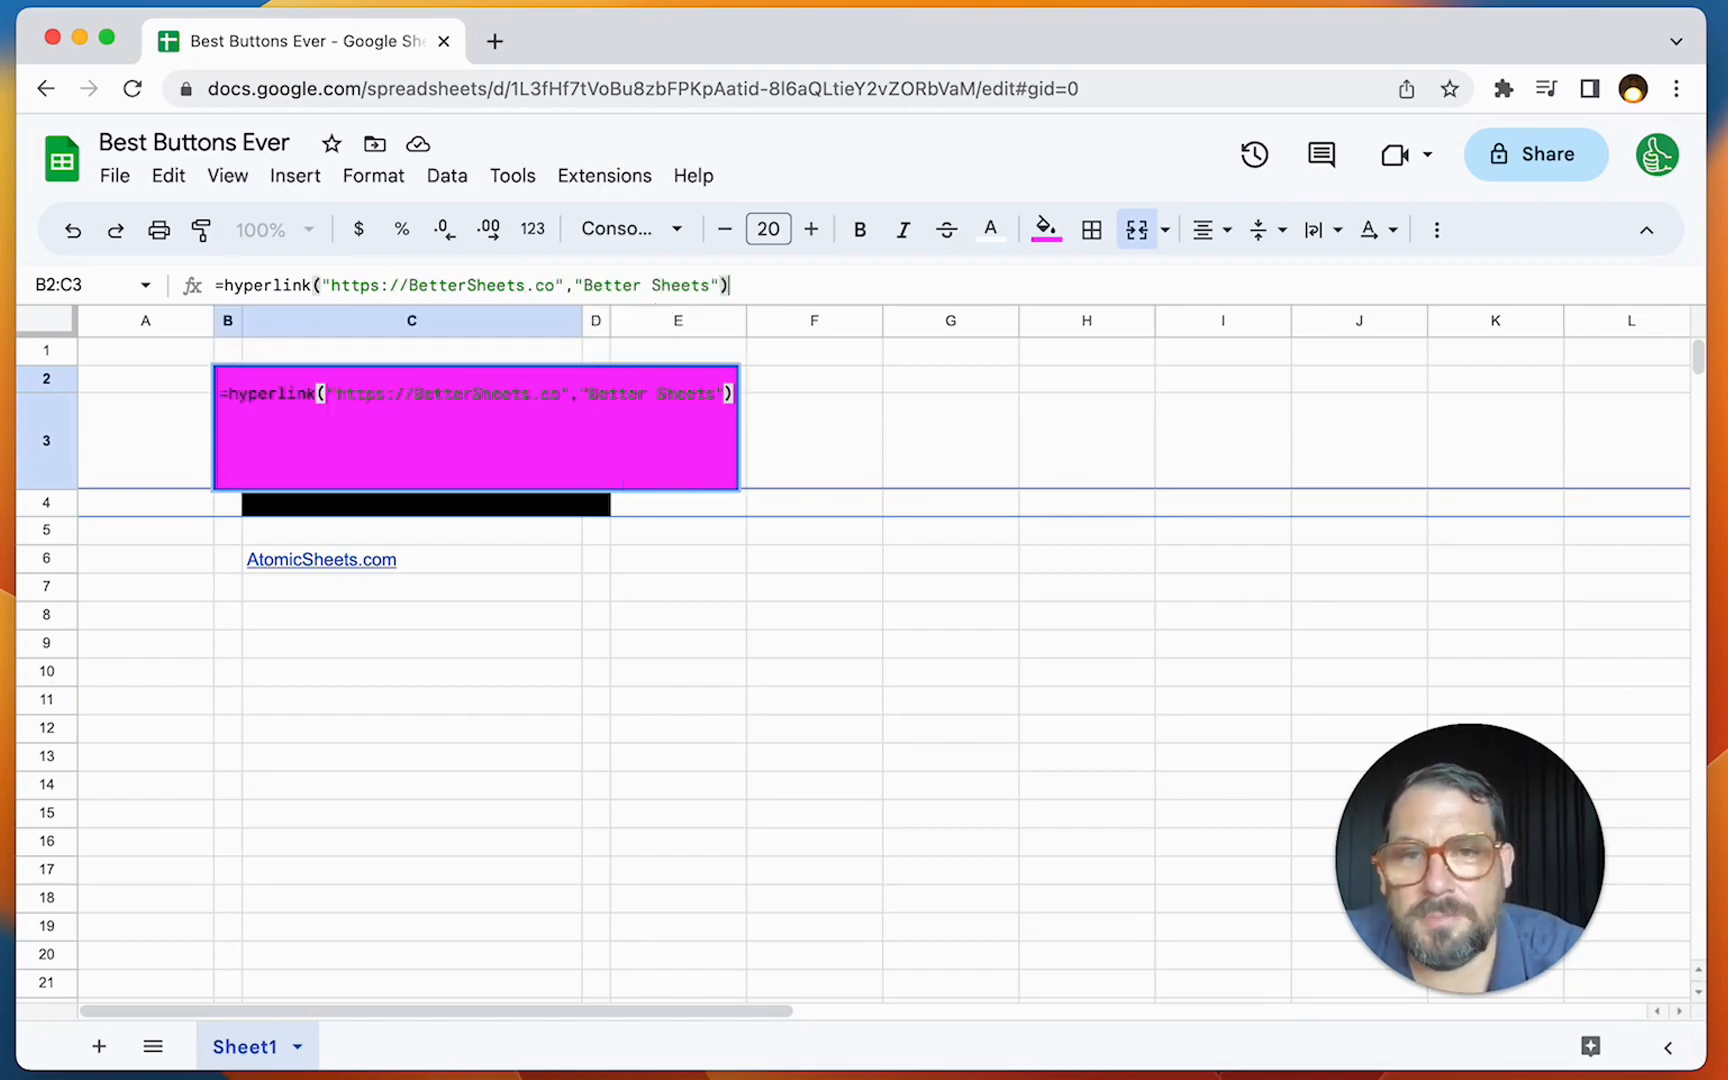
key(Return)
Step: Insert a right arrow (→) followed by a space before Better Sheets in the hyperlink formula's label
click(373, 410)
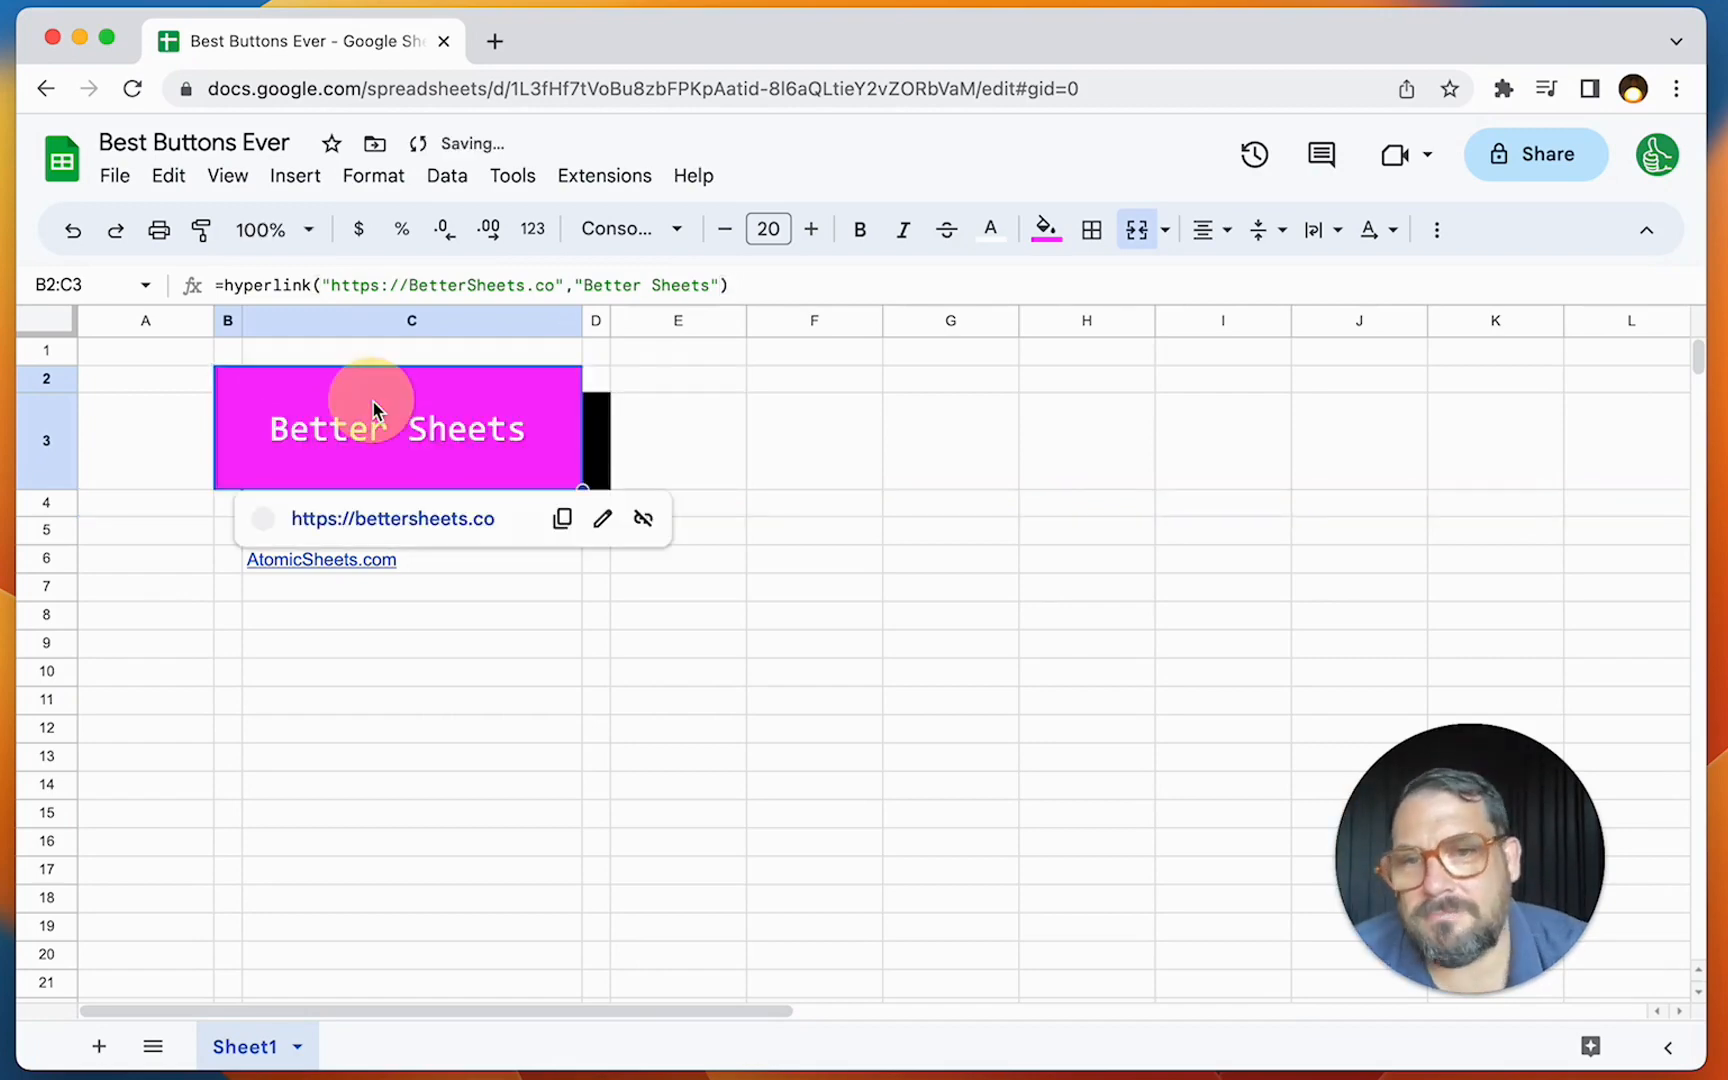
click(583, 286)
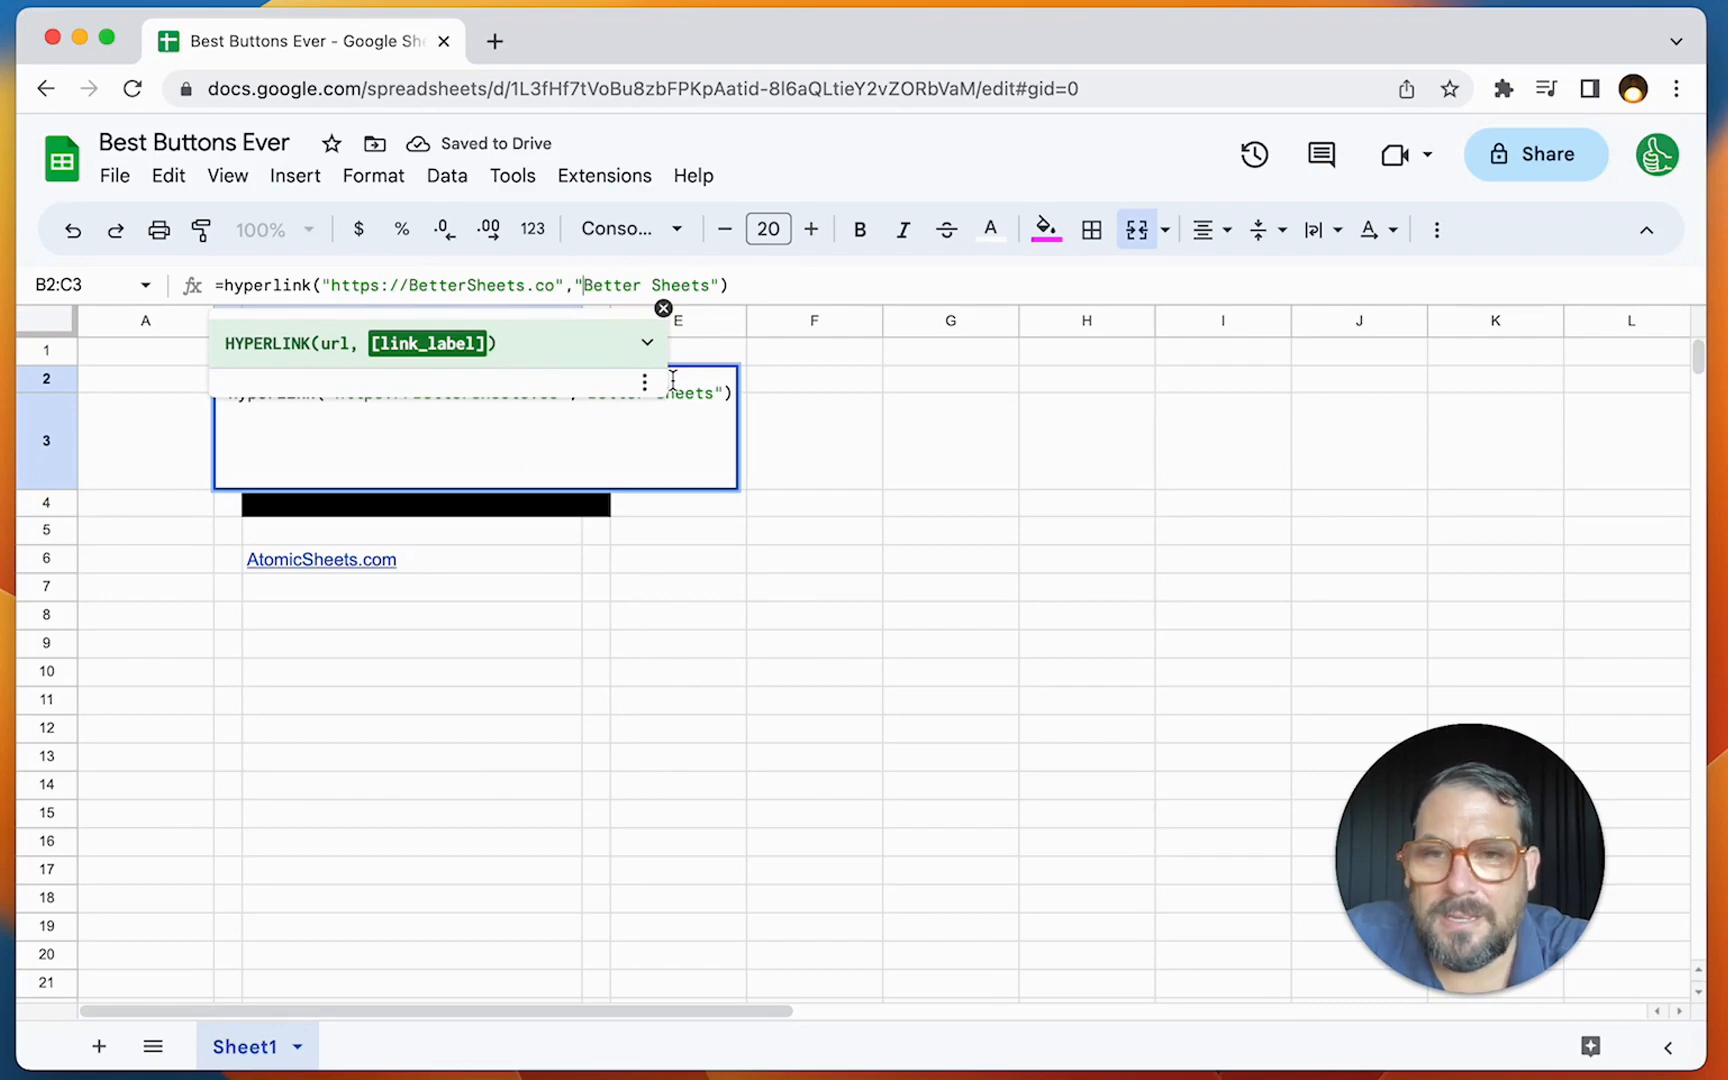
key(ctrl+super+space)
key(Escape)
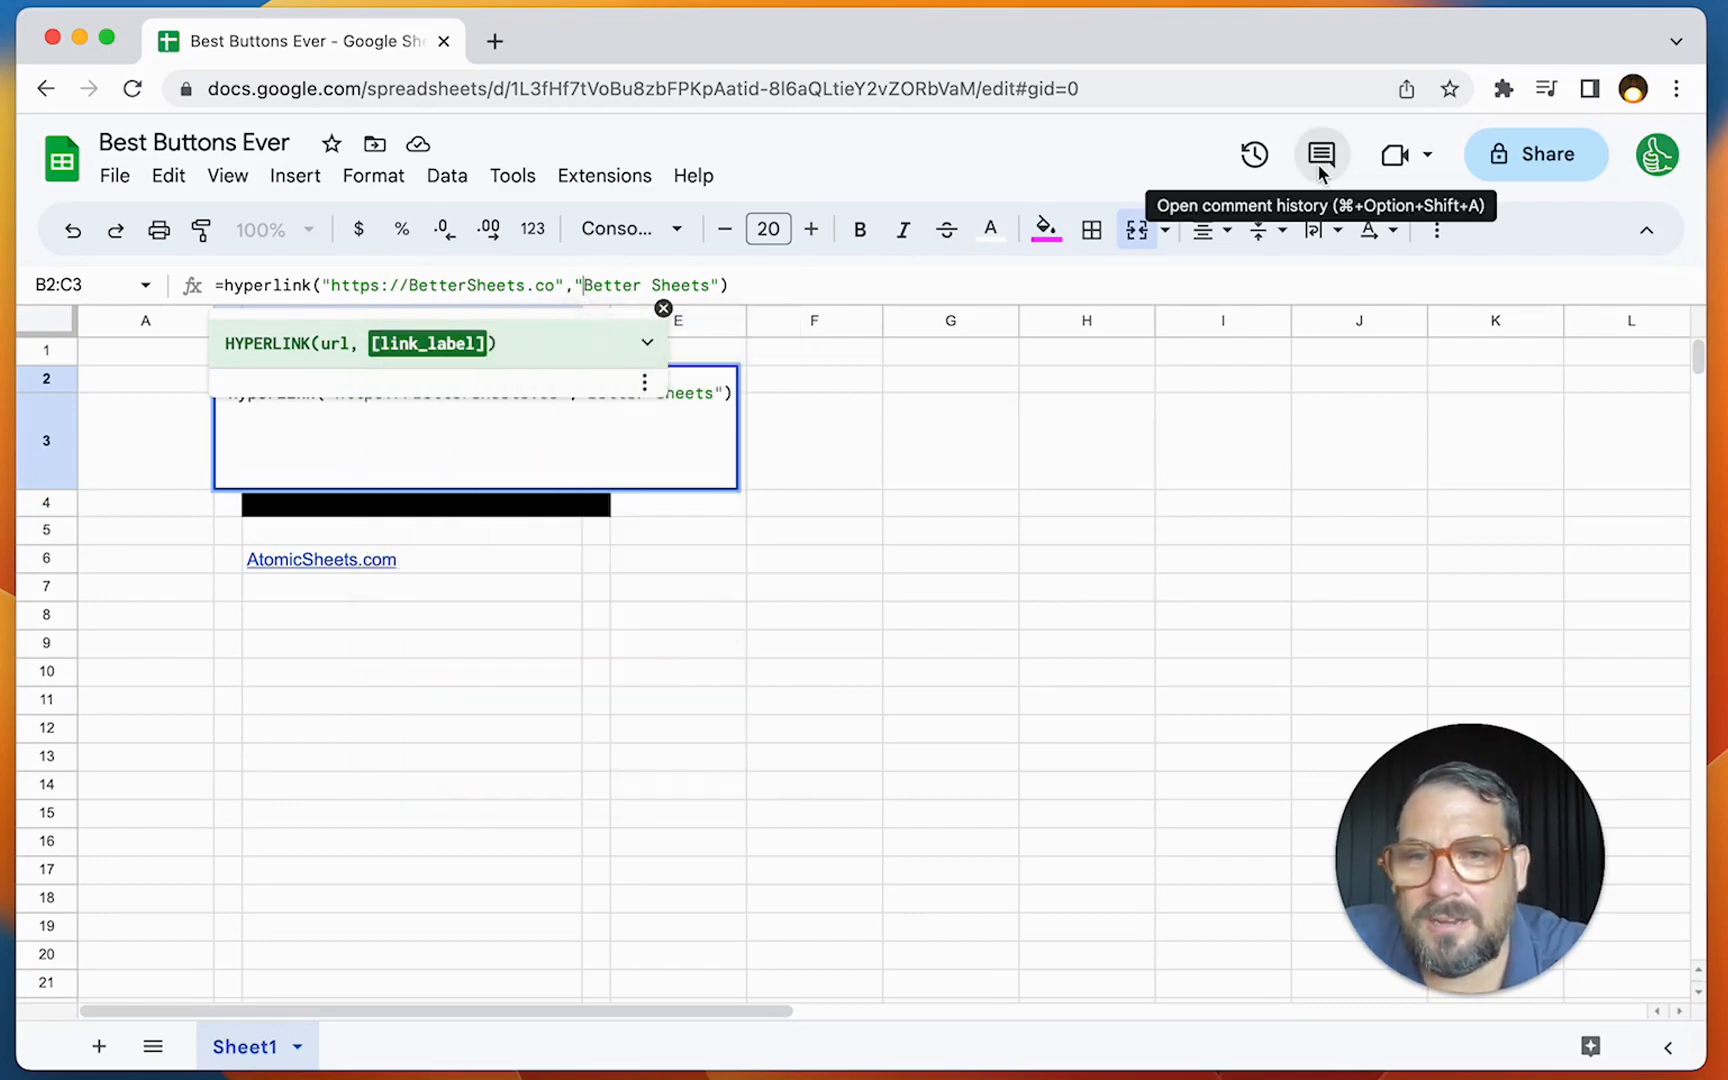
text(→)
key(Return)
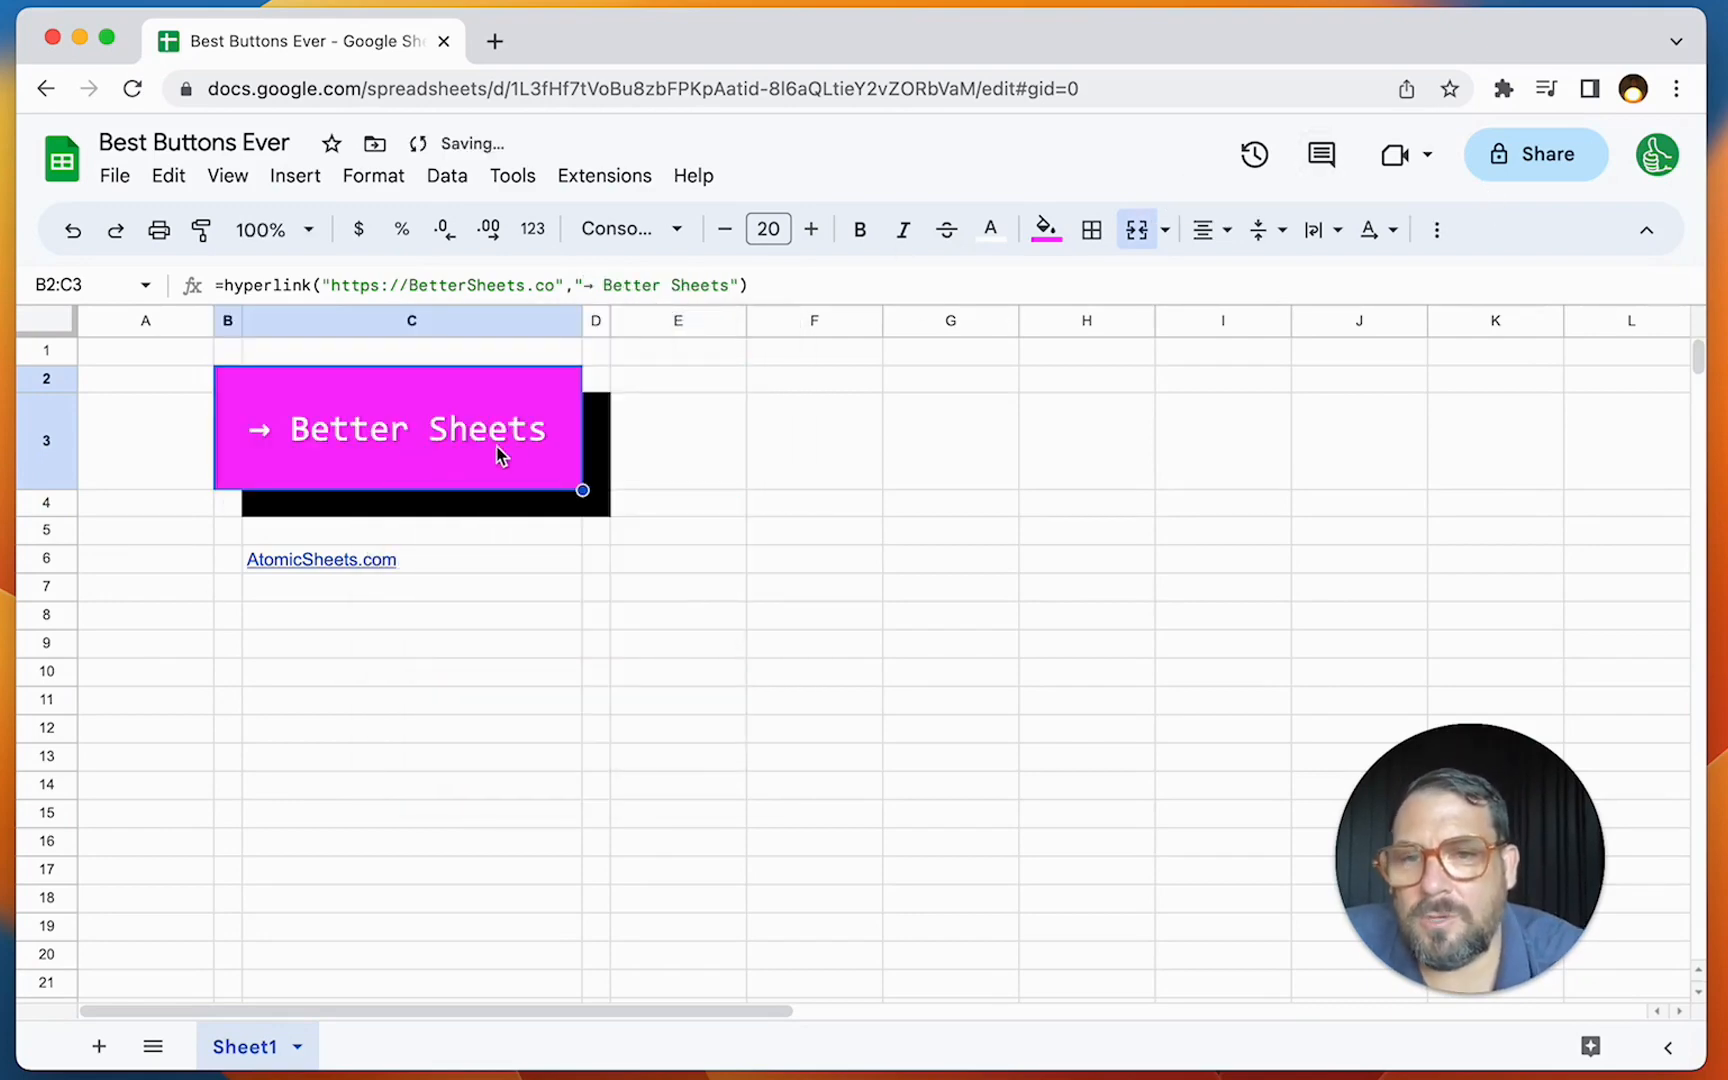
Step: Widen column C by about a third and set the Better Sheets button's font size to 30
drag(582, 320, 698, 322)
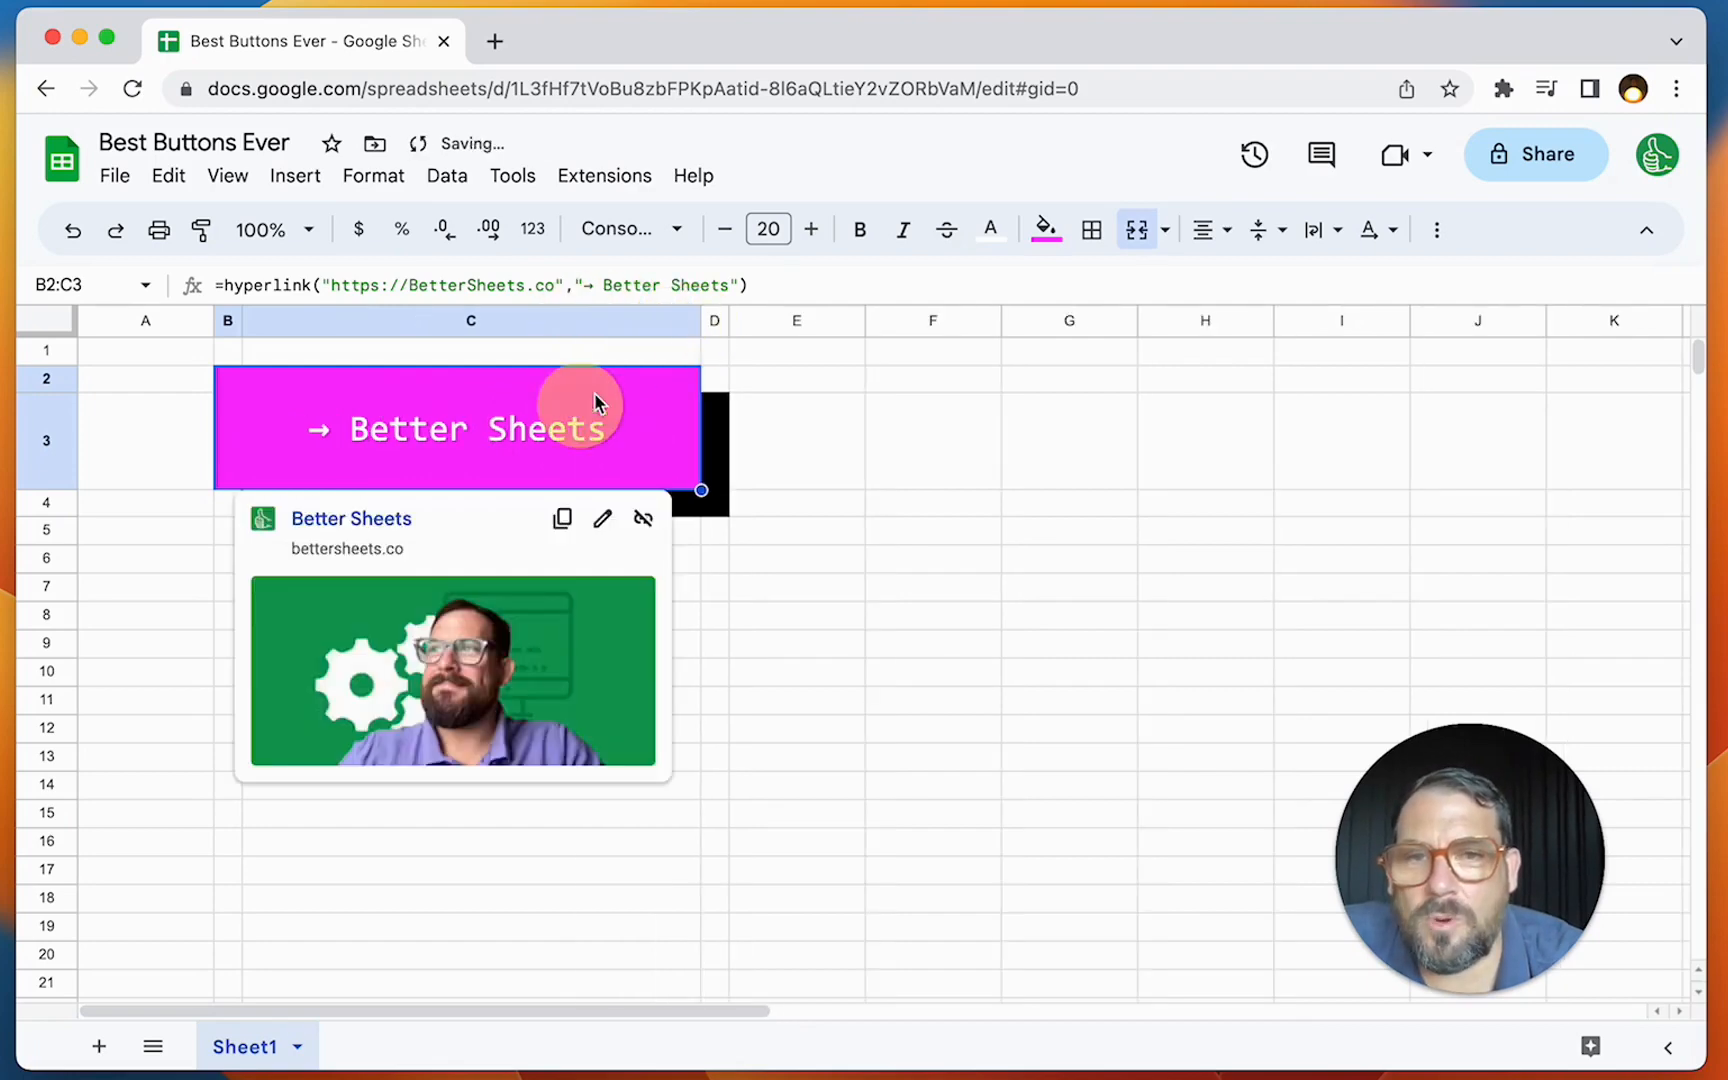
click(766, 229)
text(30)
key(Return)
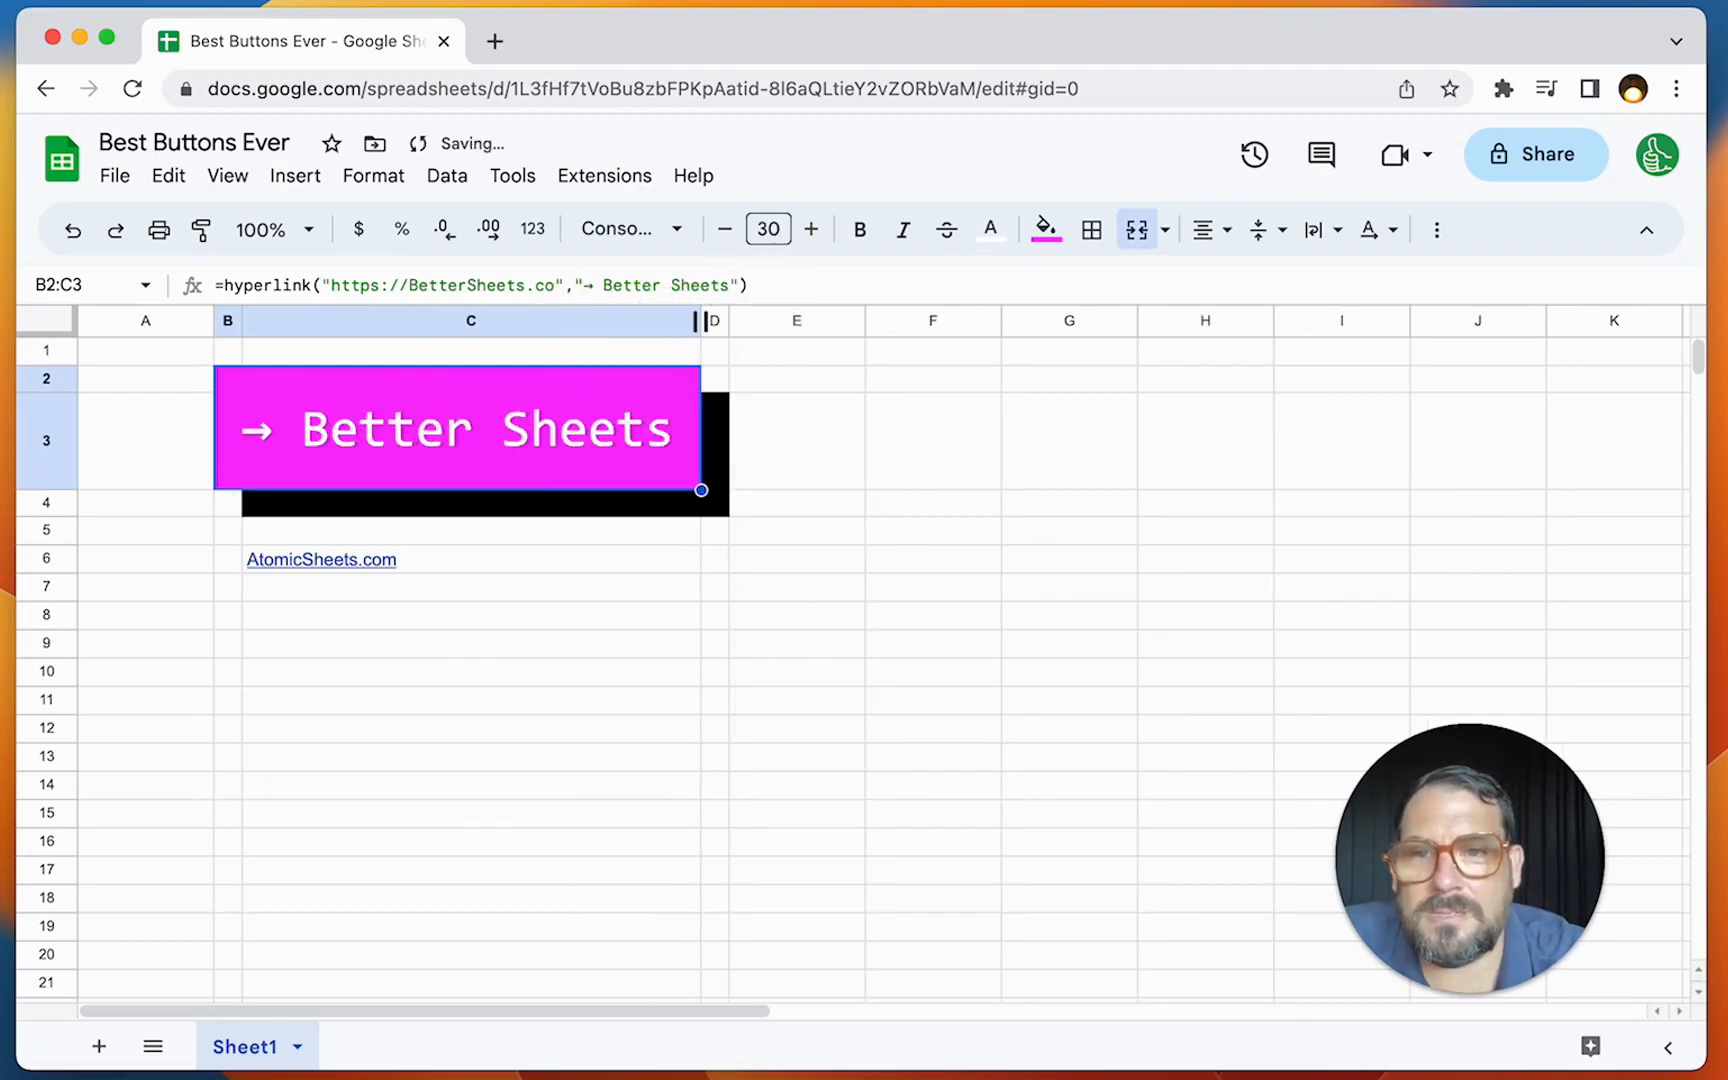
click(818, 486)
Step: Insert one row above row 5 to add space between the pink button and the AtomicSheets.com link
click(266, 563)
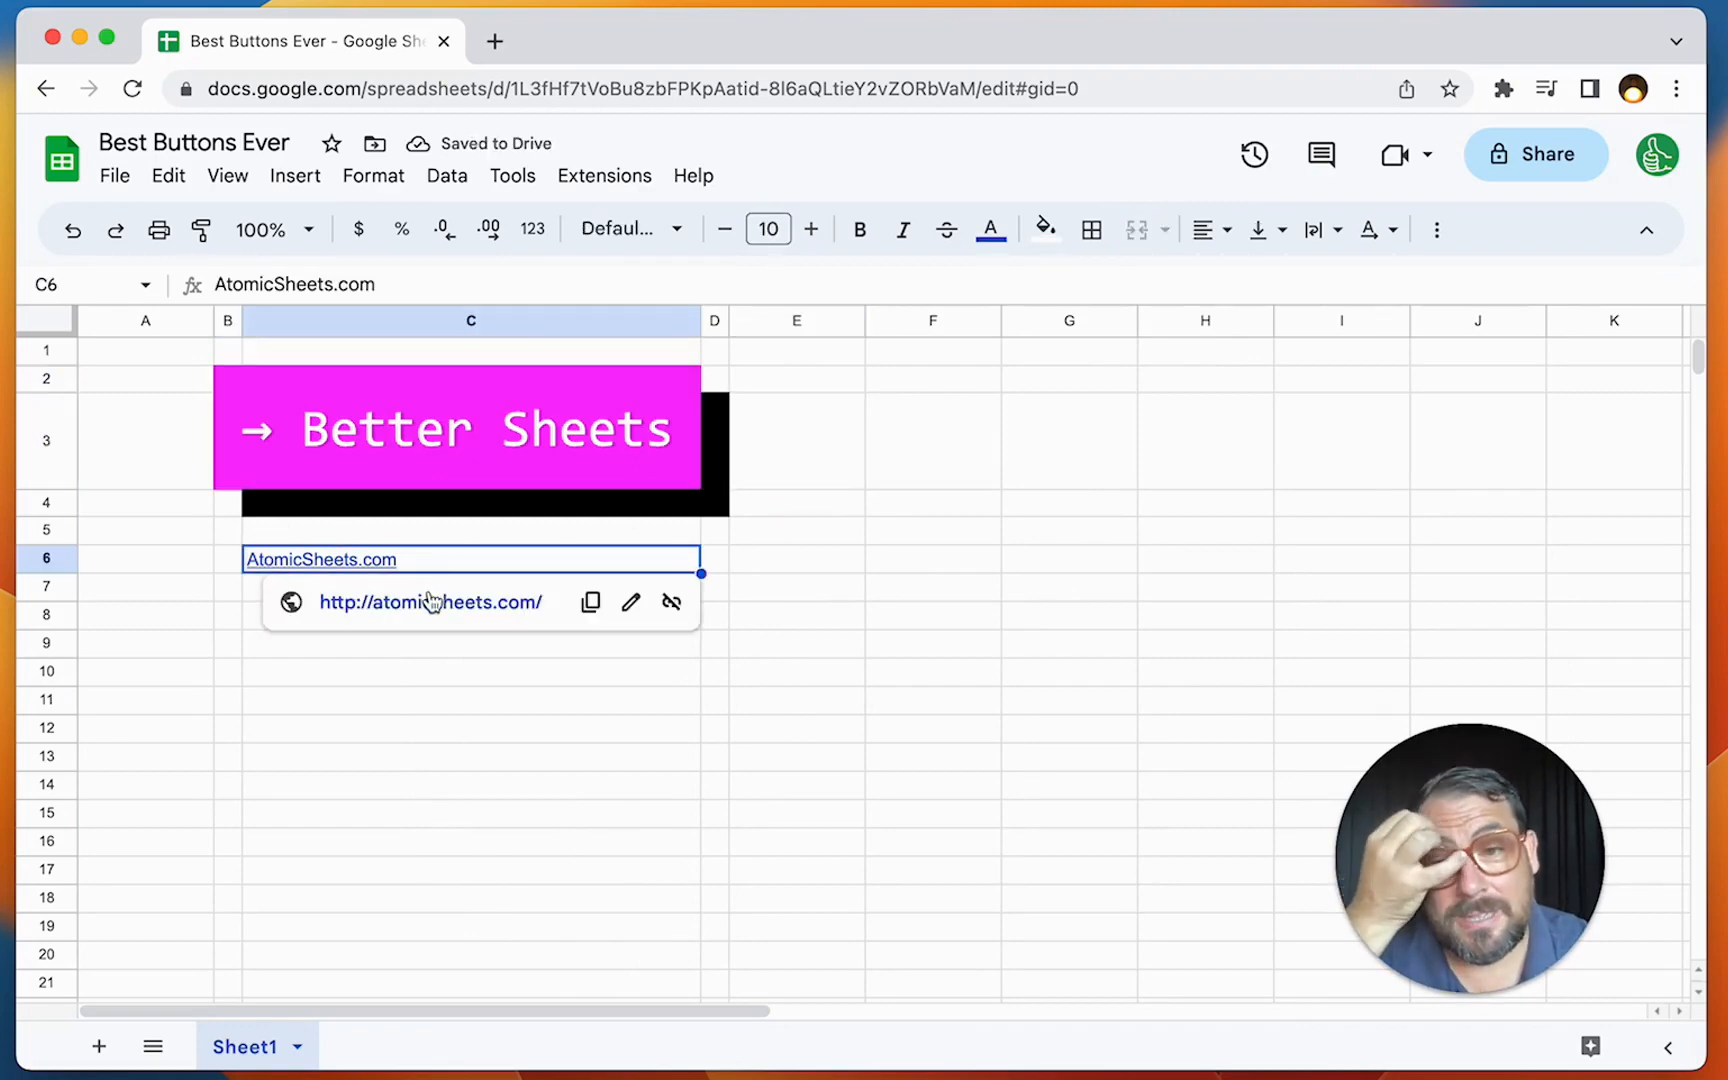
click(39, 530)
right_click(39, 530)
click(247, 579)
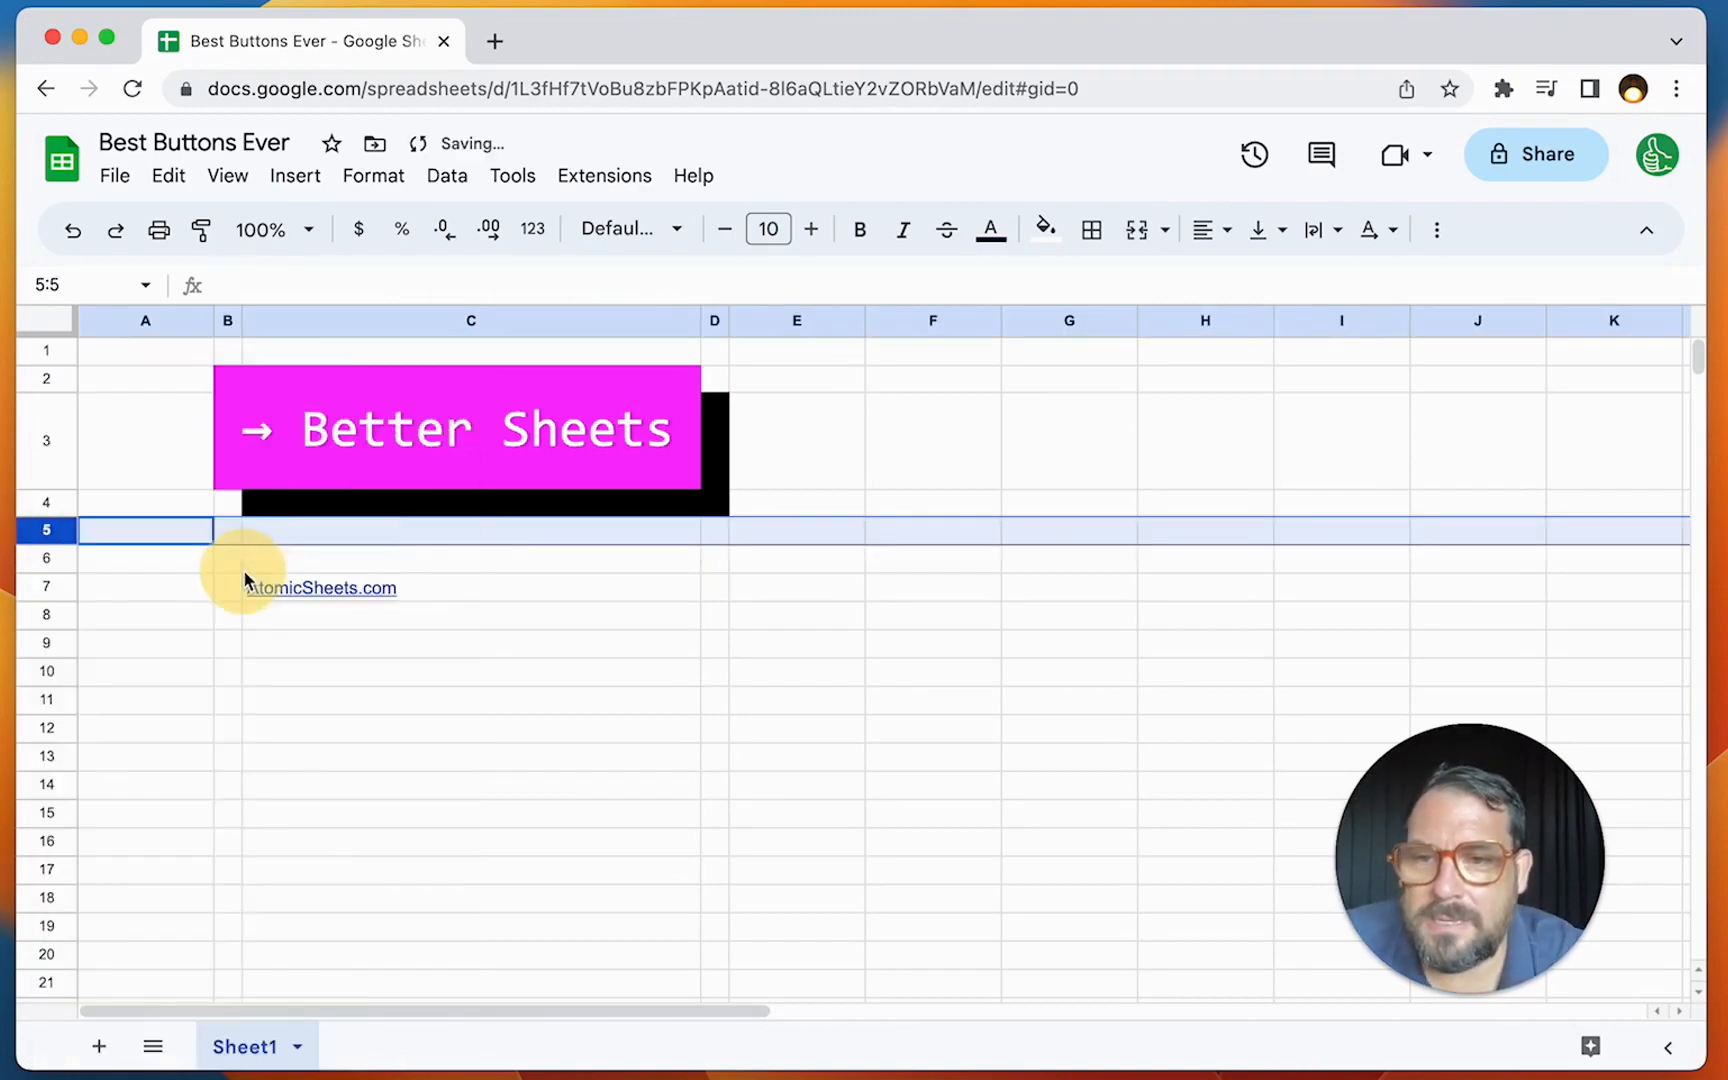
Step: Merge cells B6:C7 and center the AtomicSheets.com link in them vertically and horizontally
click(230, 562)
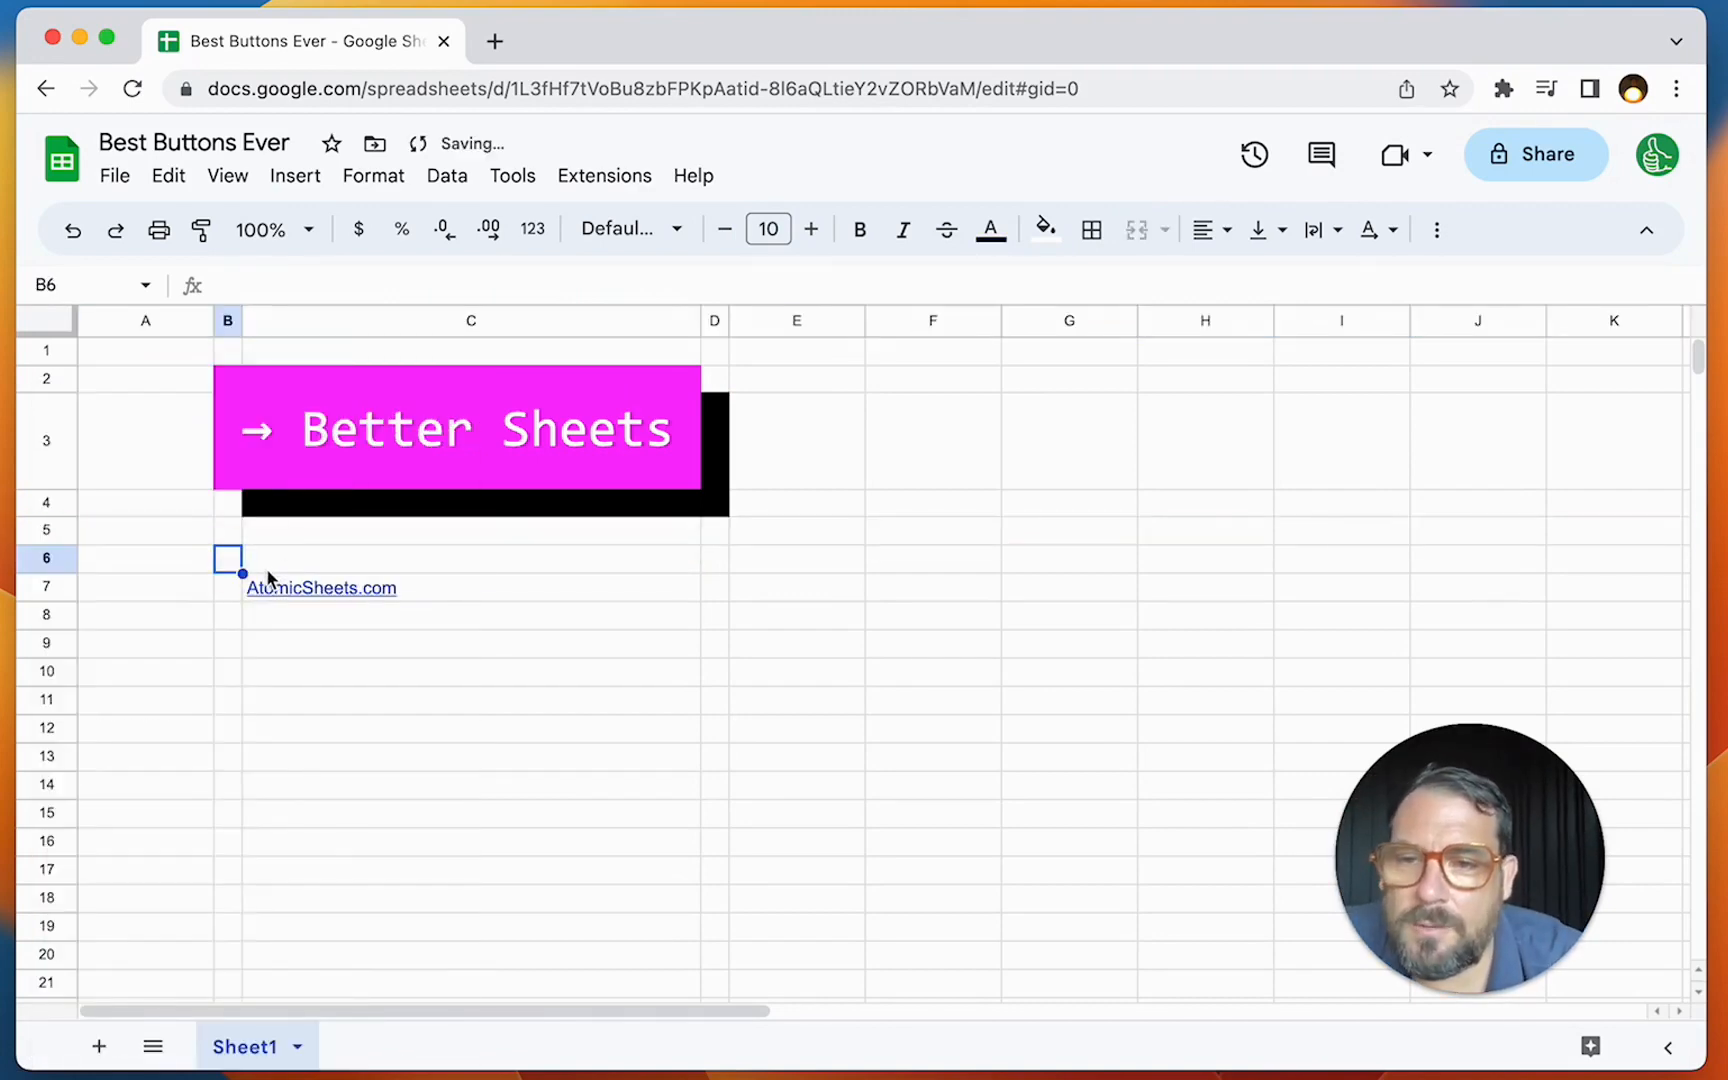
drag(232, 572, 383, 590)
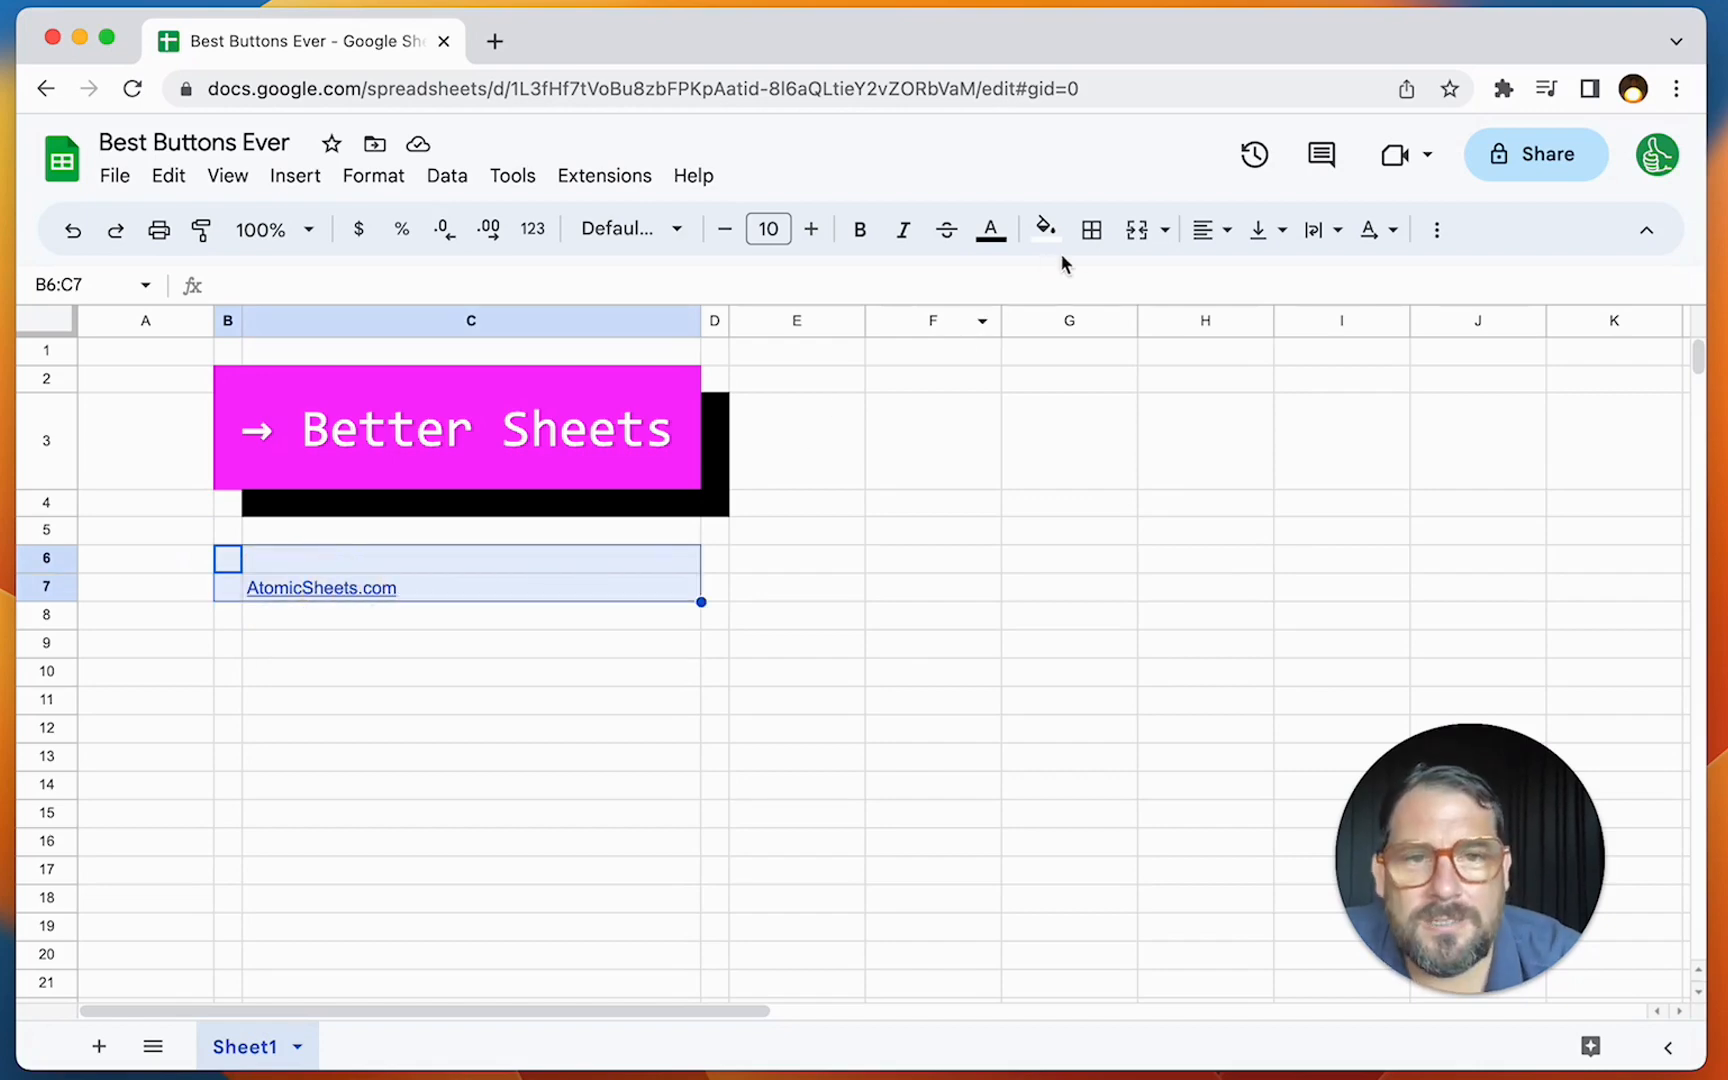
click(1137, 230)
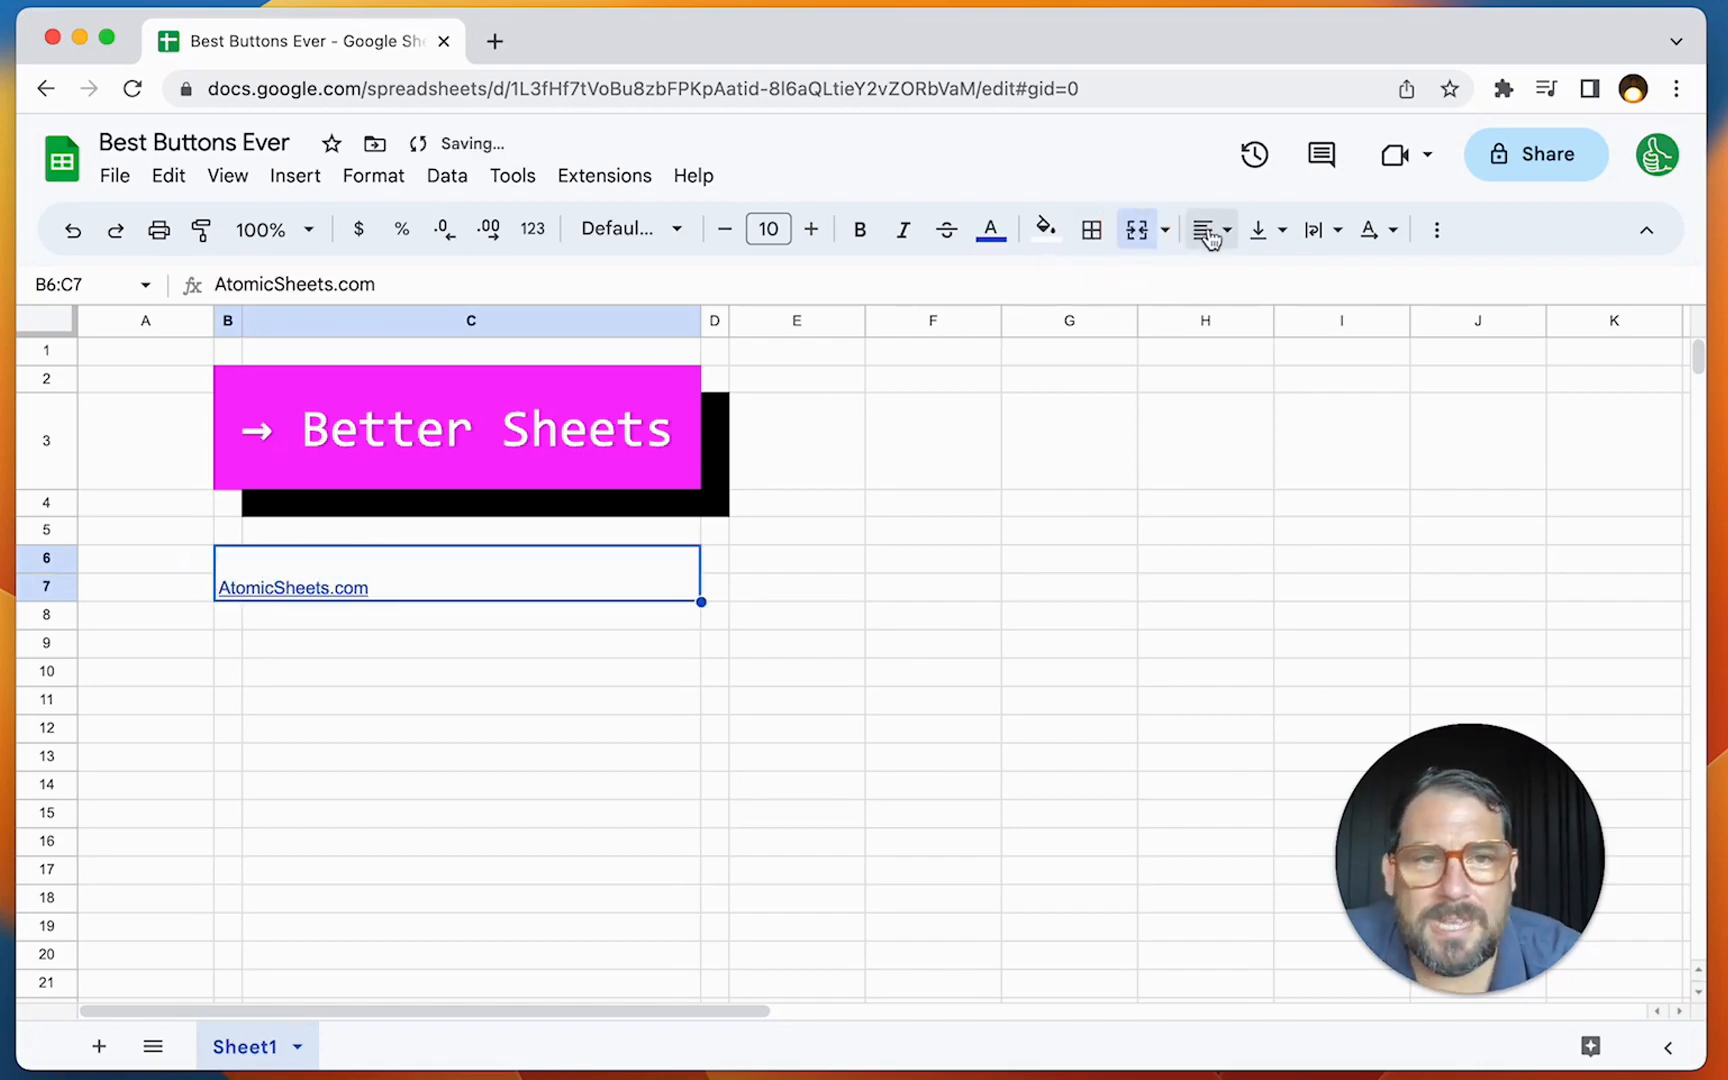
click(1260, 230)
click(1313, 281)
click(1205, 230)
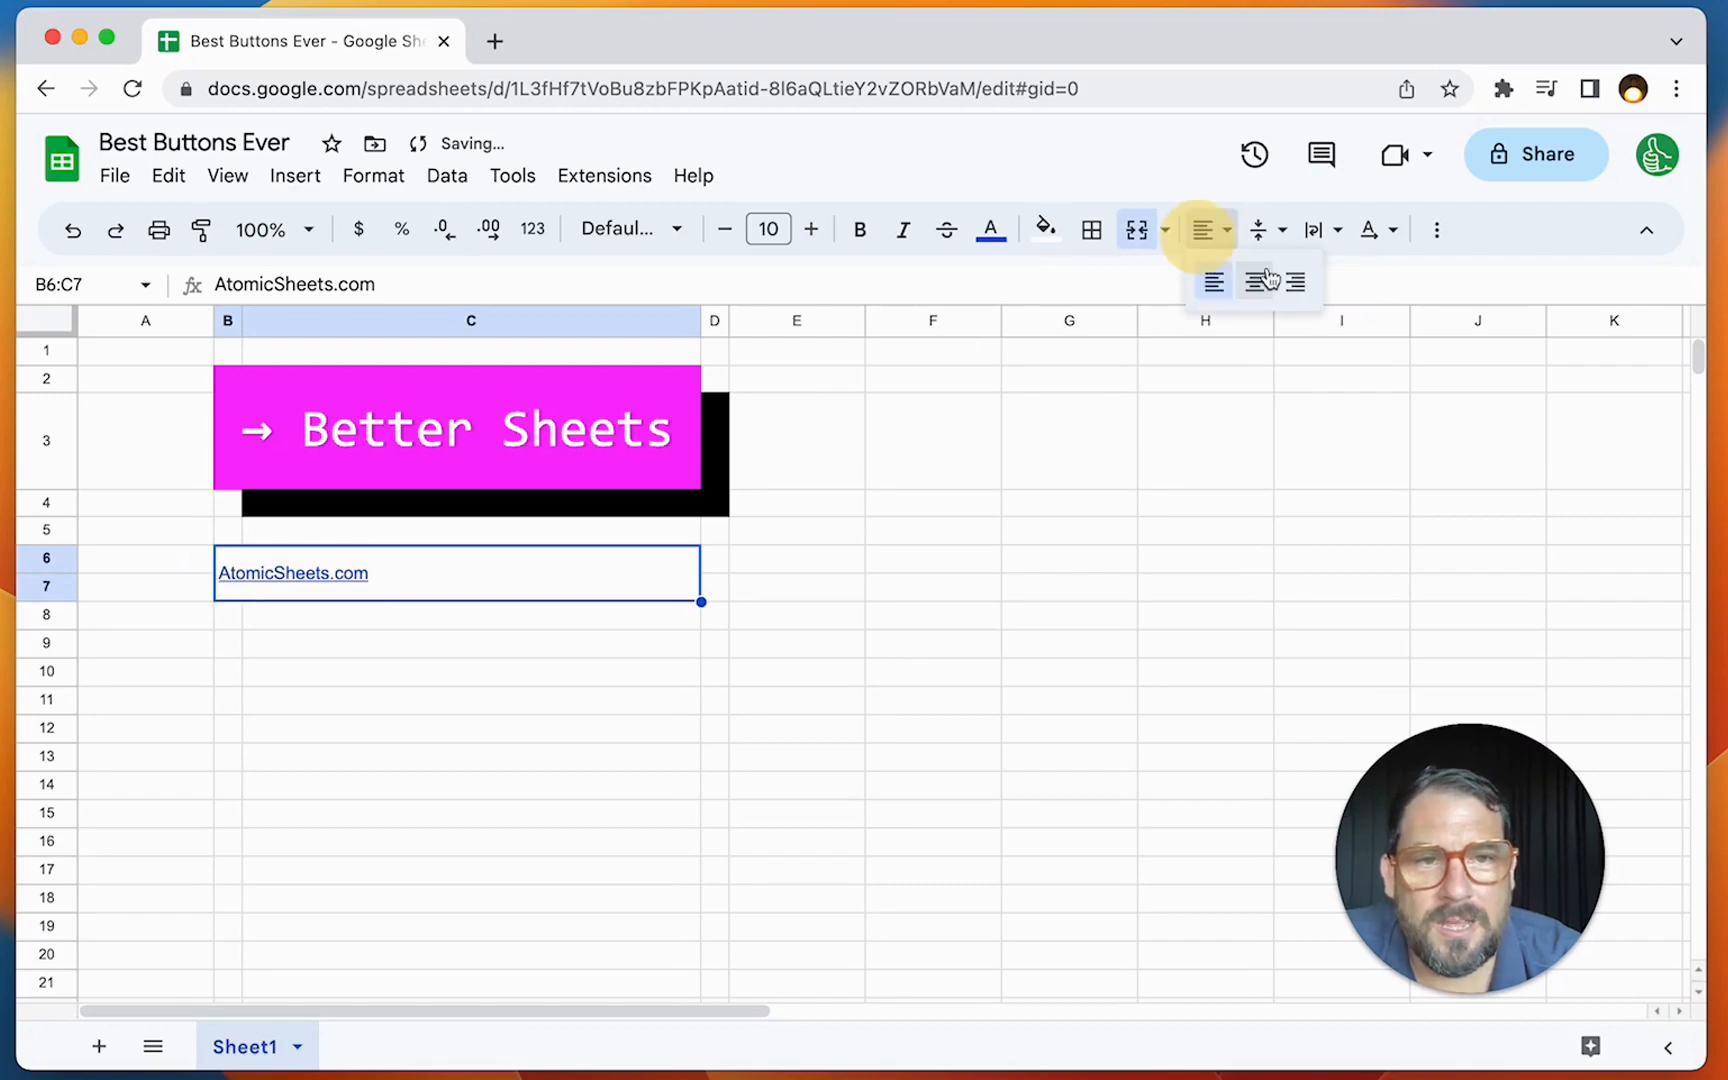
click(1267, 280)
Step: Resize rows 6 and 8 to a height of 20 pixels
drag(48, 545, 48, 550)
click(33, 558)
super+click(40, 614)
right_click(40, 614)
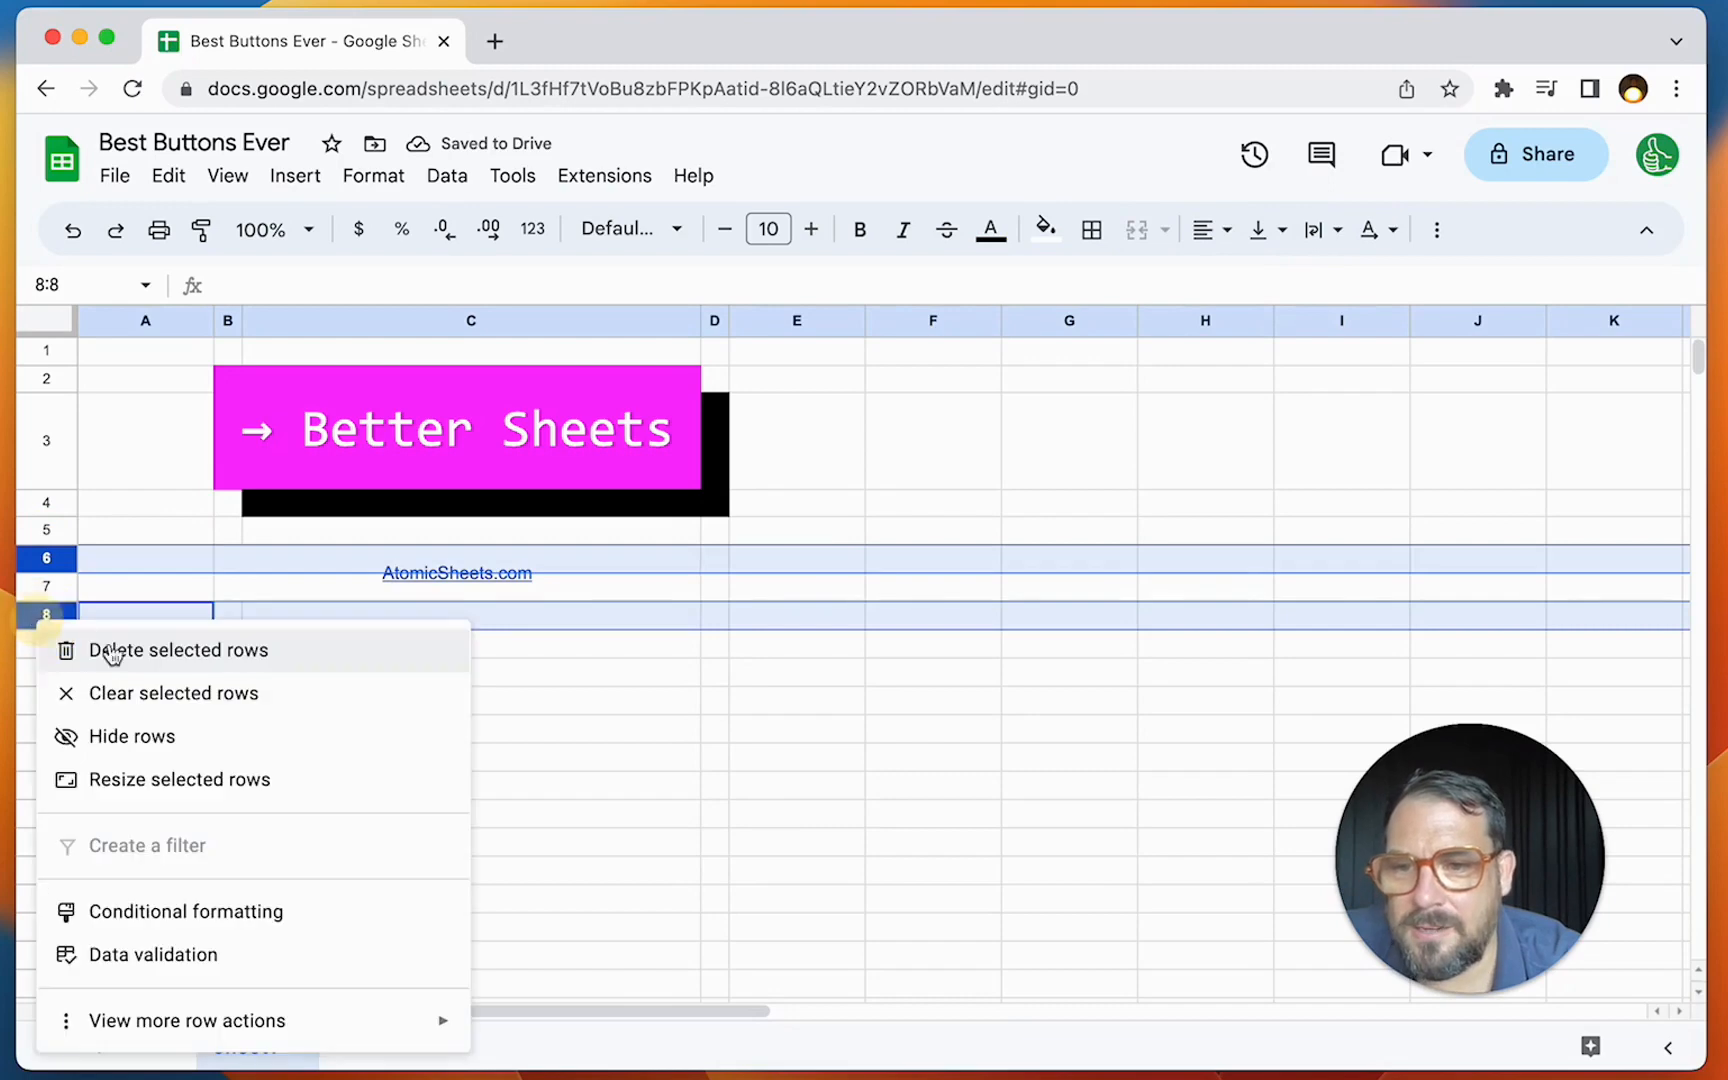
click(108, 779)
click(760, 578)
drag(795, 578, 710, 588)
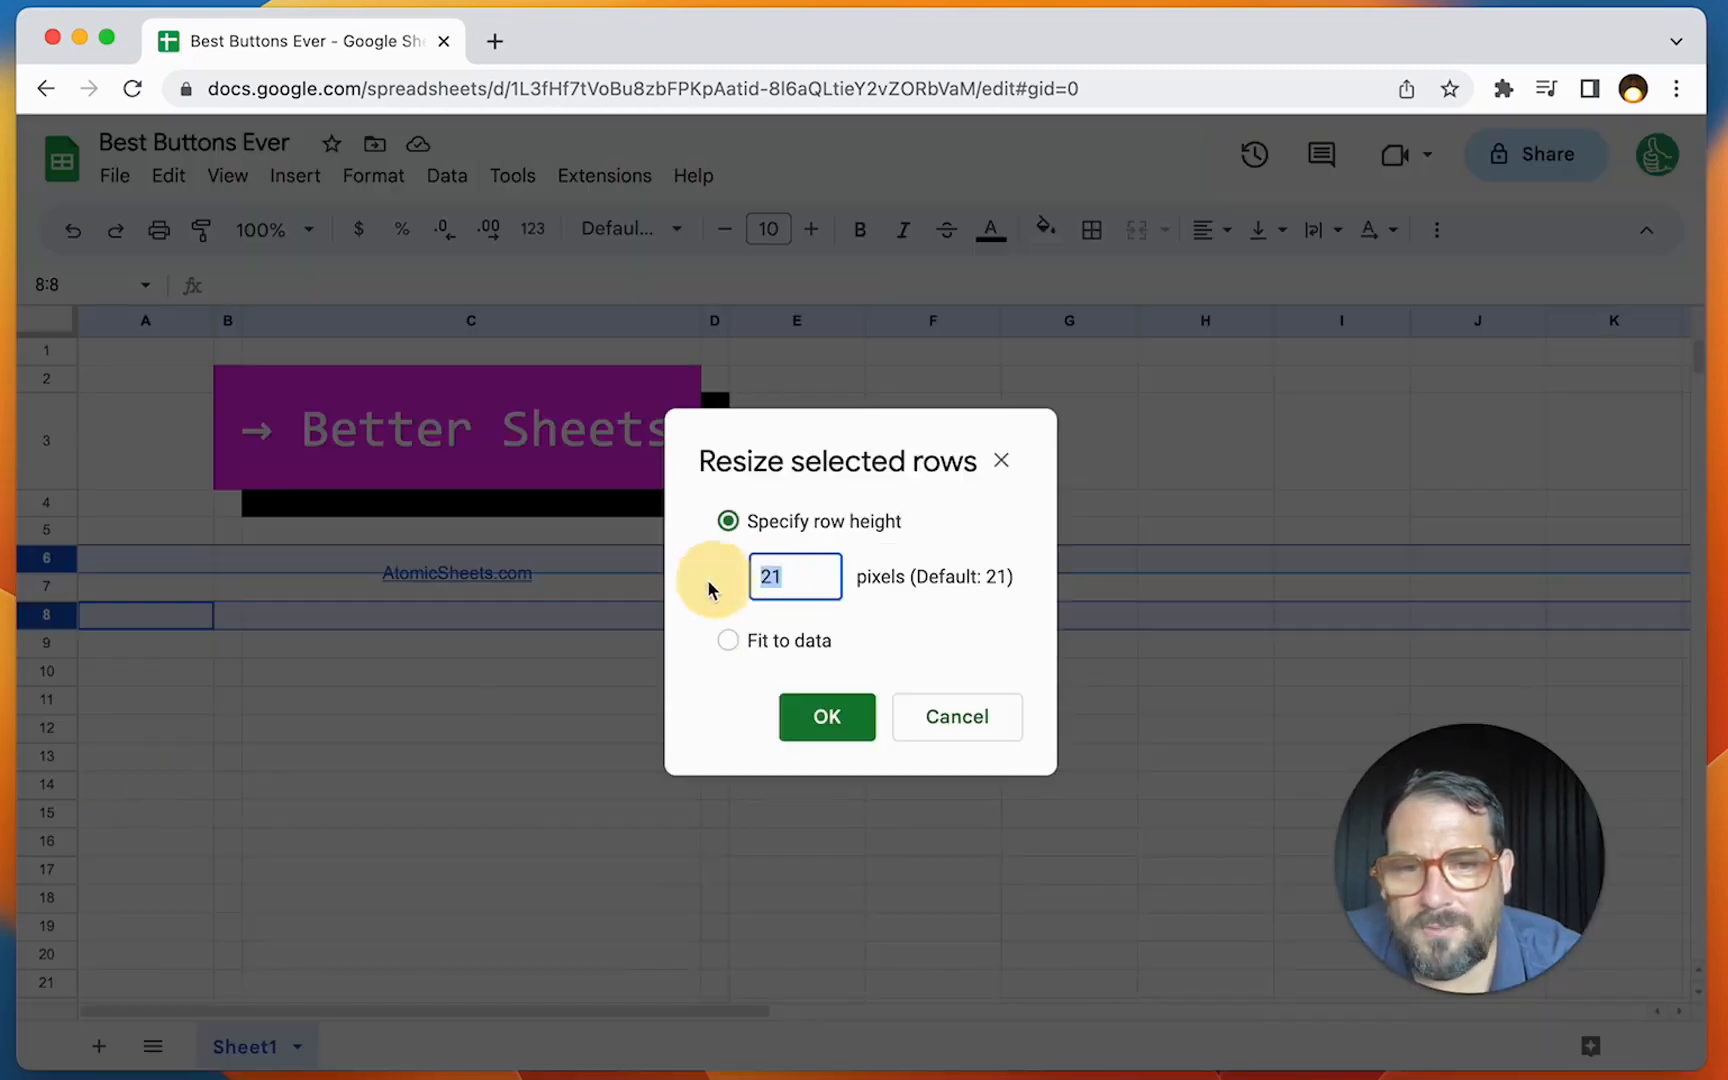
text(20)
click(843, 700)
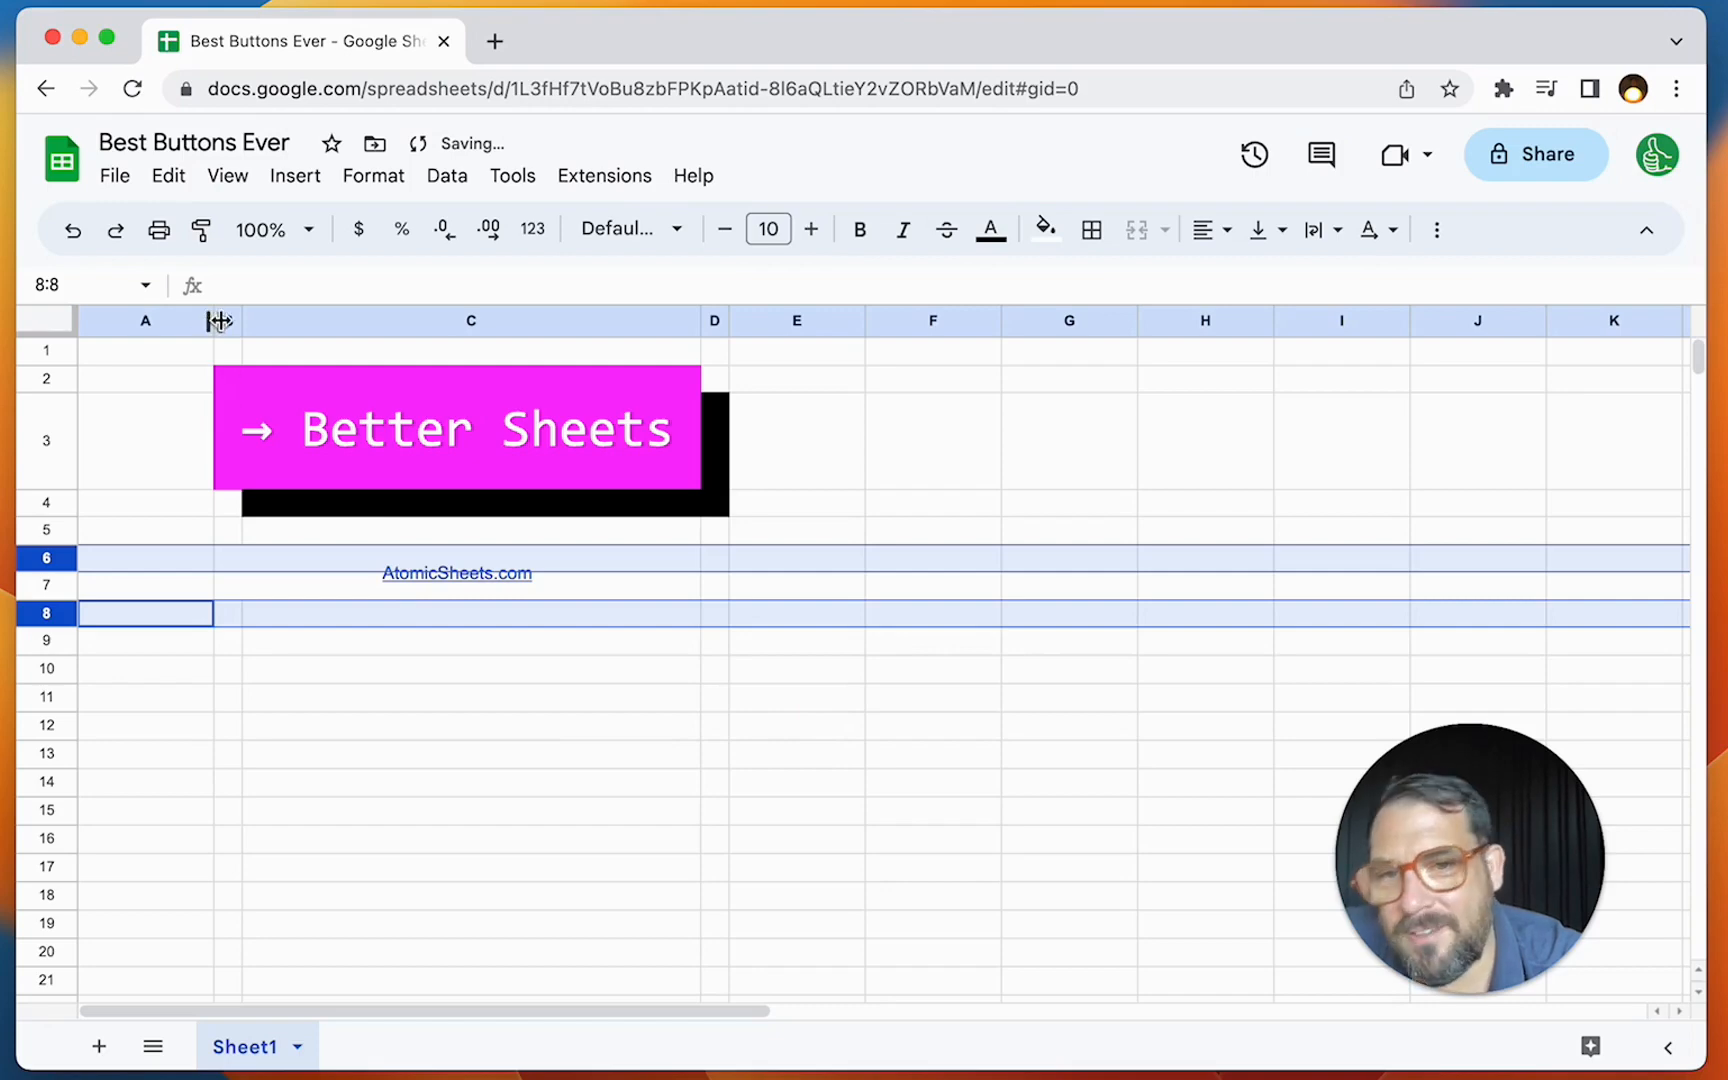
Step: Enlarge row 7 to about four times its default height so the AtomicSheets.com cell becomes button-sized
mouse_move(424, 572)
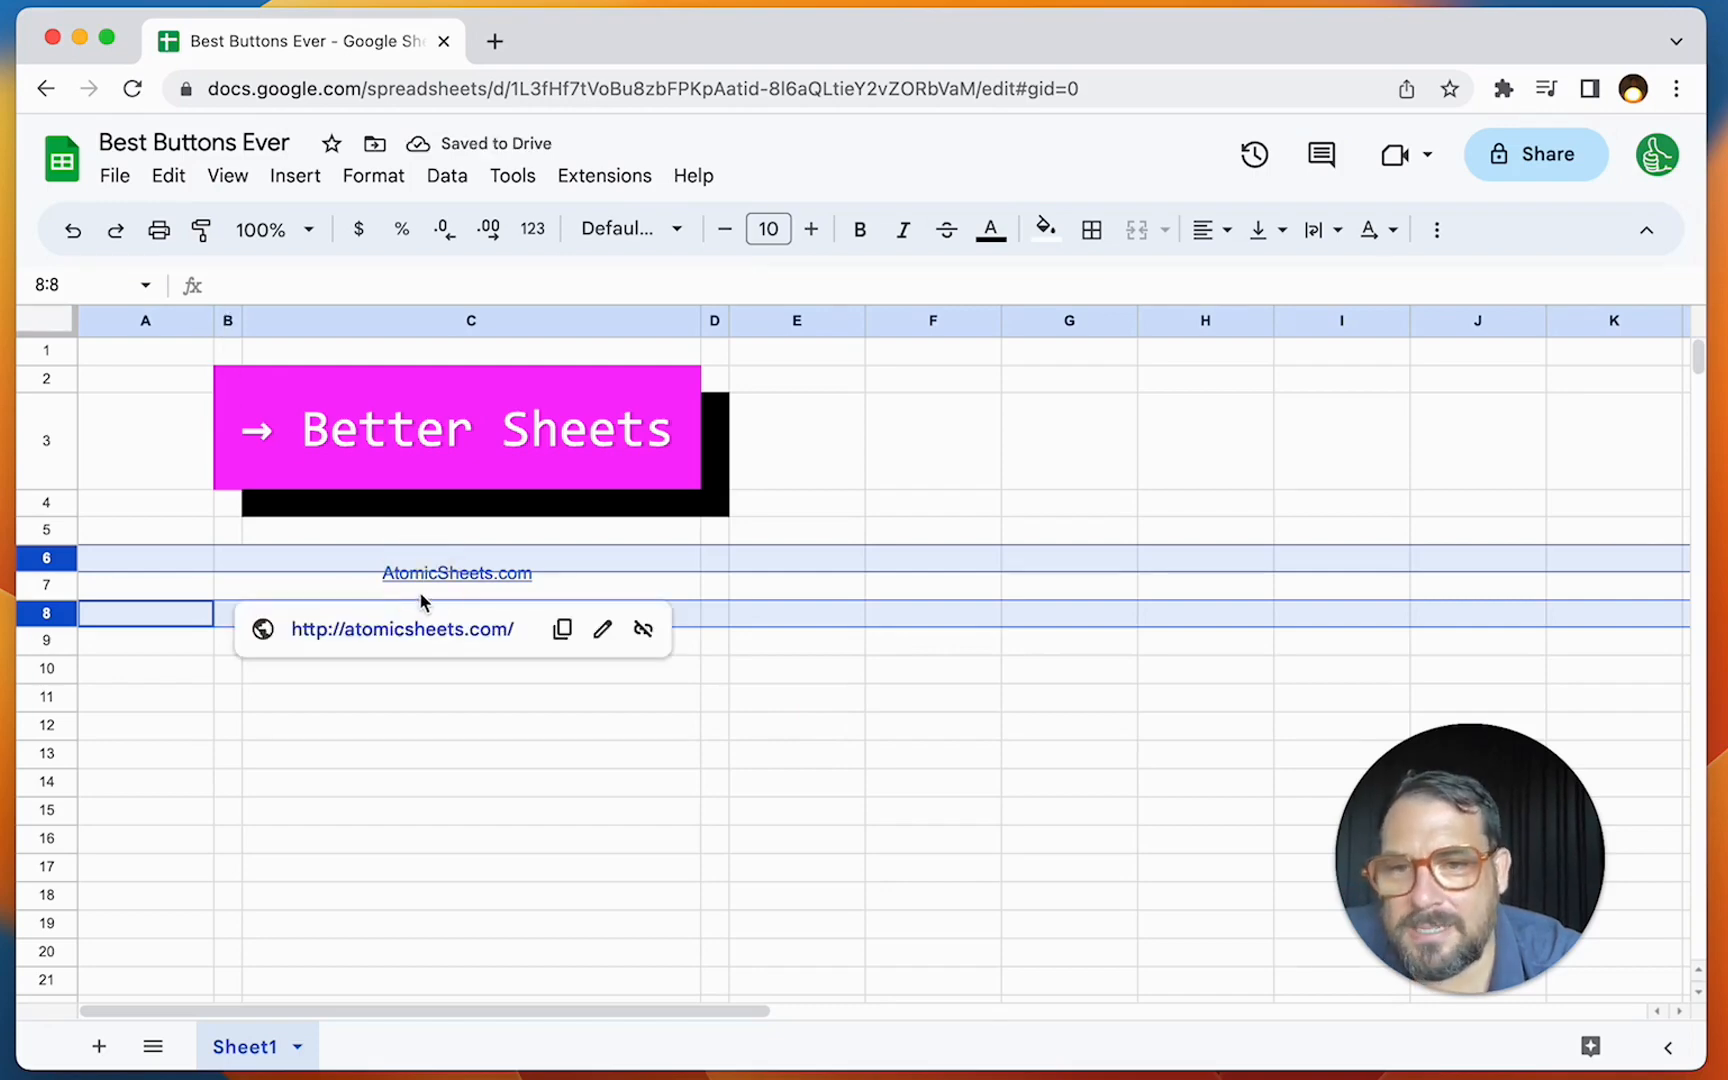
click(566, 597)
drag(46, 598, 46, 680)
click(446, 326)
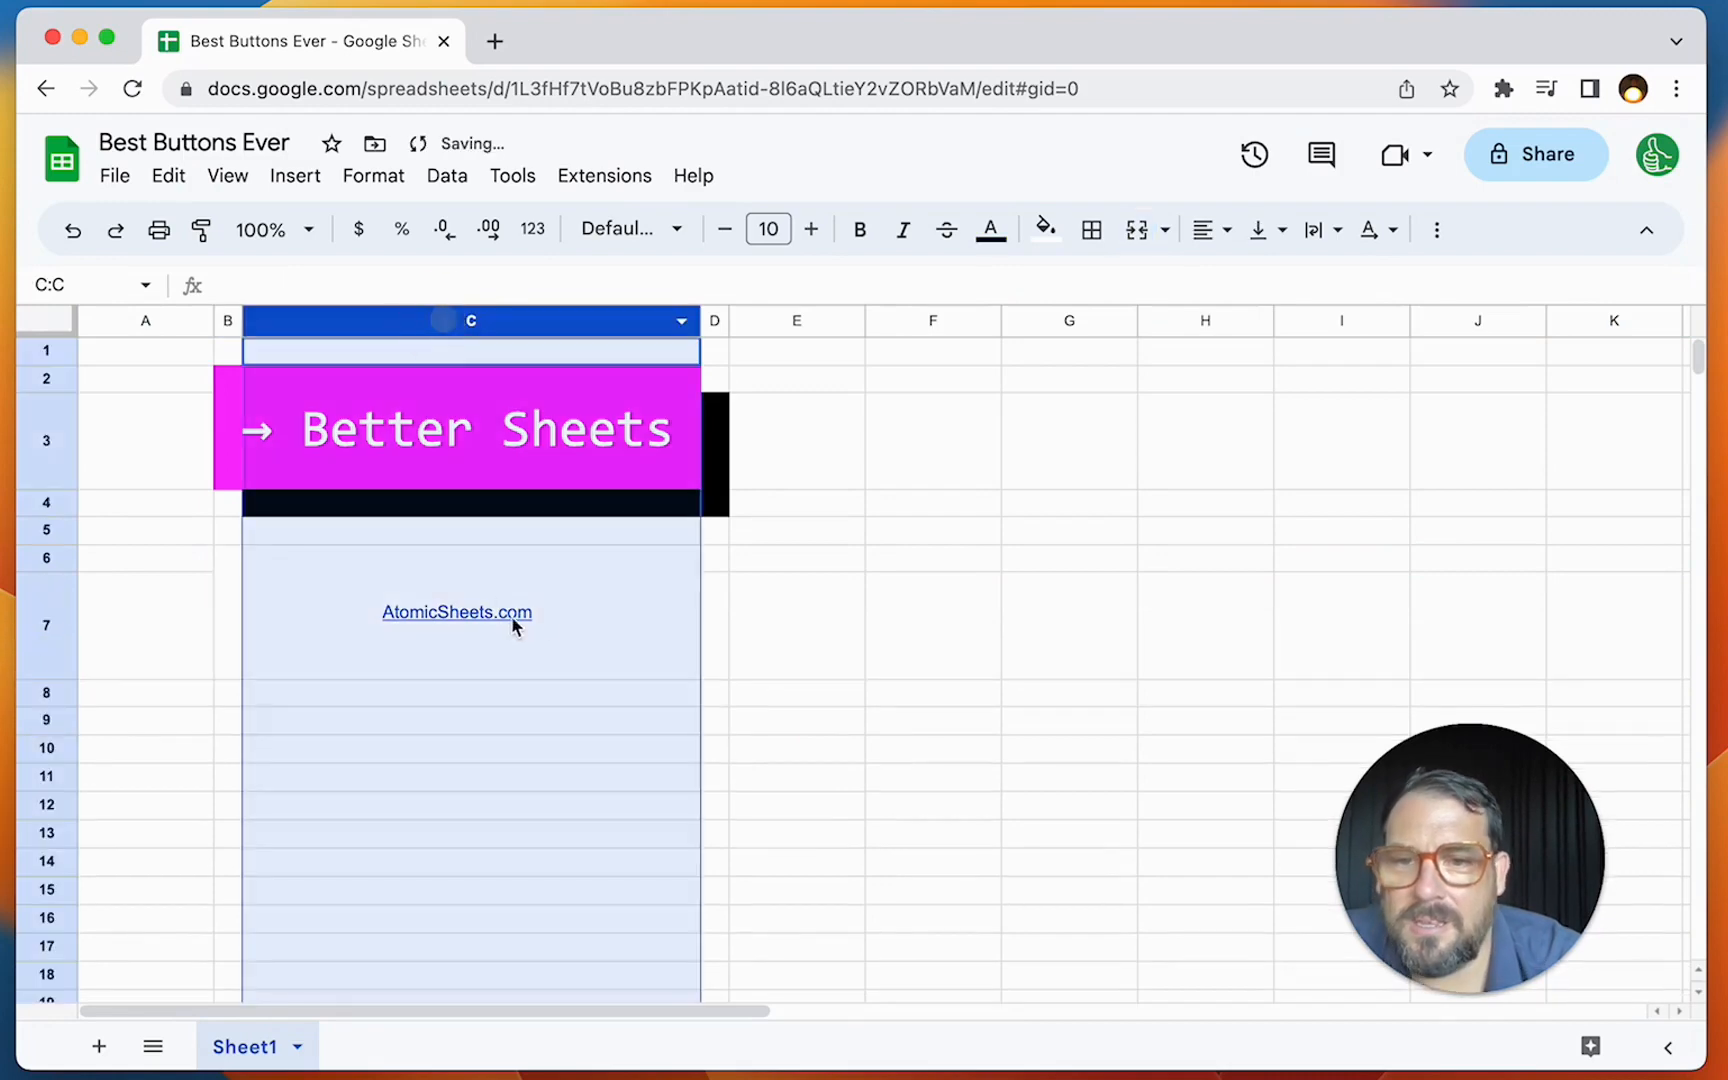
Step: Fill the merged AtomicSheets.com cell with purple
click(559, 608)
click(1045, 231)
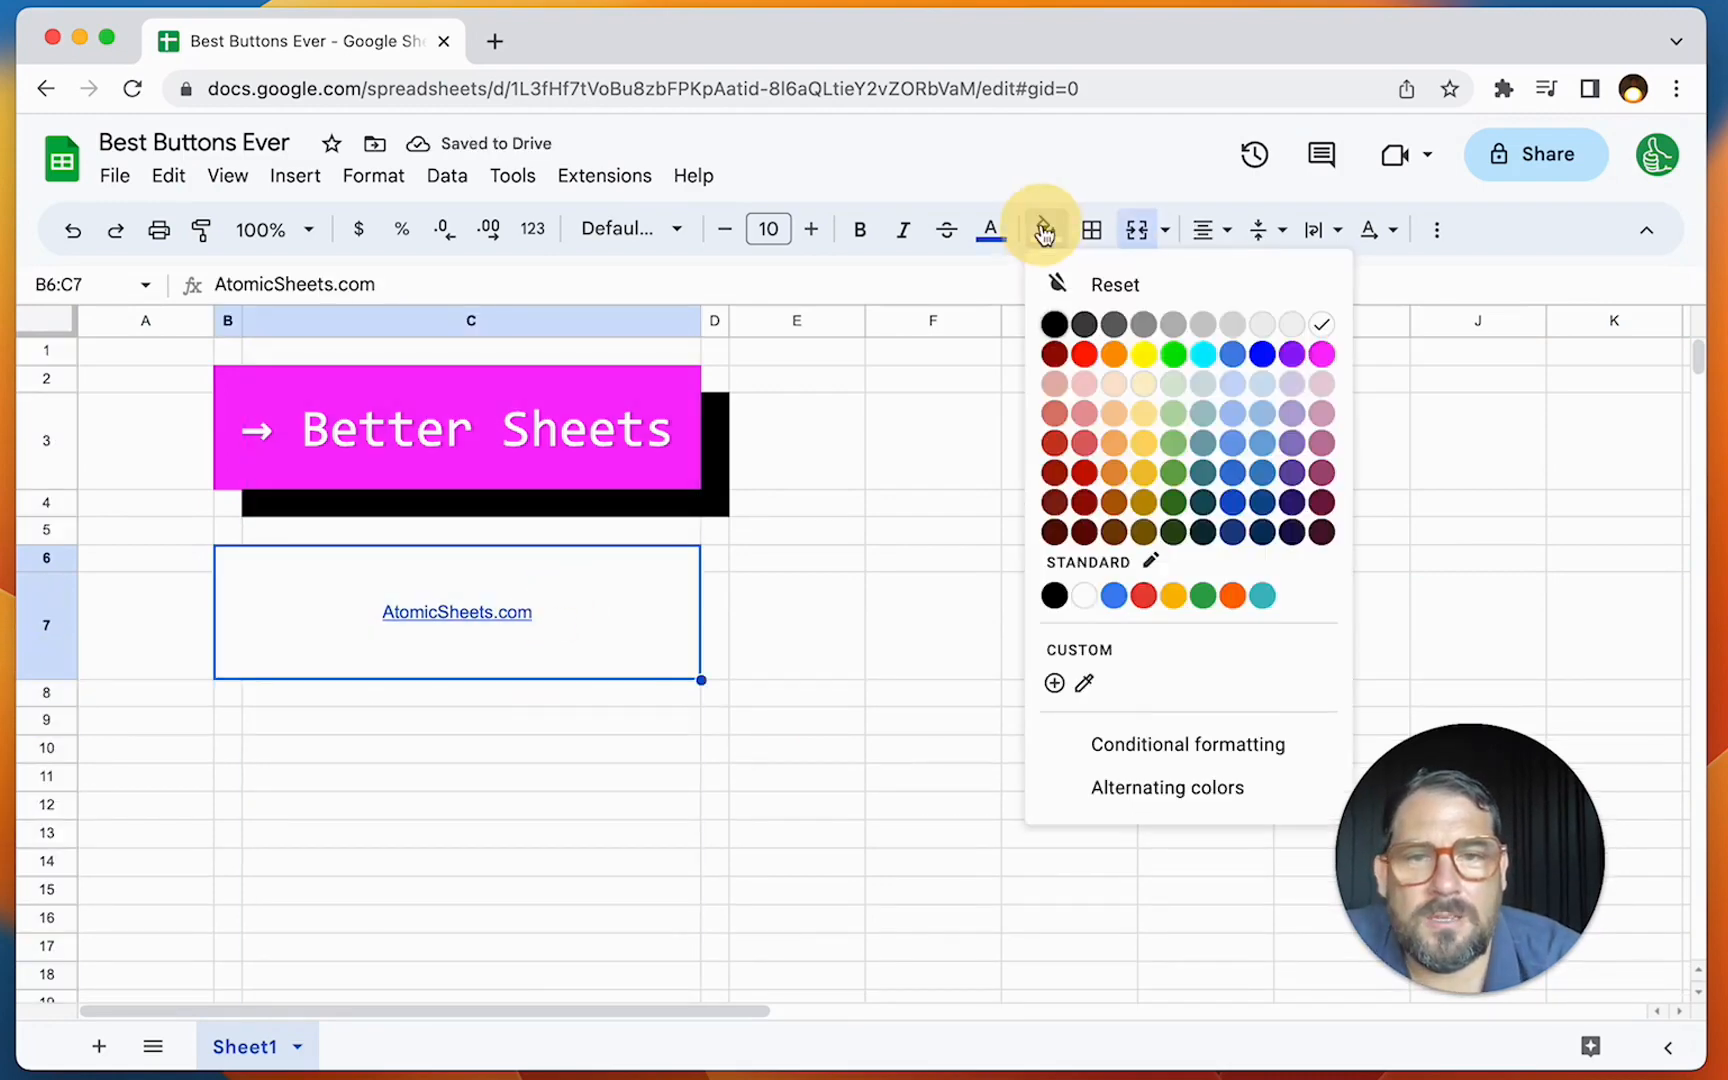
click(1290, 356)
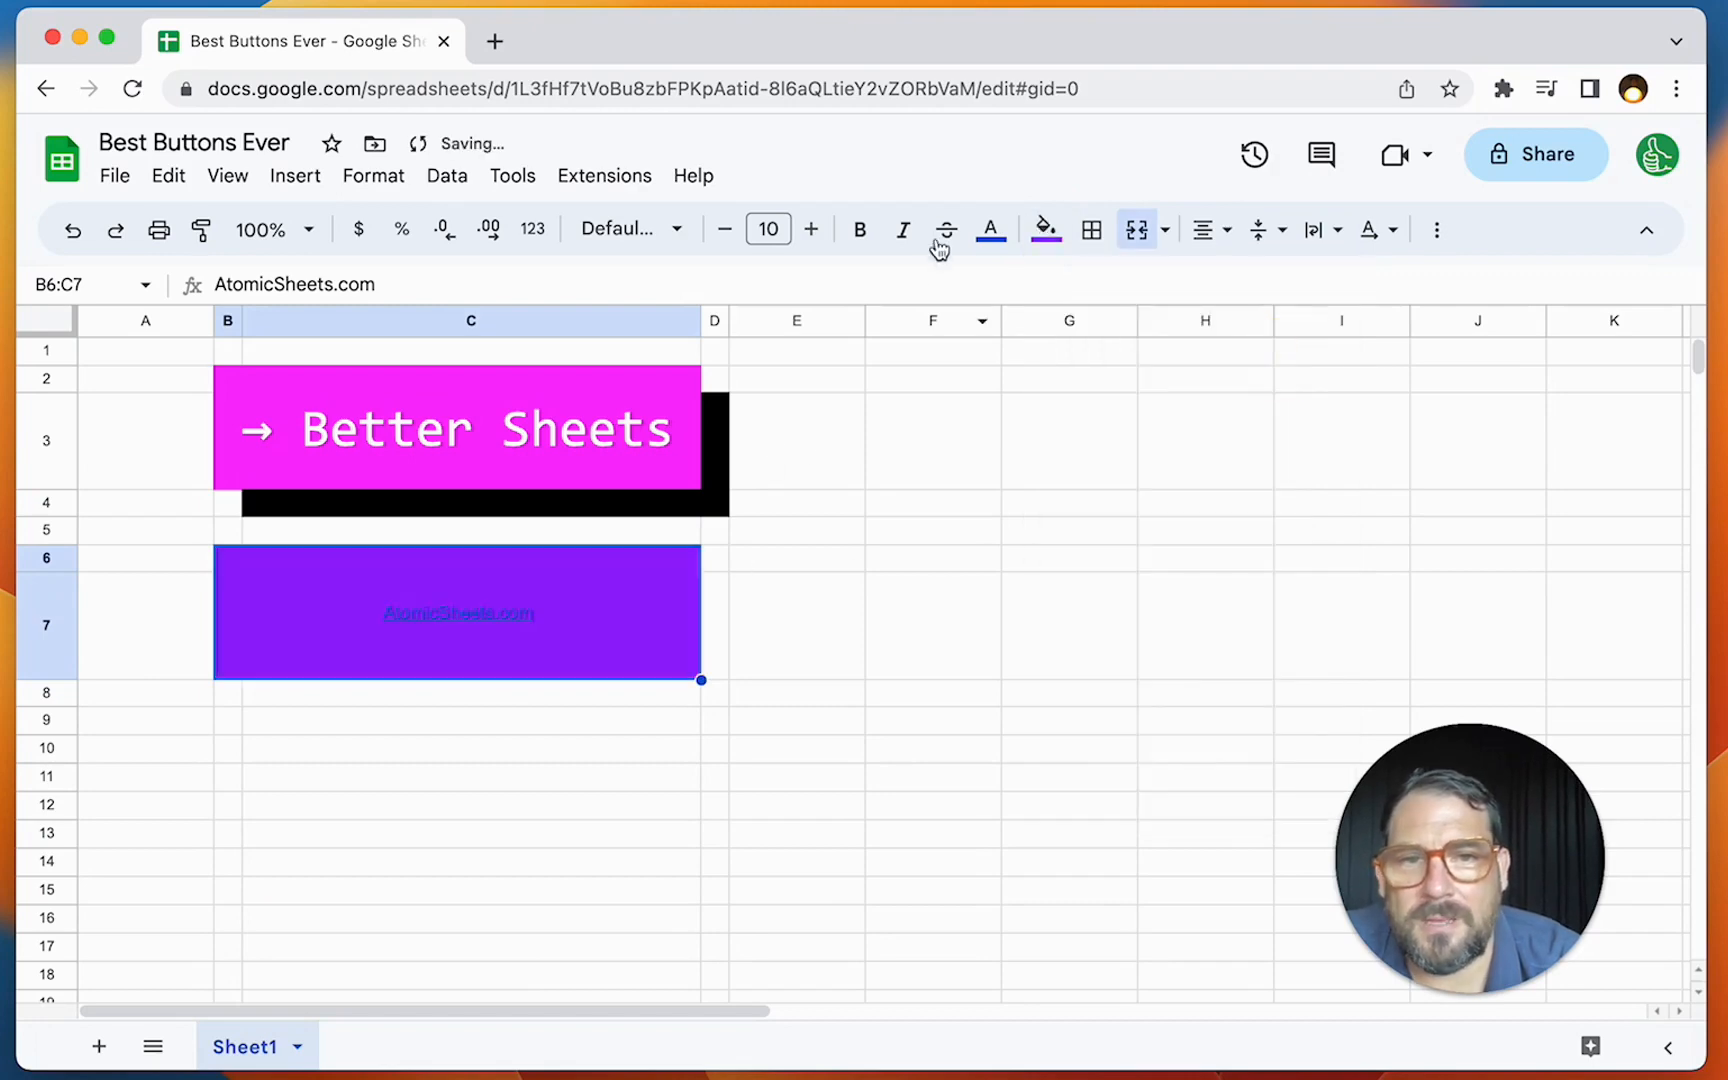
click(986, 235)
click(1253, 336)
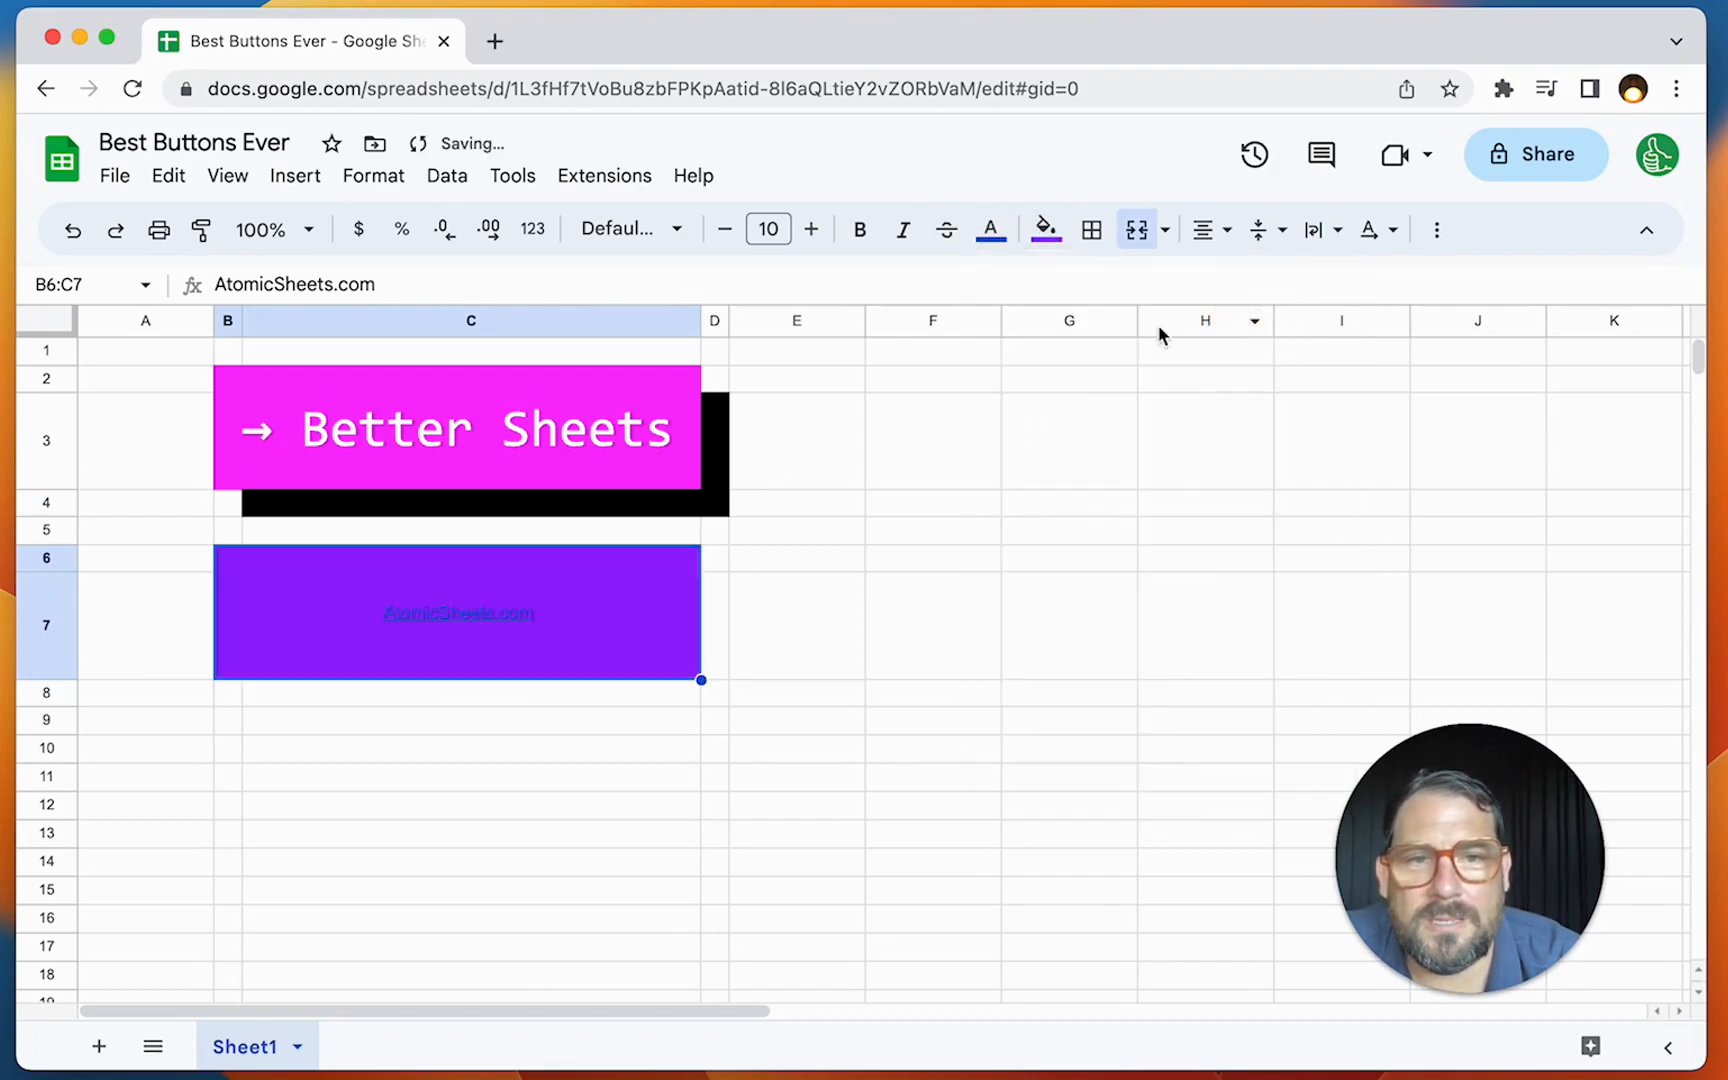
Step: Copy only the Better Sheets button's format onto the AtomicSheets.com cell and fill that cell with purple
click(692, 405)
right_click(692, 405)
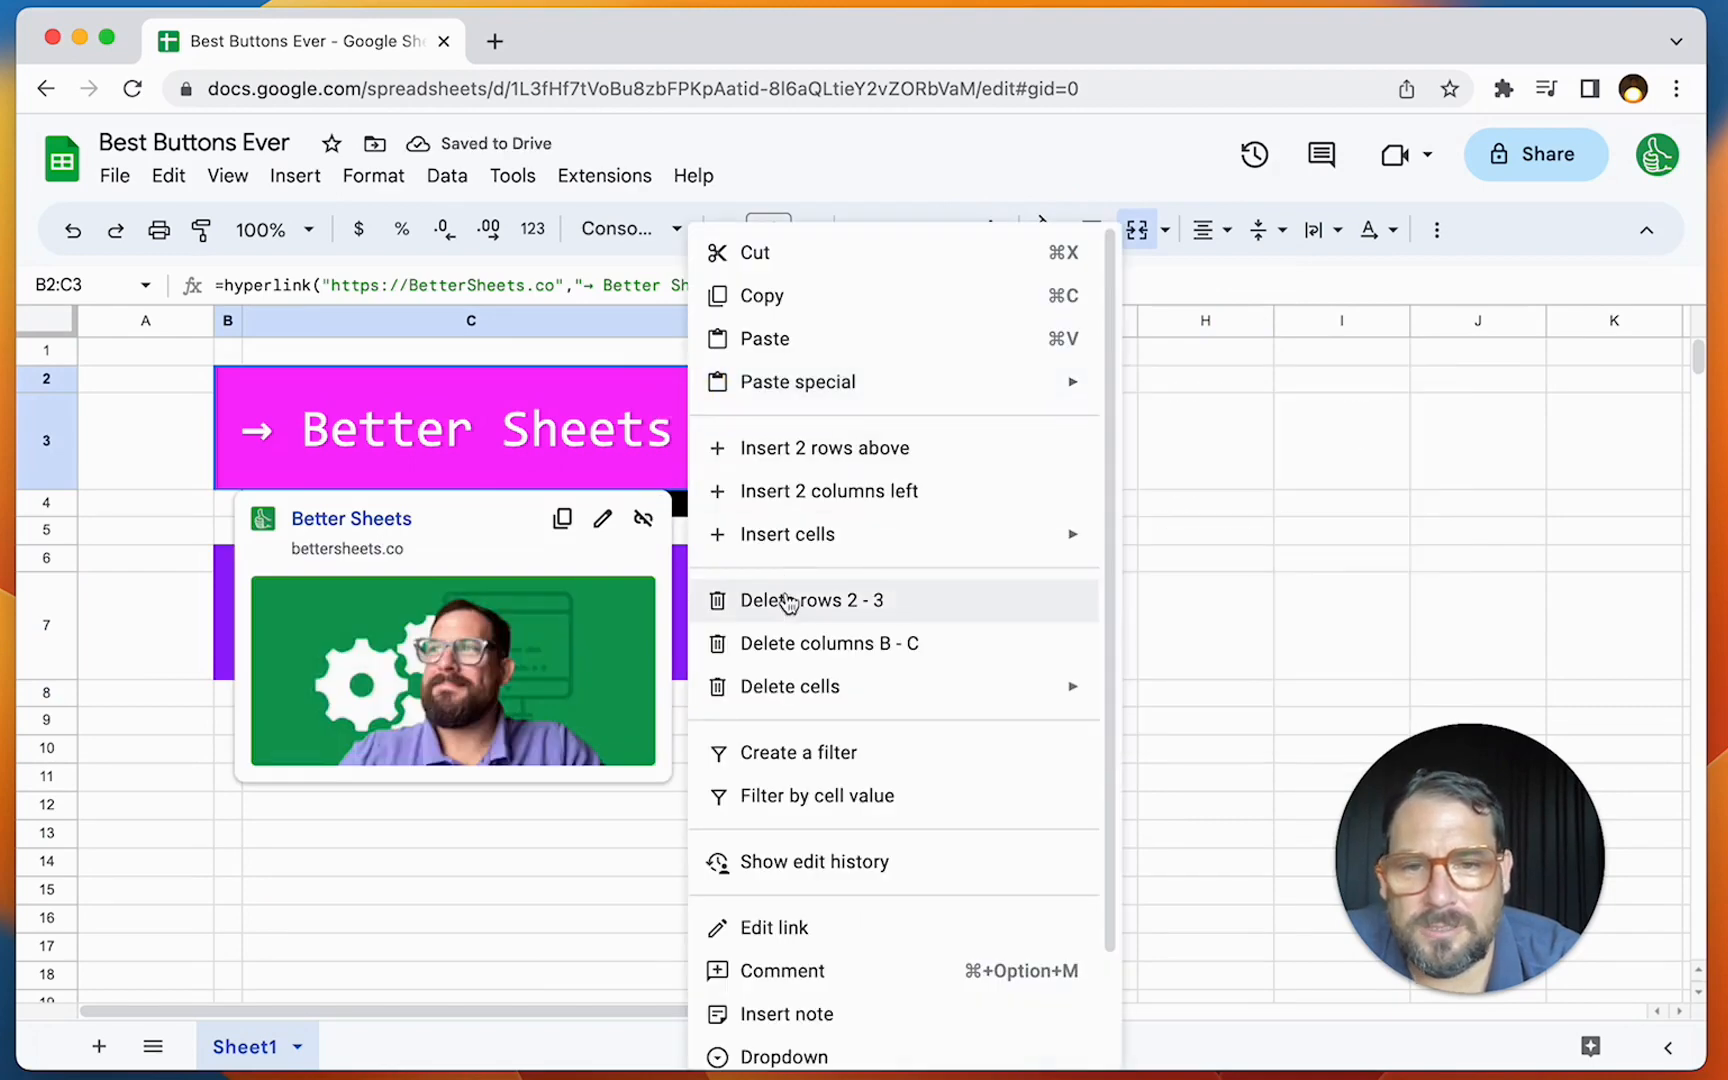
click(722, 293)
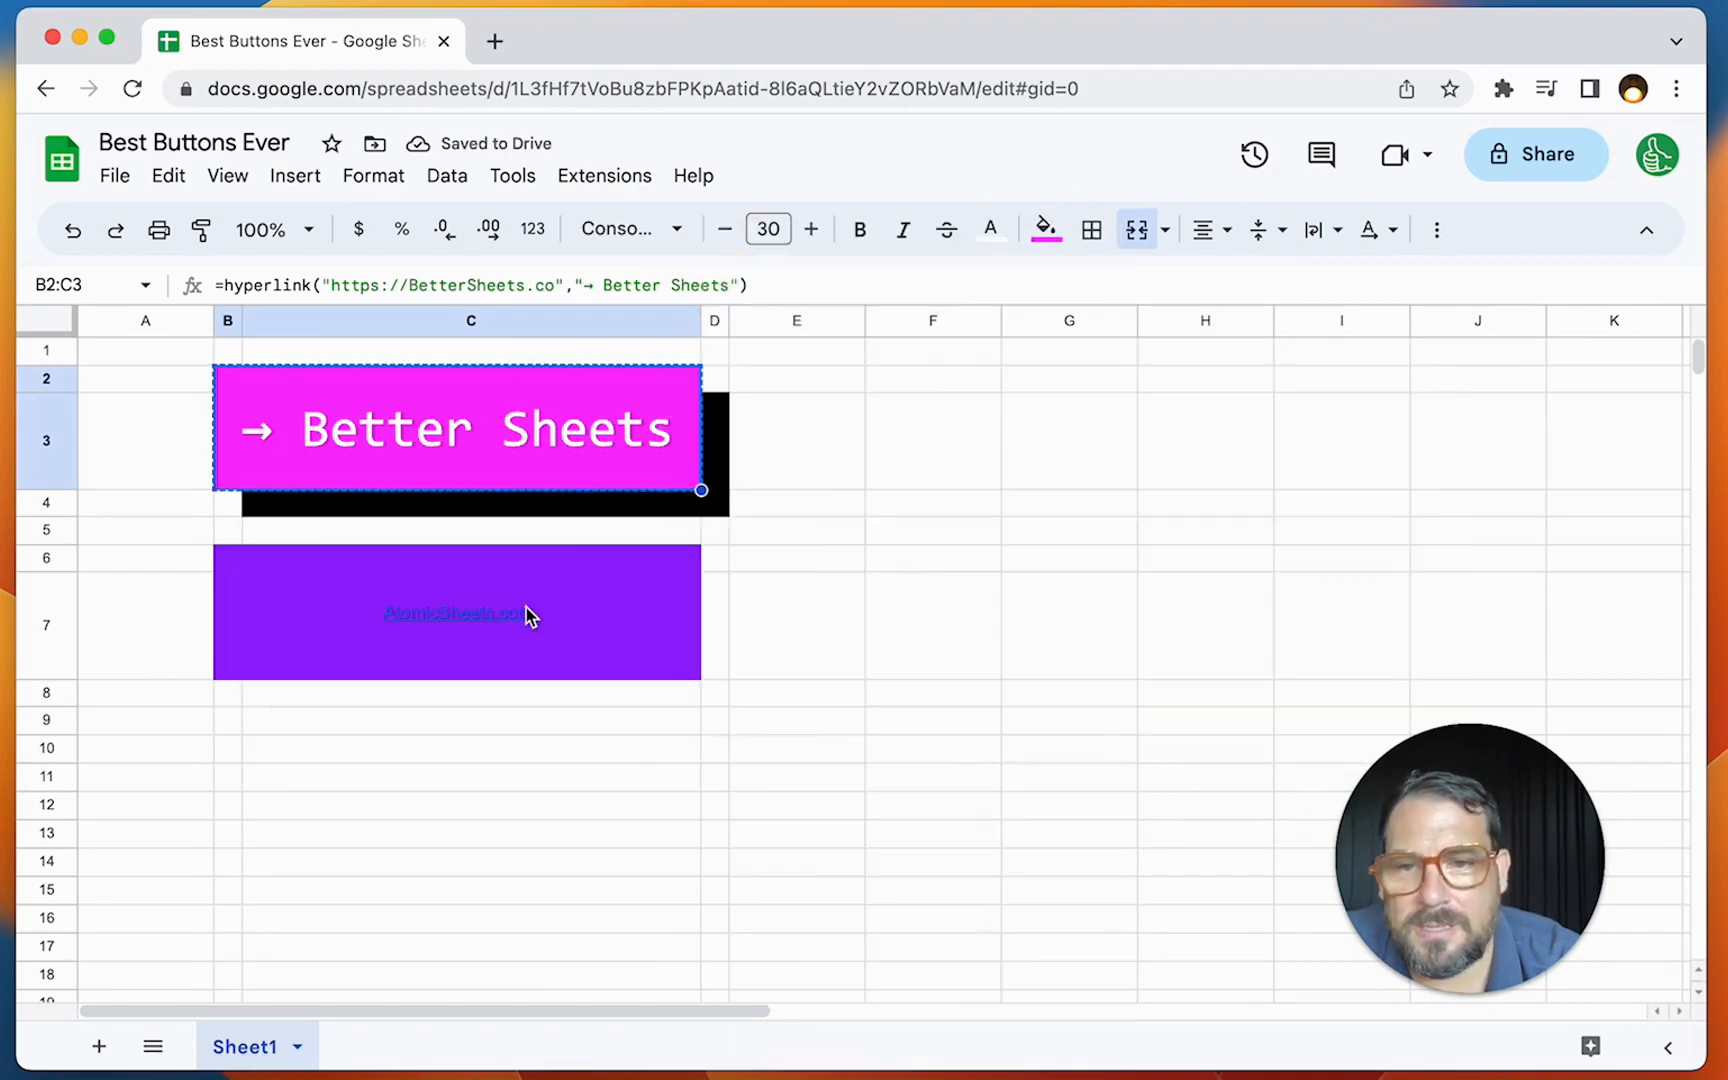
right_click(525, 612)
mouse_move(798, 393)
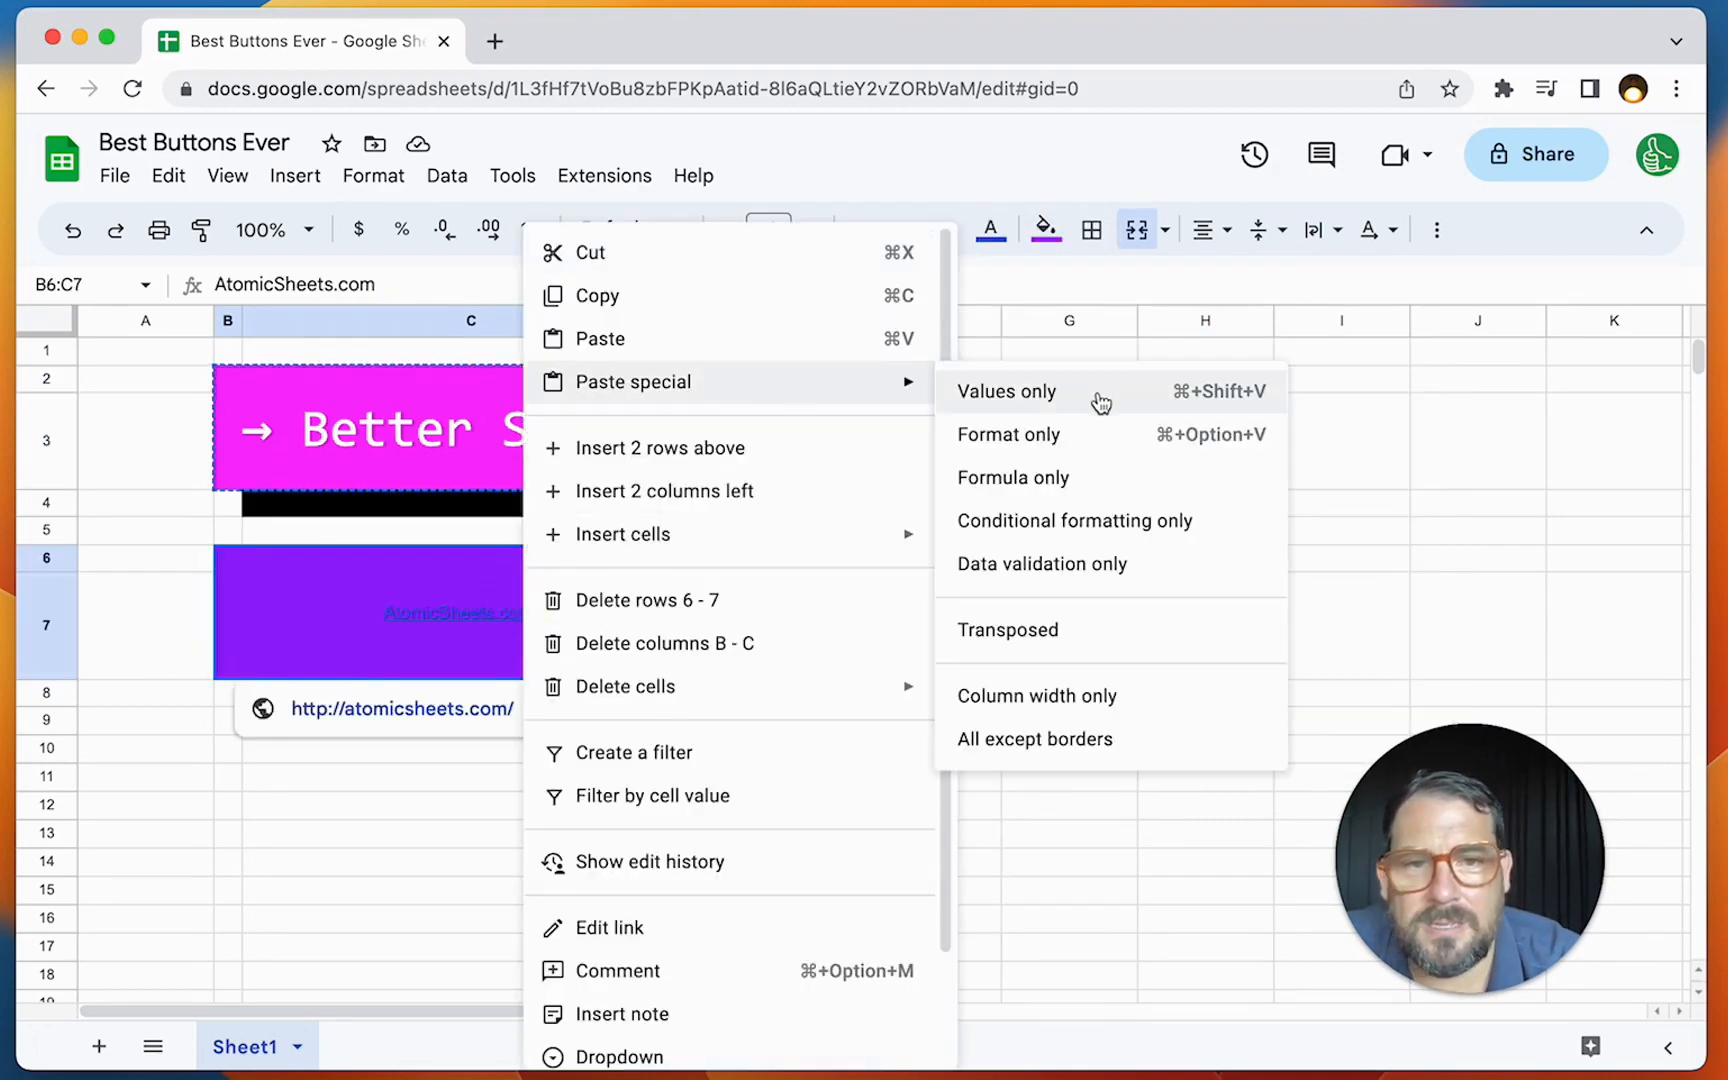
click(1095, 434)
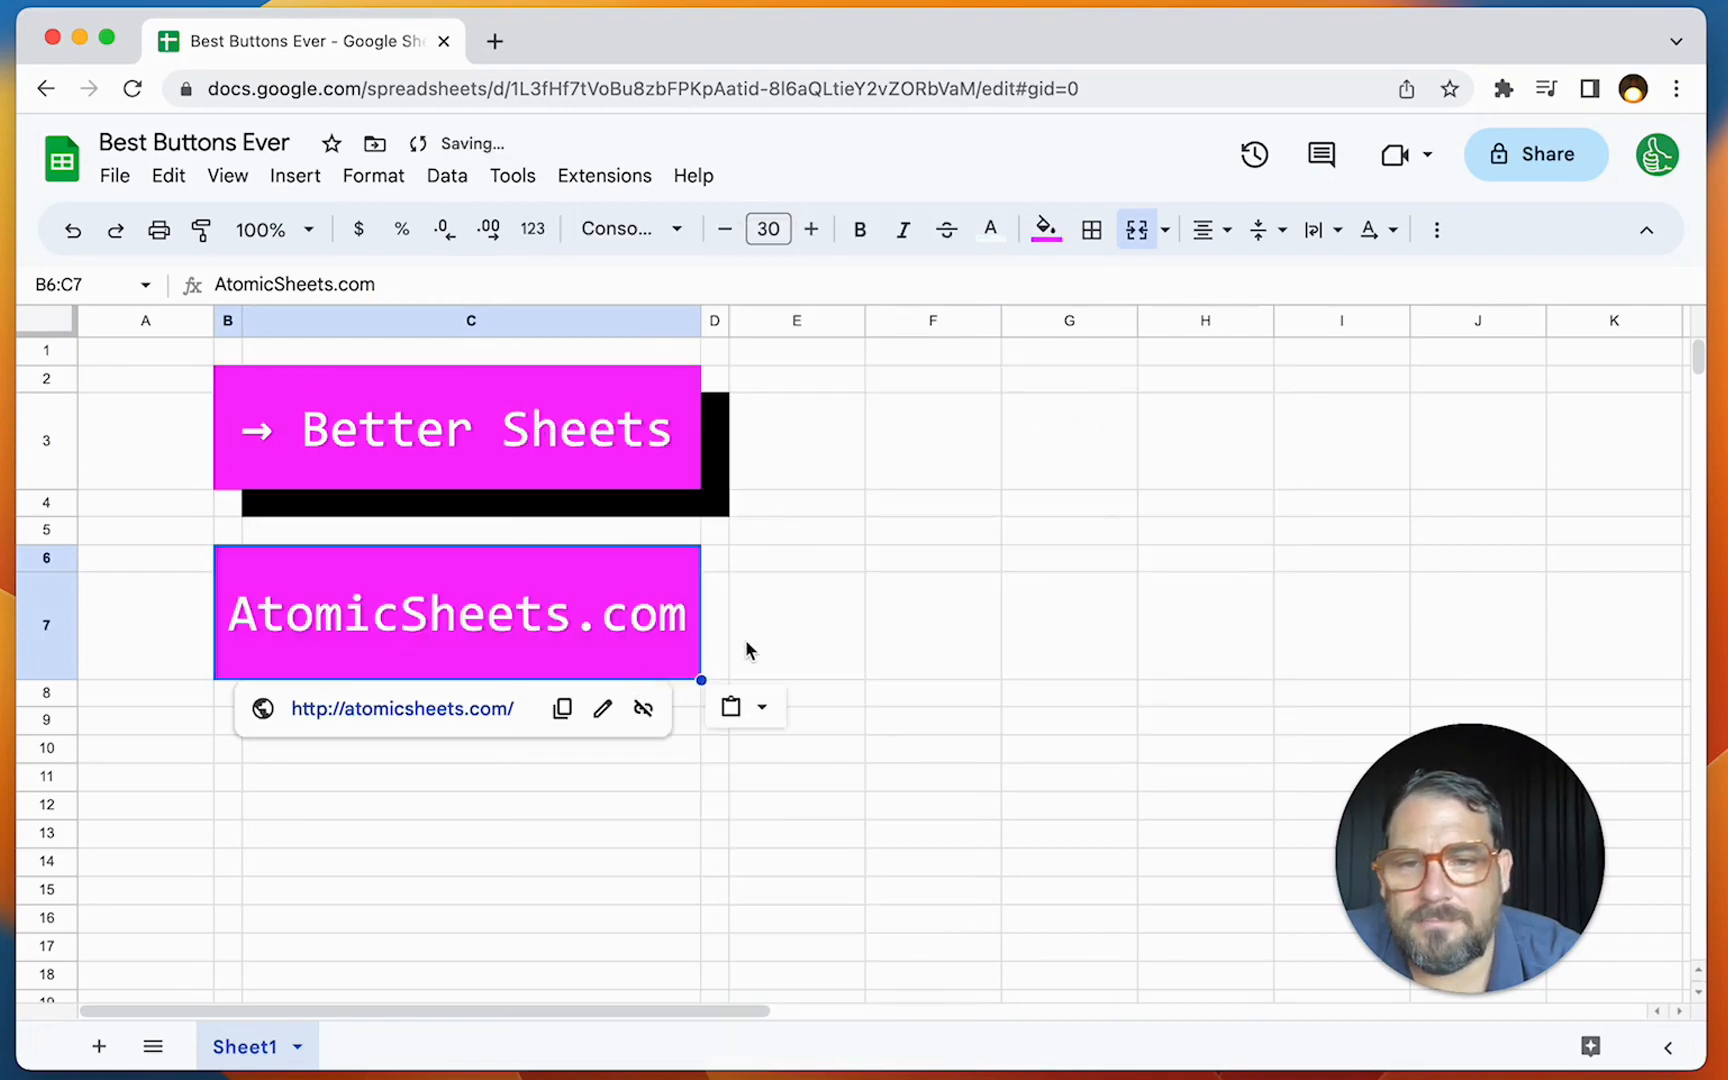
click(1045, 229)
click(1302, 358)
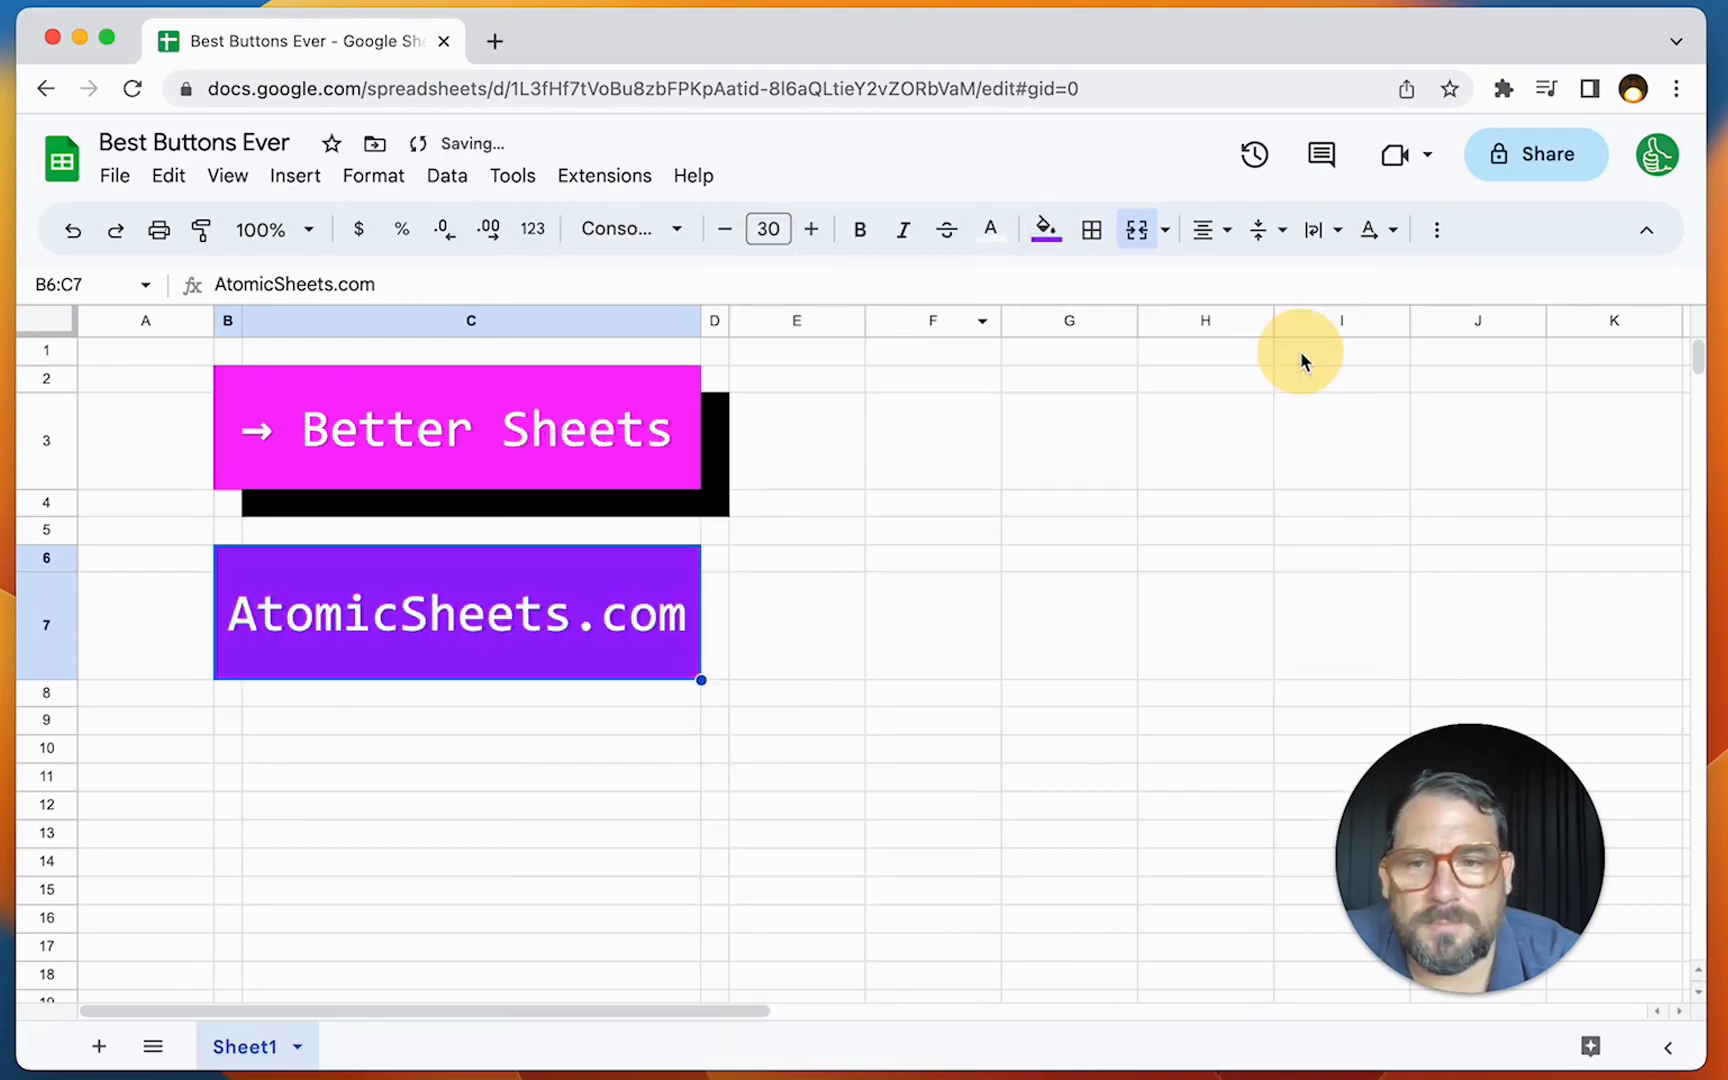
Step: Copy the Better Sheets button and paste only its formula into the purple cell
right_click(630, 606)
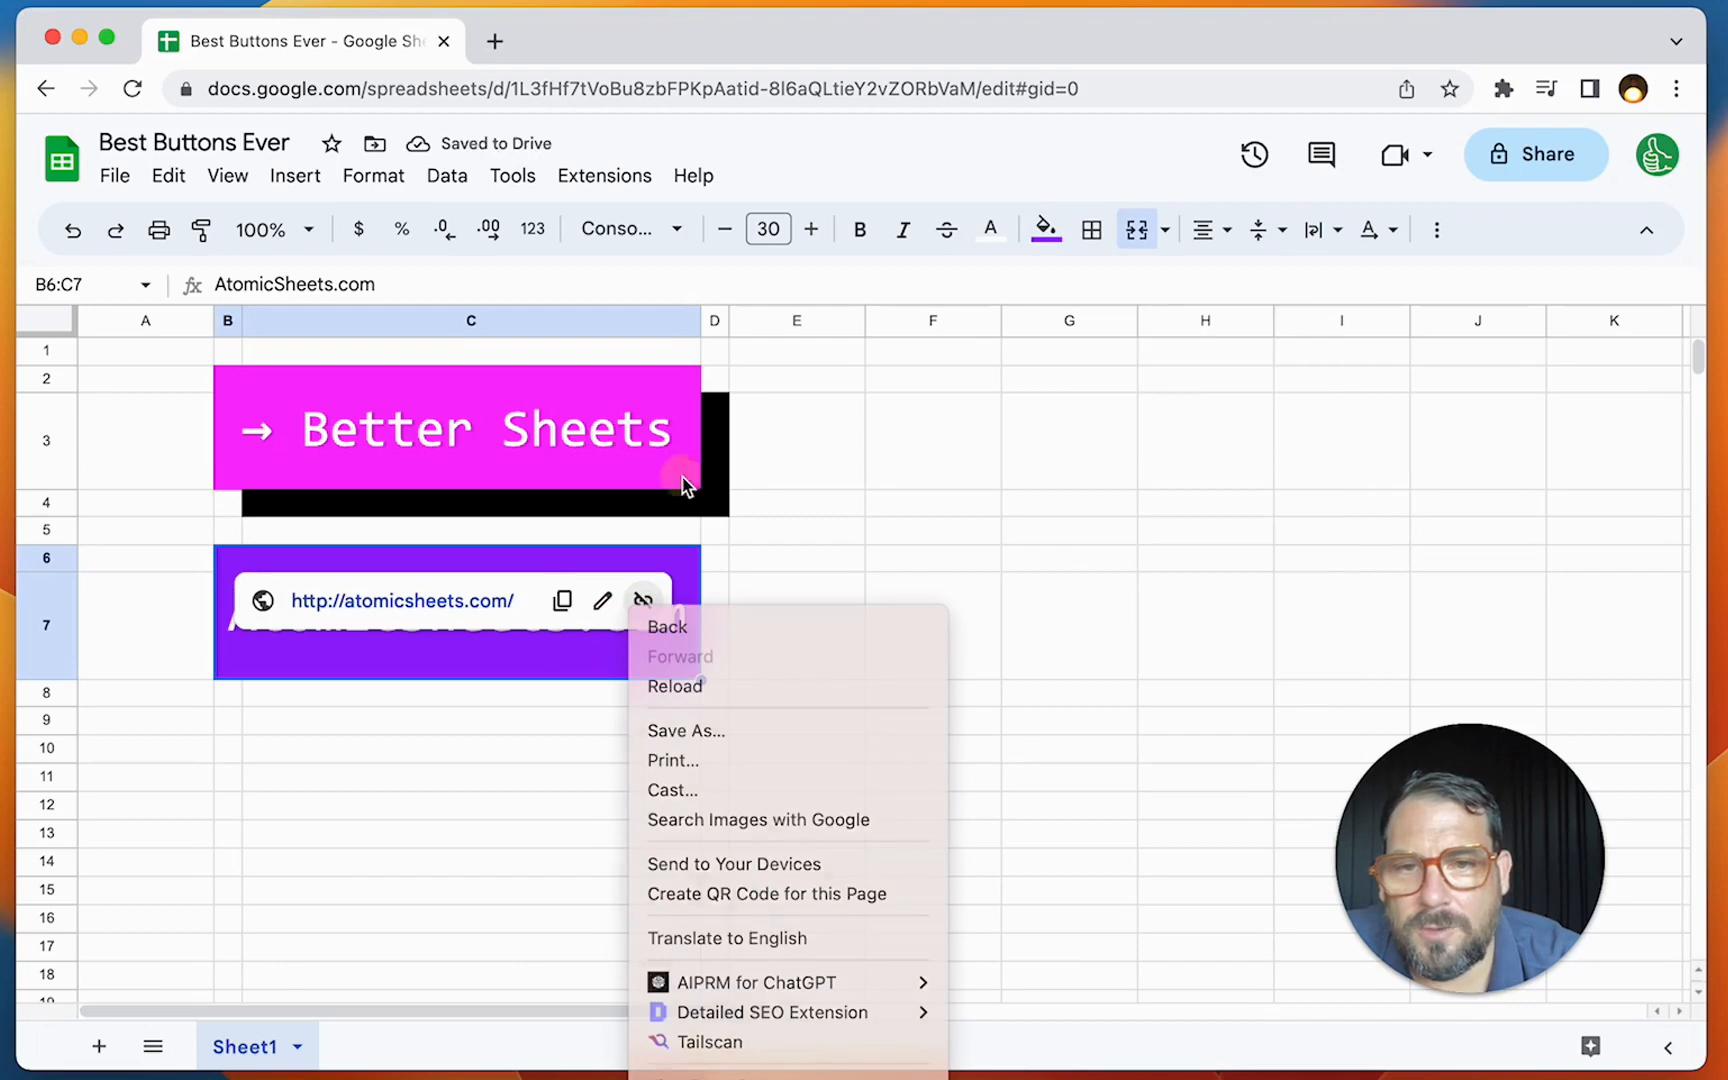
click(683, 487)
click(672, 452)
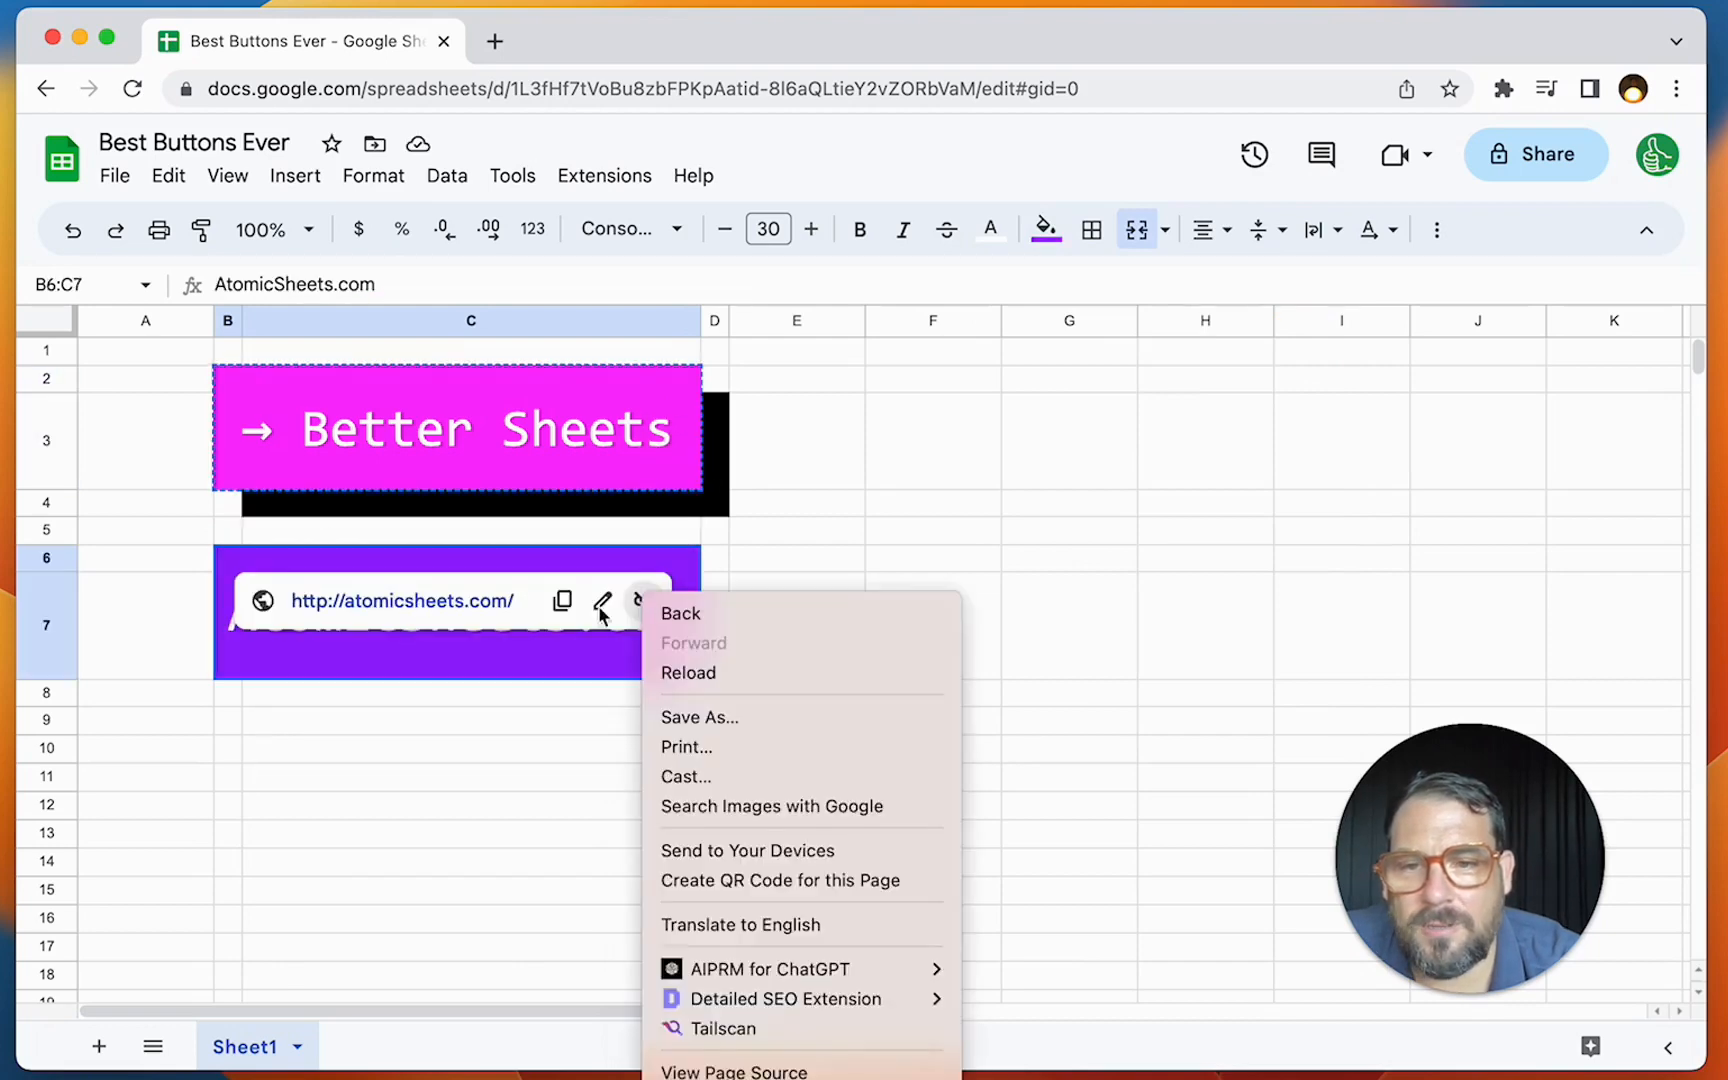
click(558, 640)
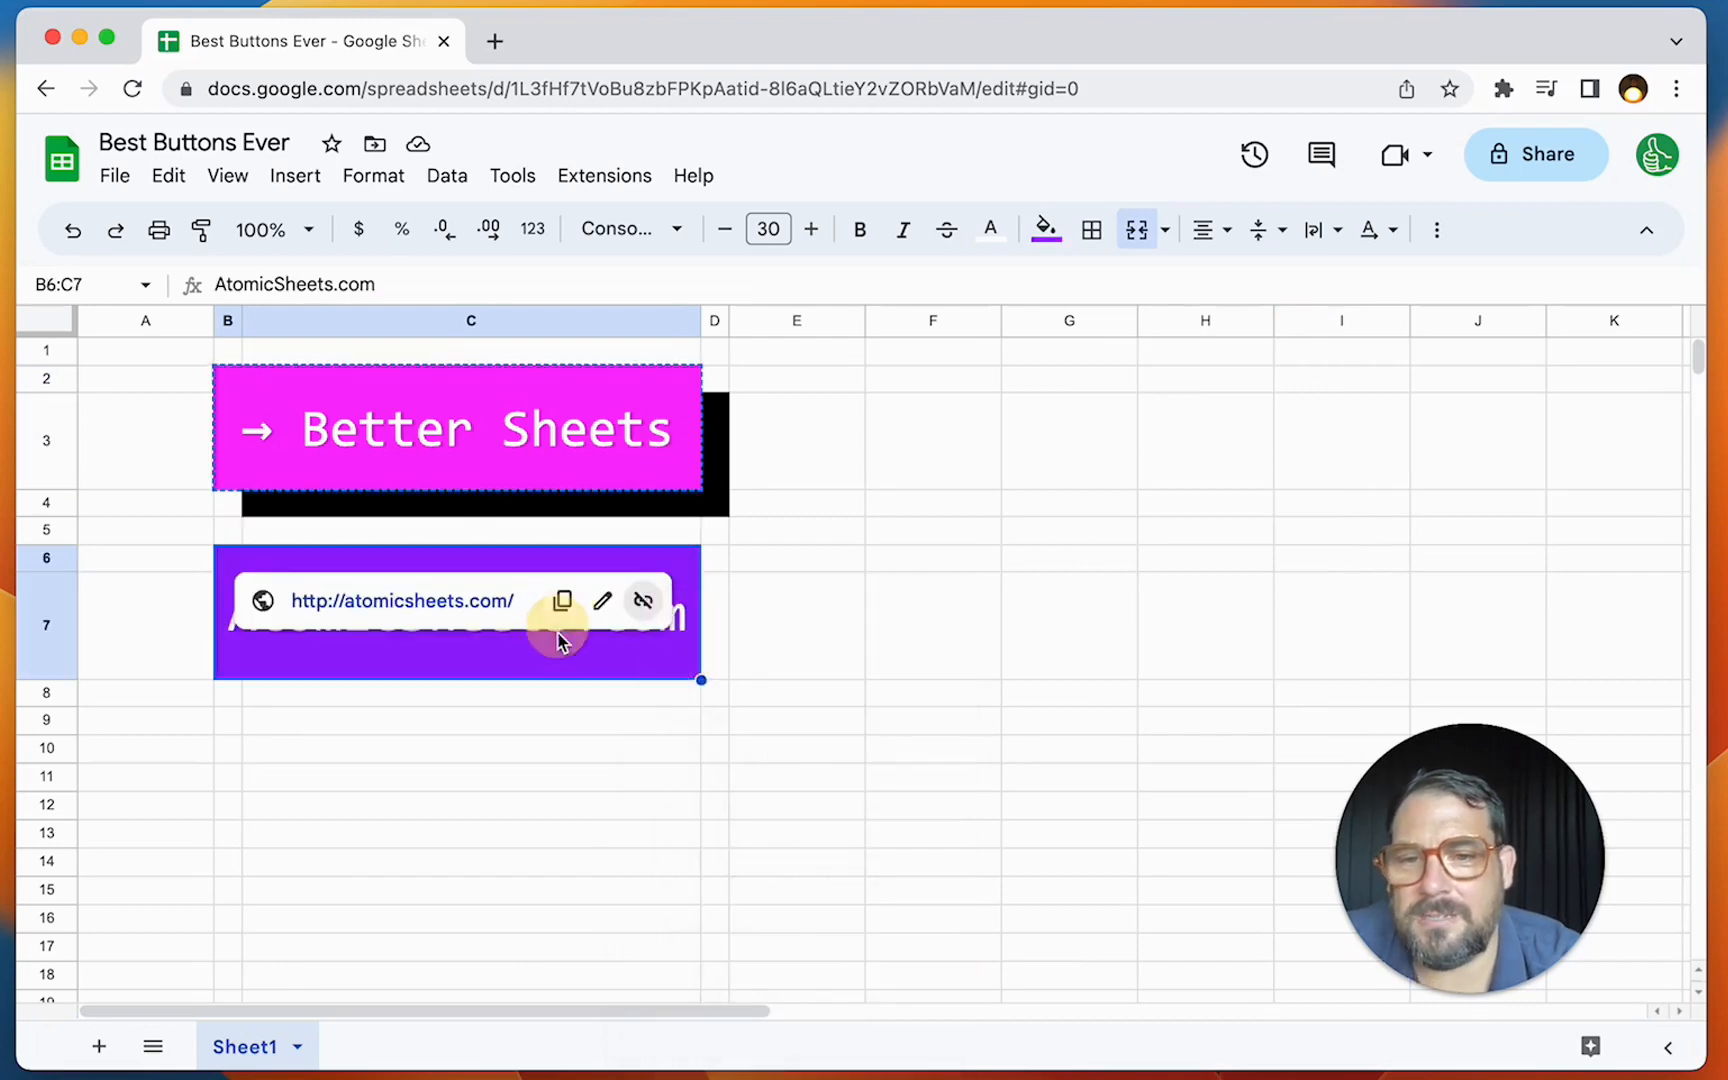
right_click(553, 652)
mouse_move(818, 404)
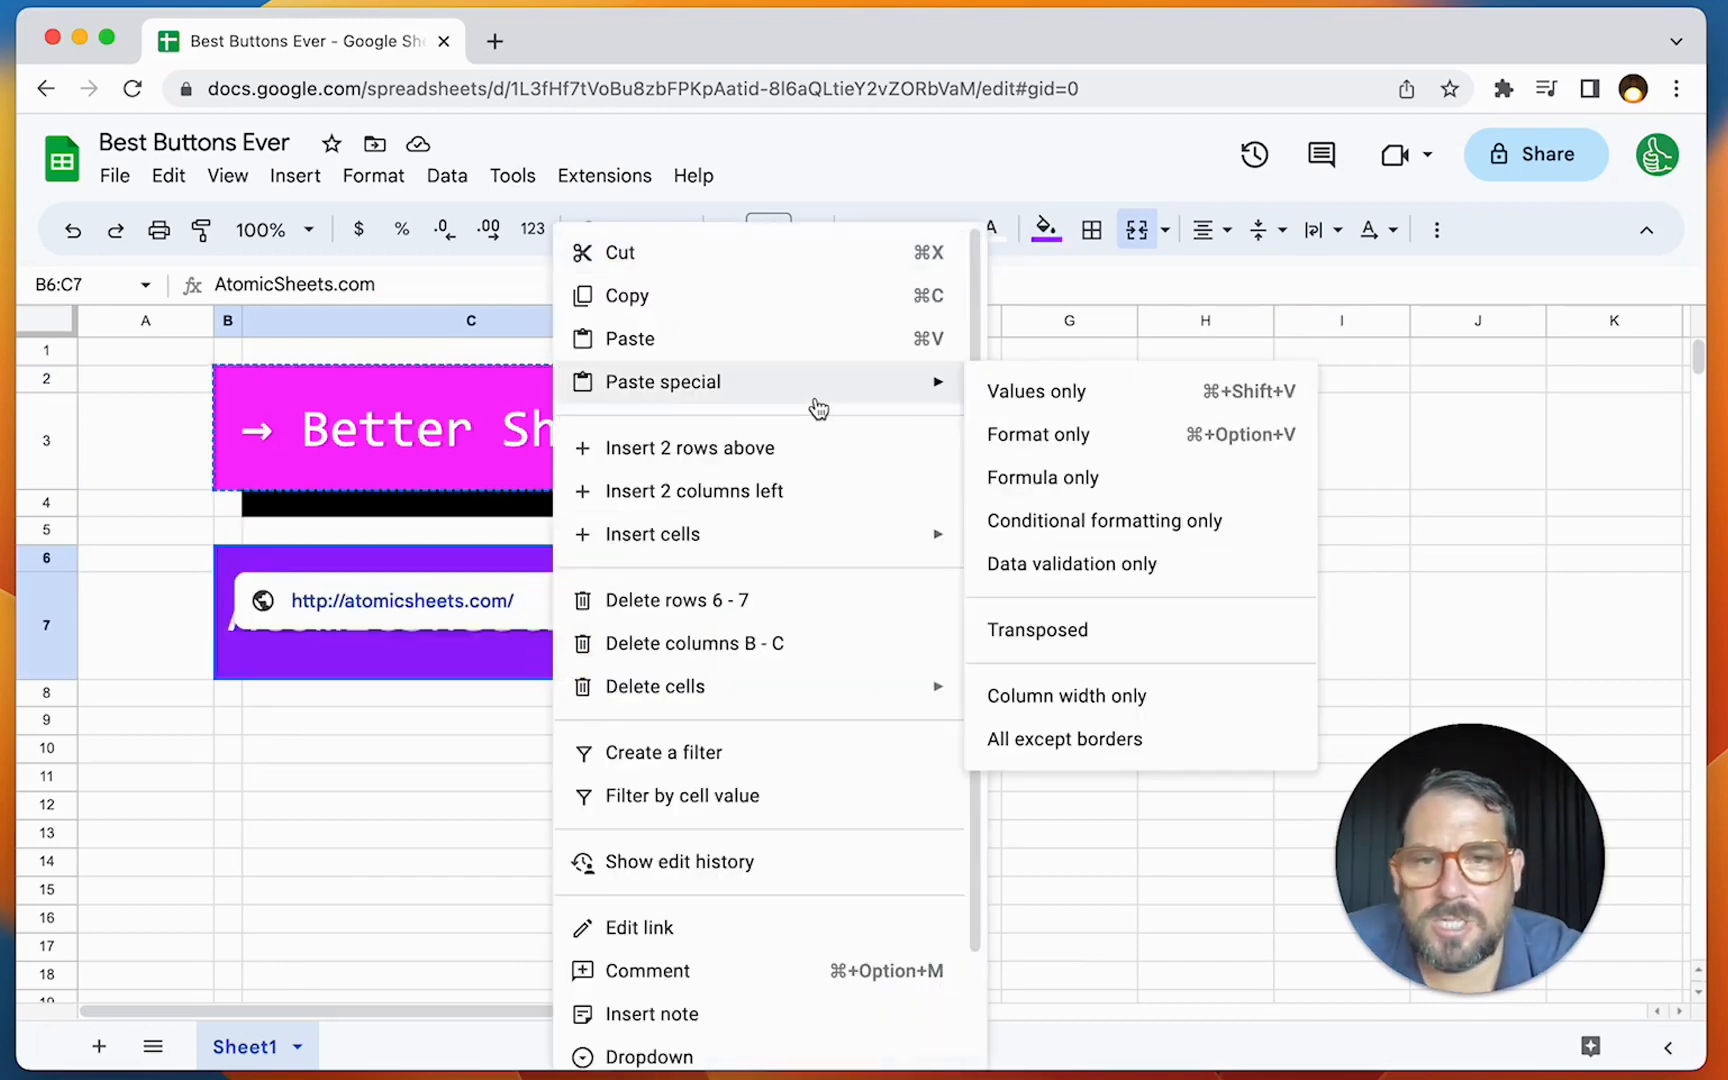
click(1088, 480)
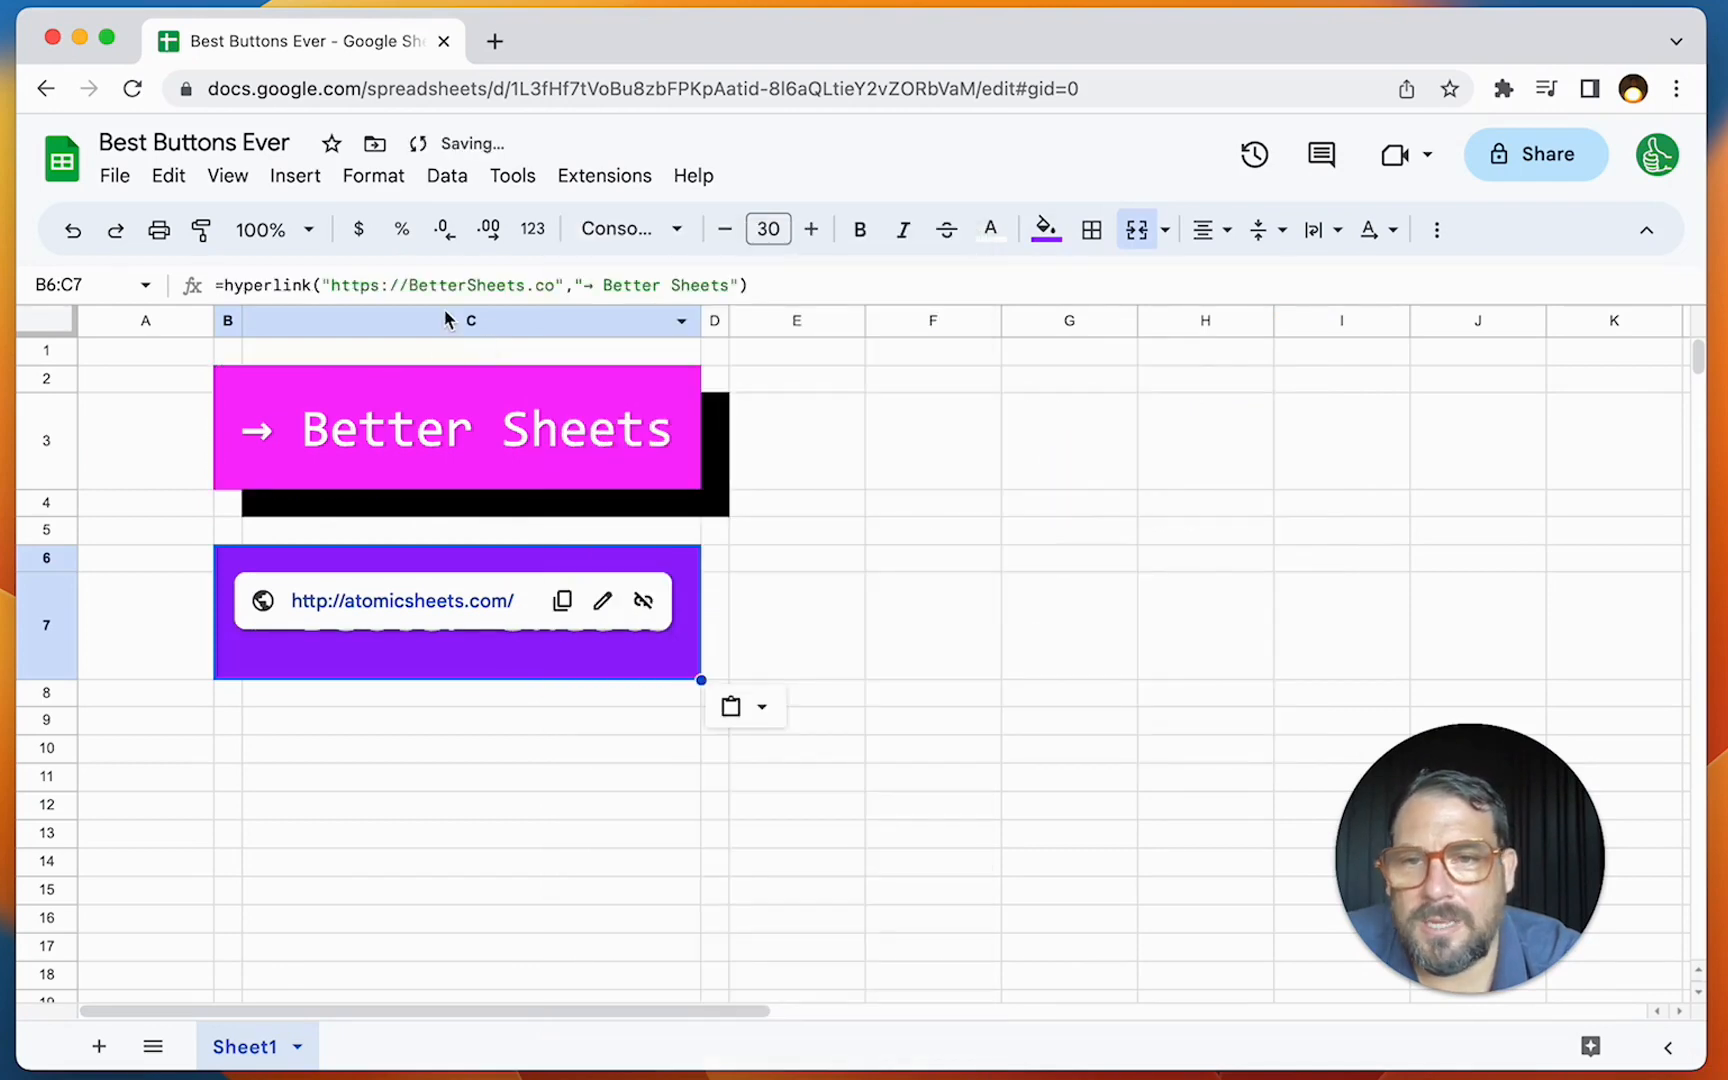
drag(408, 285, 553, 285)
text(A)
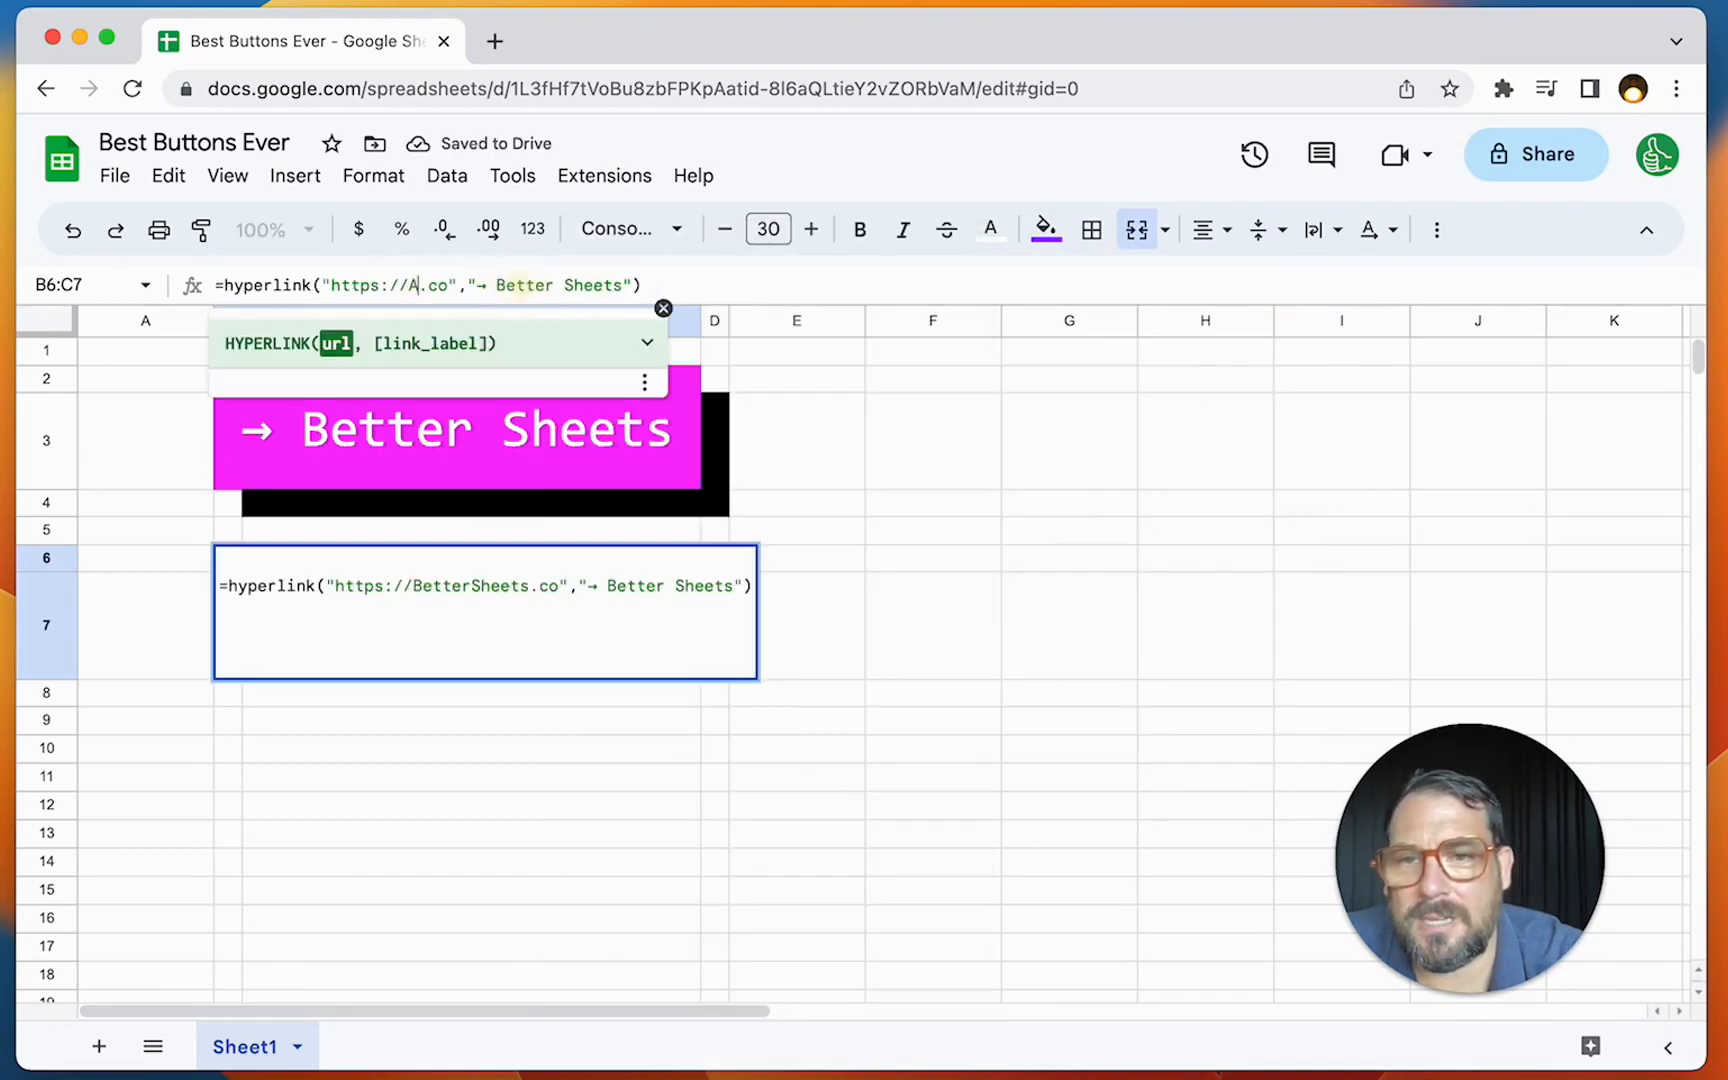
text(omtic)
key(BackSpace)
key(BackSpace)
key(BackSpace)
key(BackSpace)
key(BackSpace)
text(tomic)
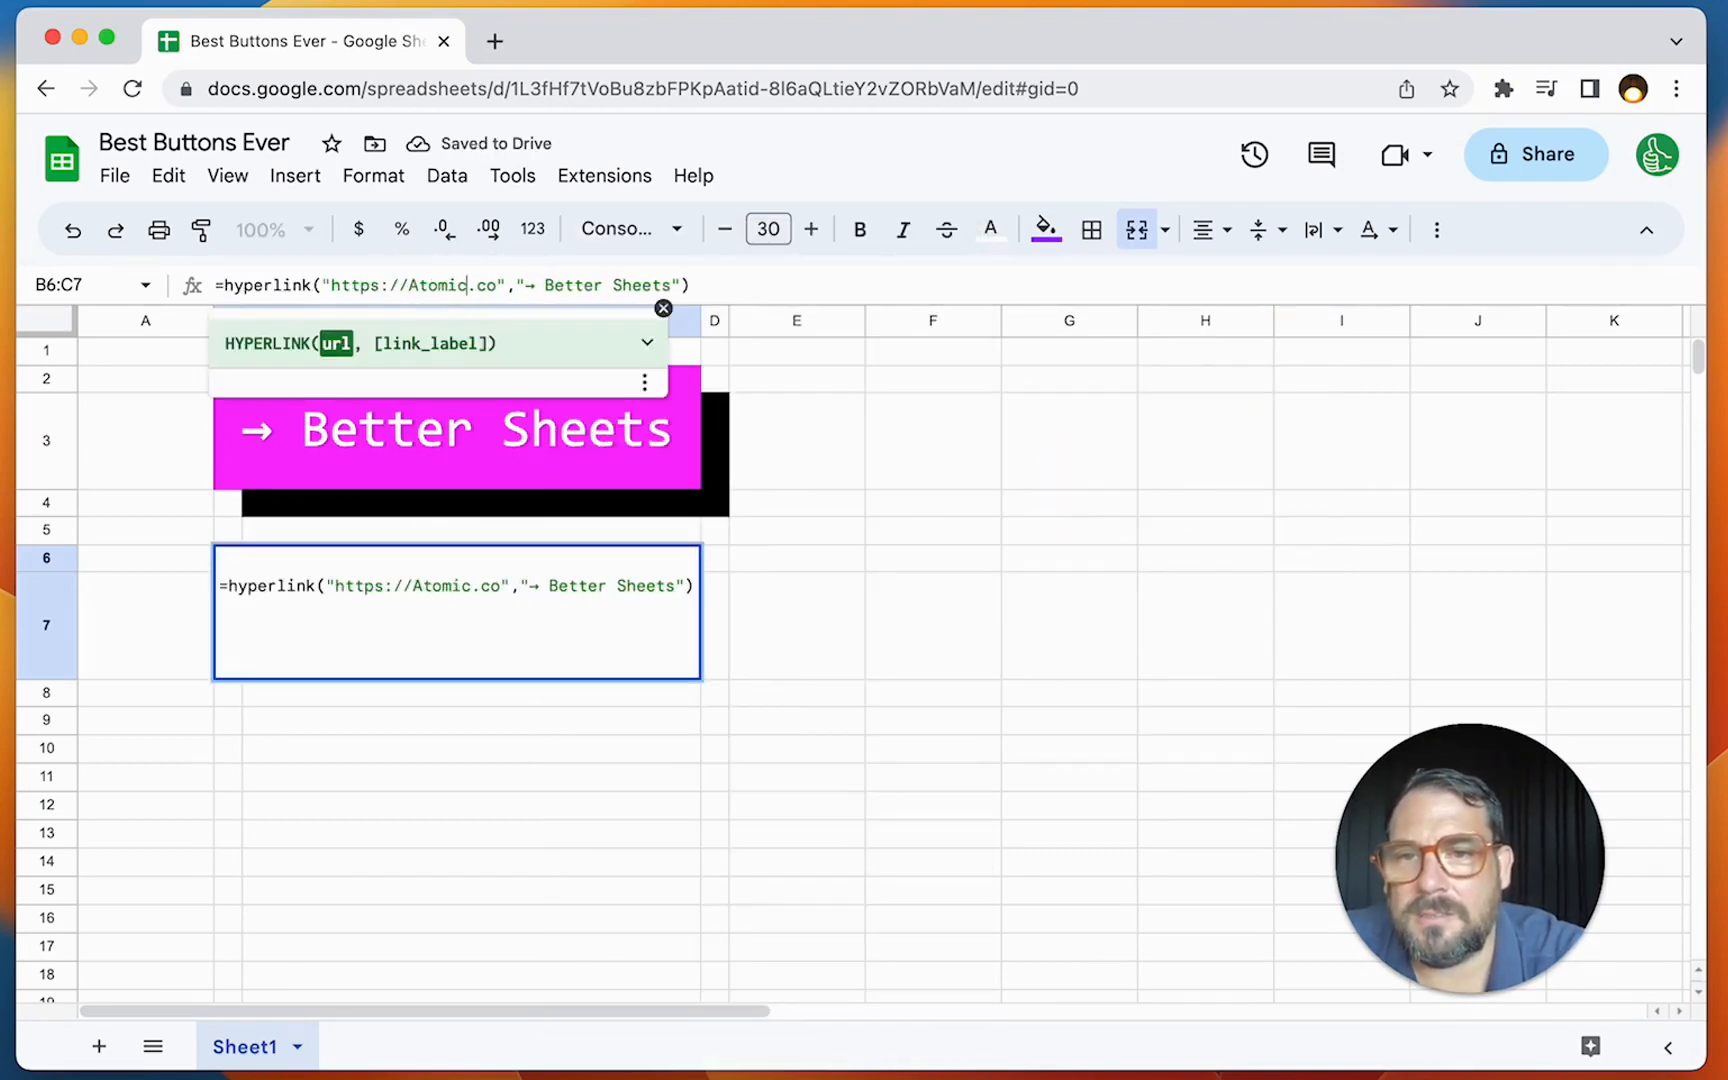
text(Sheets)
Step: Change the link label in the purple cell's formula to → Atomic Sheets
drag(600, 287, 735, 285)
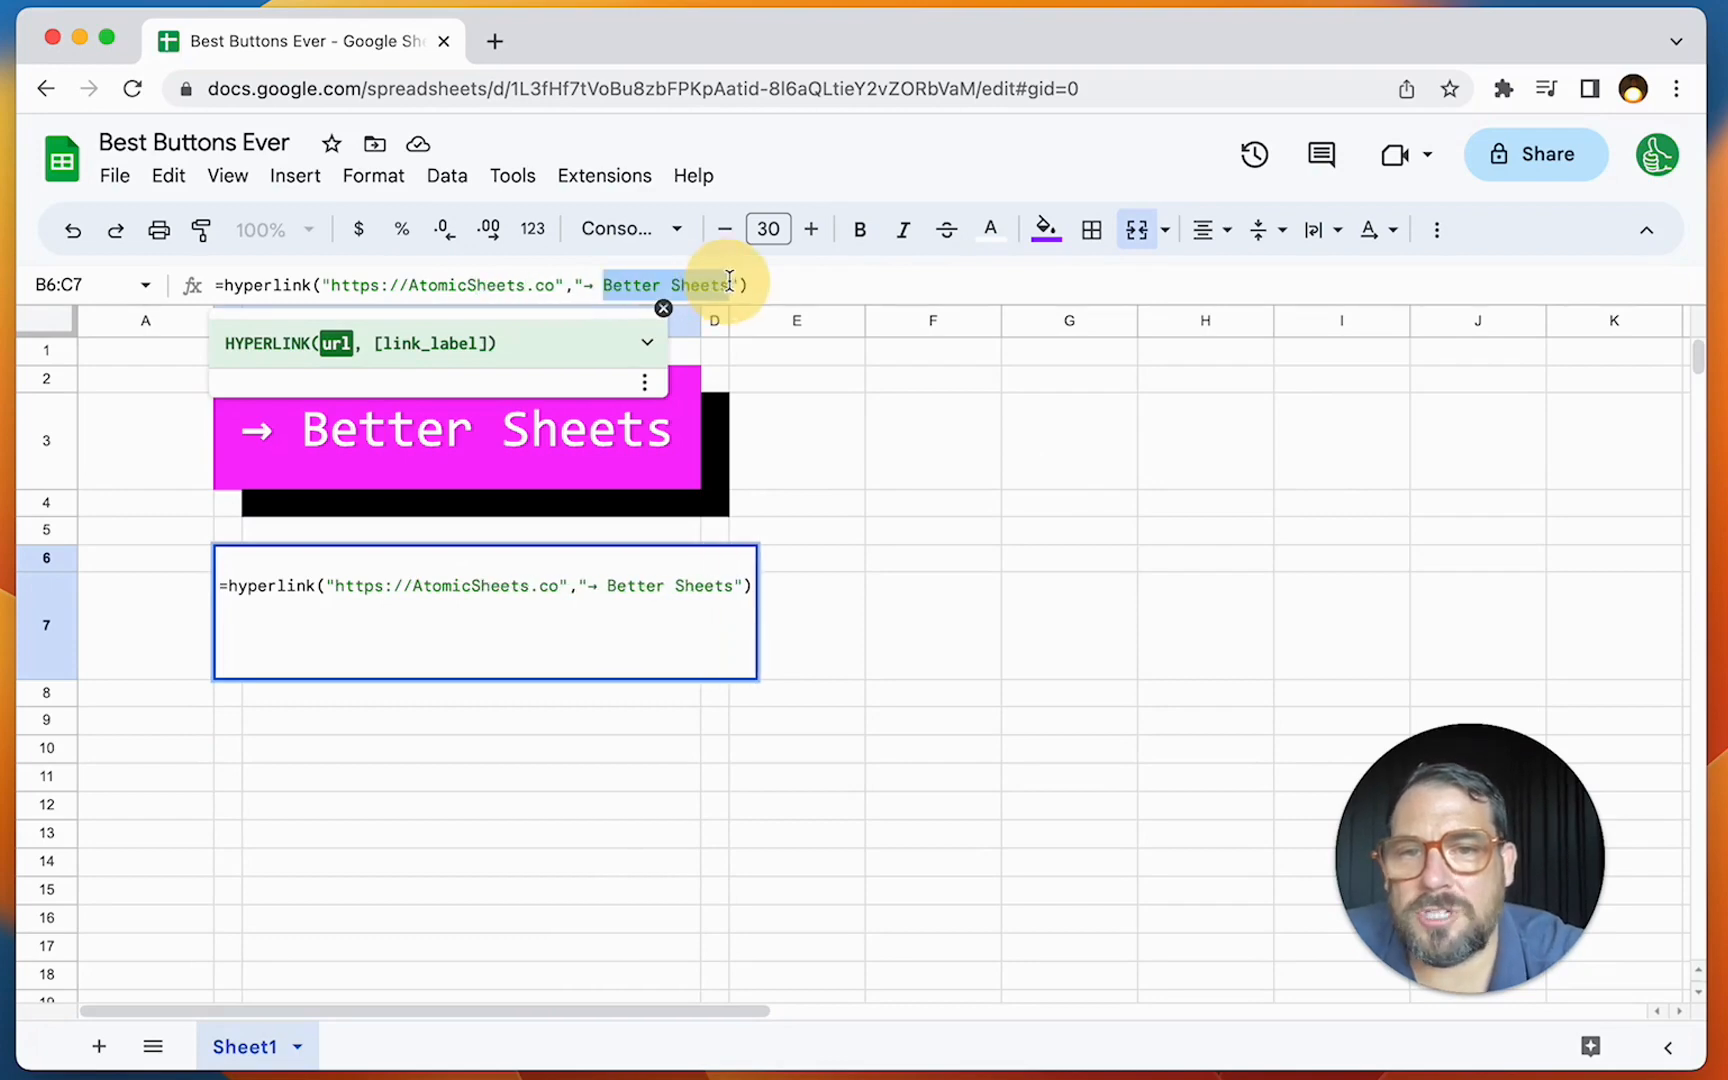
text(Atomics)
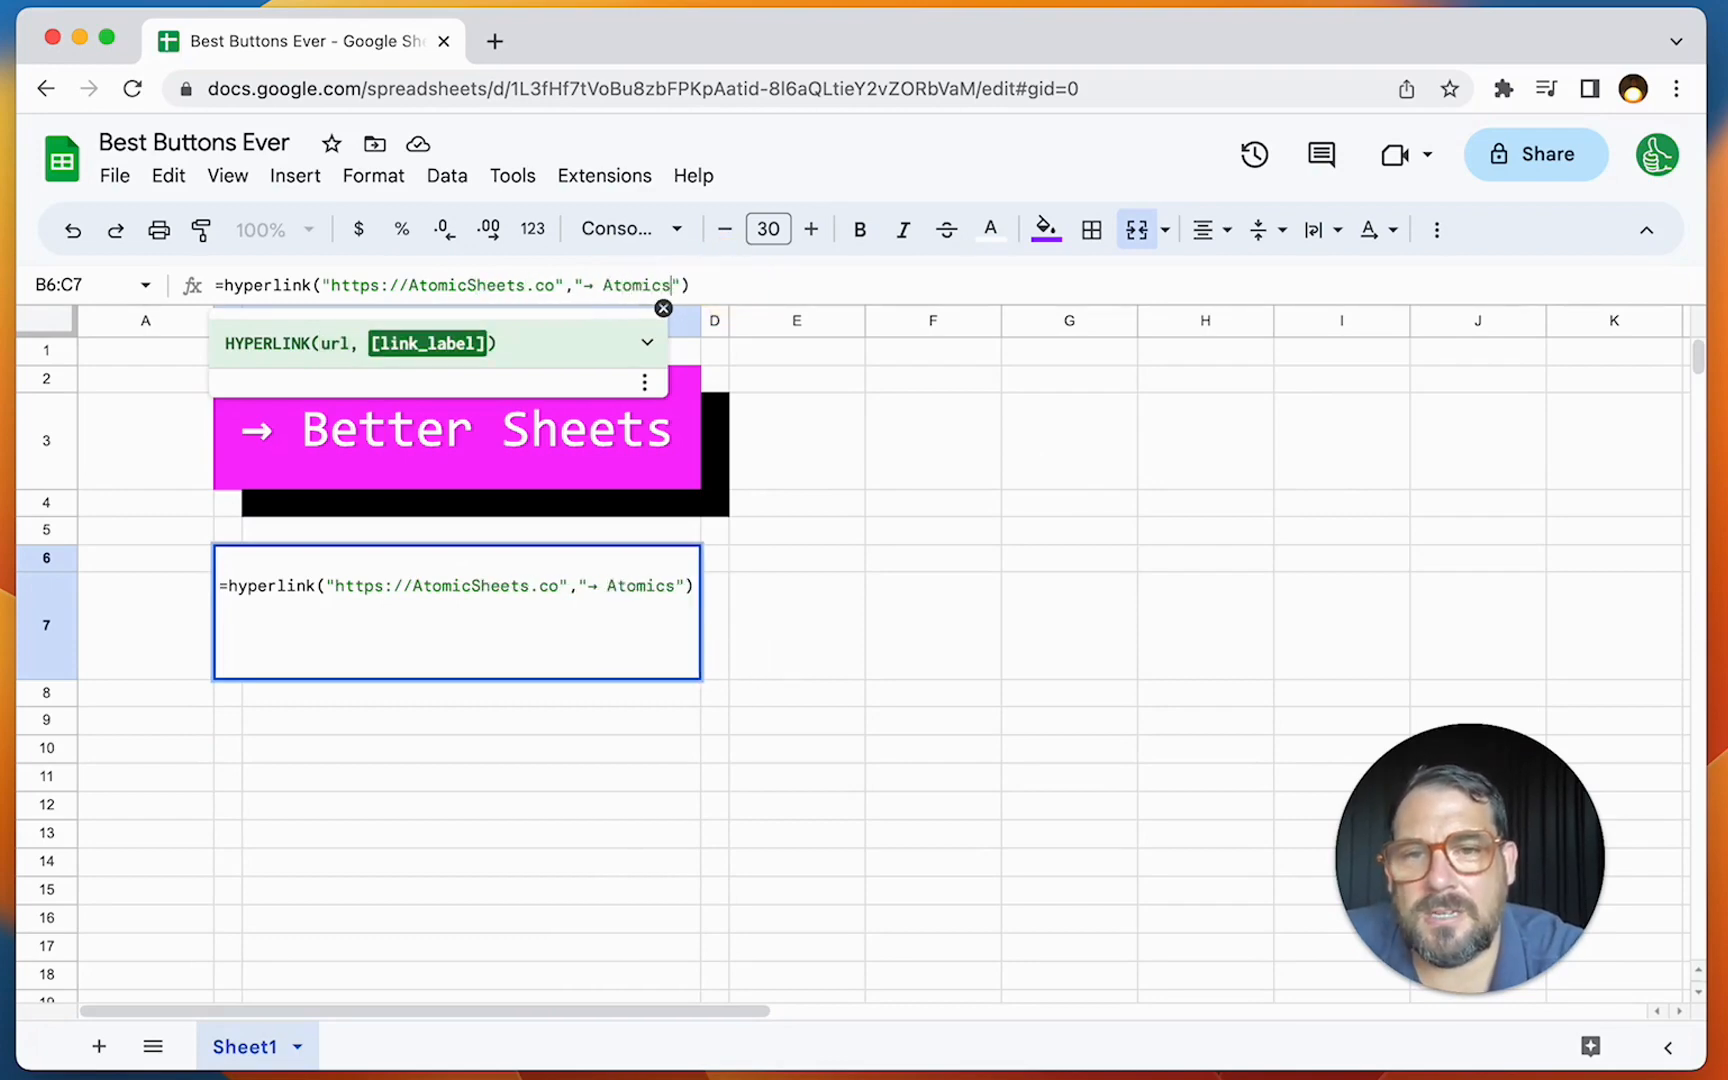
key(BackSpace)
text(Sheets.co","→)
key(Return)
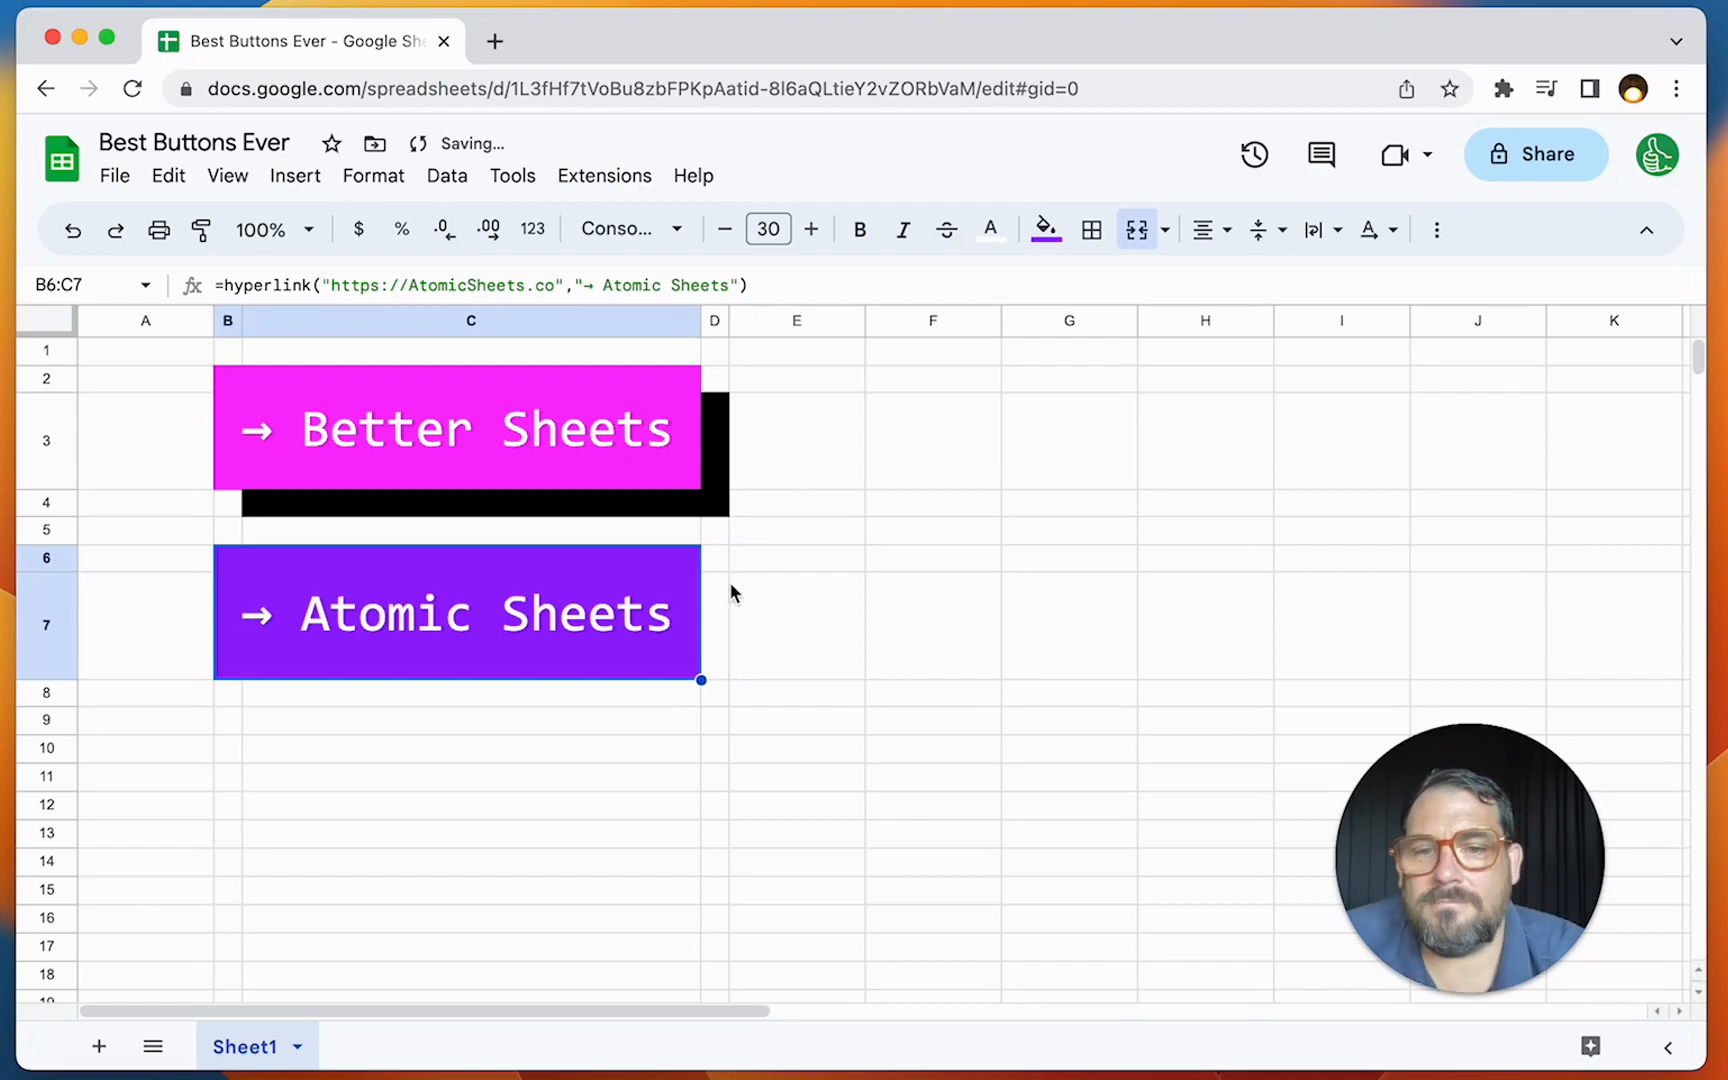
Step: Fill cells D7, D8 and C8 with black to form the Atomic Sheets button's drop shadow
click(712, 637)
click(1045, 229)
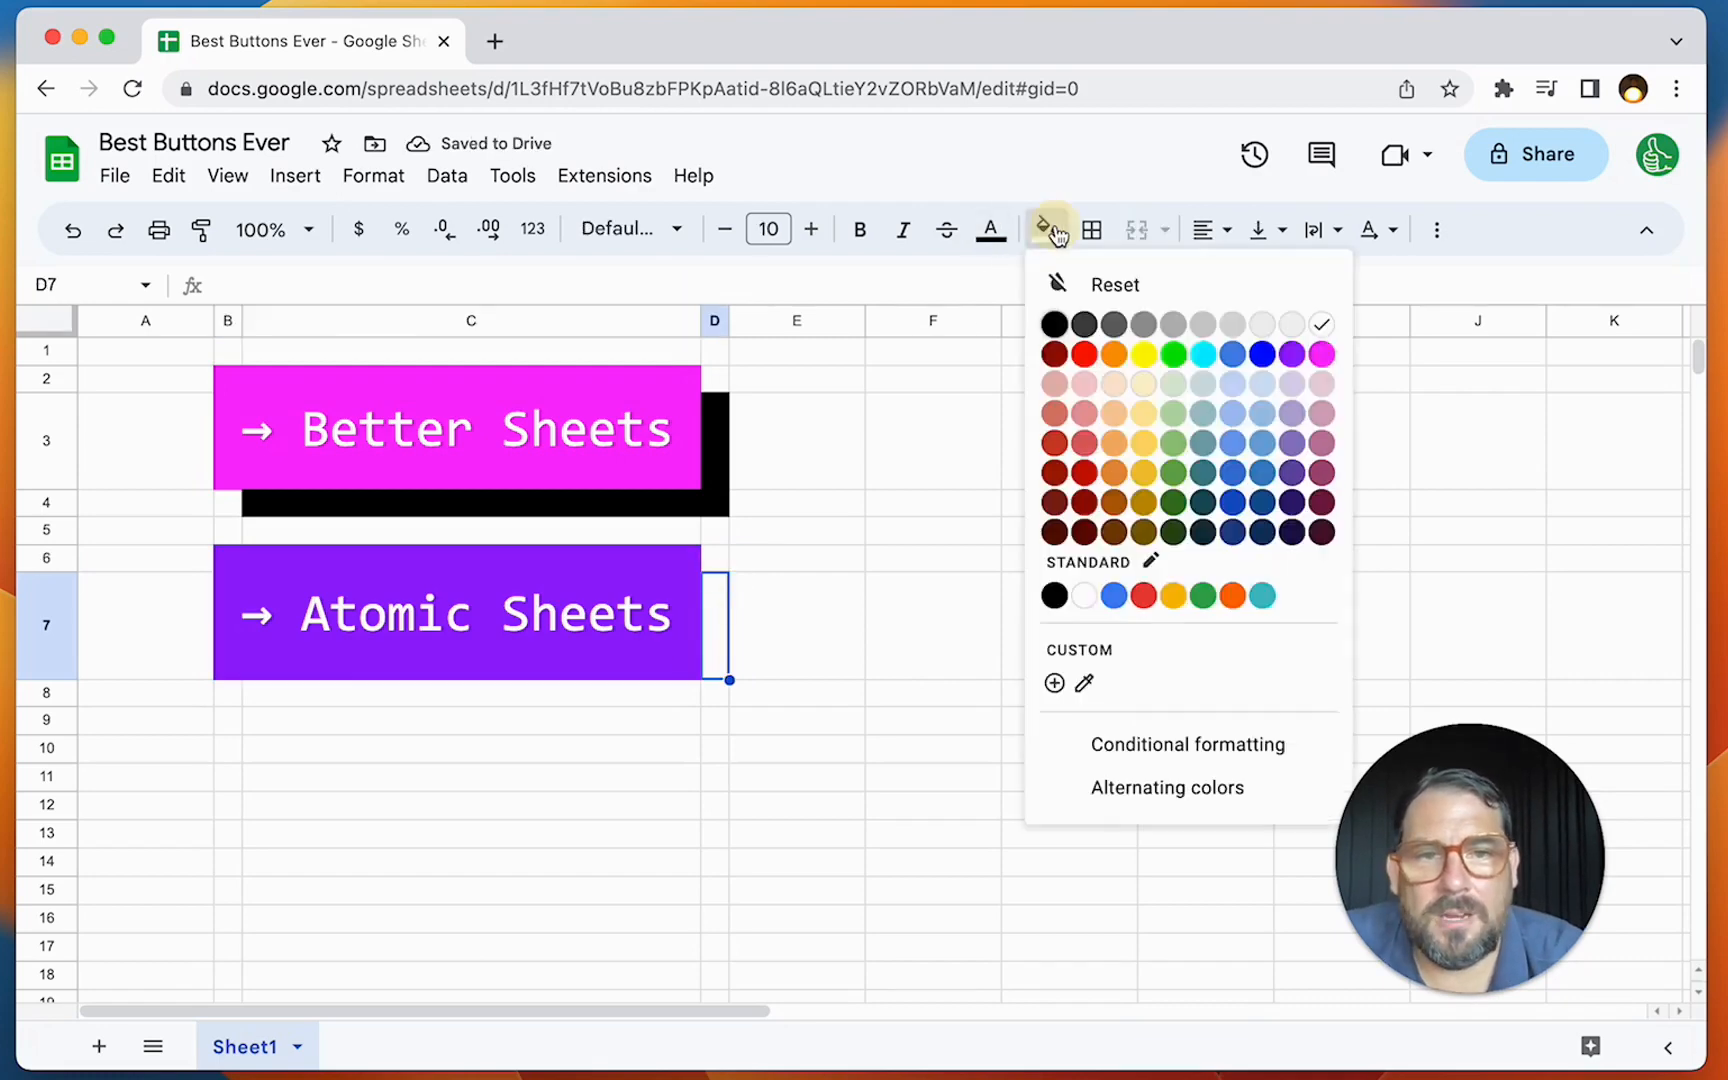
click(1055, 325)
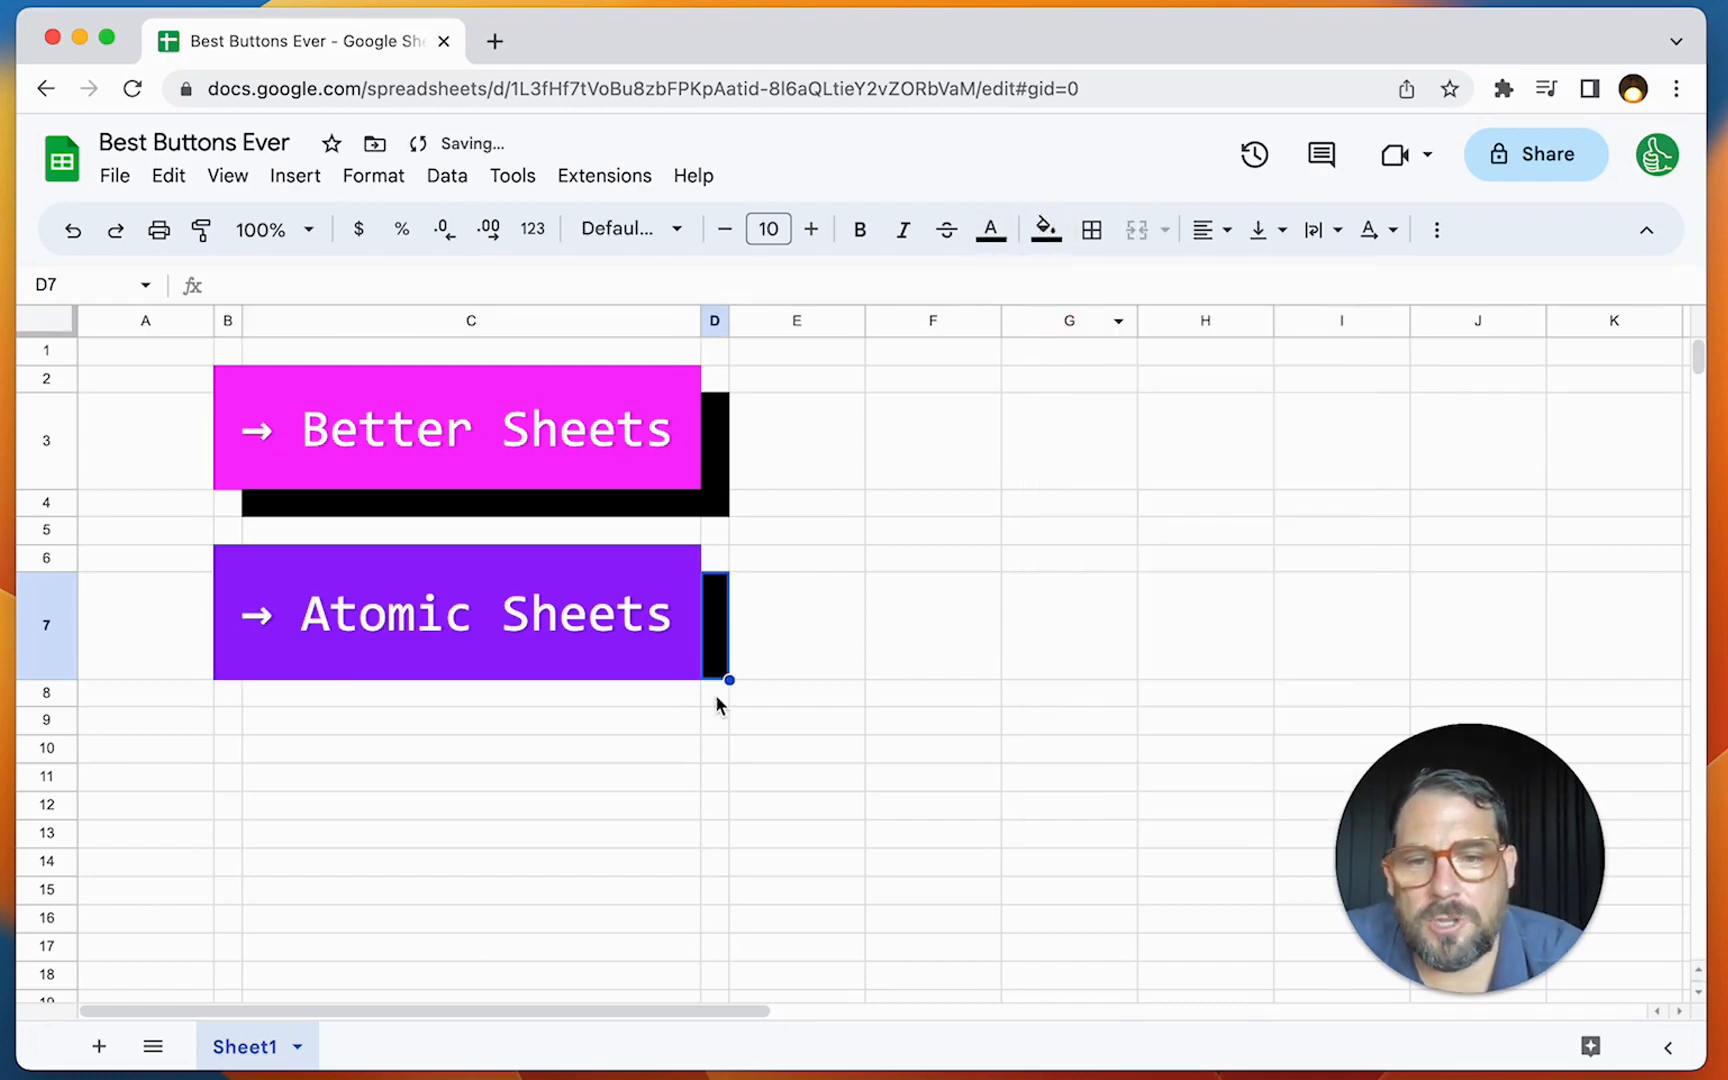
click(716, 700)
key(super+t)
key(super+w)
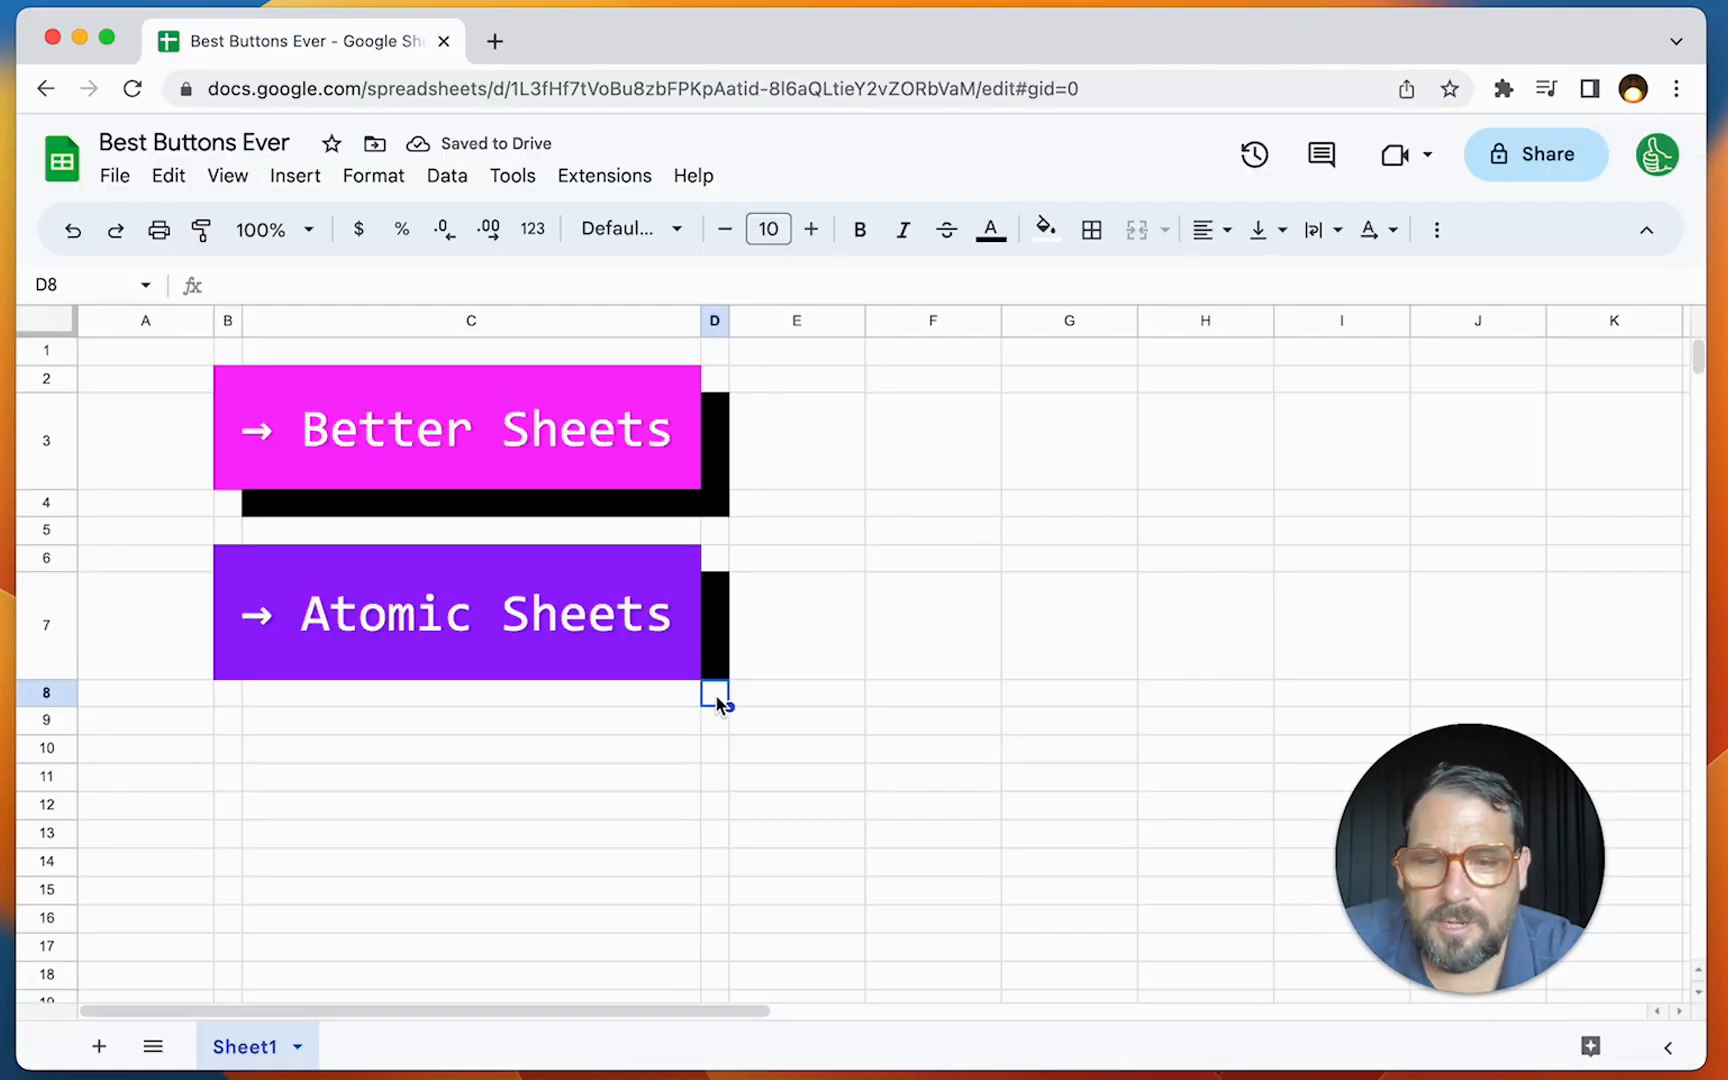
key(super+y)
click(640, 694)
key(super+y)
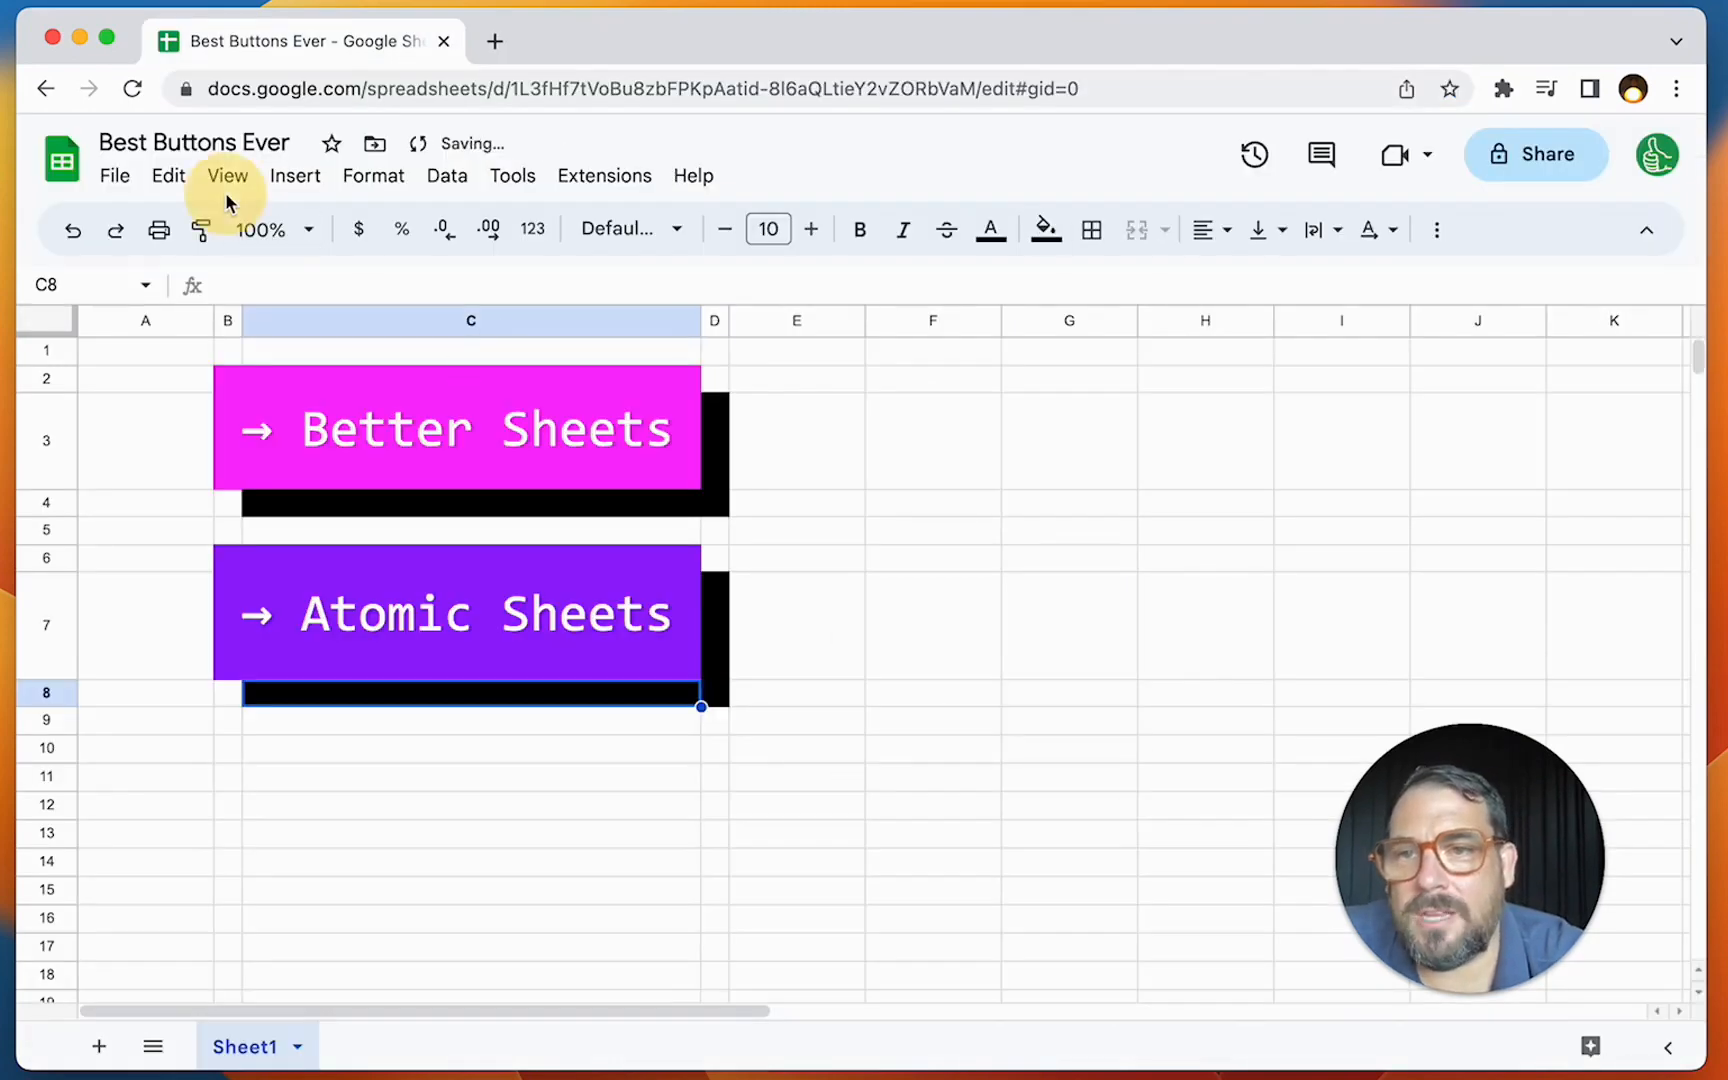
Step: Hide the sheet's gridlines
click(232, 184)
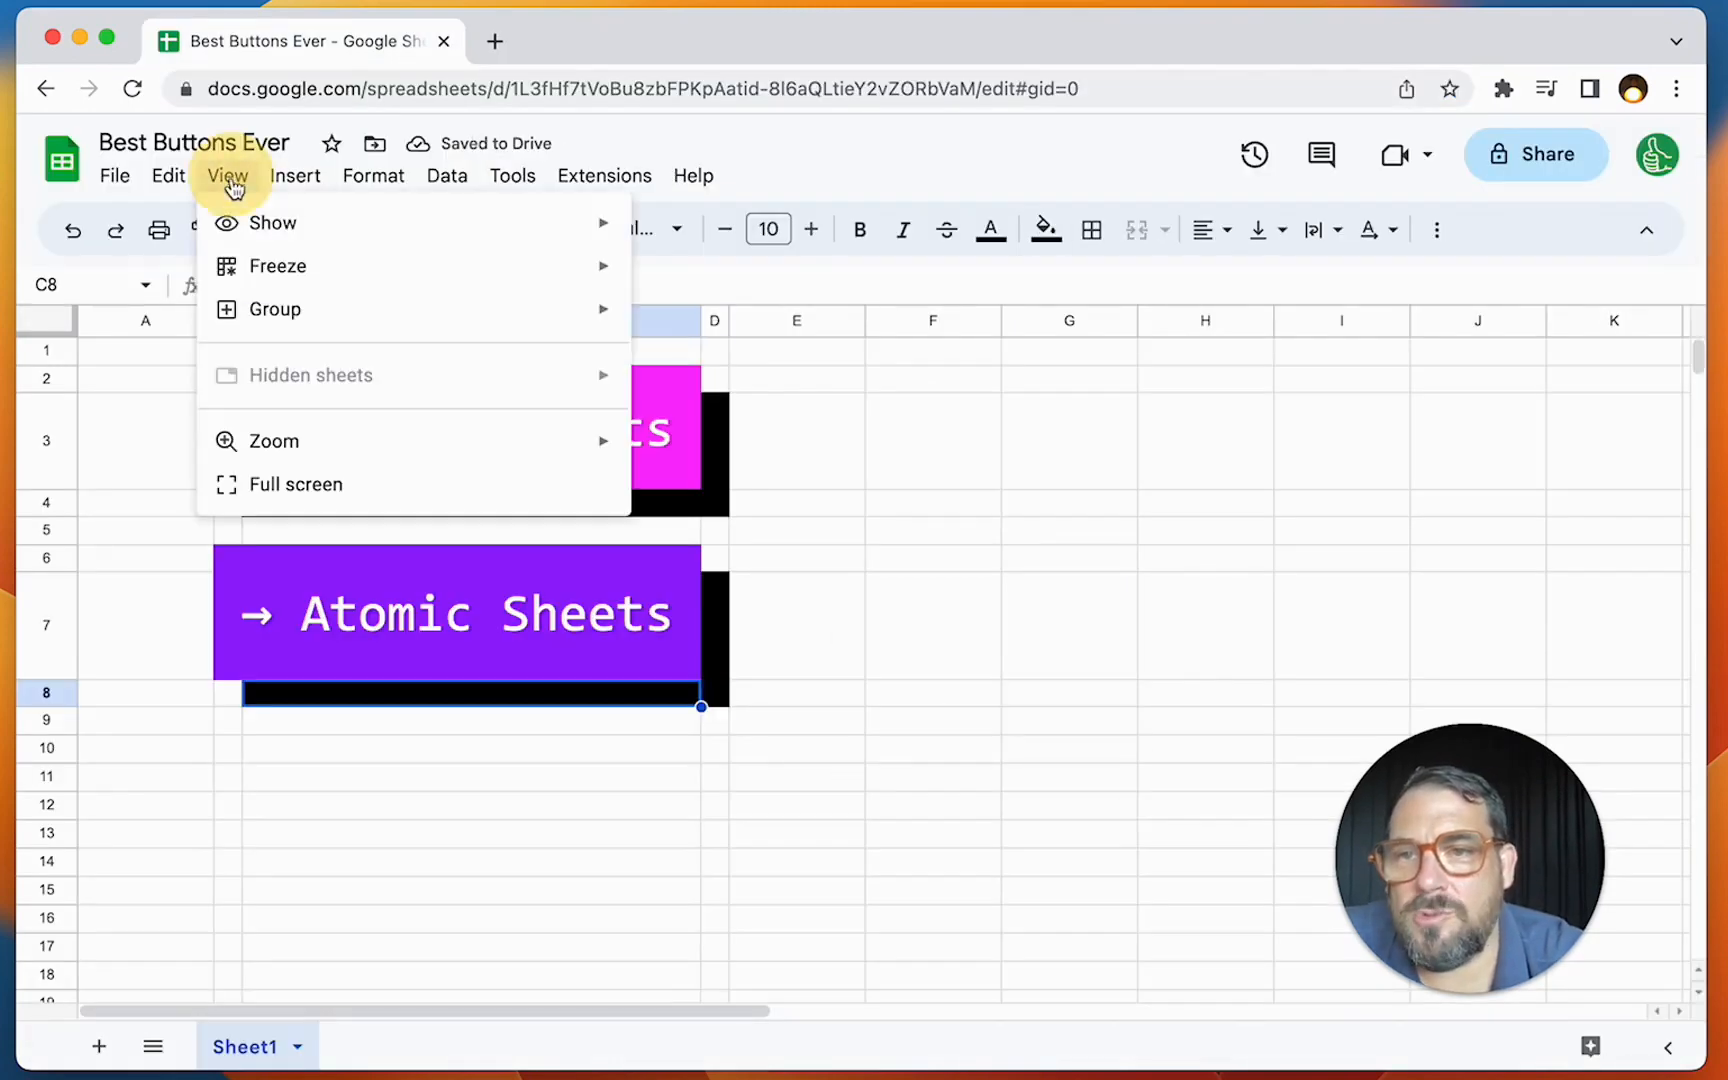
mouse_move(366, 228)
click(700, 273)
click(815, 483)
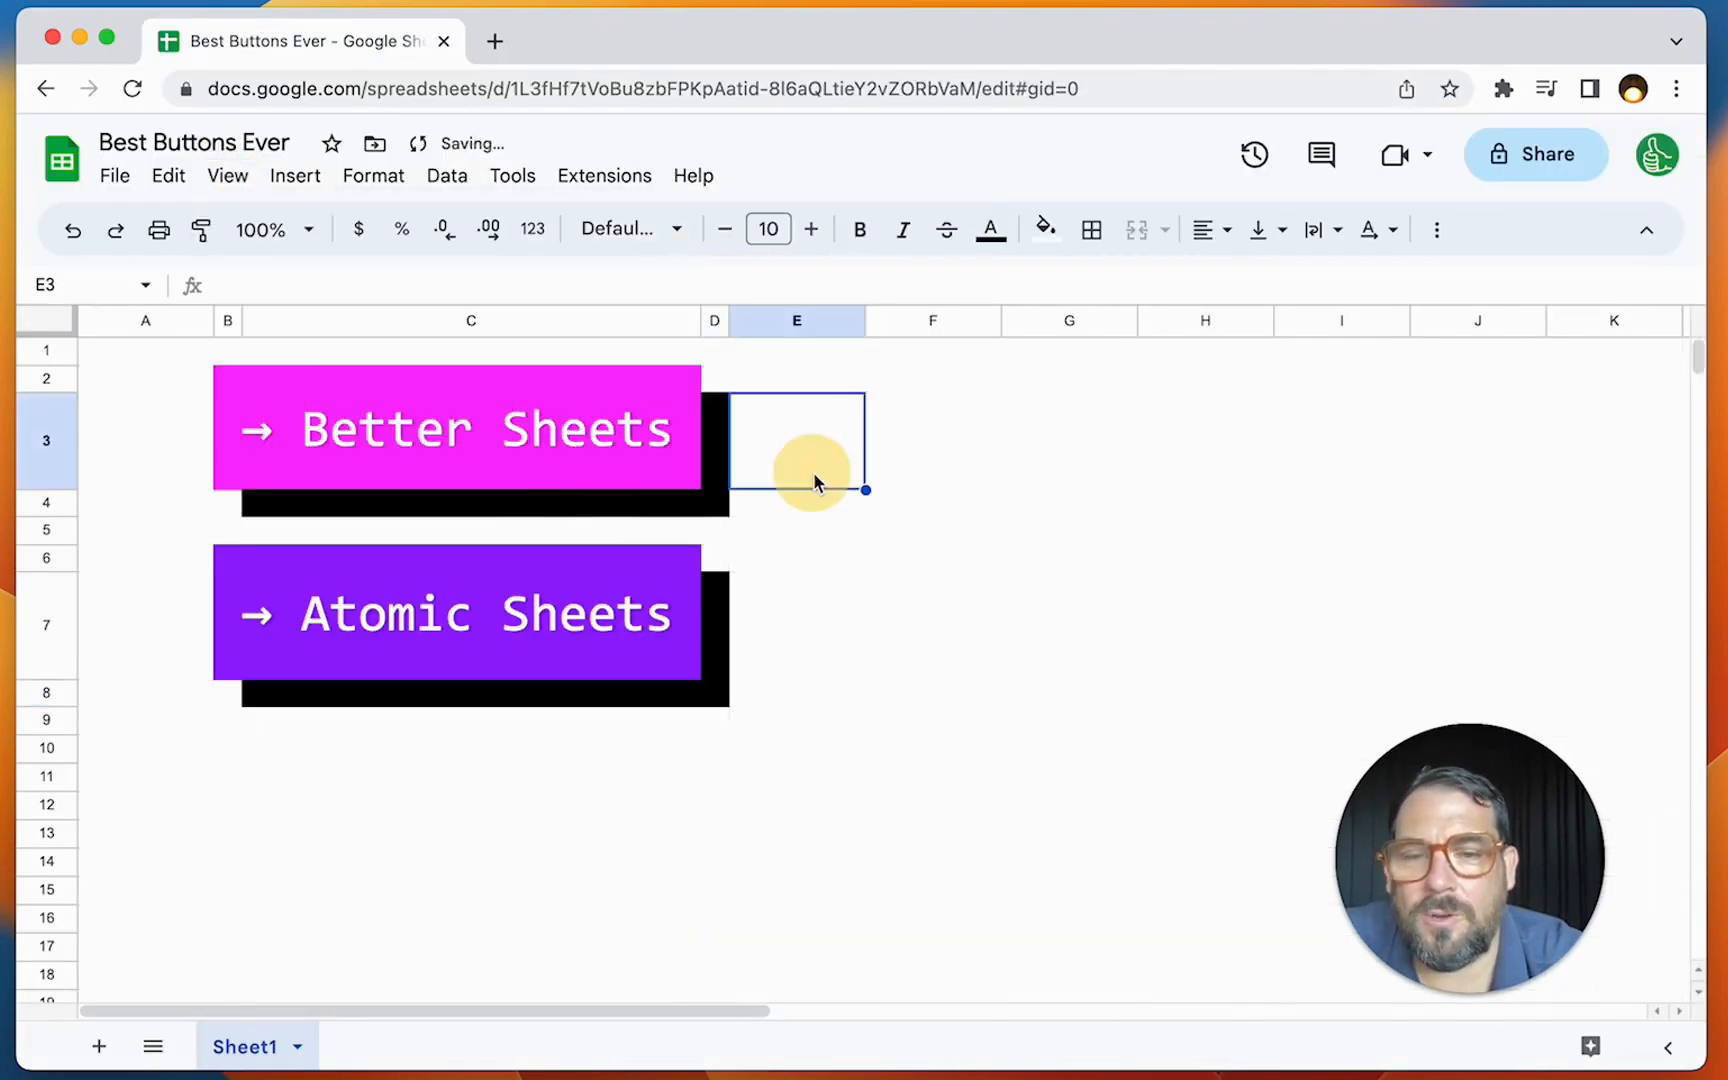
Step: Fill the whole of column A with light gray
click(140, 320)
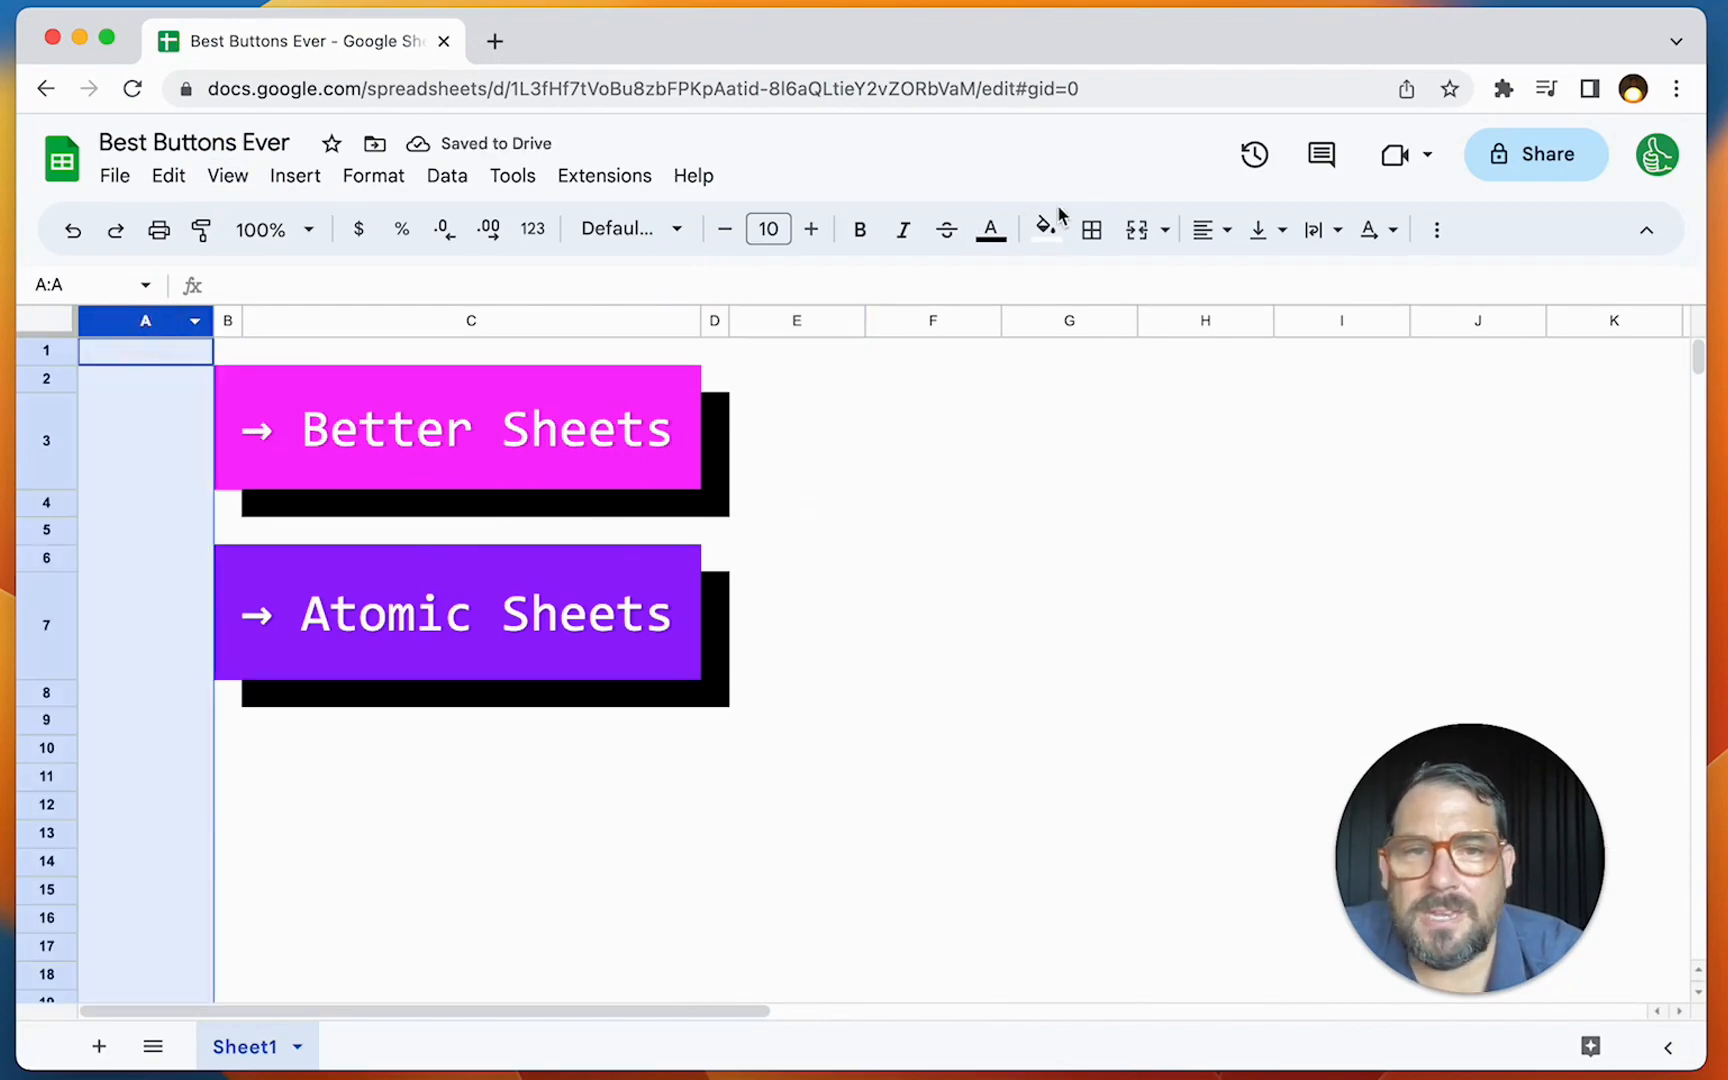
click(1046, 229)
click(1262, 330)
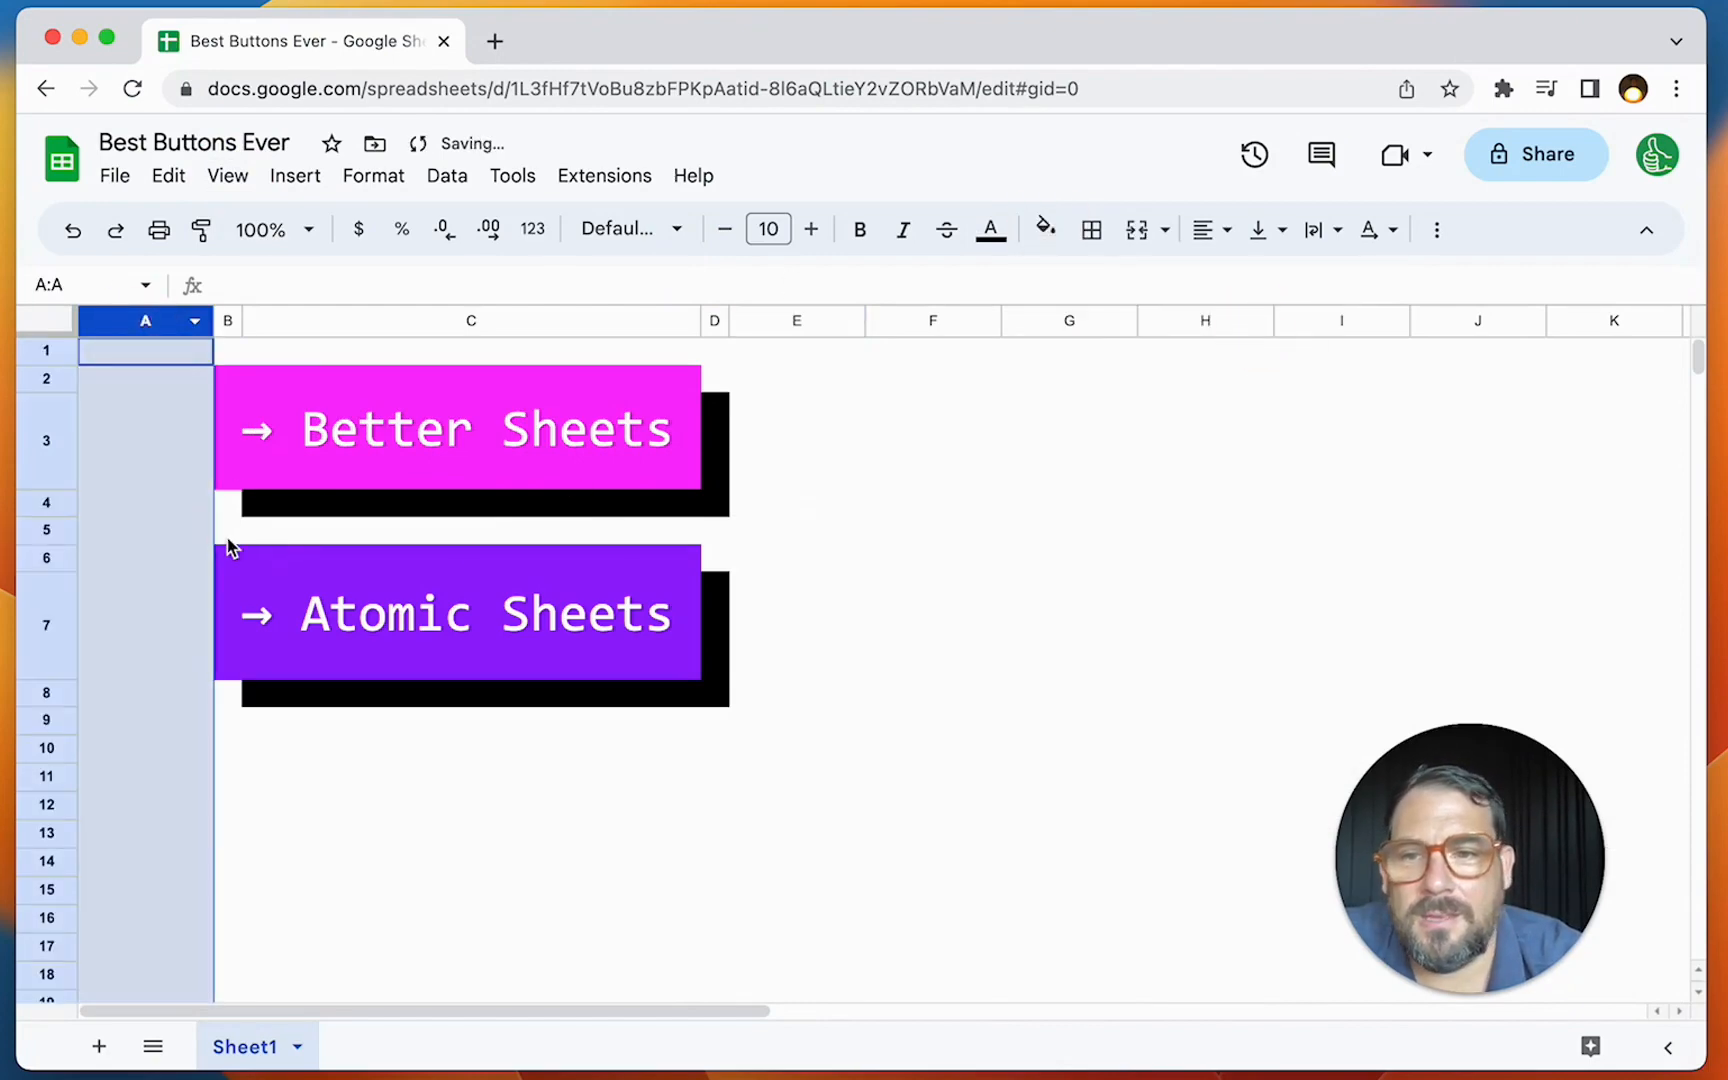
Step: Fill column A and row 5 with light green
click(1050, 236)
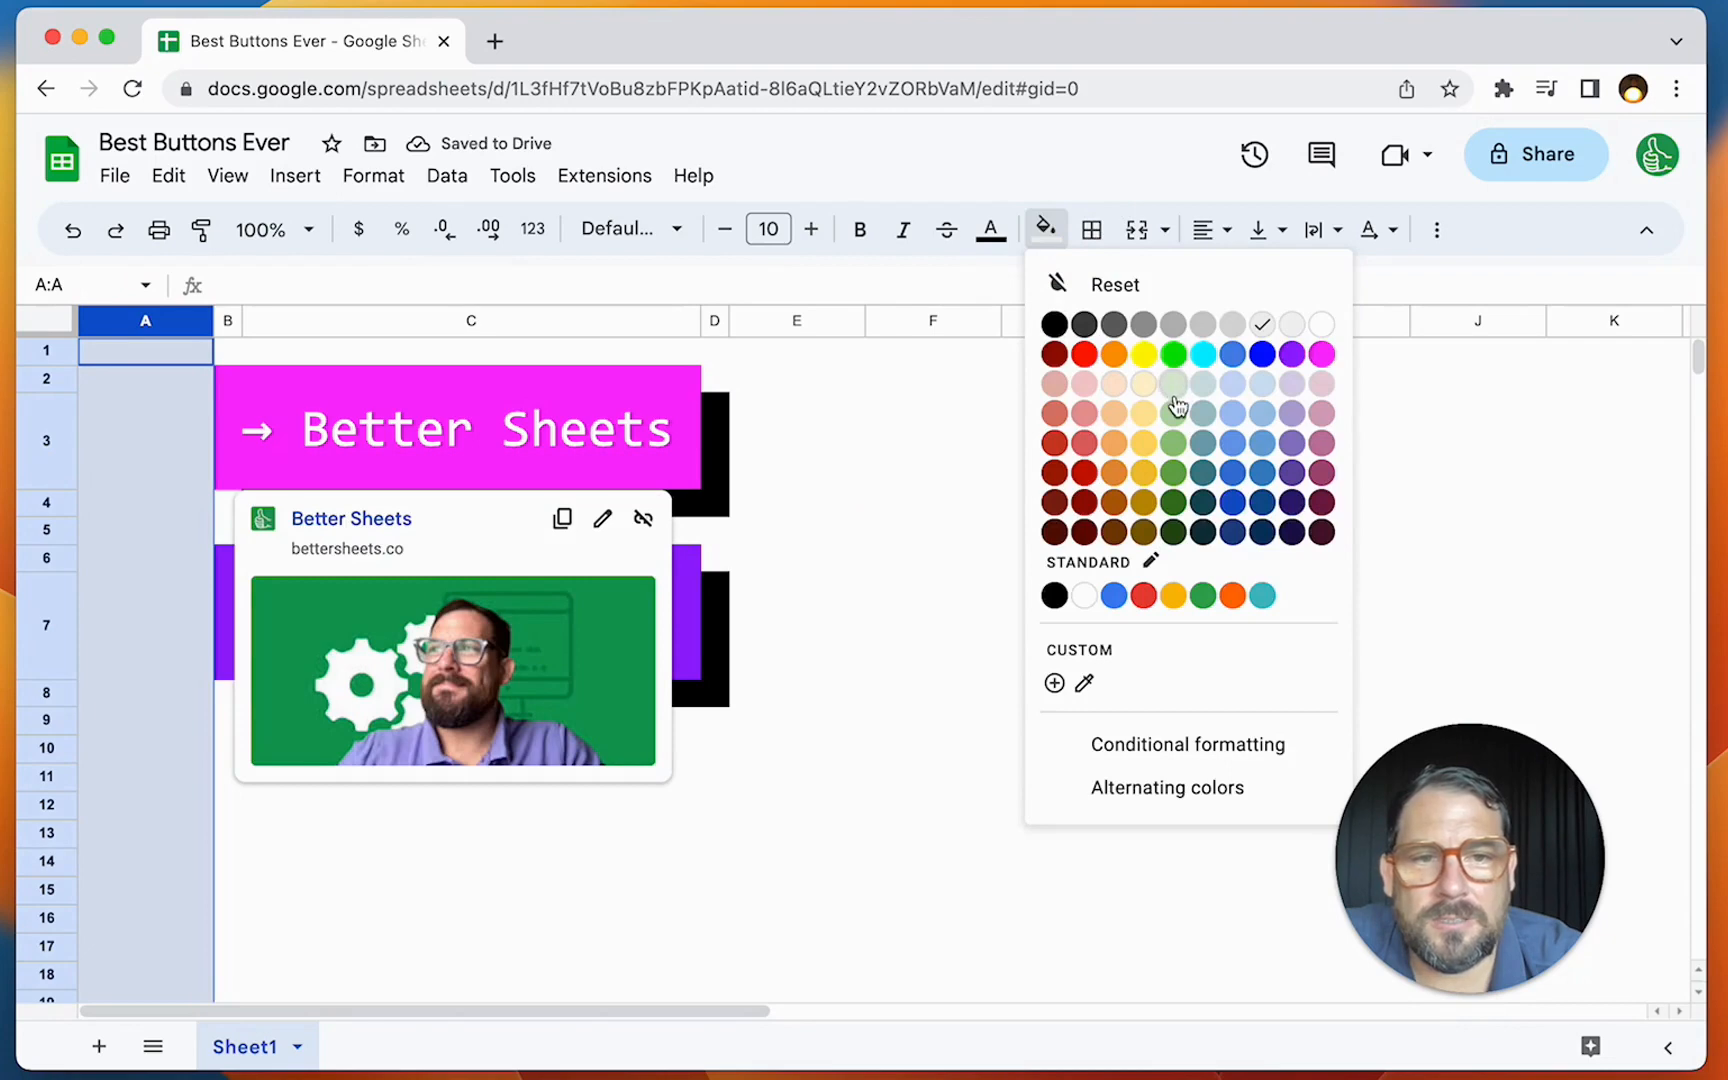
click(1175, 395)
click(894, 462)
click(33, 527)
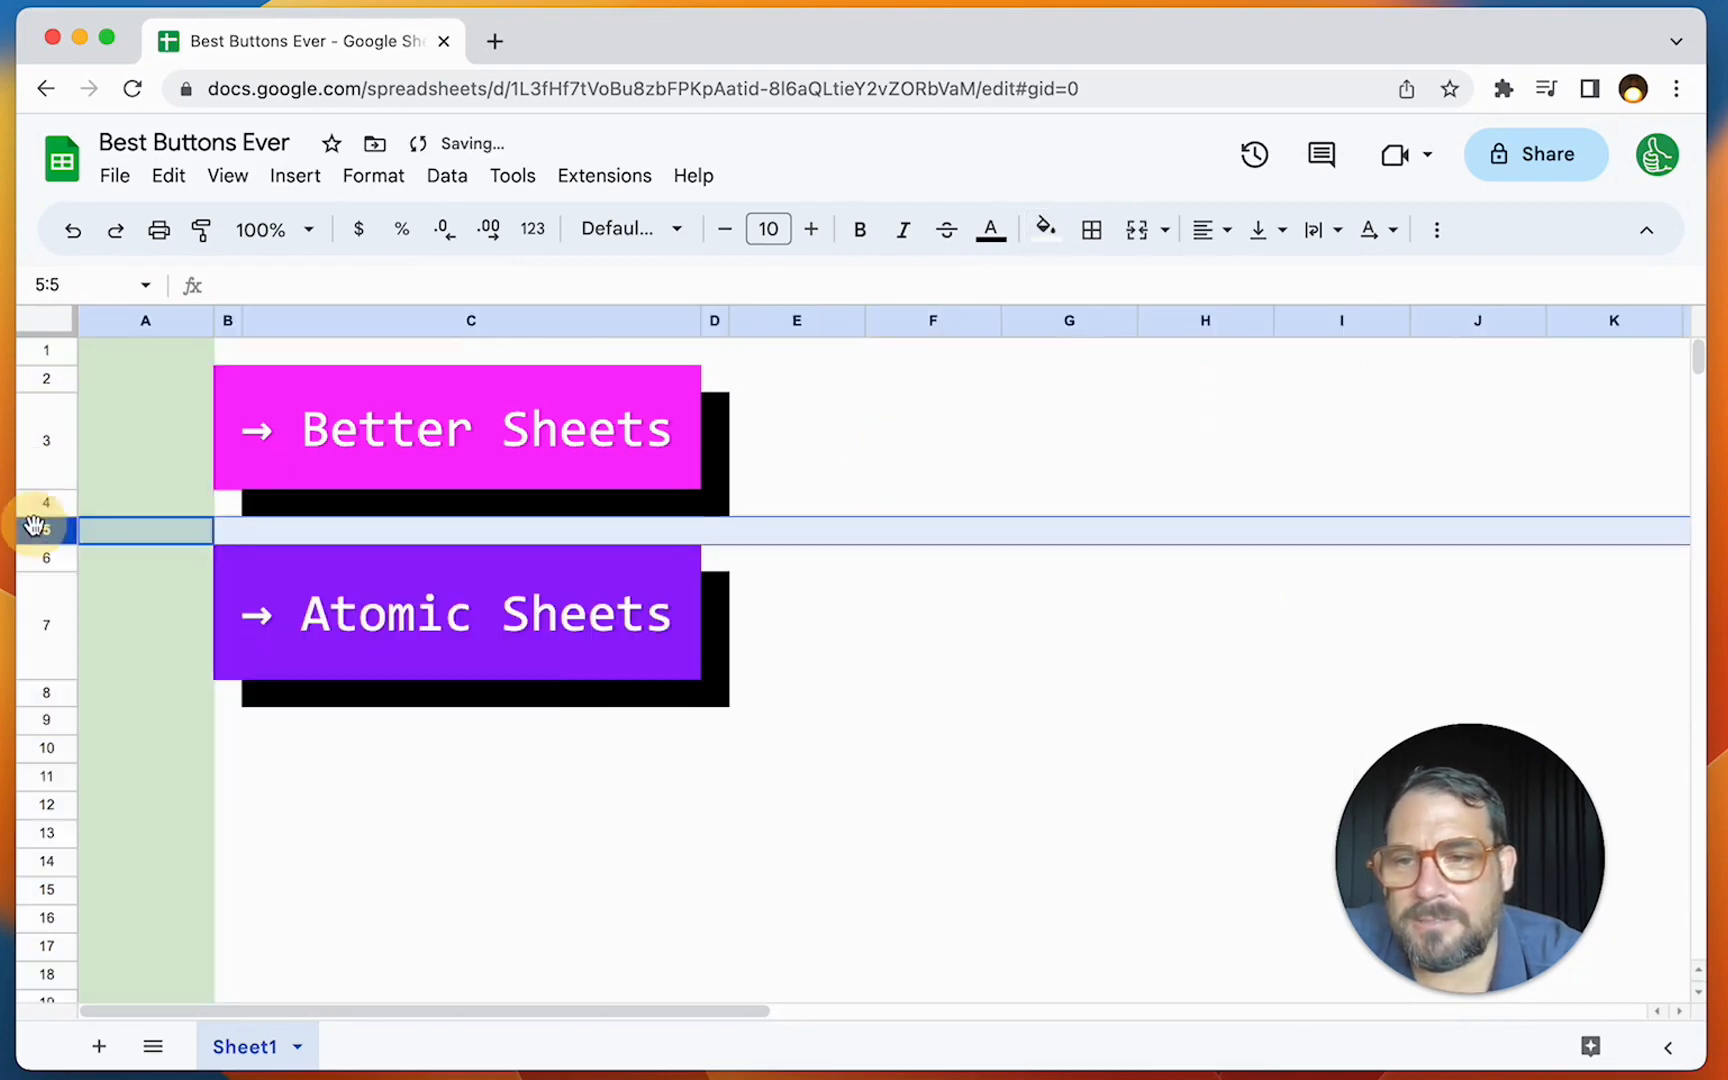
key(super+y)
key(Right)
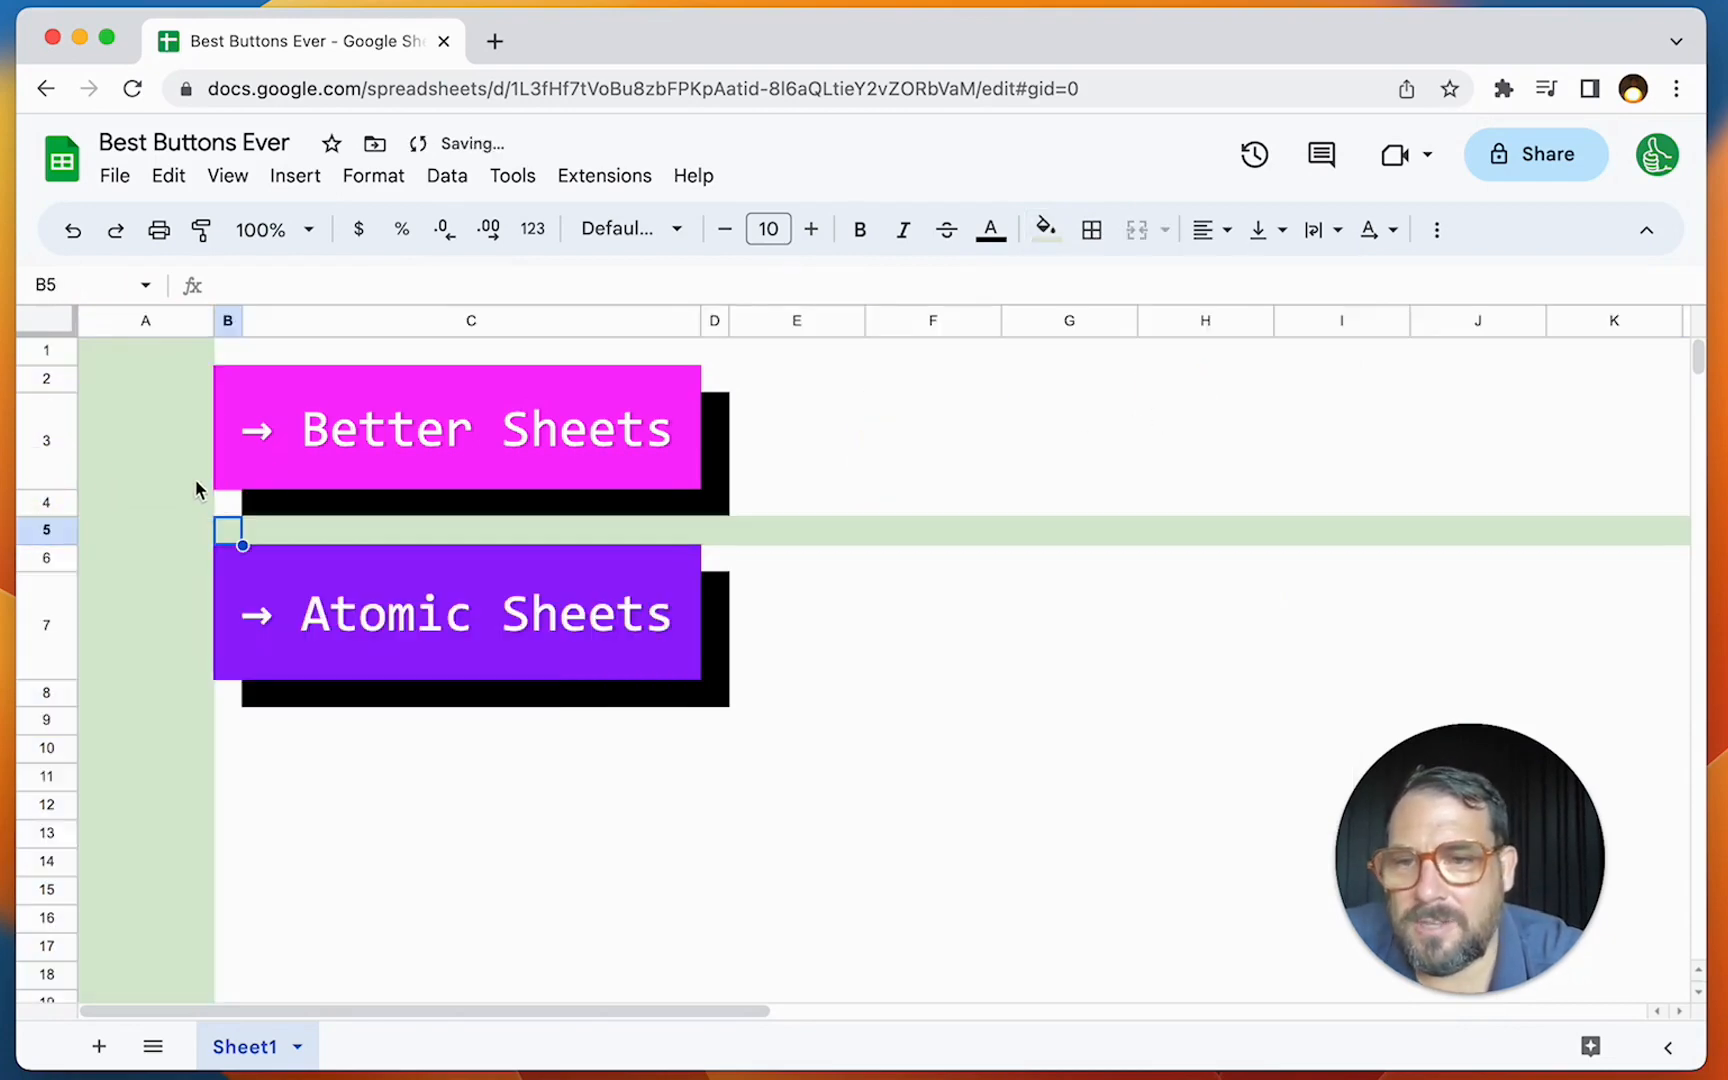
Step: Apply the same light green fill to the corner cells B4, D2, D6 and B8 around the button shadows
click(226, 500)
click(722, 390)
key(super+y)
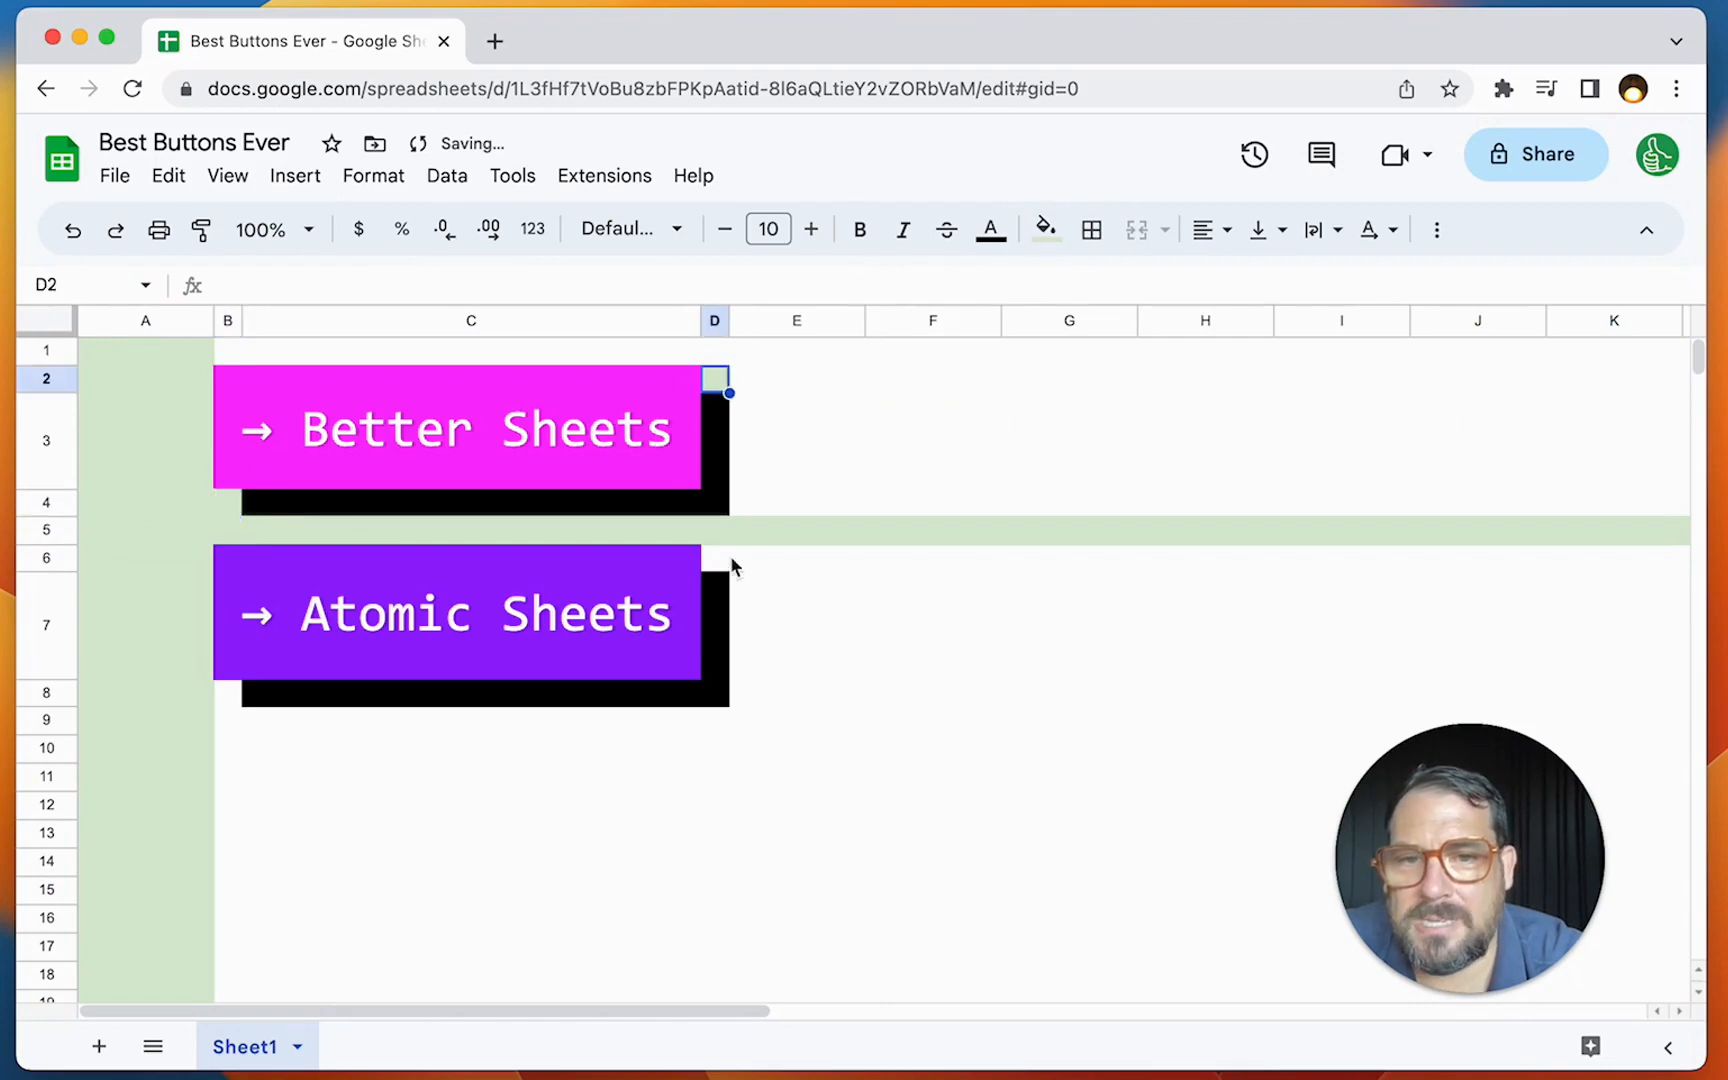
click(722, 565)
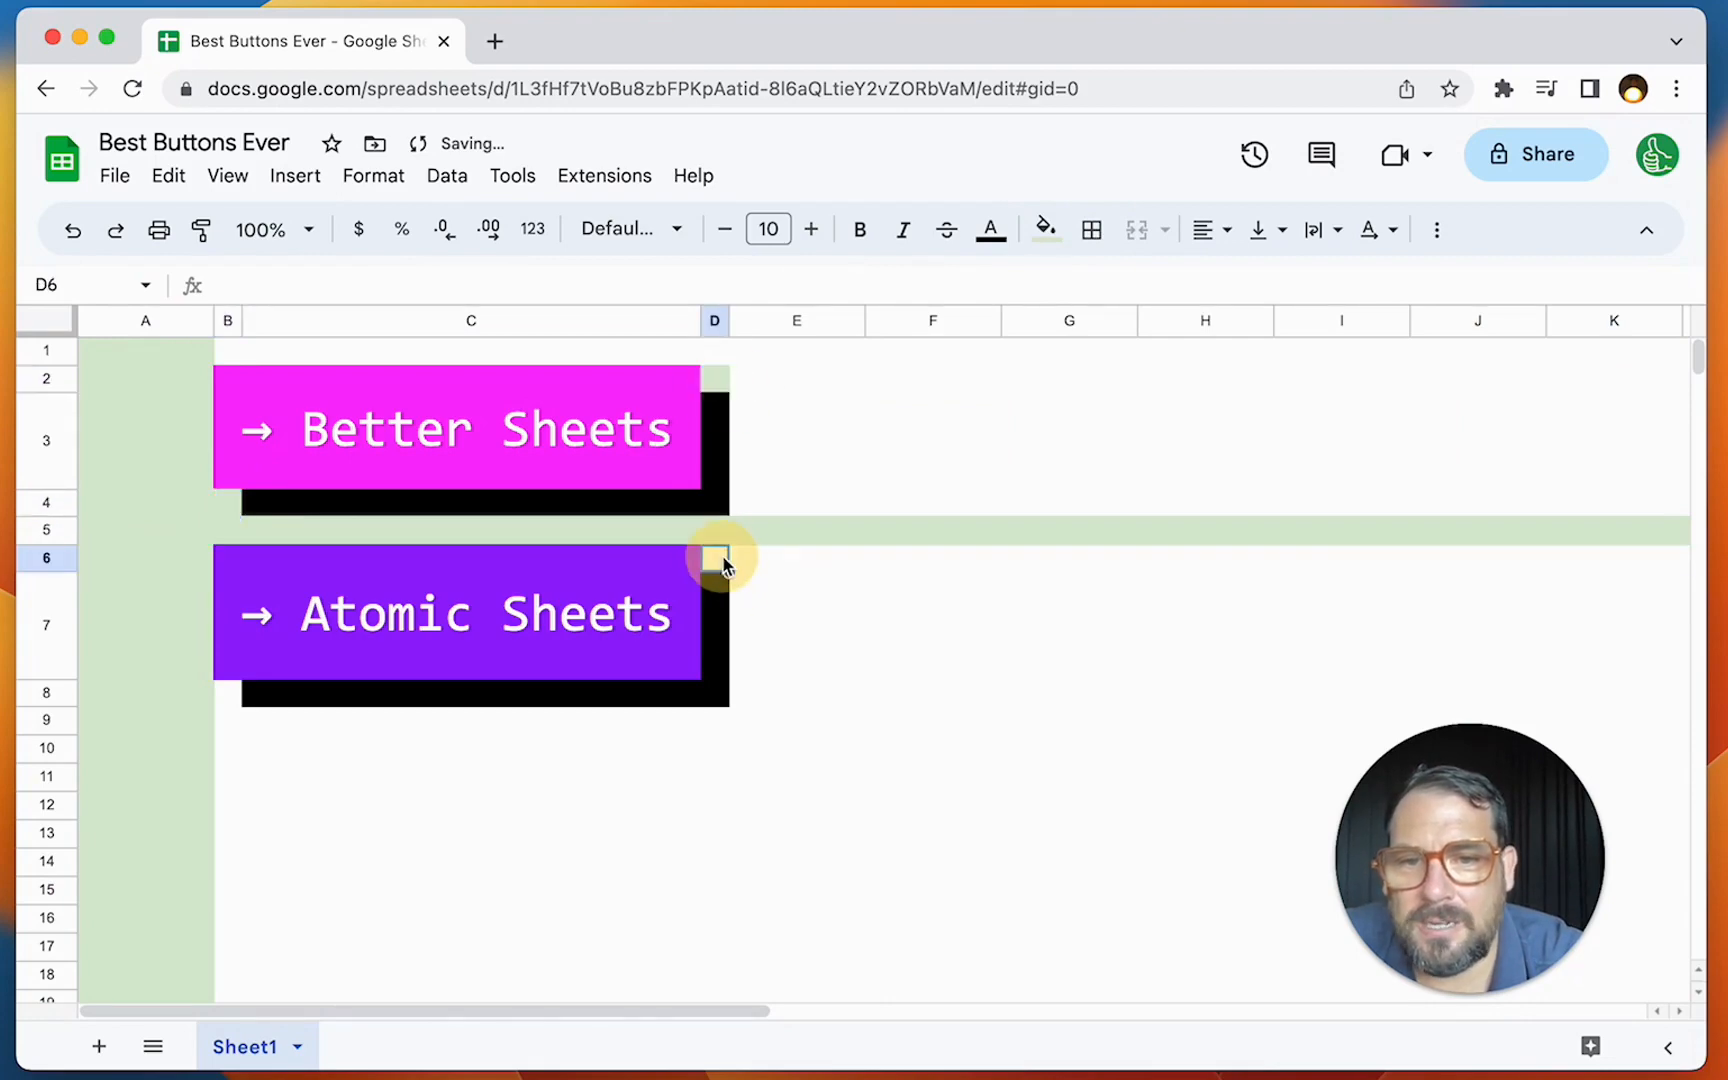
click(227, 697)
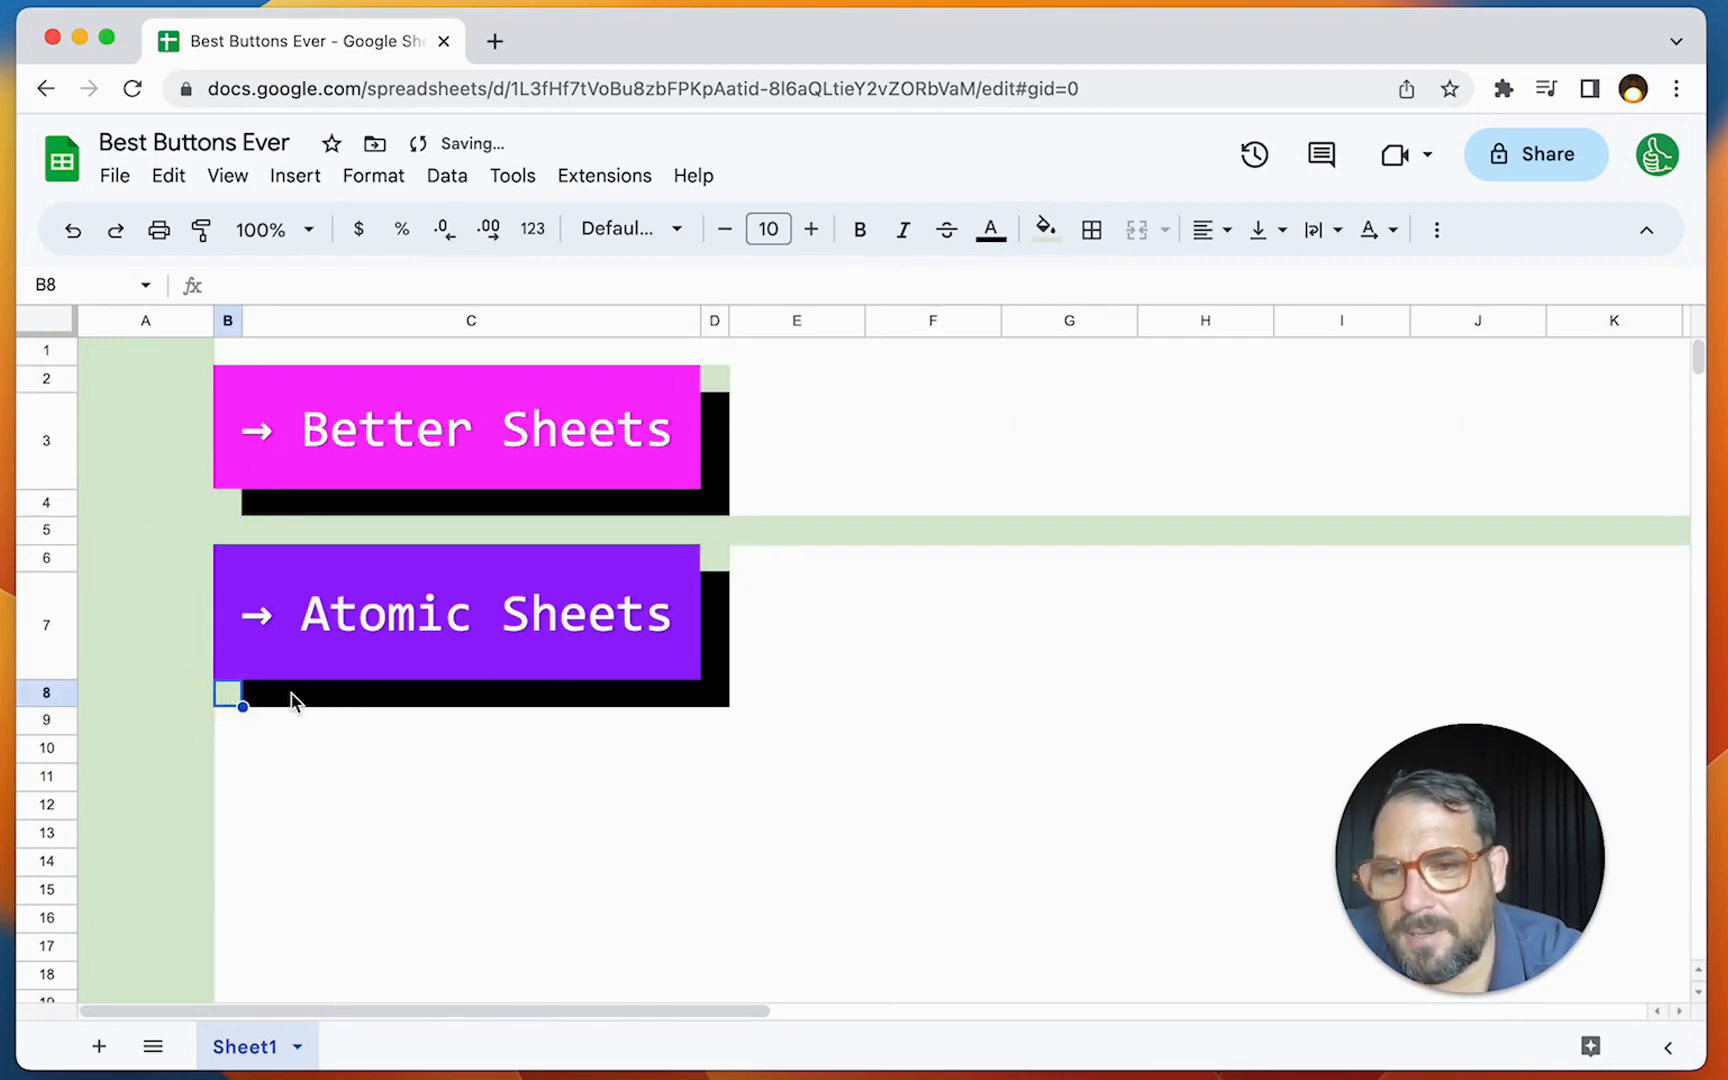
Step: Fill row 1 and the remaining empty area beside and below the buttons with the same light green
click(62, 355)
key(super+y)
click(796, 319)
key(super+y)
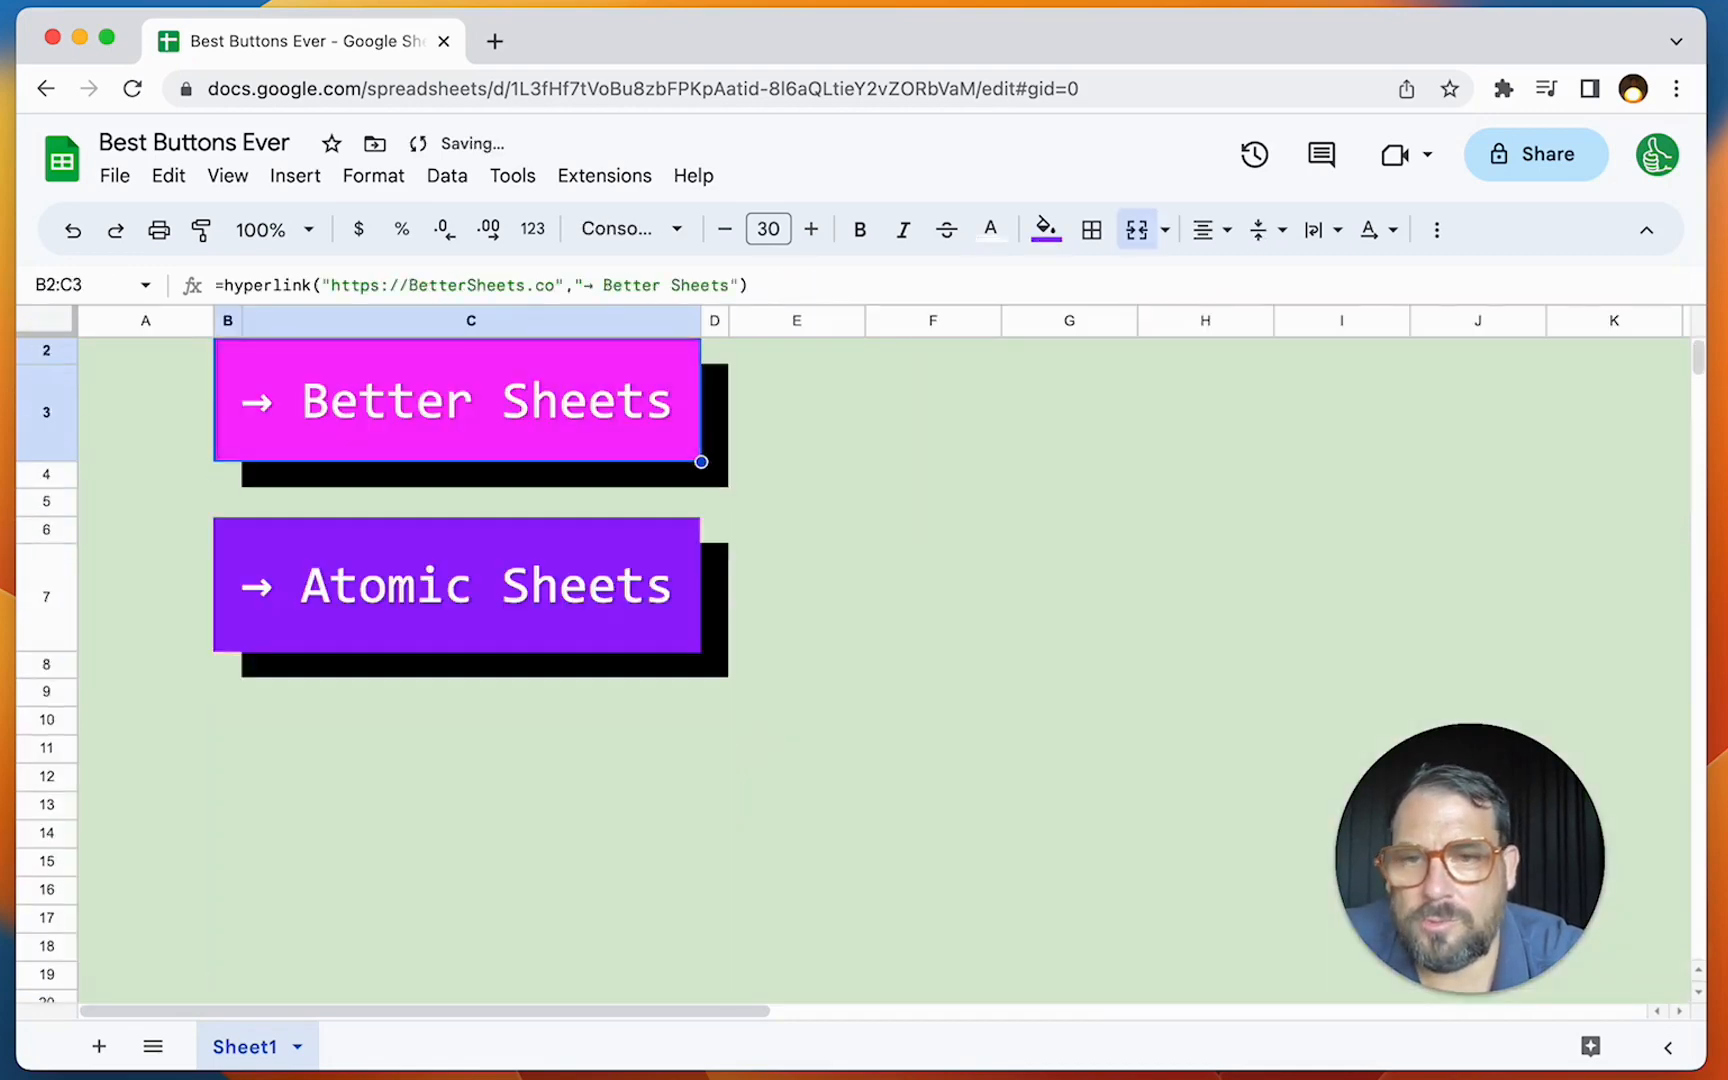
key(Up)
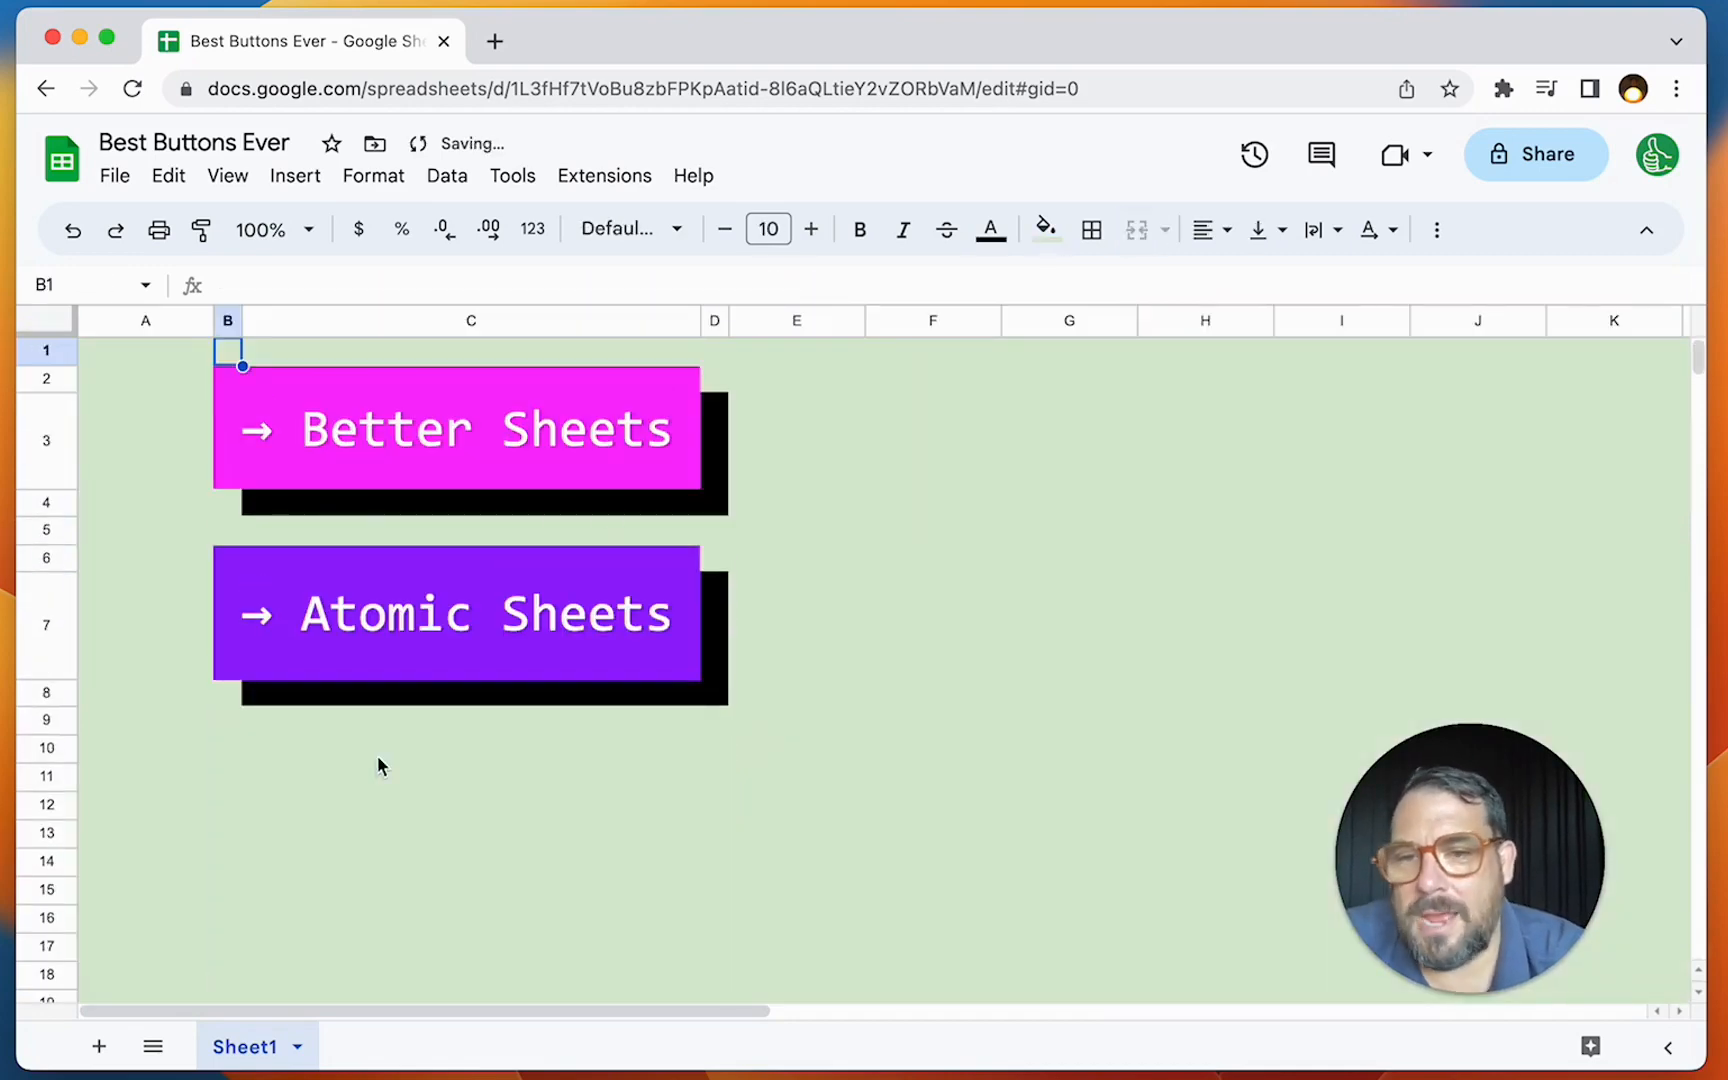
click(227, 720)
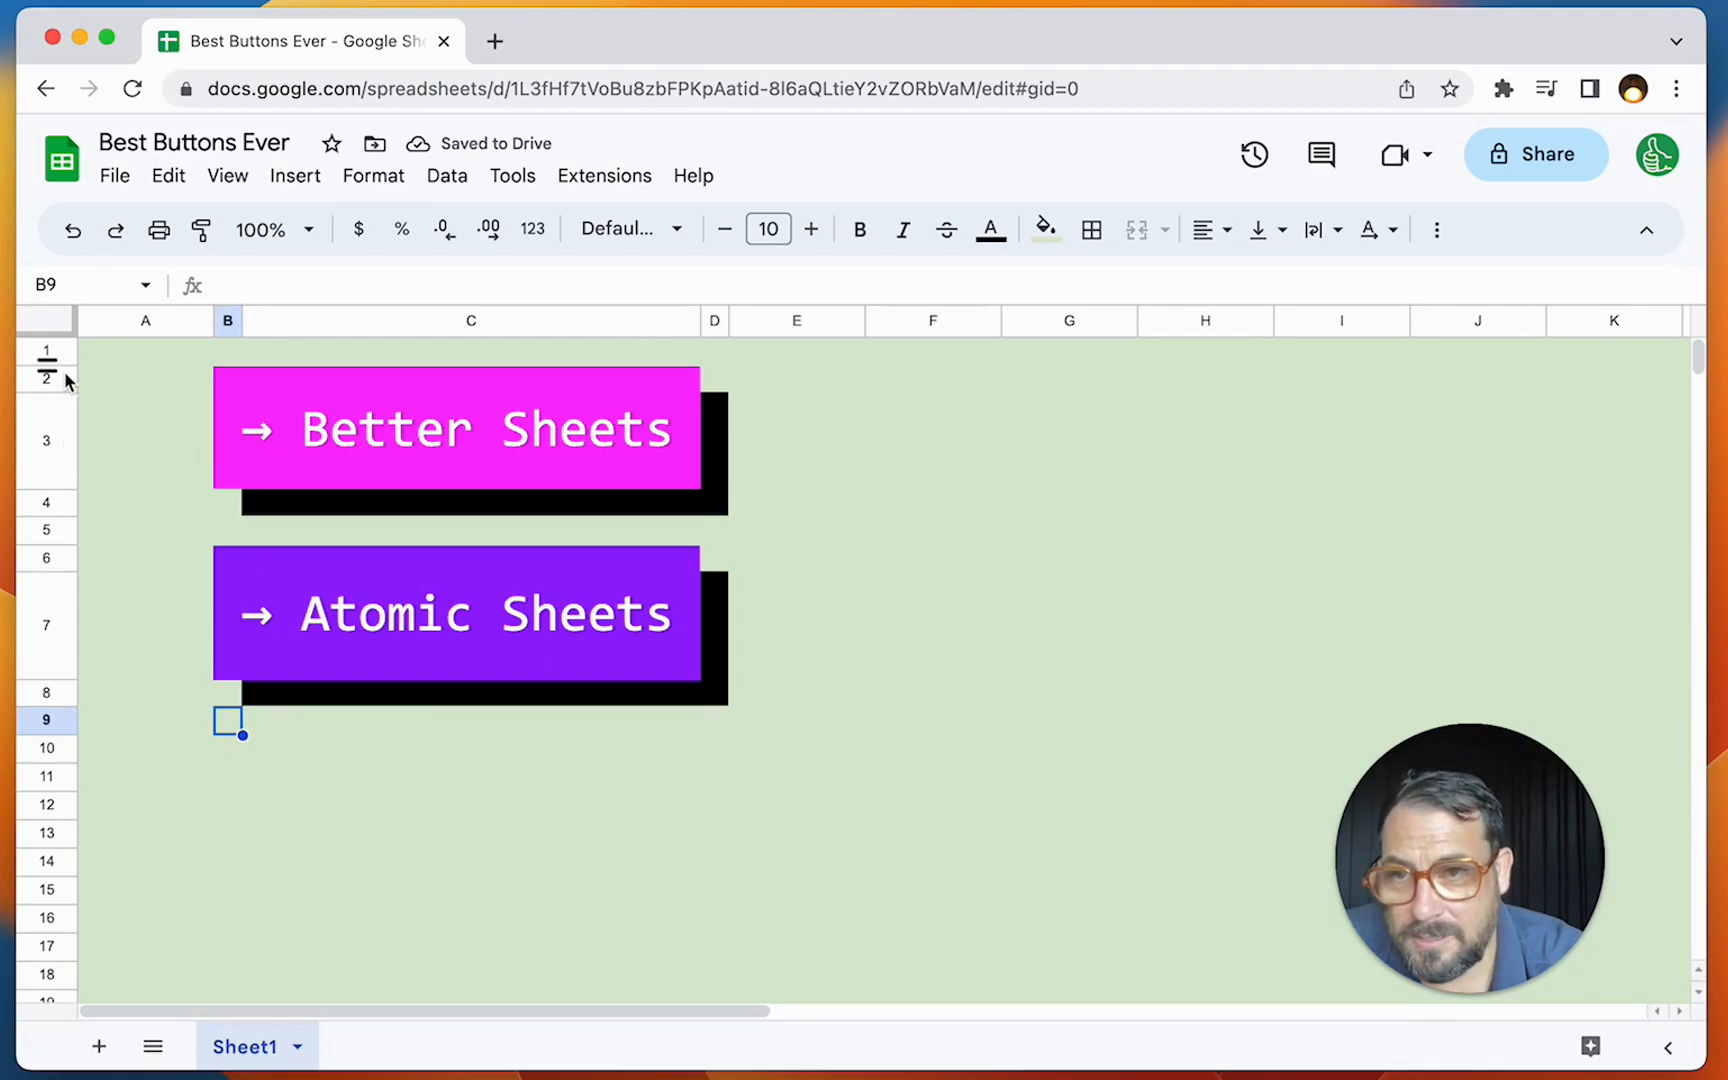
Step: Duplicate the Better Sheets button by copying rows 2 to 4 and pasting them starting at row 10
drag(57, 381, 46, 510)
key(ctrl+c)
click(48, 757)
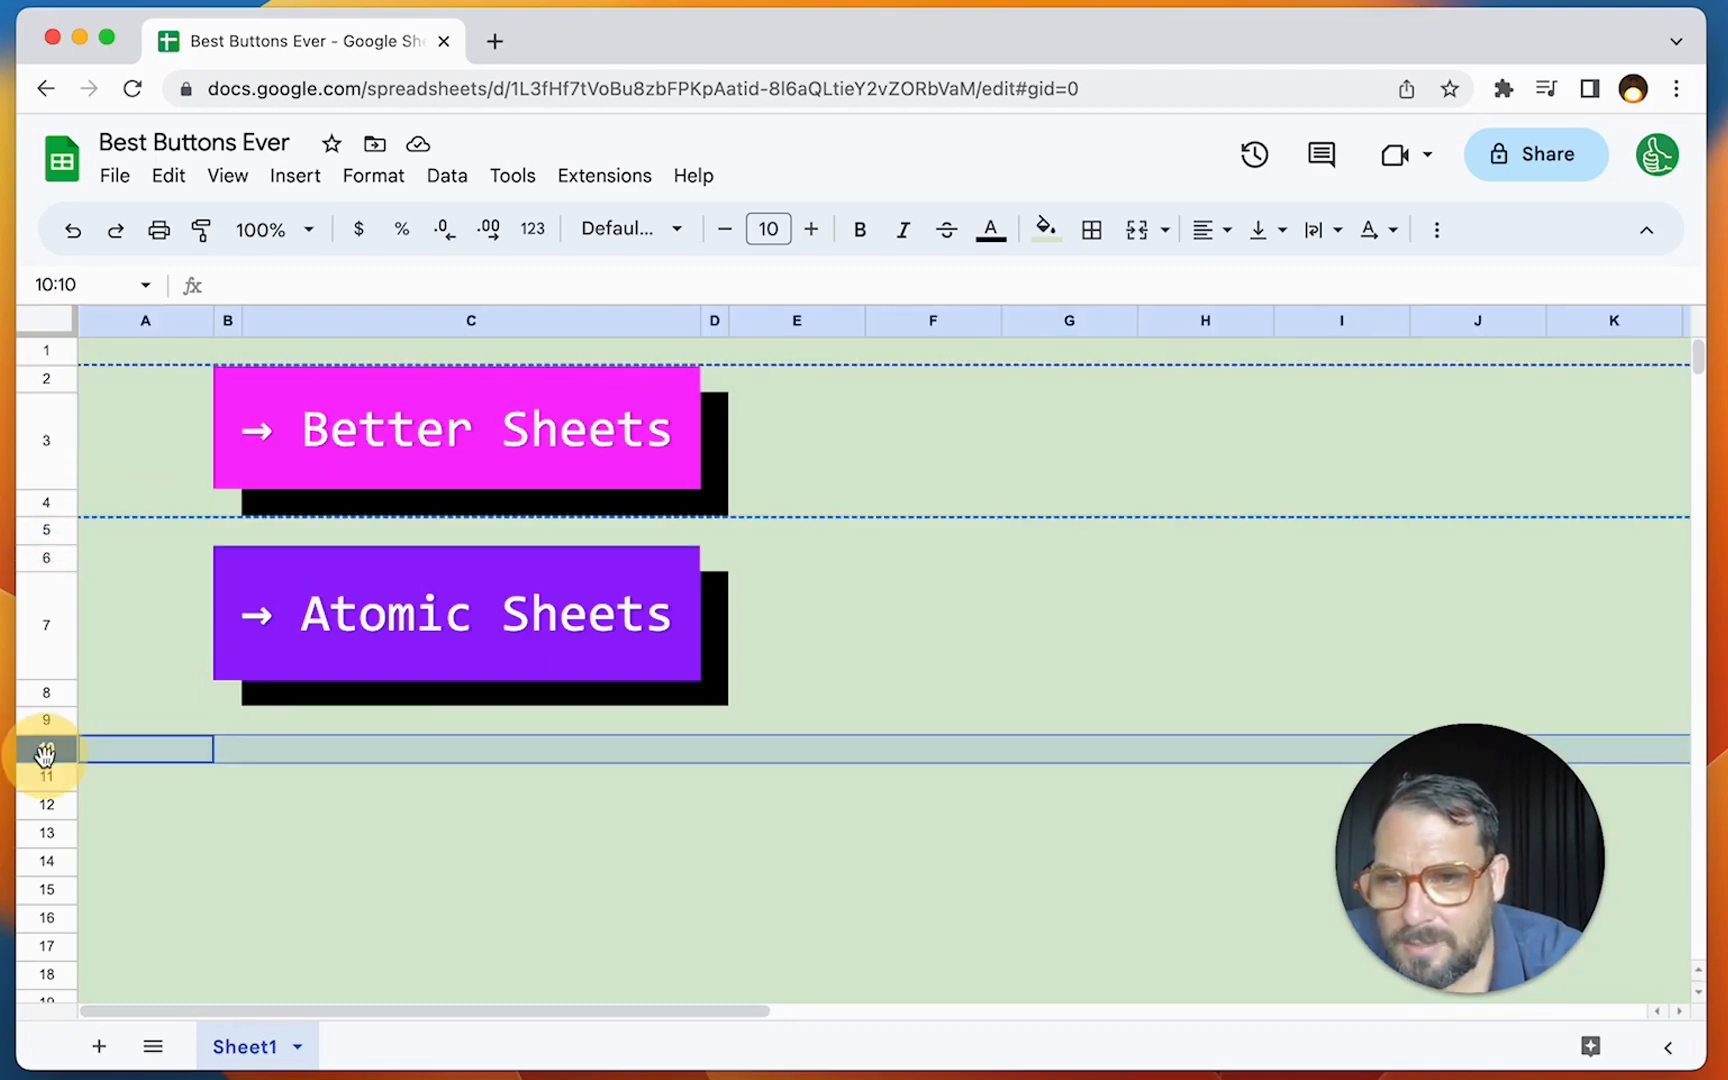
key(ctrl+v)
click(528, 761)
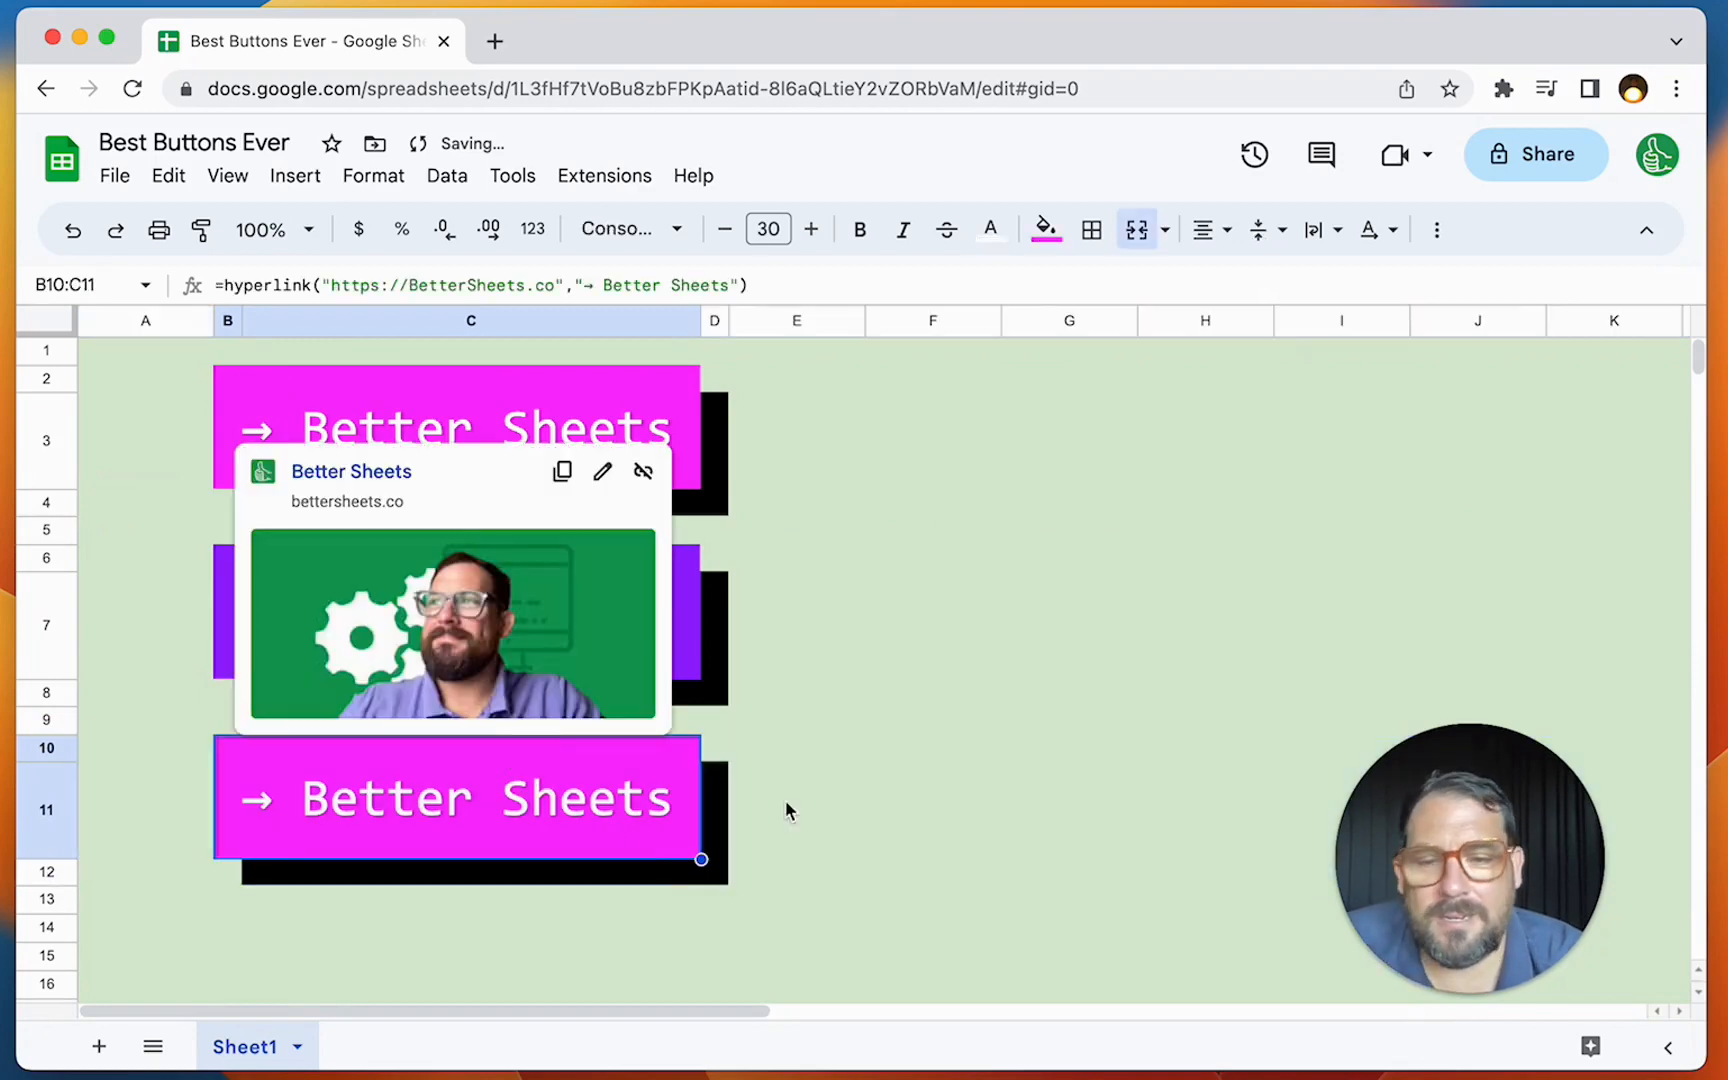
click(879, 774)
click(530, 848)
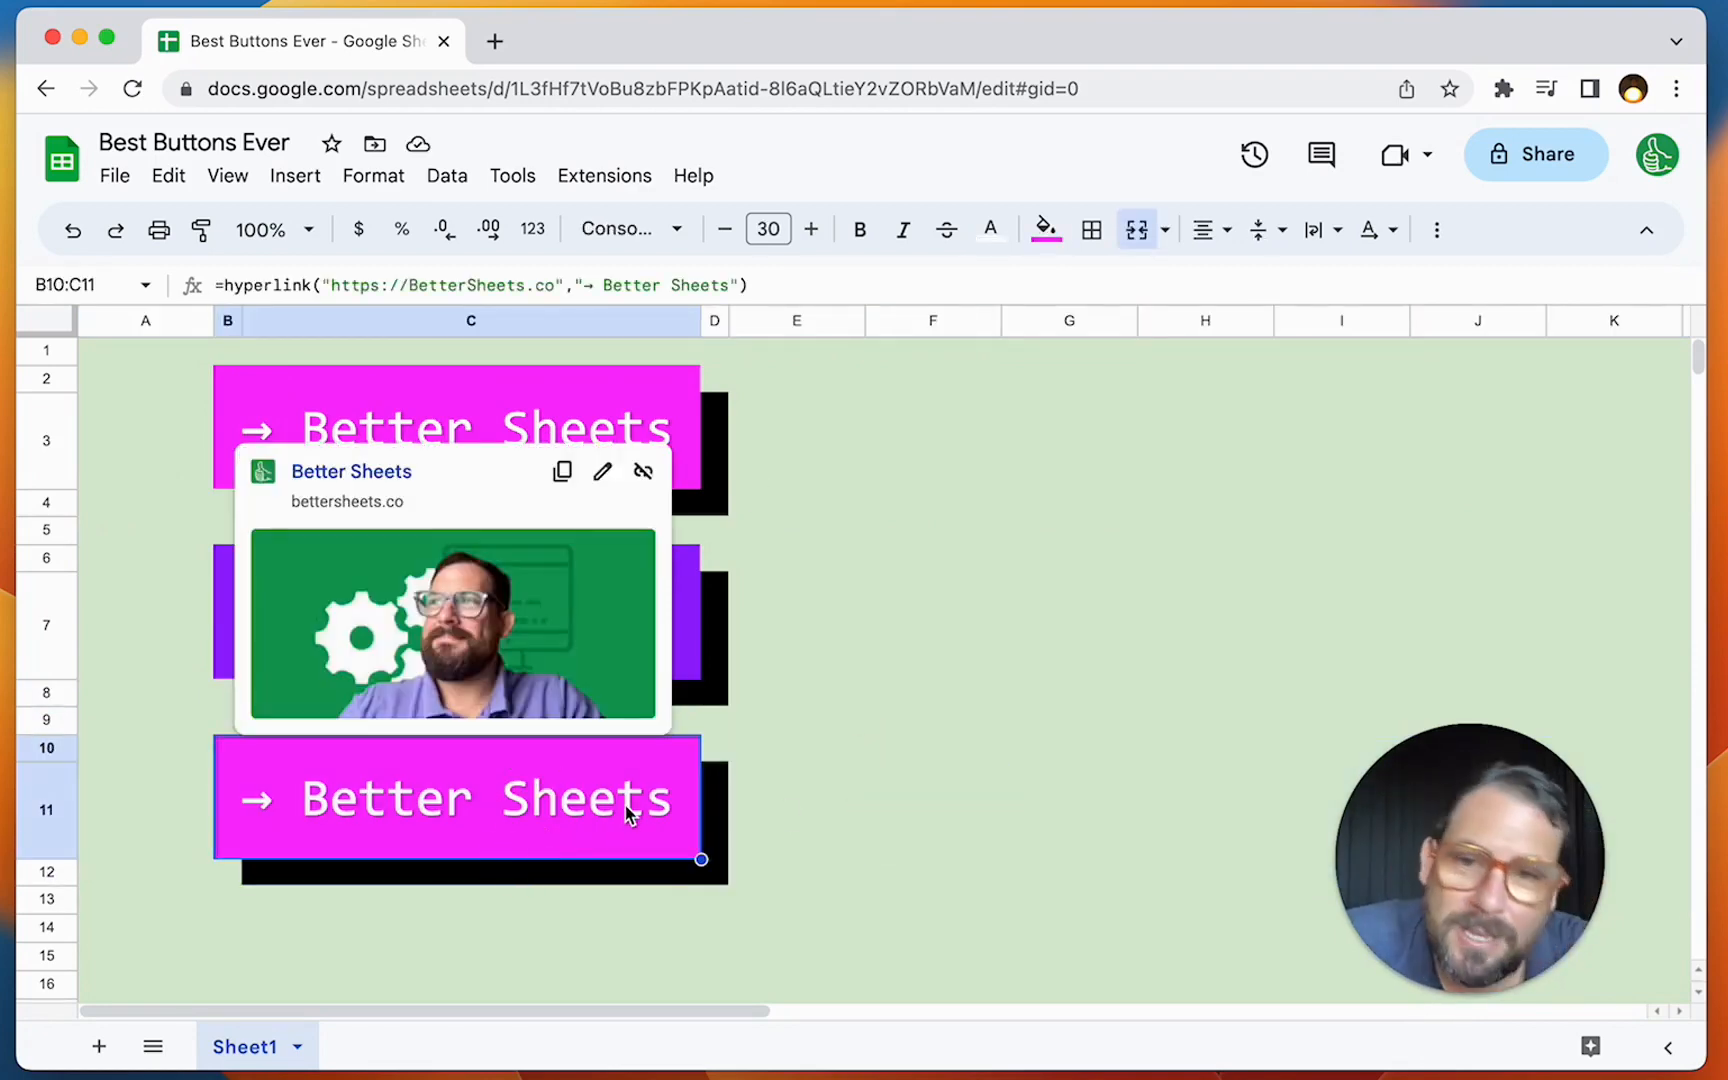
Step: Search the Google Workspace Marketplace add-ons for "button styles" and close the marketplace
click(597, 178)
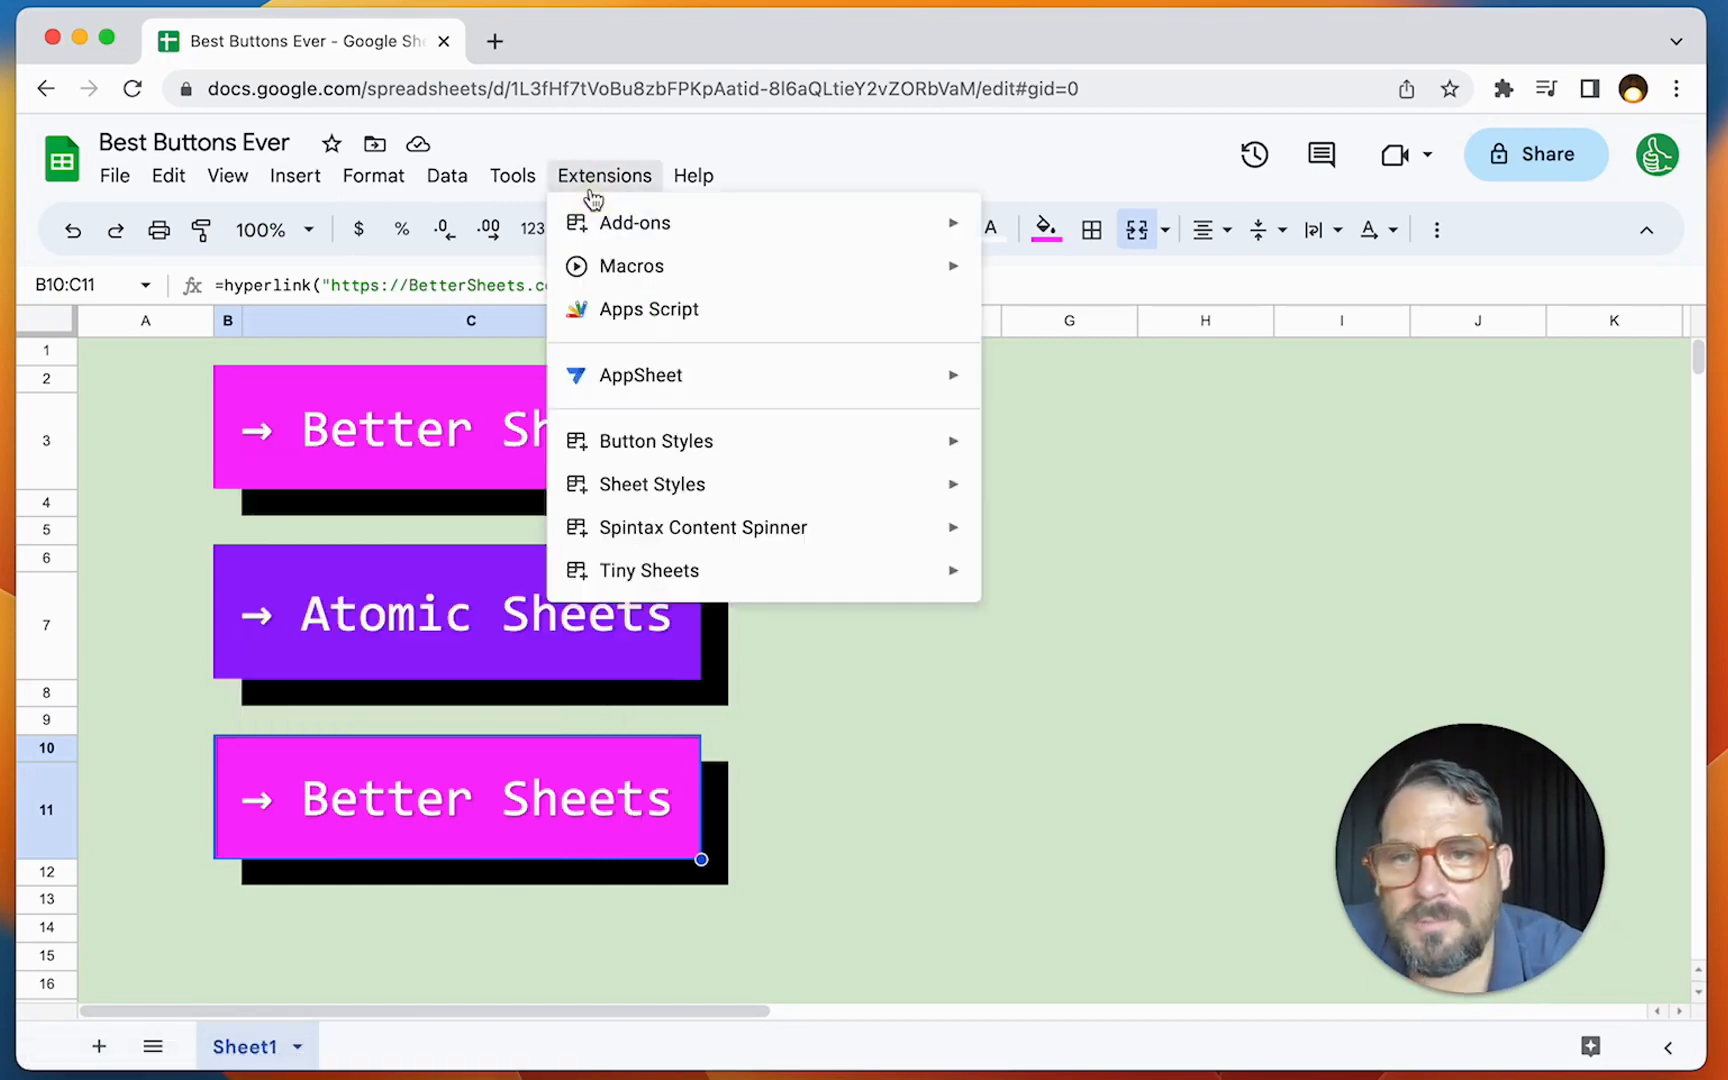
mouse_move(703, 240)
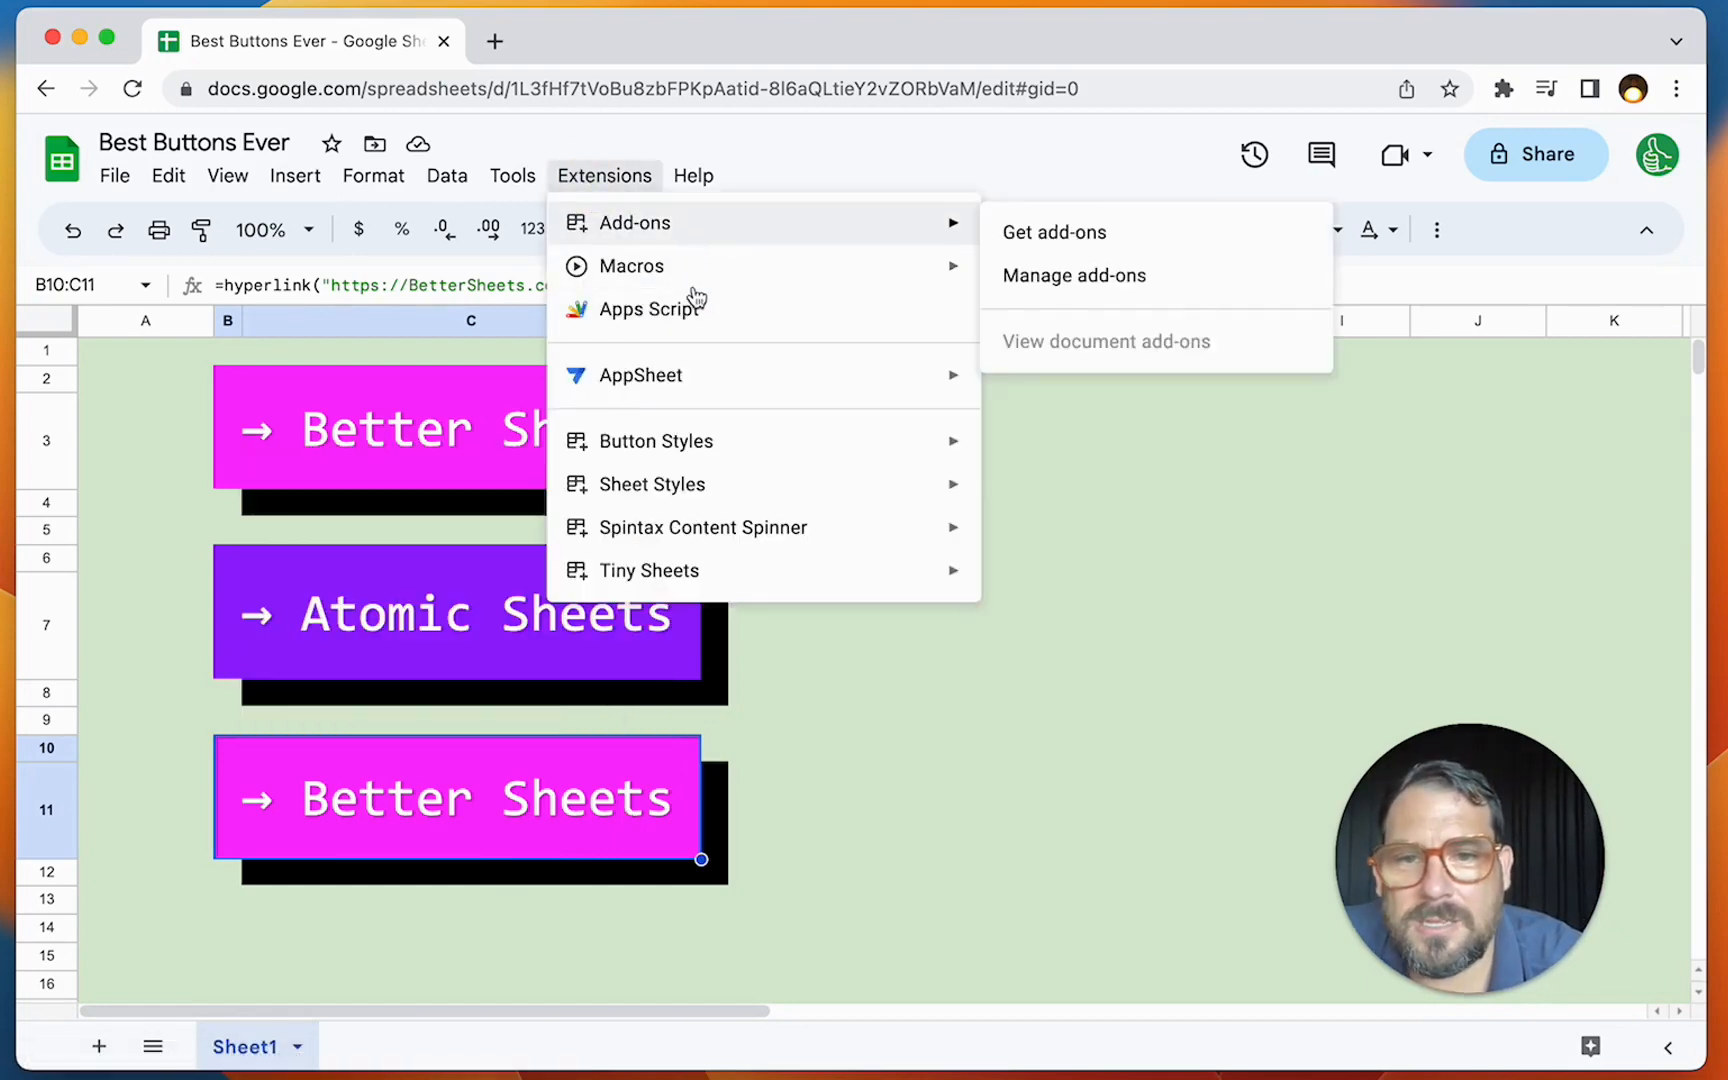
mouse_move(828, 465)
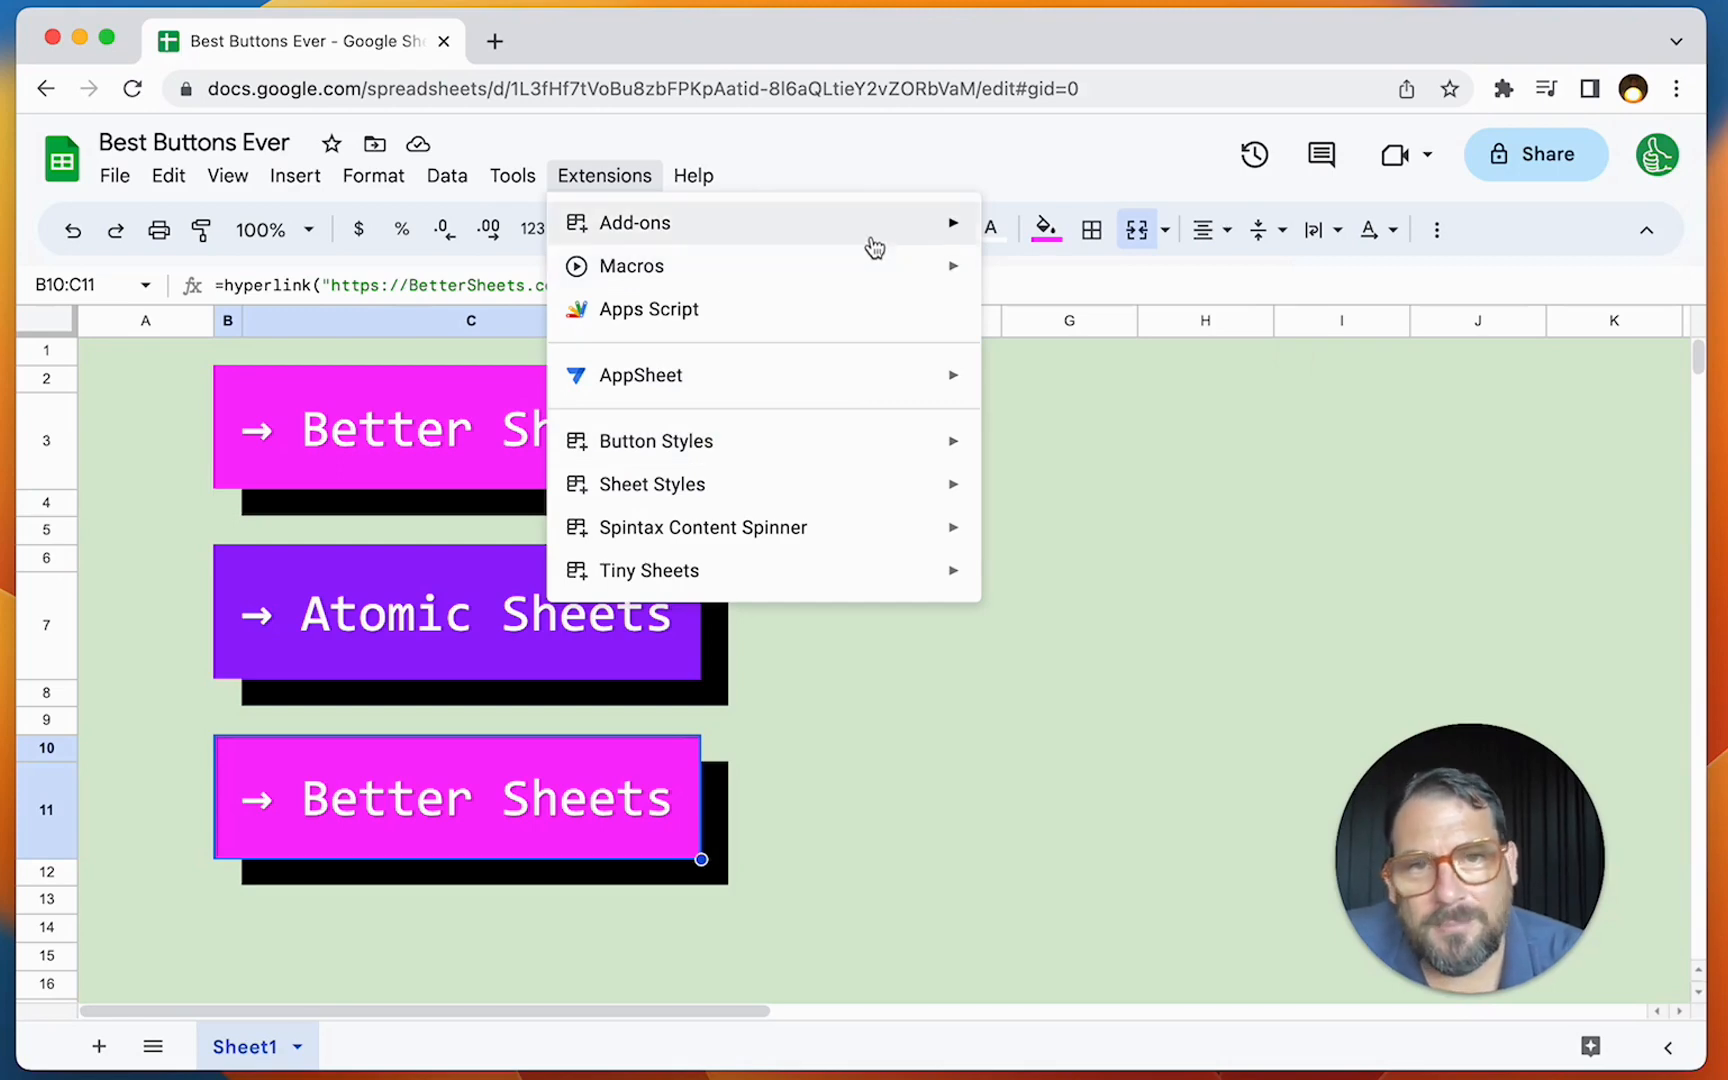
mouse_move(872, 240)
click(1064, 234)
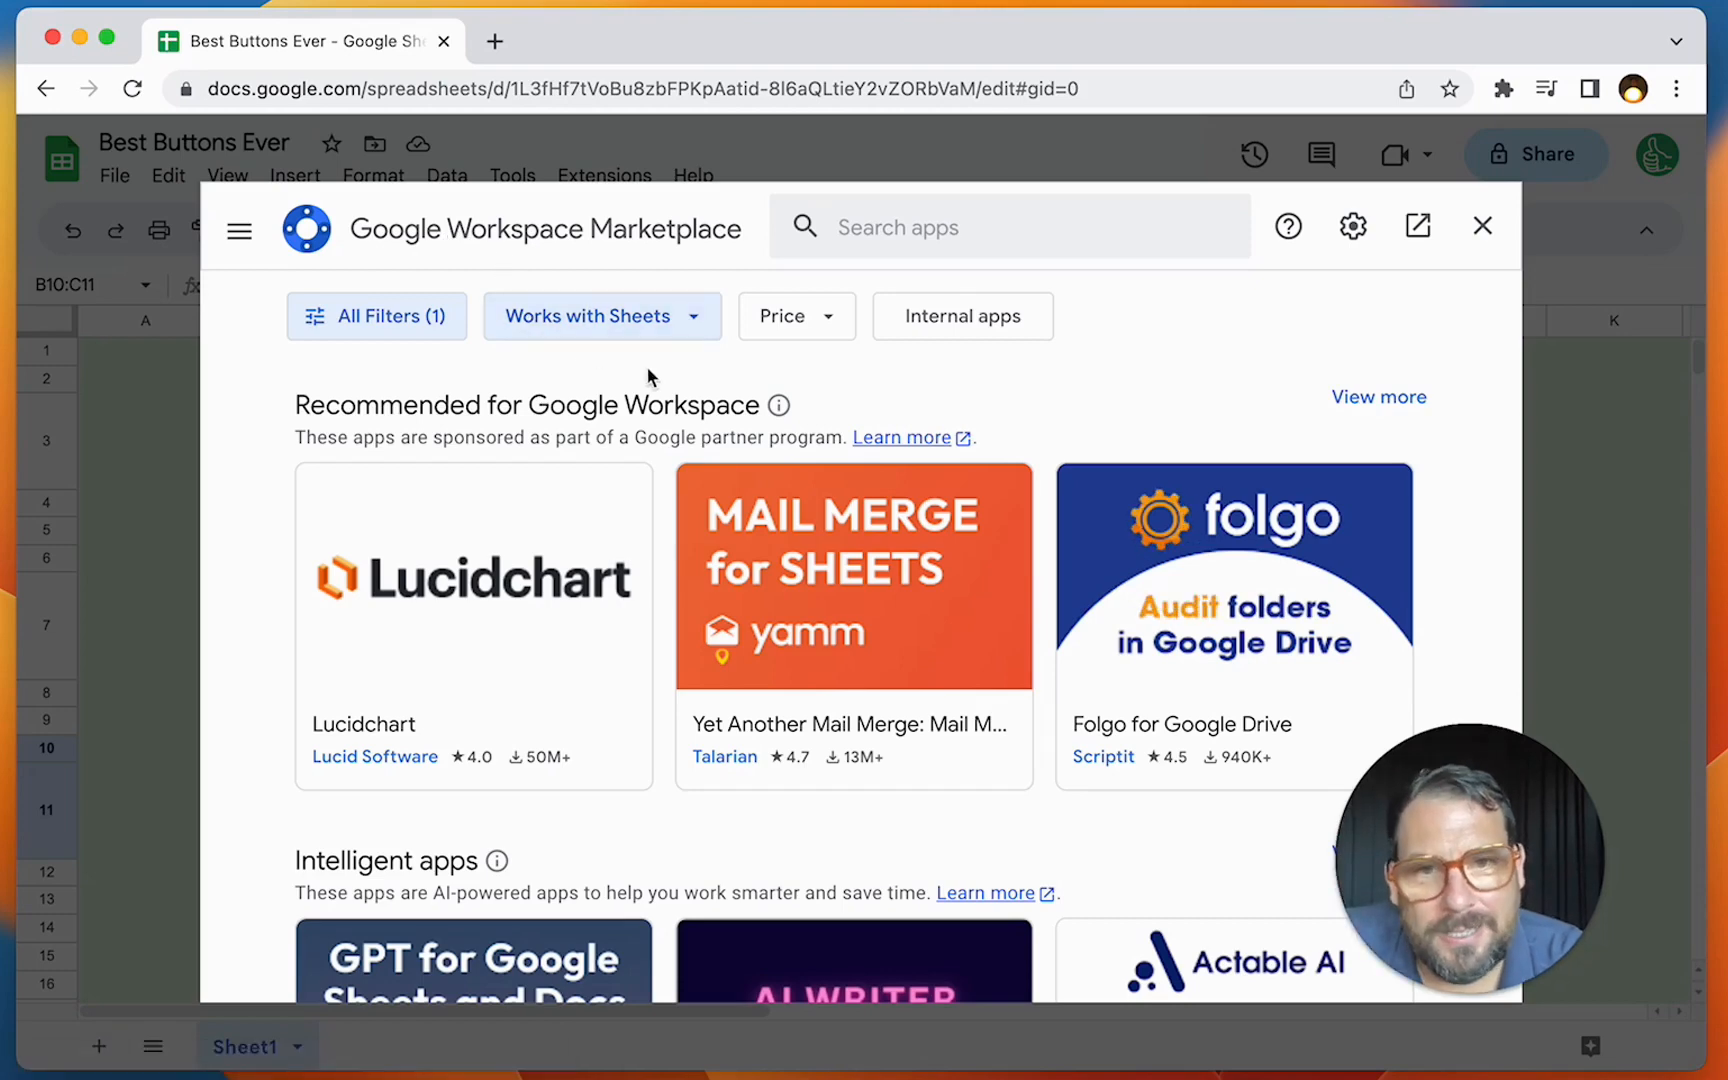
click(972, 226)
text(button style)
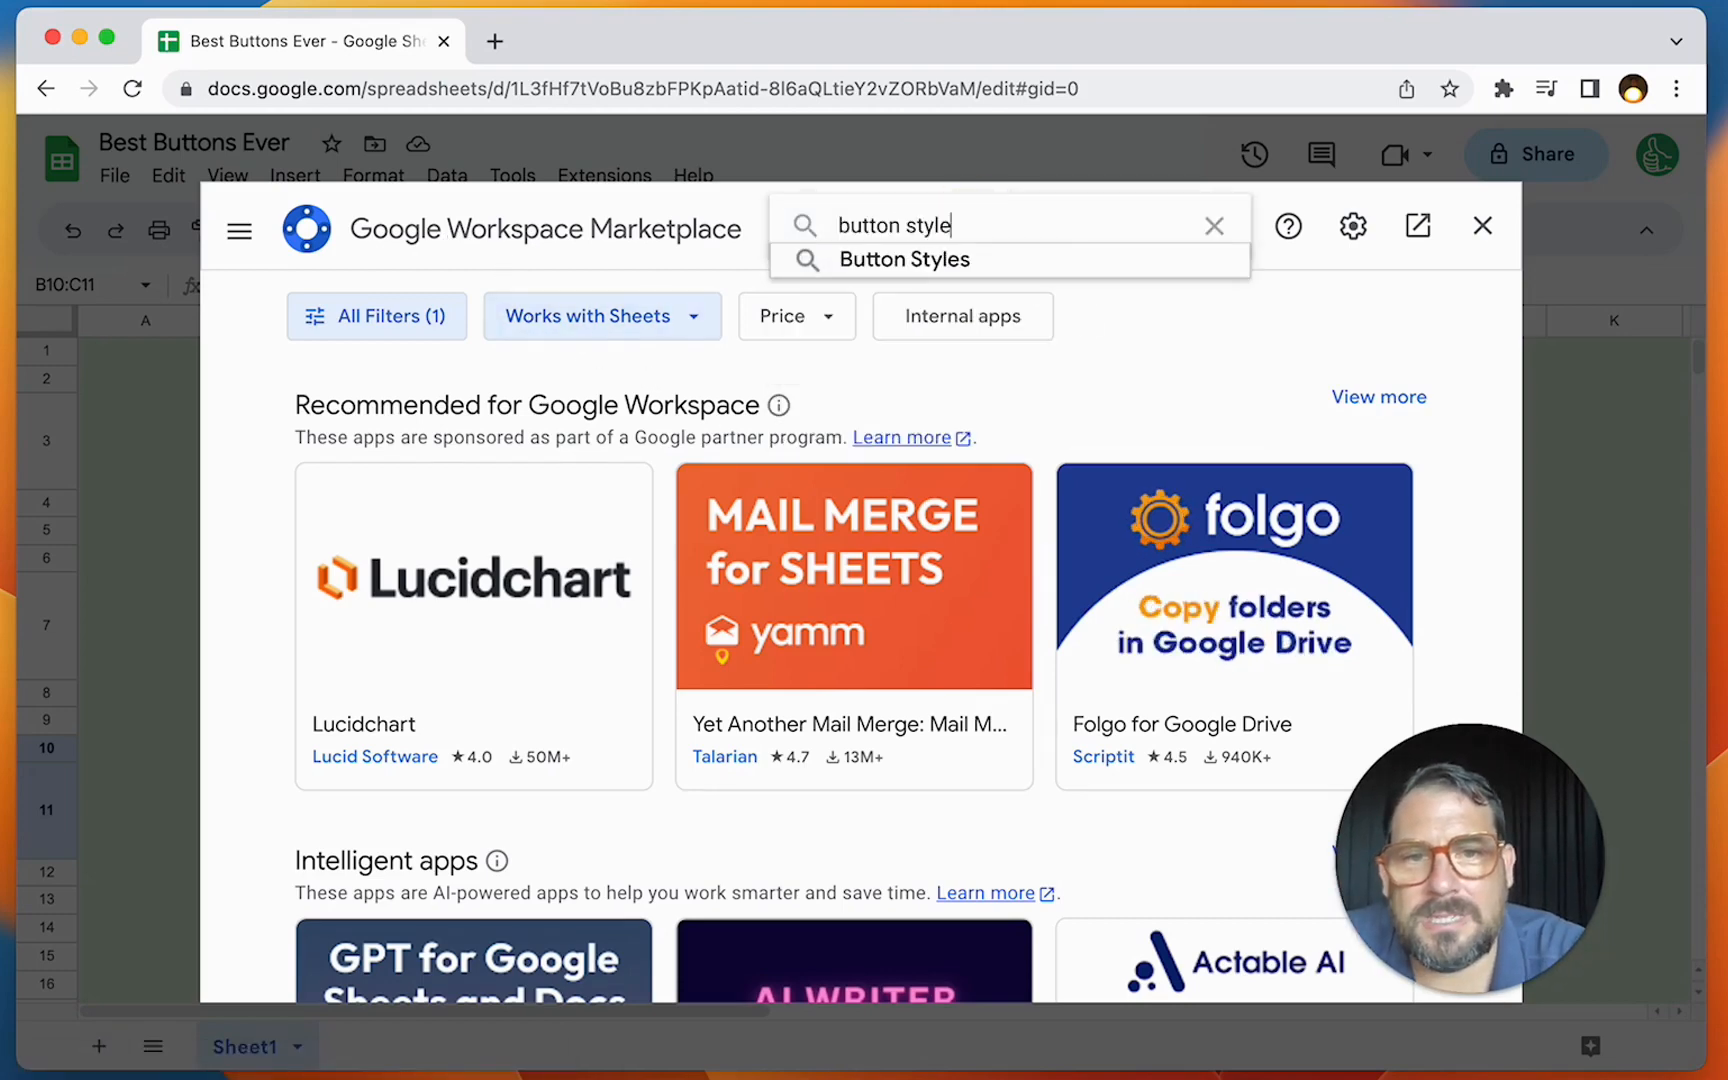
text(s)
key(Return)
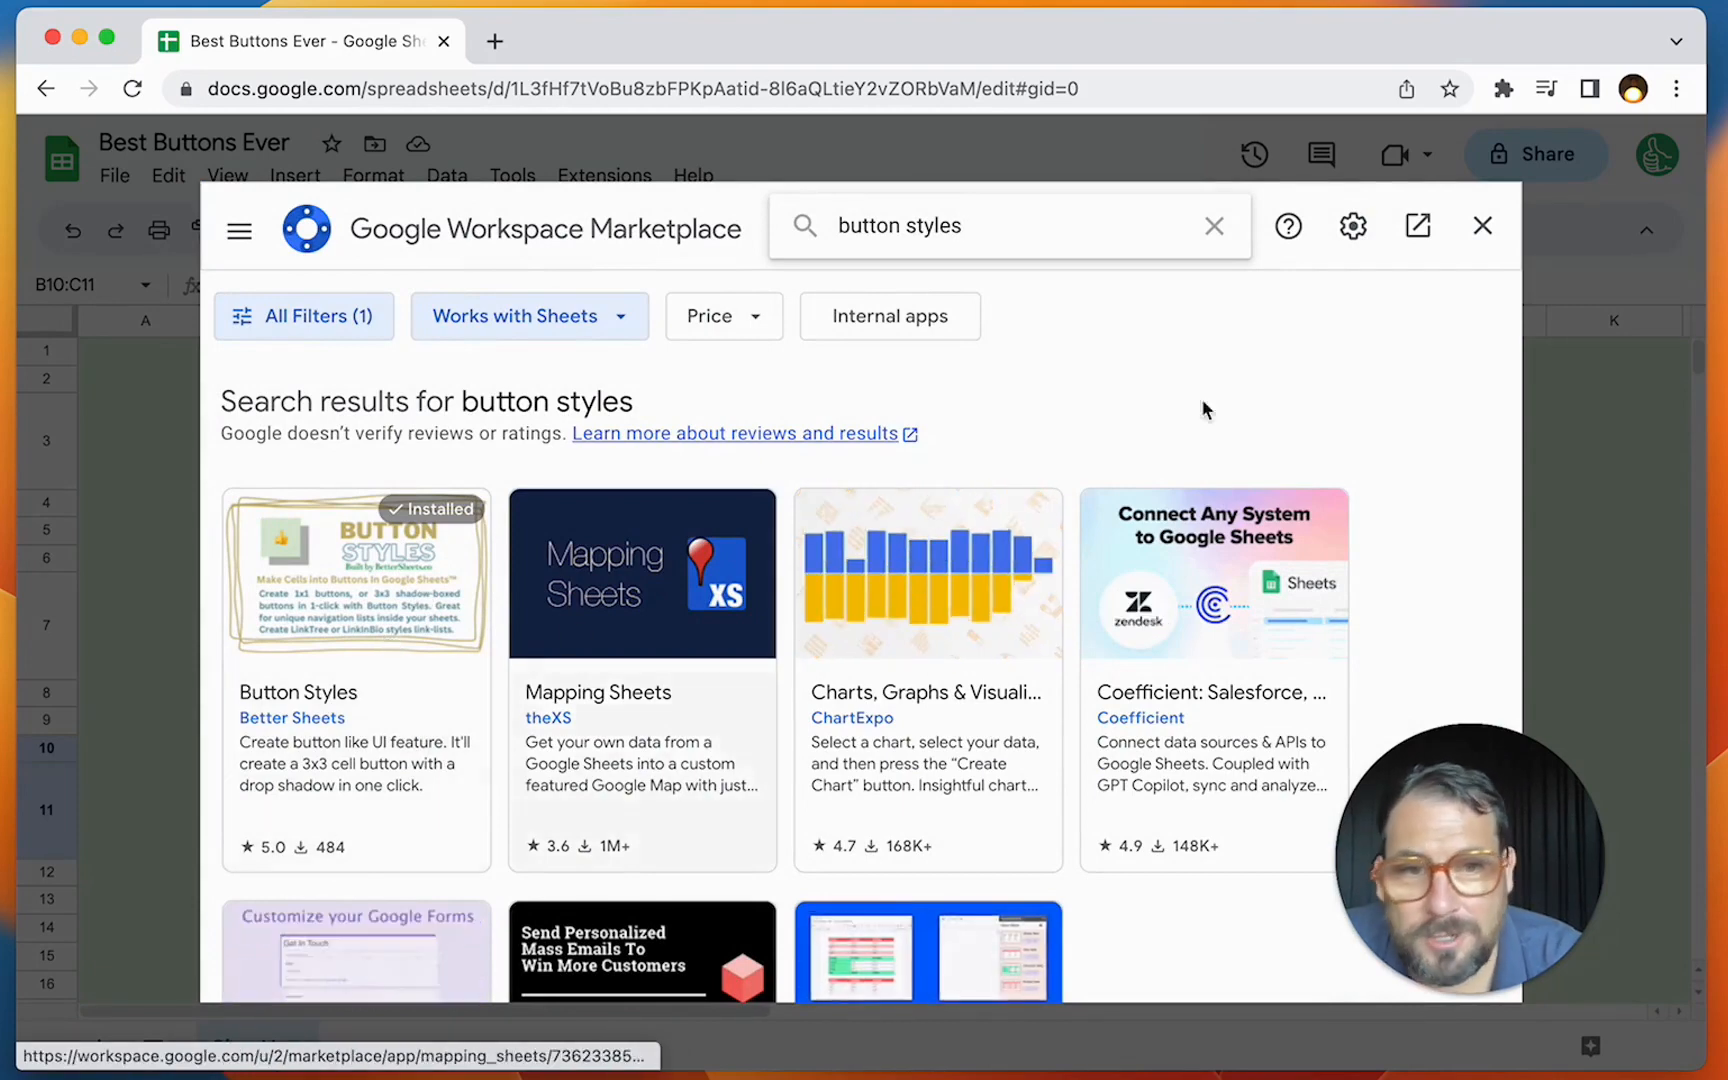
click(1482, 226)
Step: Fill the duplicated button in B10:C11 with bright green and set its text color to dark gray
click(451, 781)
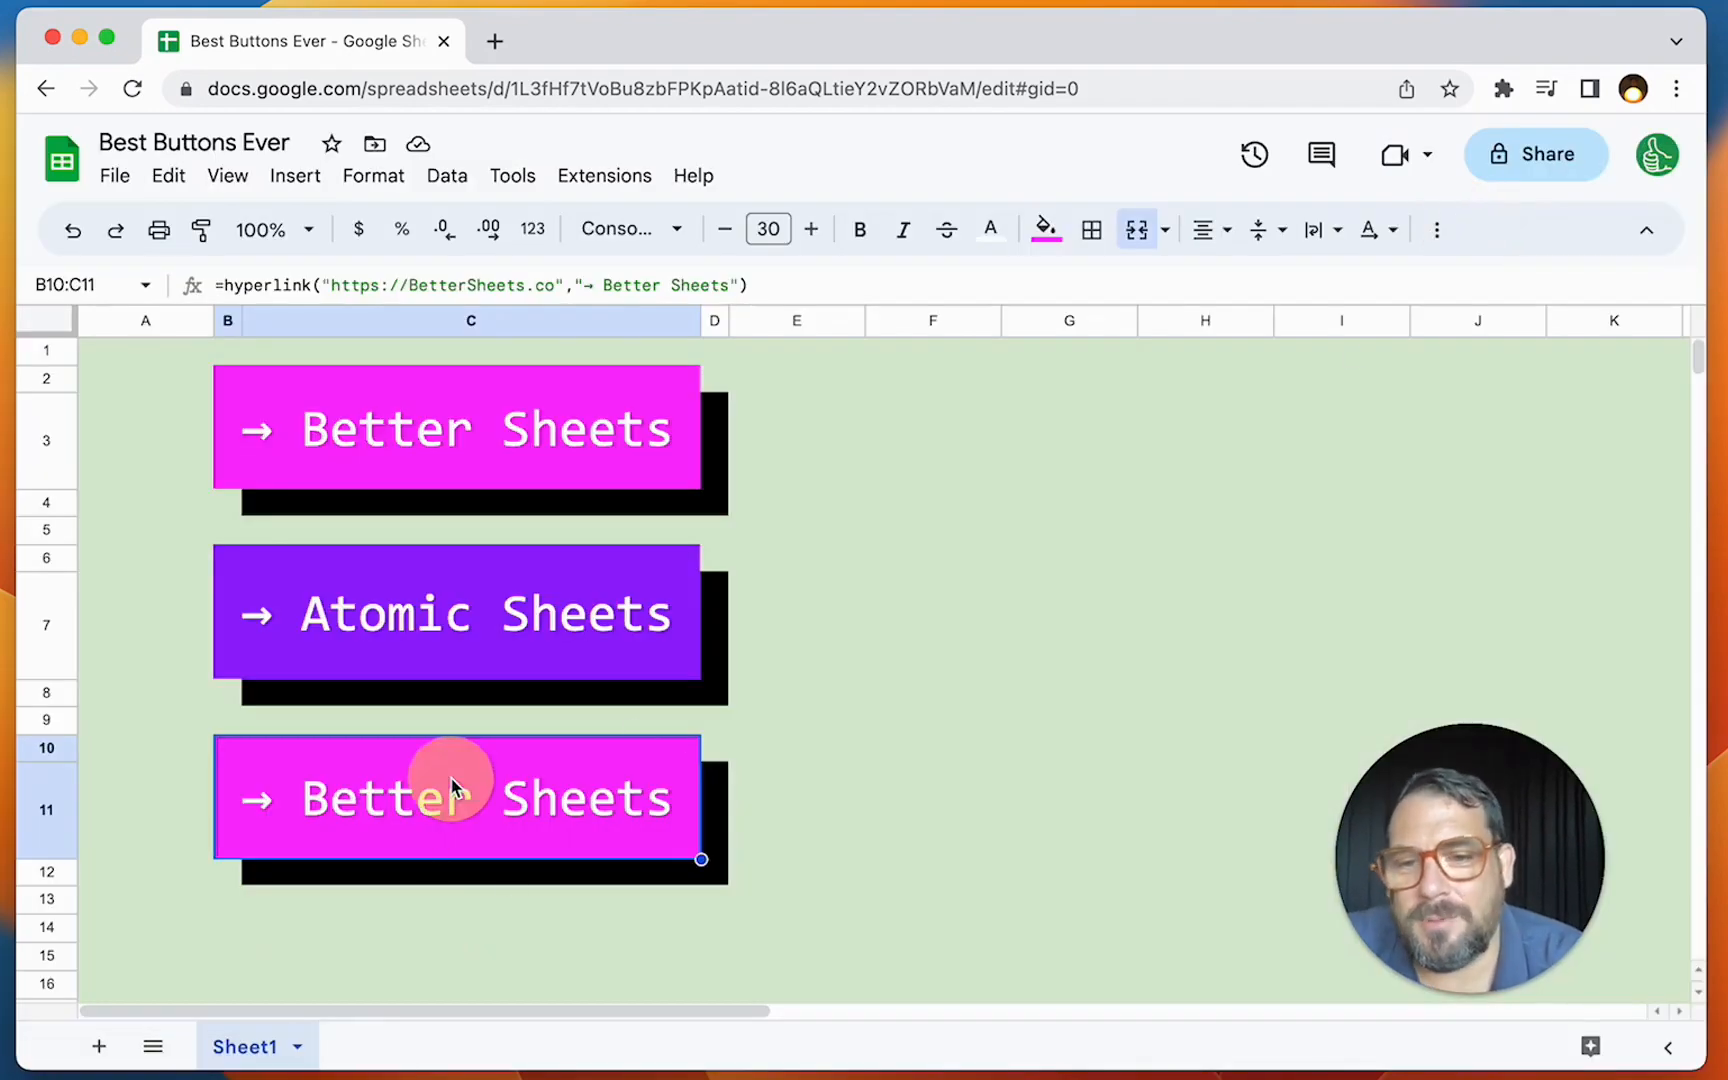
click(1043, 230)
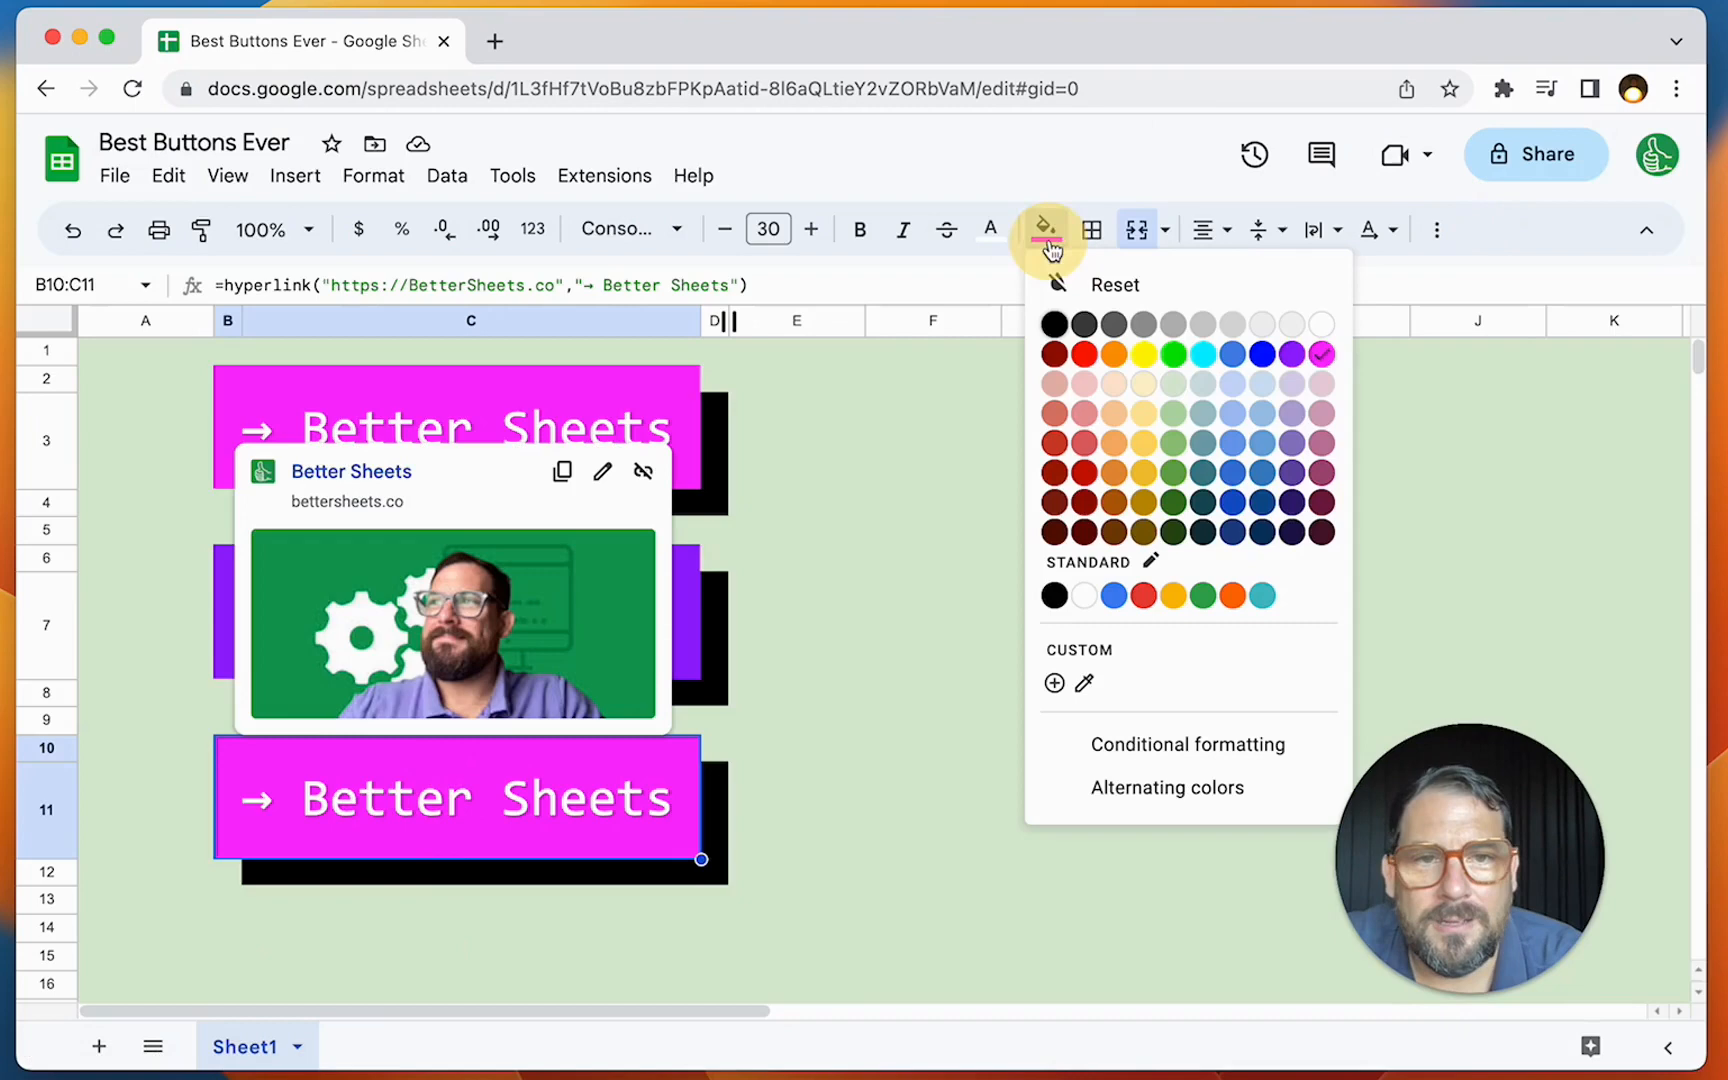
click(1176, 356)
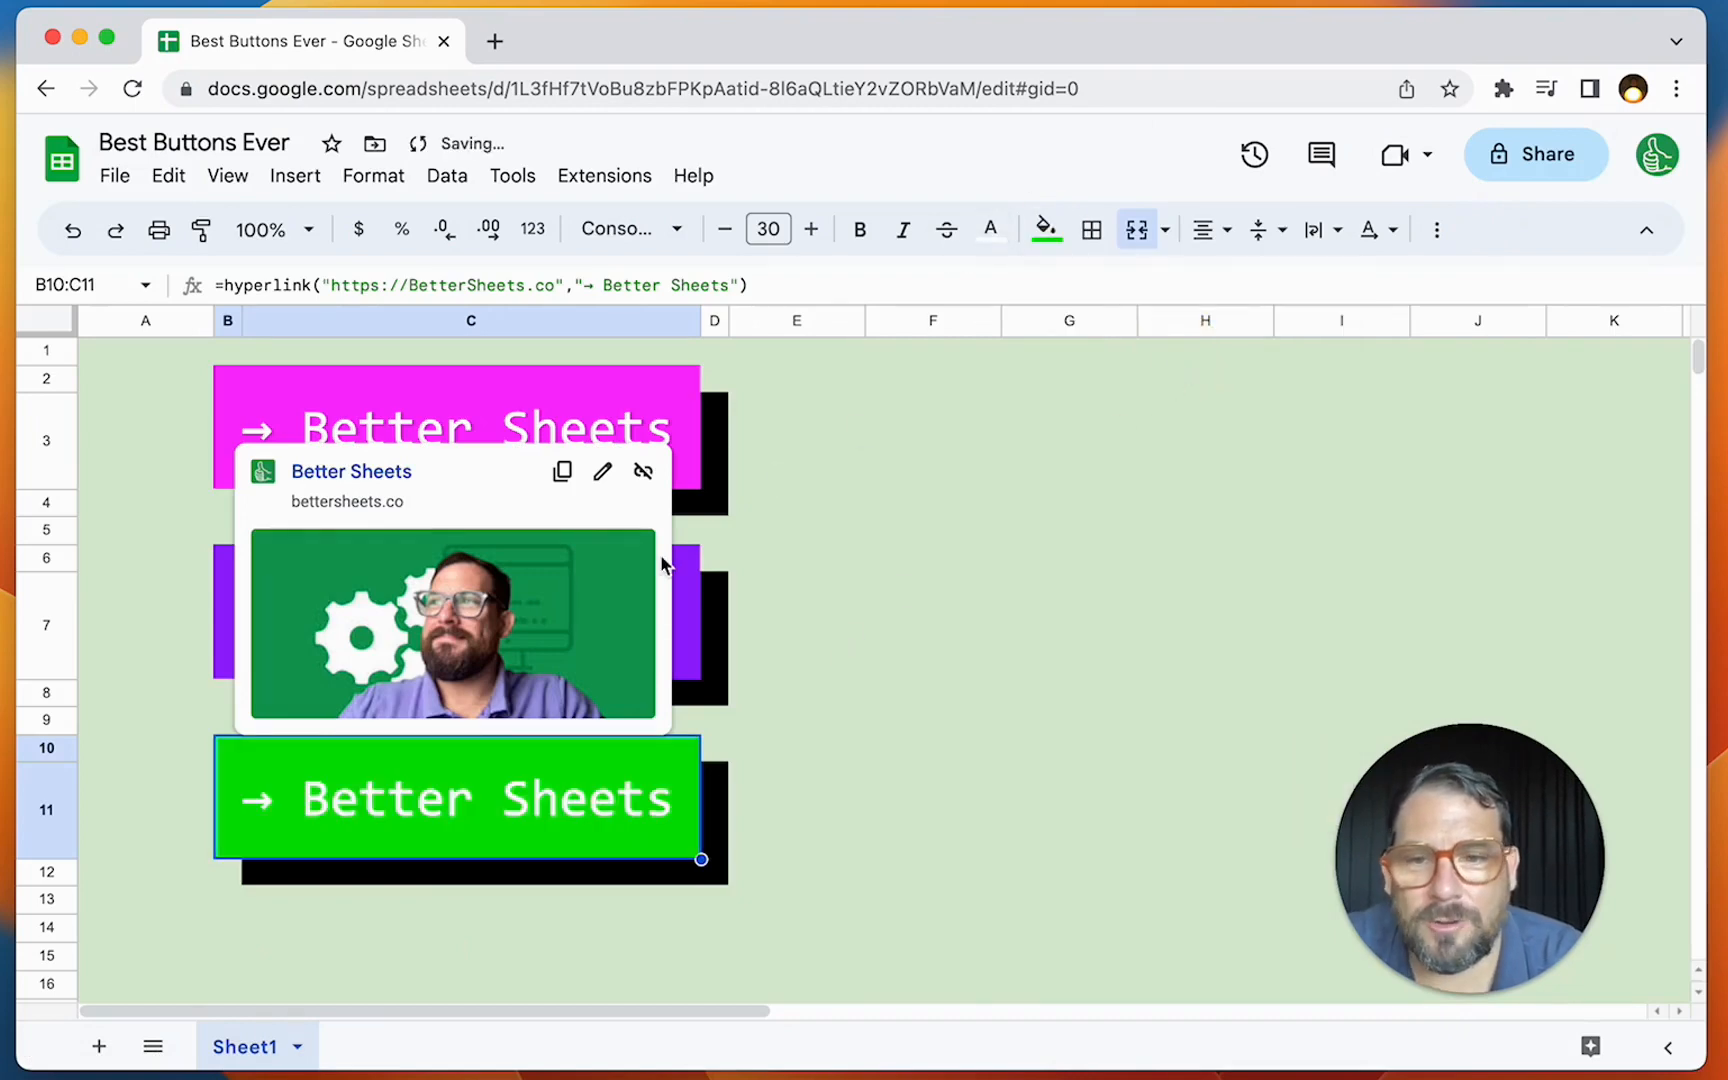
click(990, 229)
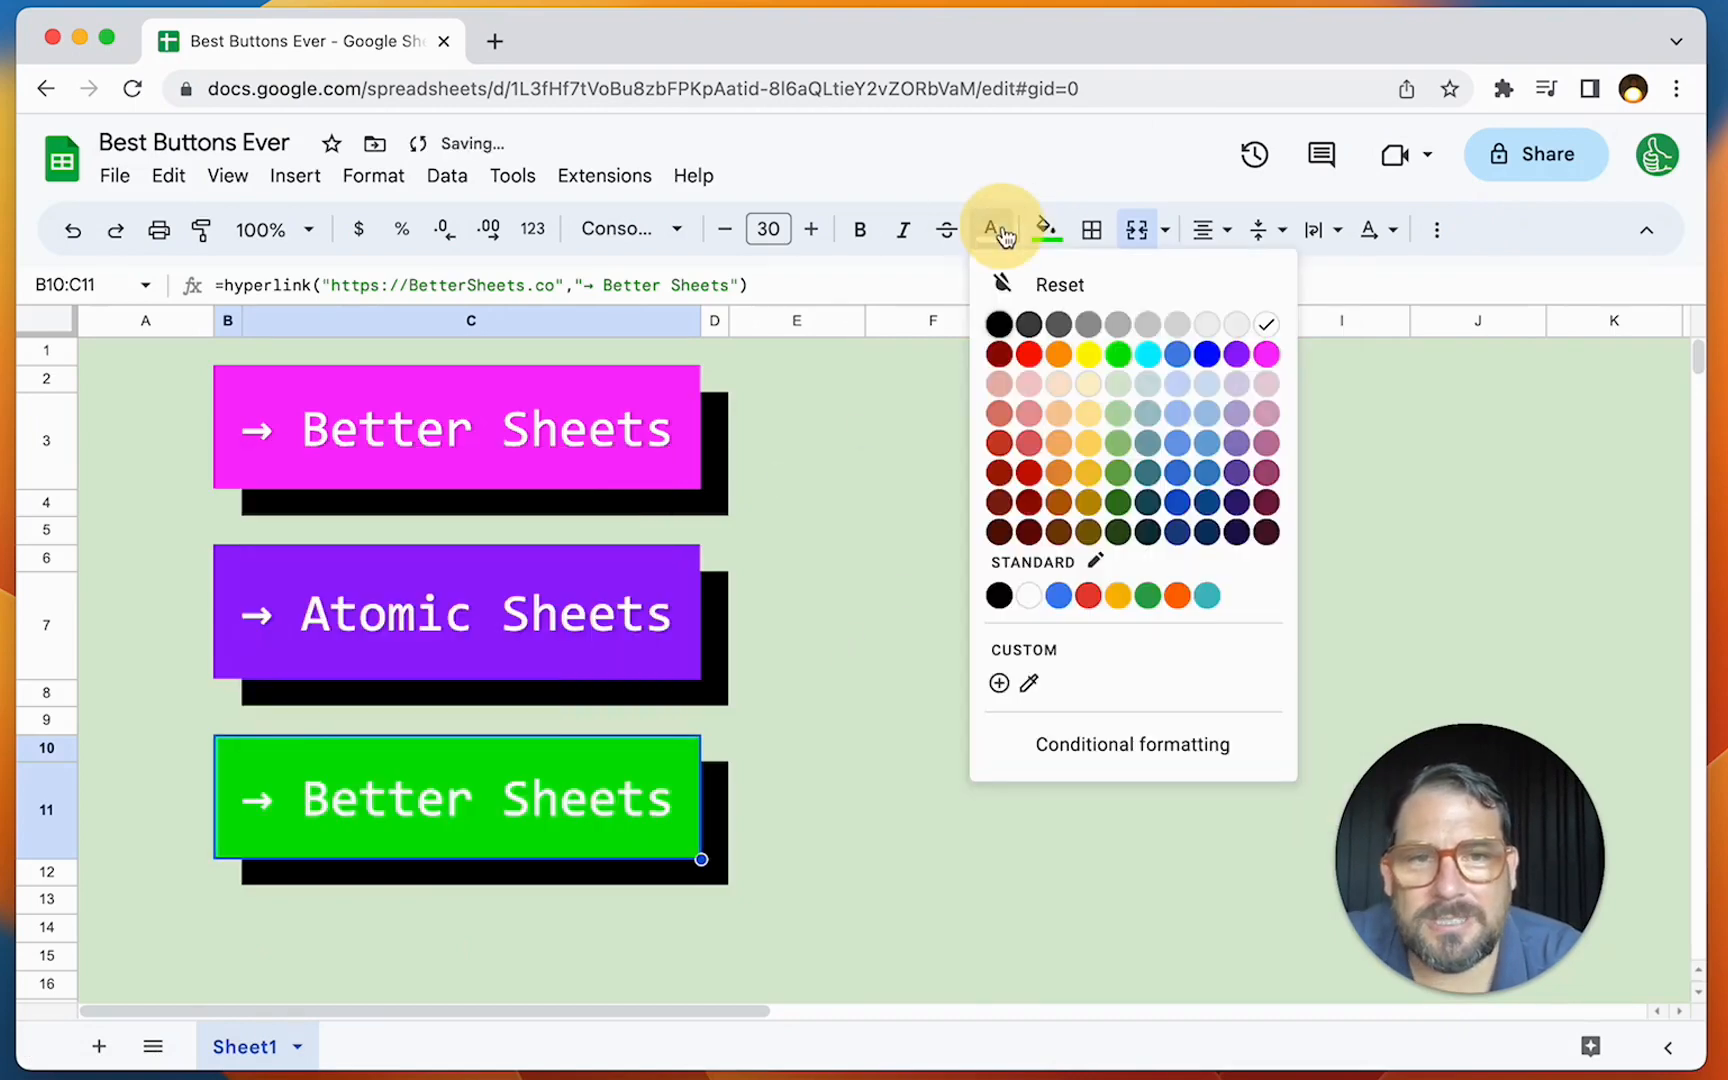
click(1030, 326)
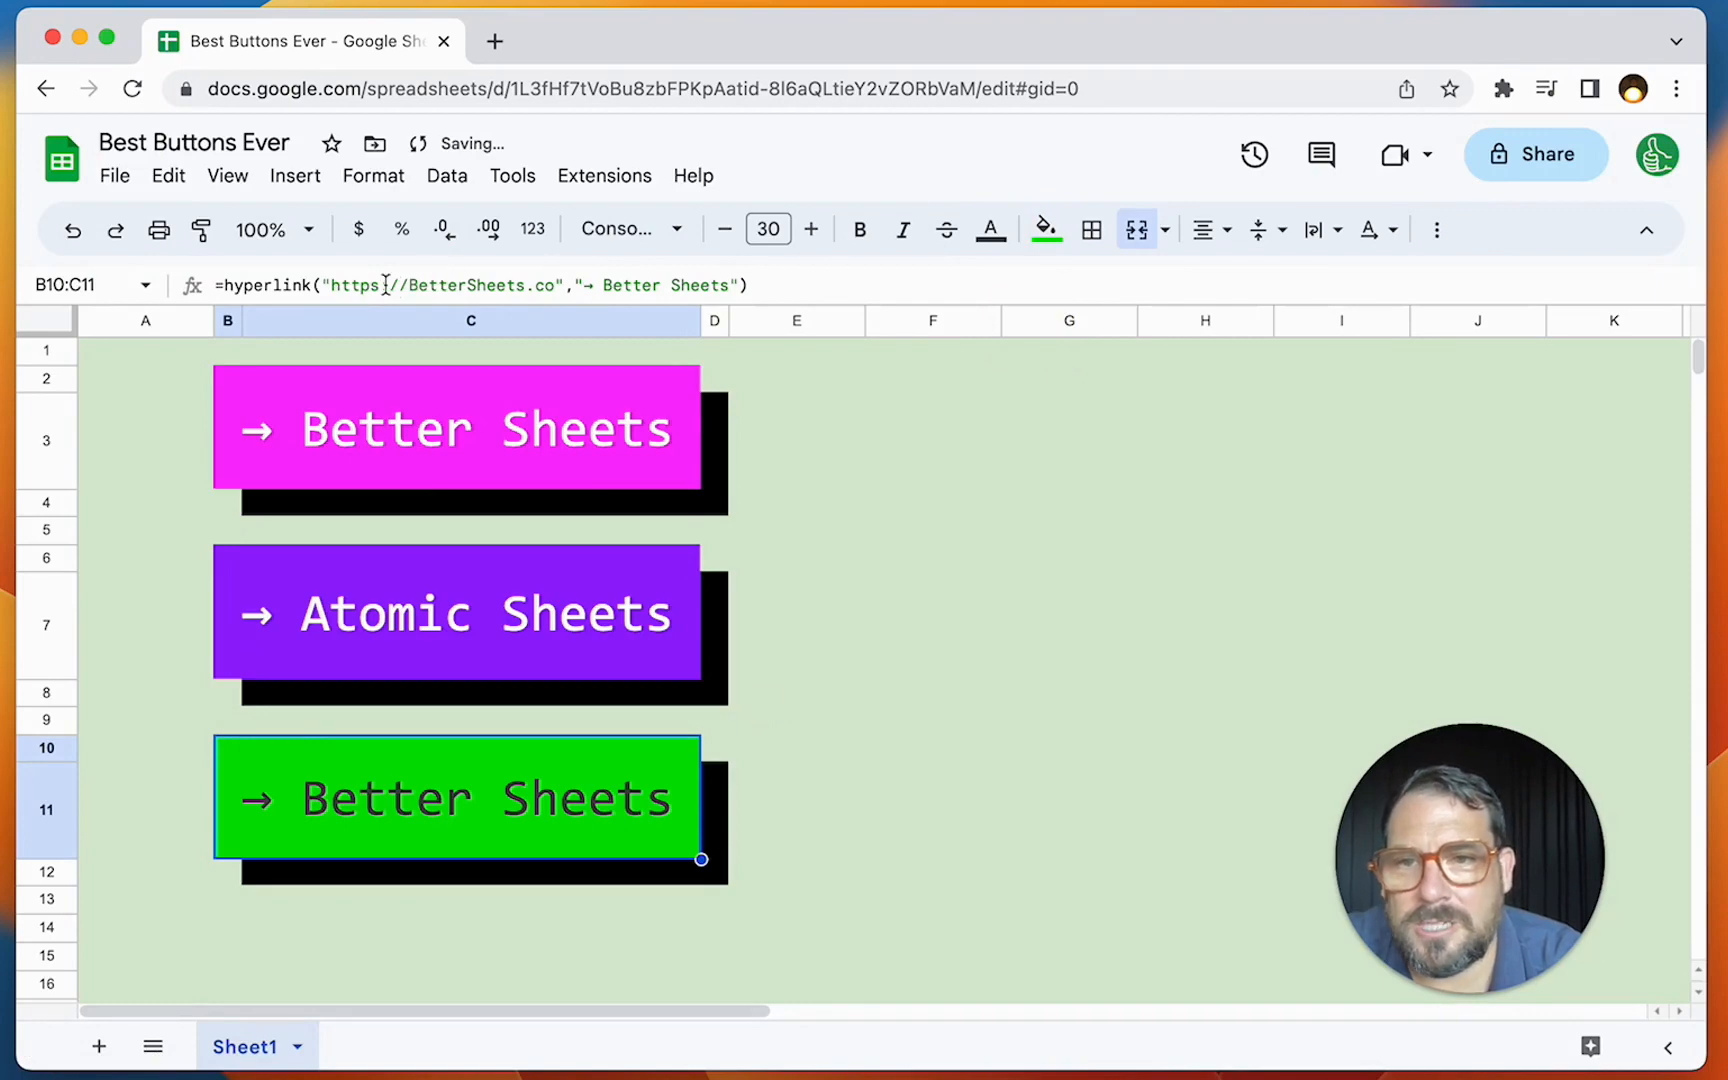
key(super+t)
text(buttonstyles.bettersheets.co)
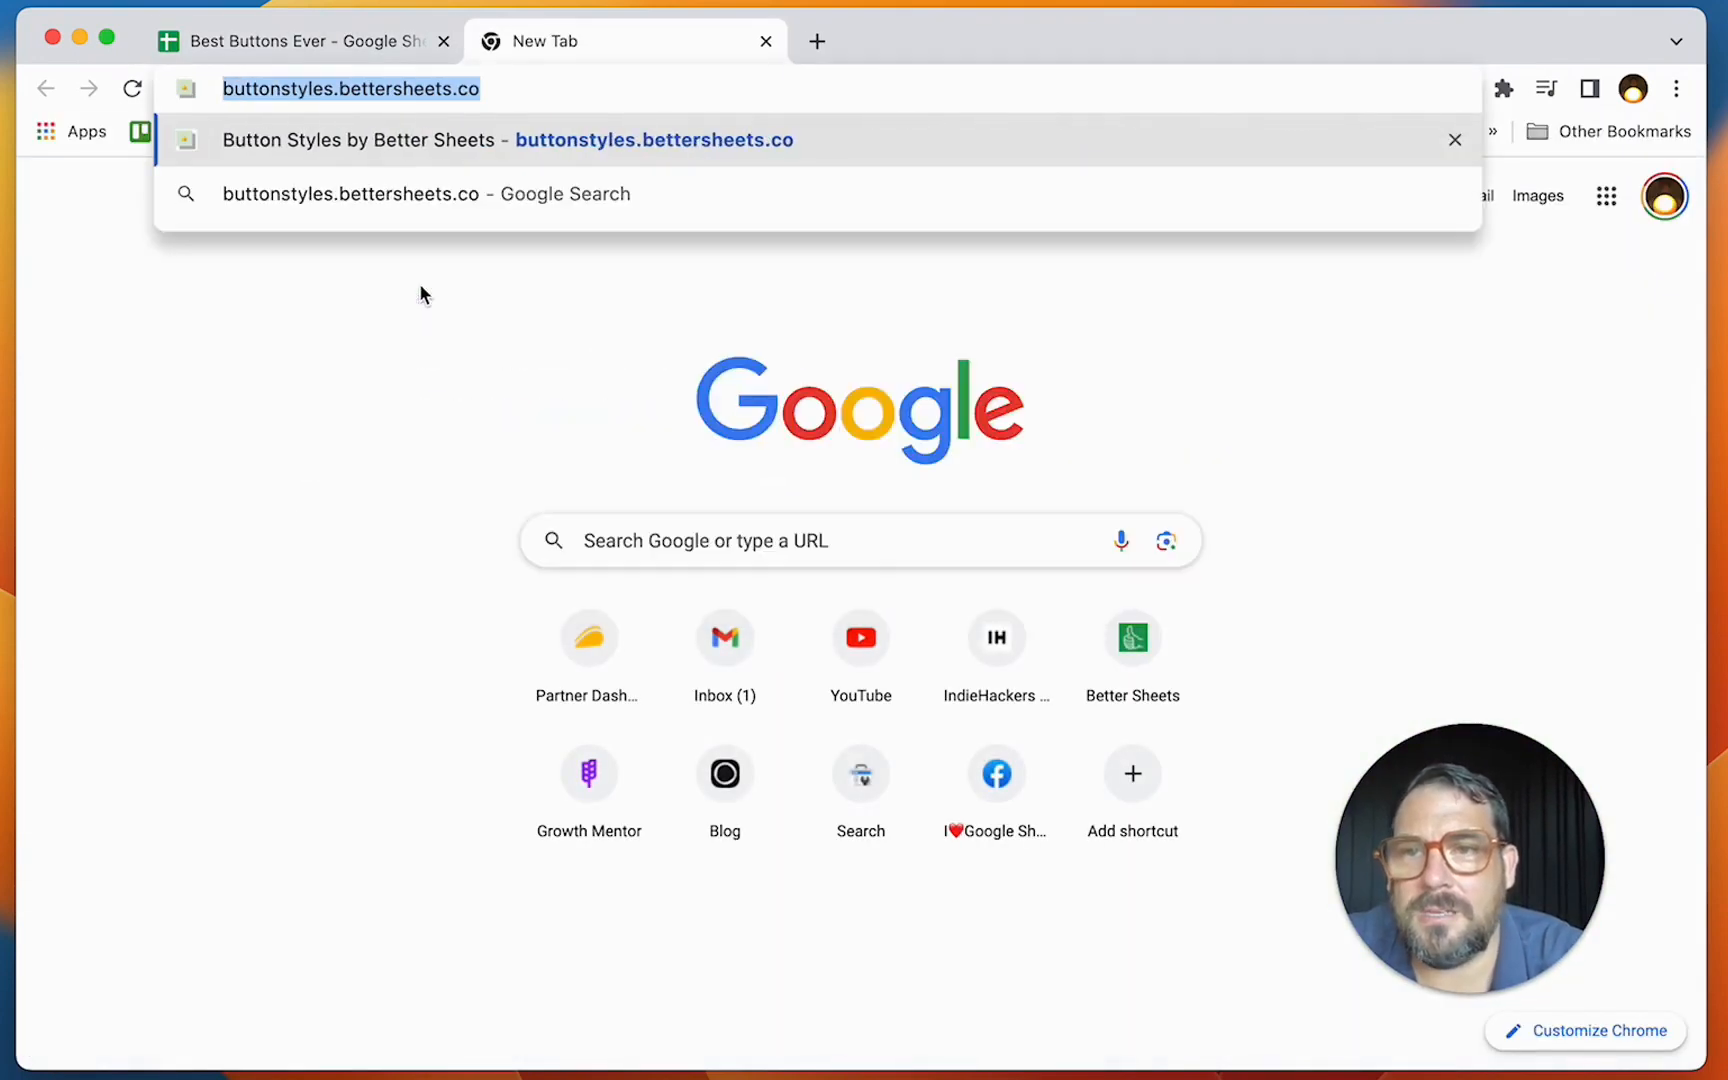
key(super+w)
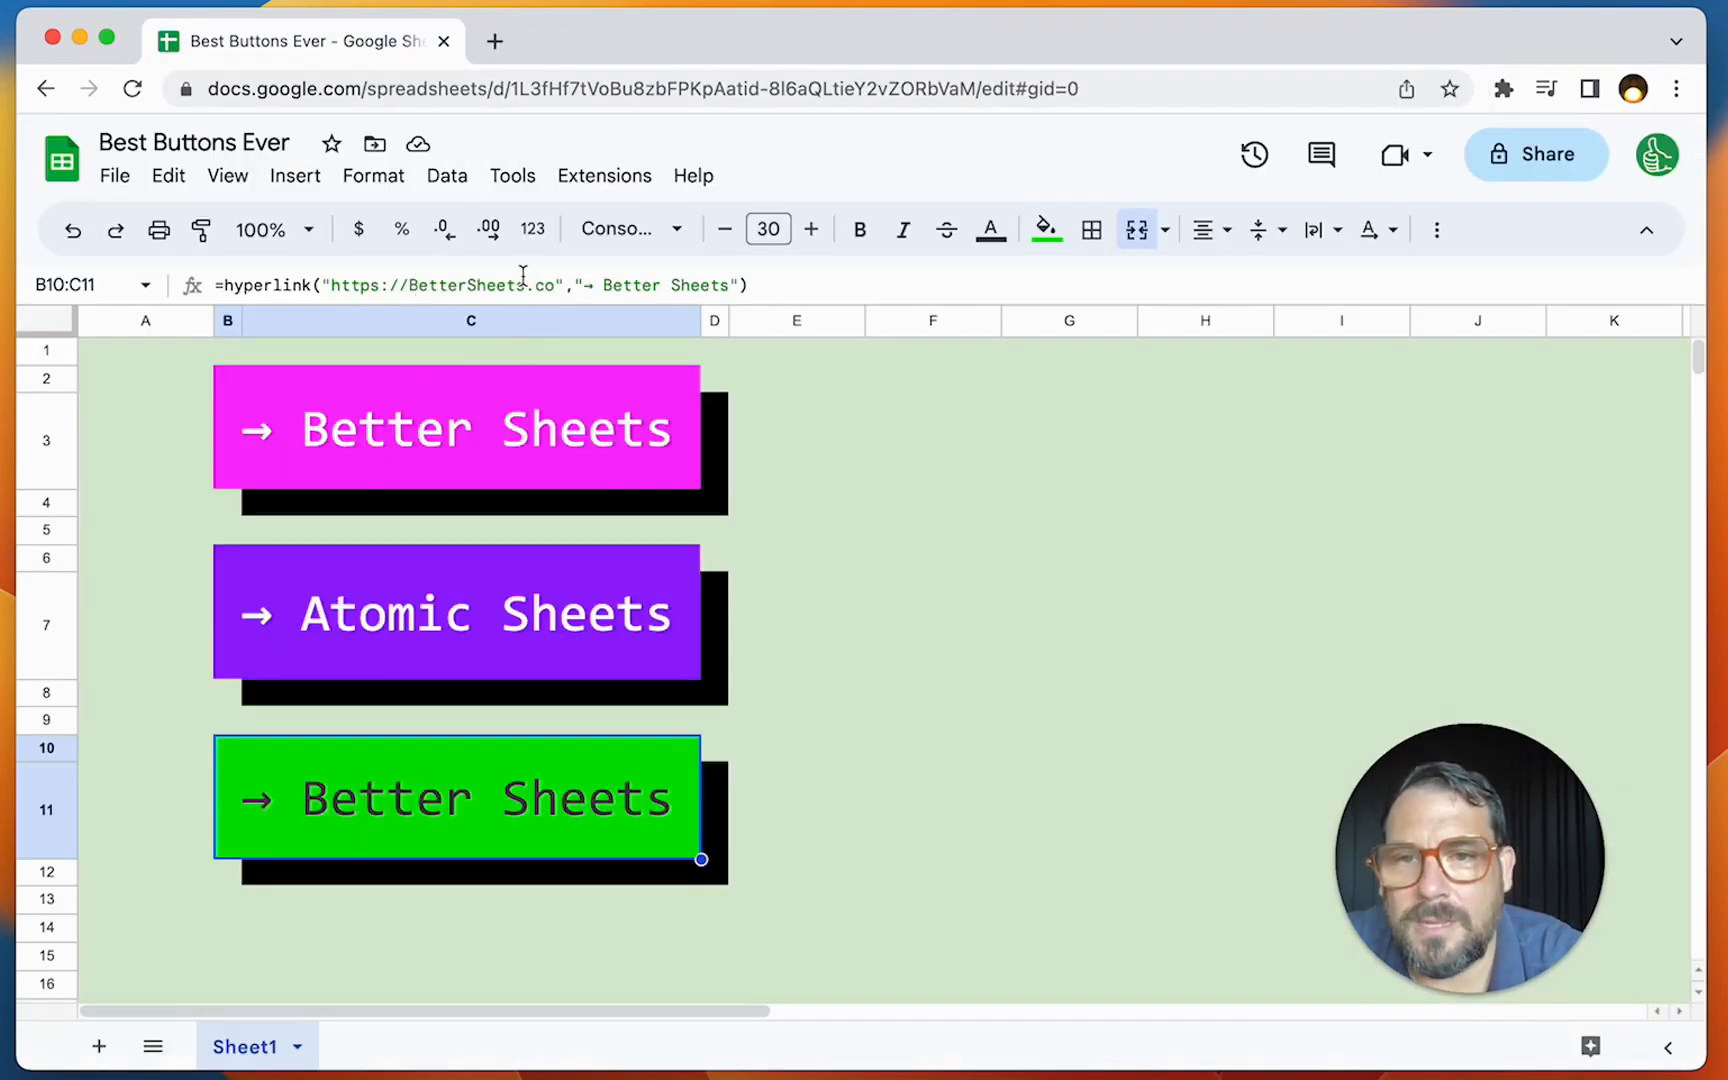
drag(335, 288, 562, 282)
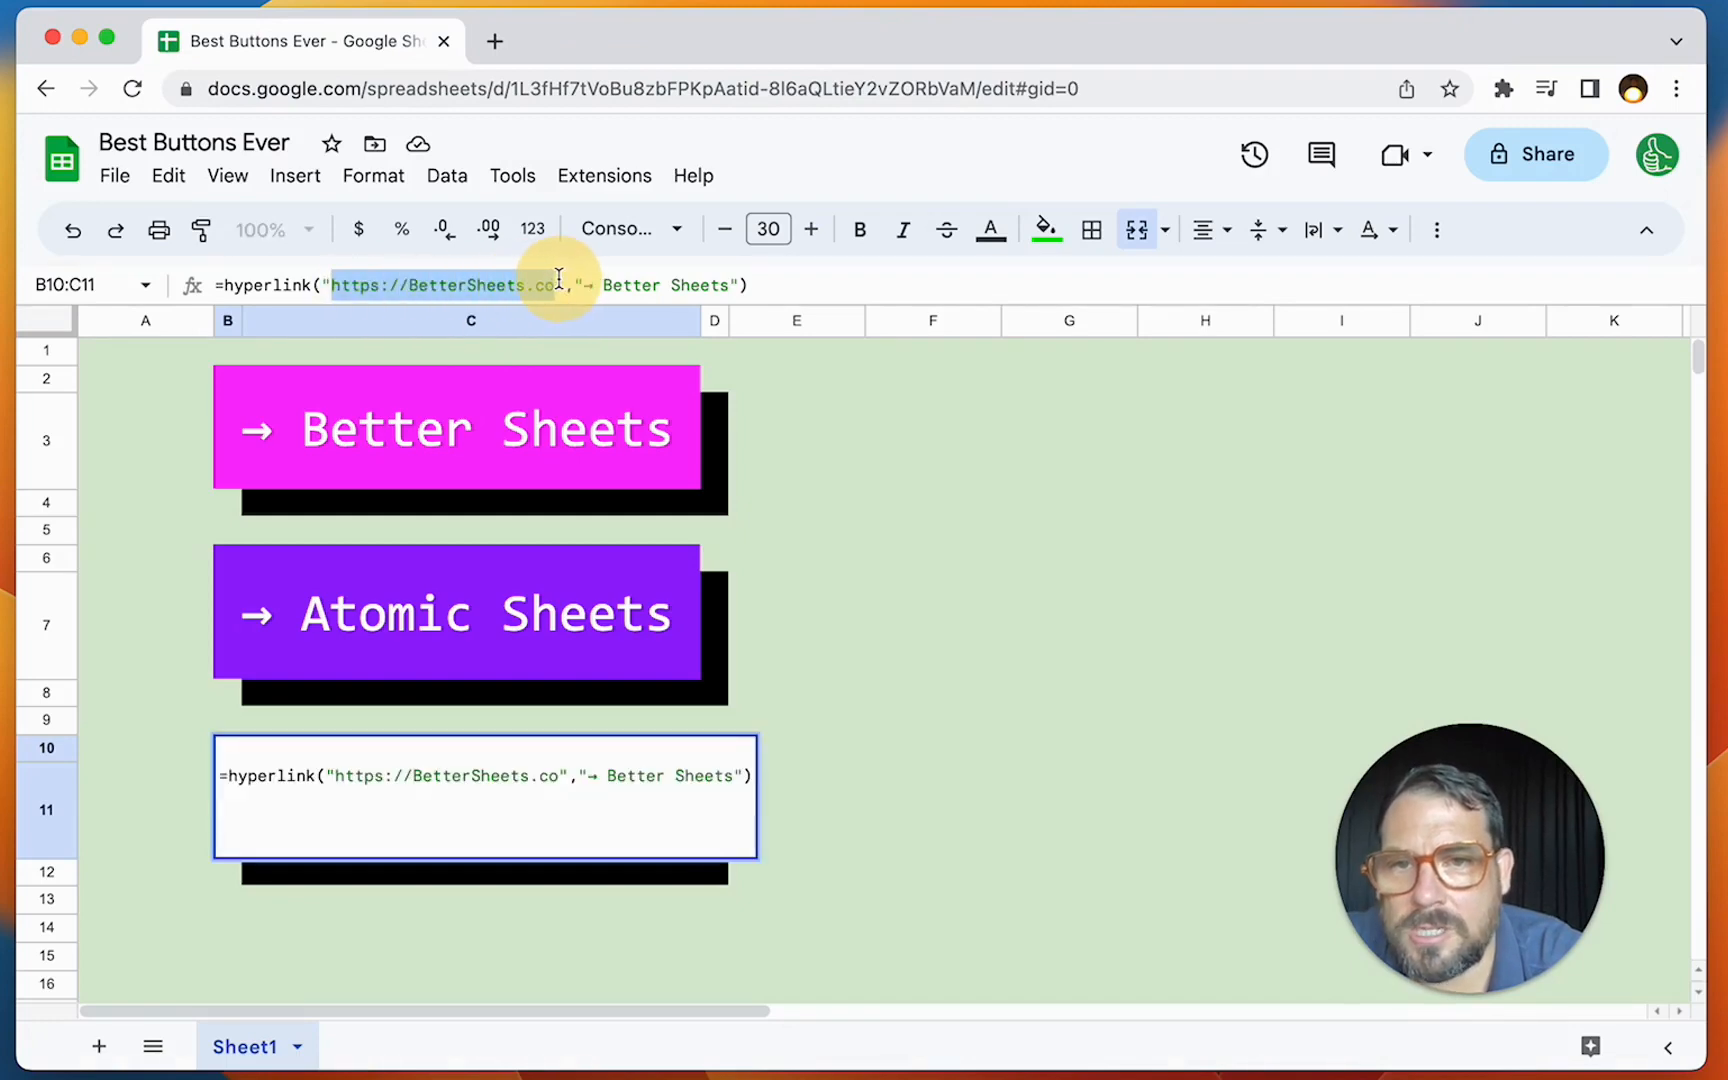
text(https://buttonstyles.bettersheets.co/)
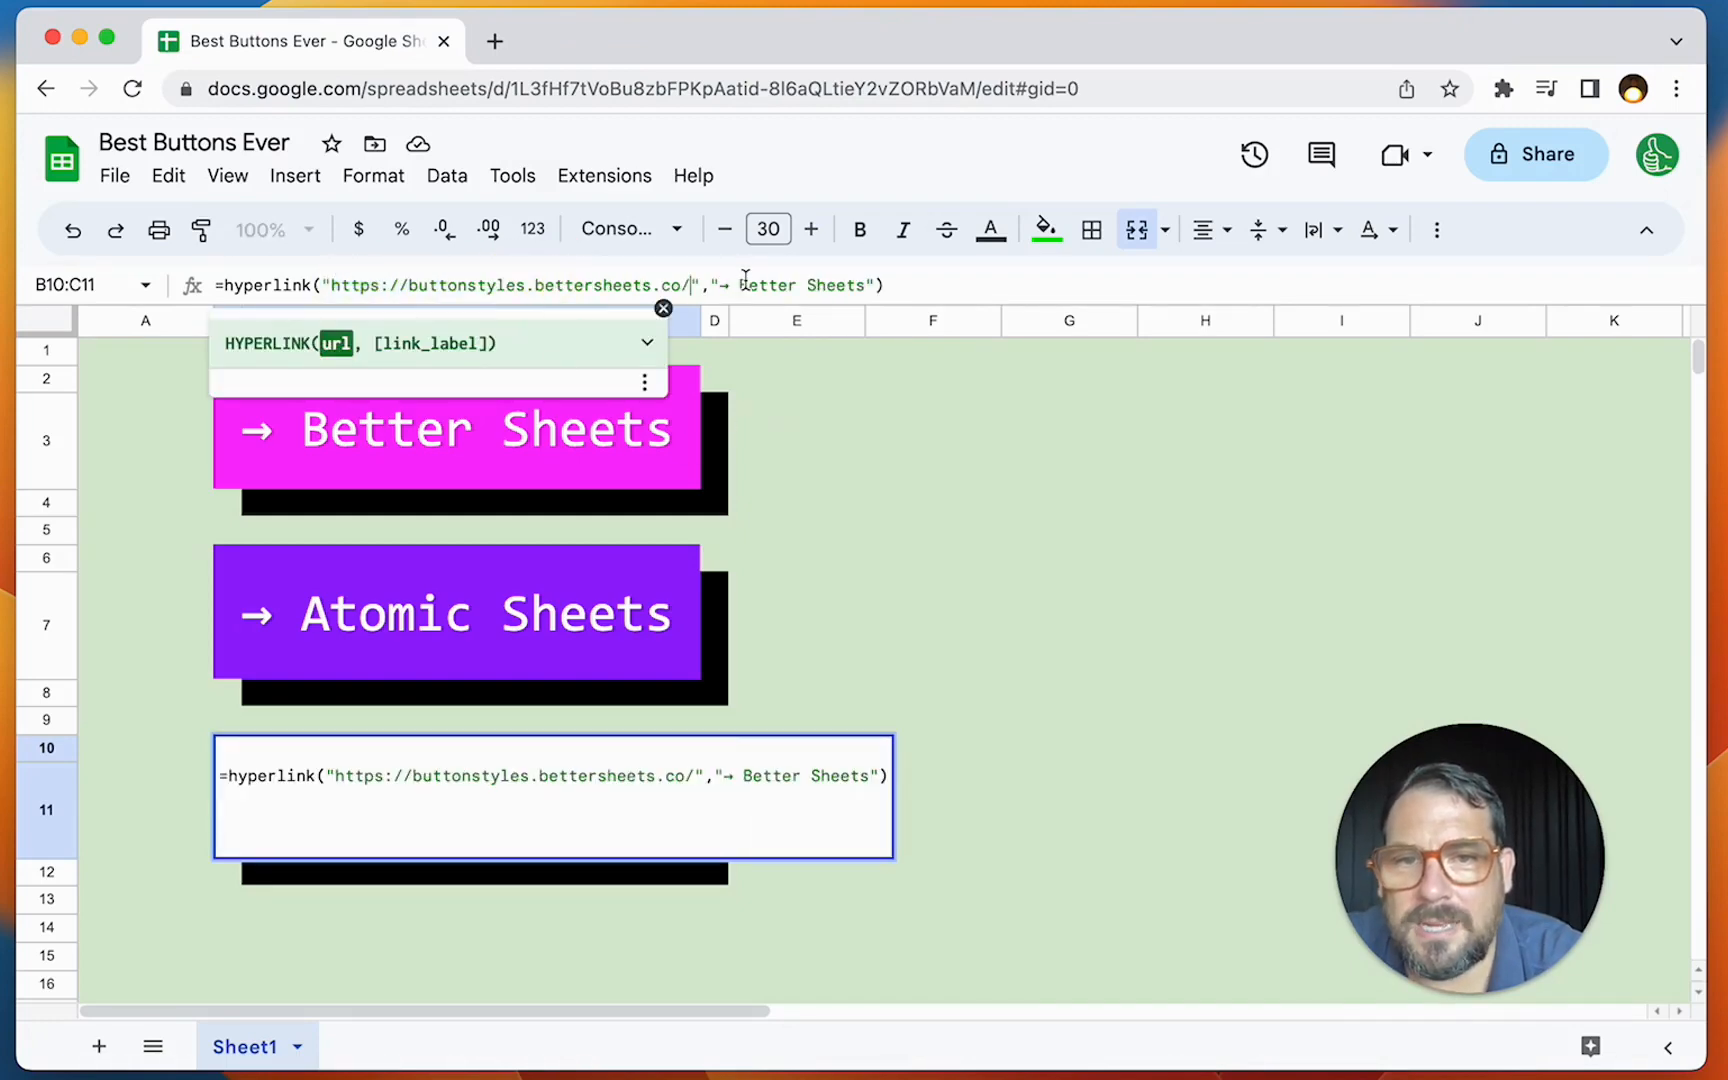
Step: Change the link label in the green button's formula to → Button Styles
drag(745, 285, 880, 285)
text(Butt)
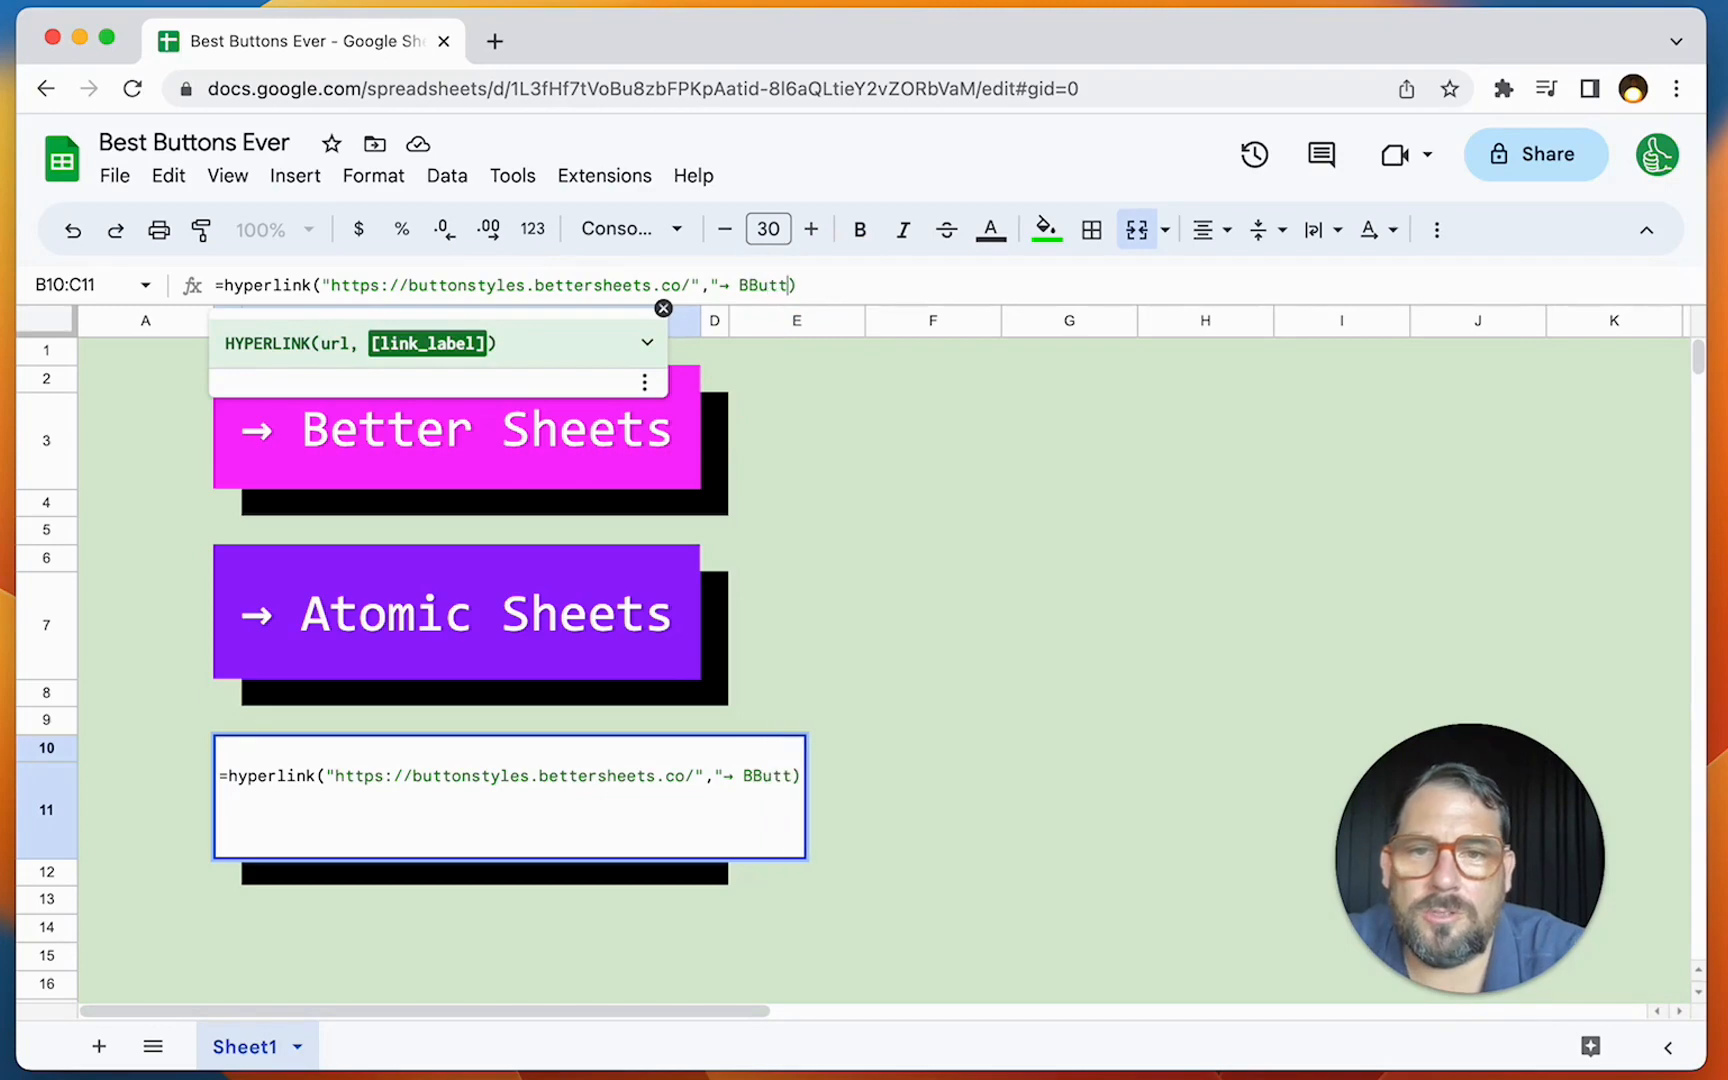
key(BackSpace)
key(BackSpace)
text(tton)
key(BackSpace)
key(BackSpace)
key(BackSpace)
key(BackSpace)
key(BackSpace)
key(BackSpace)
key(BackSpace)
text(ut)
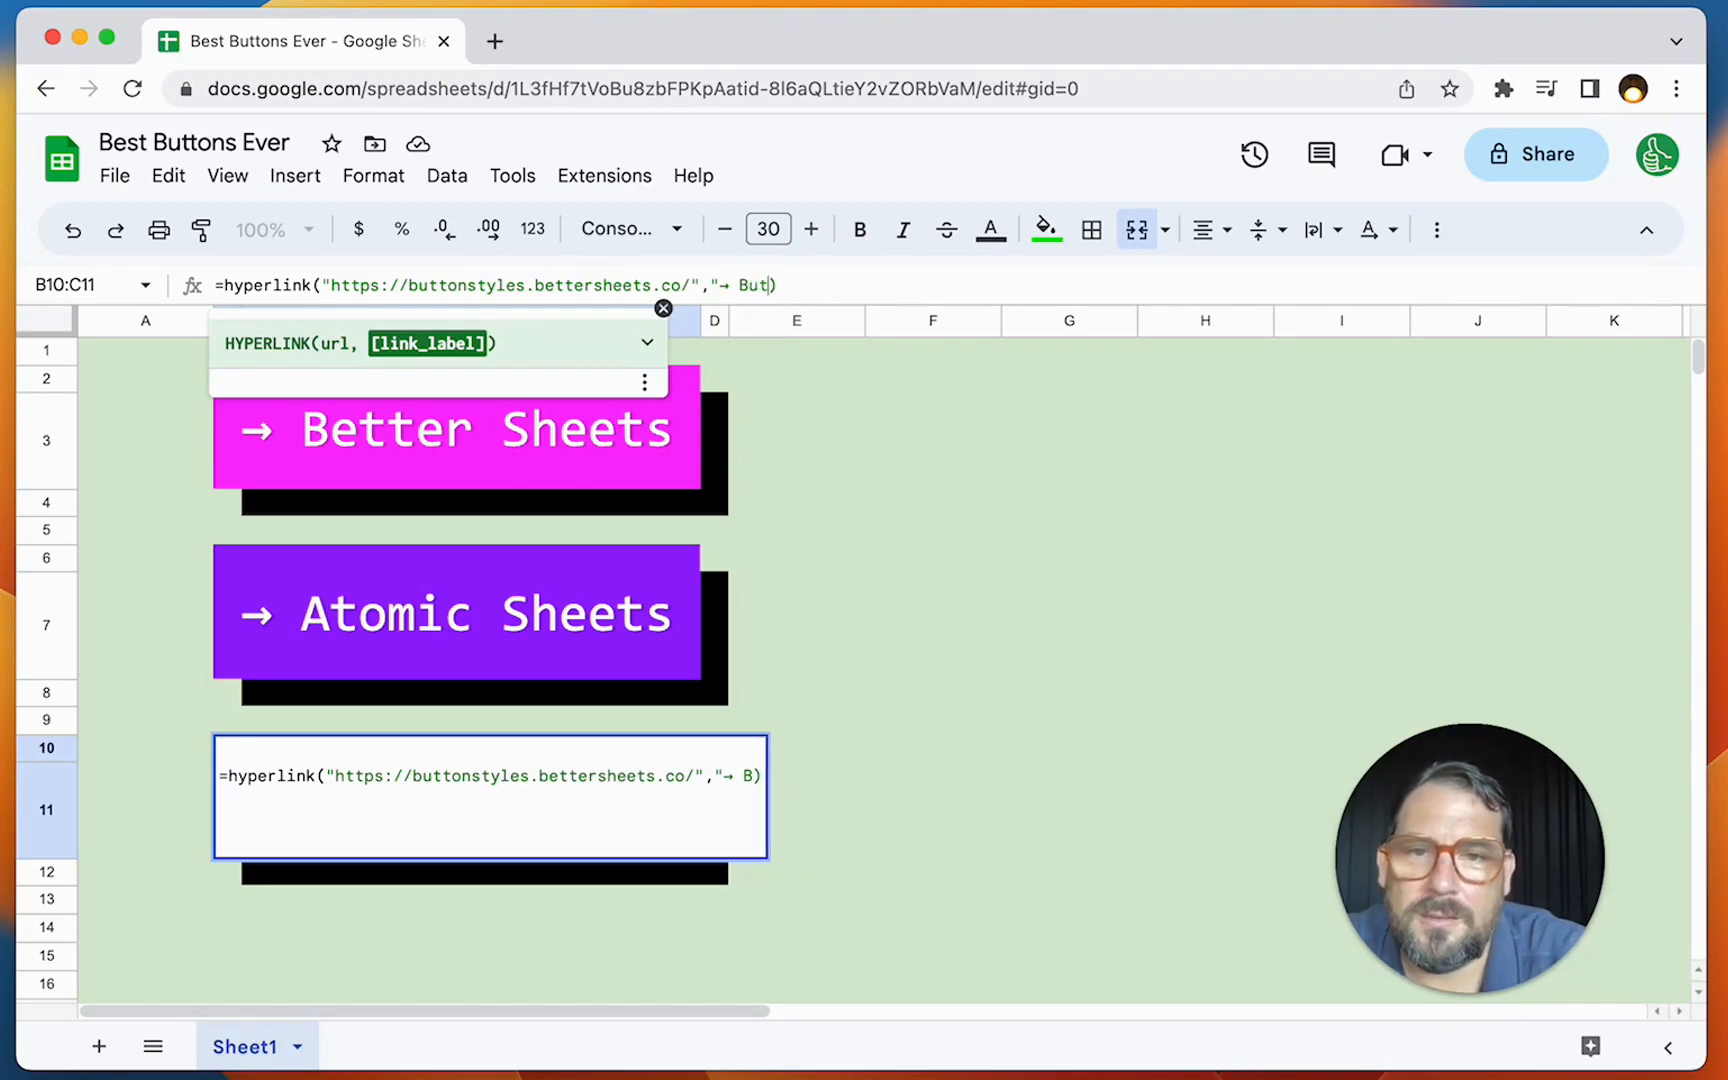
text(ton Styles)
key(Return)
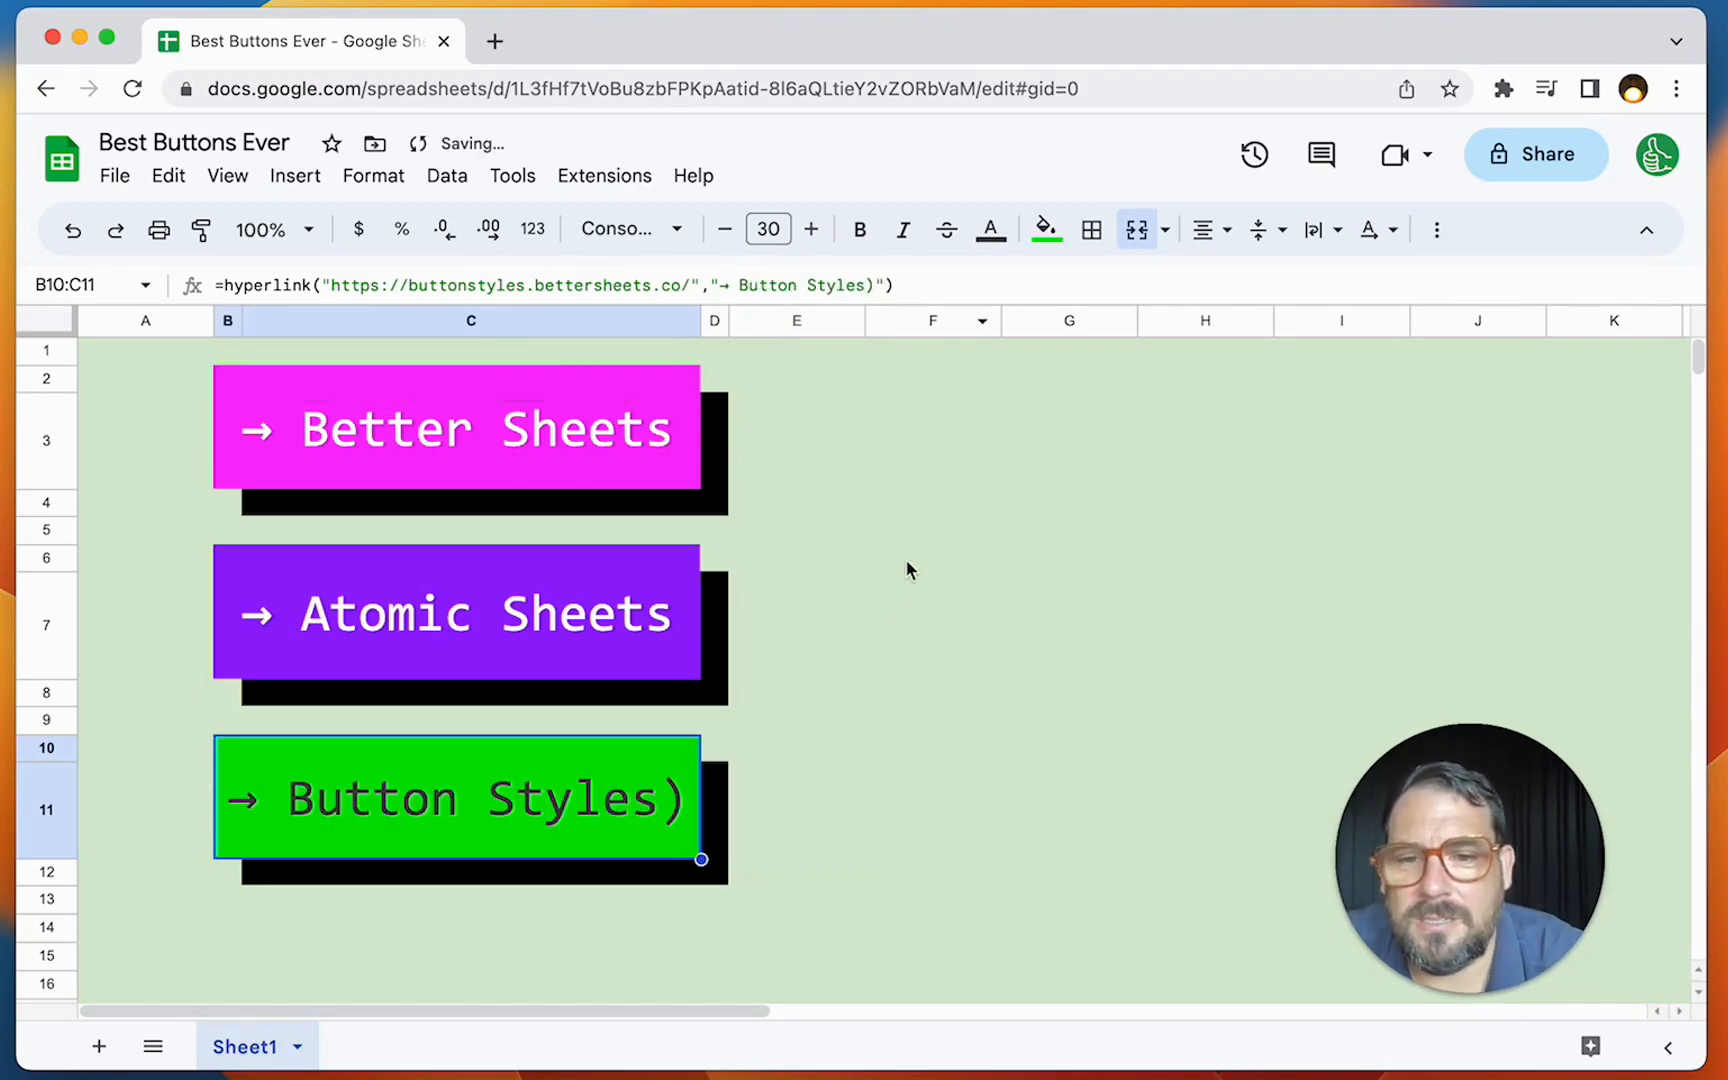
Step: Remove the stray closing parenthesis after Styles in the green button's link label
click(866, 285)
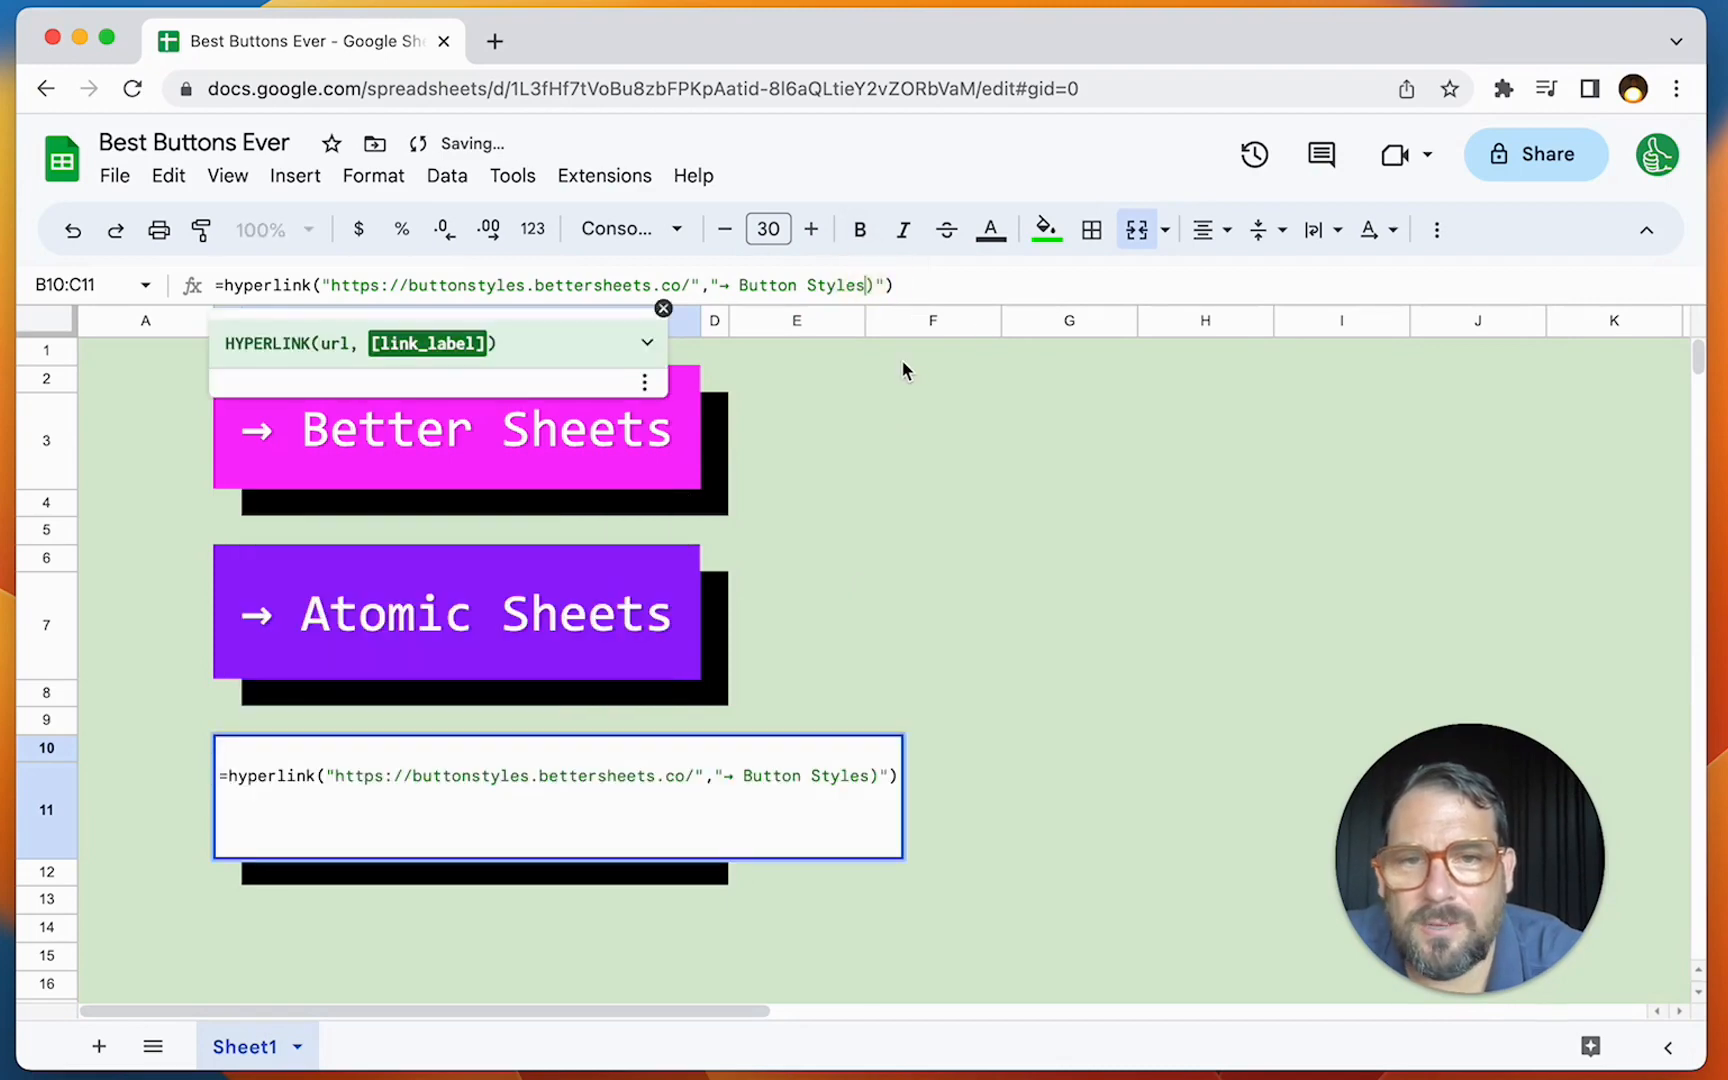
key(Delete)
key(Return)
click(435, 858)
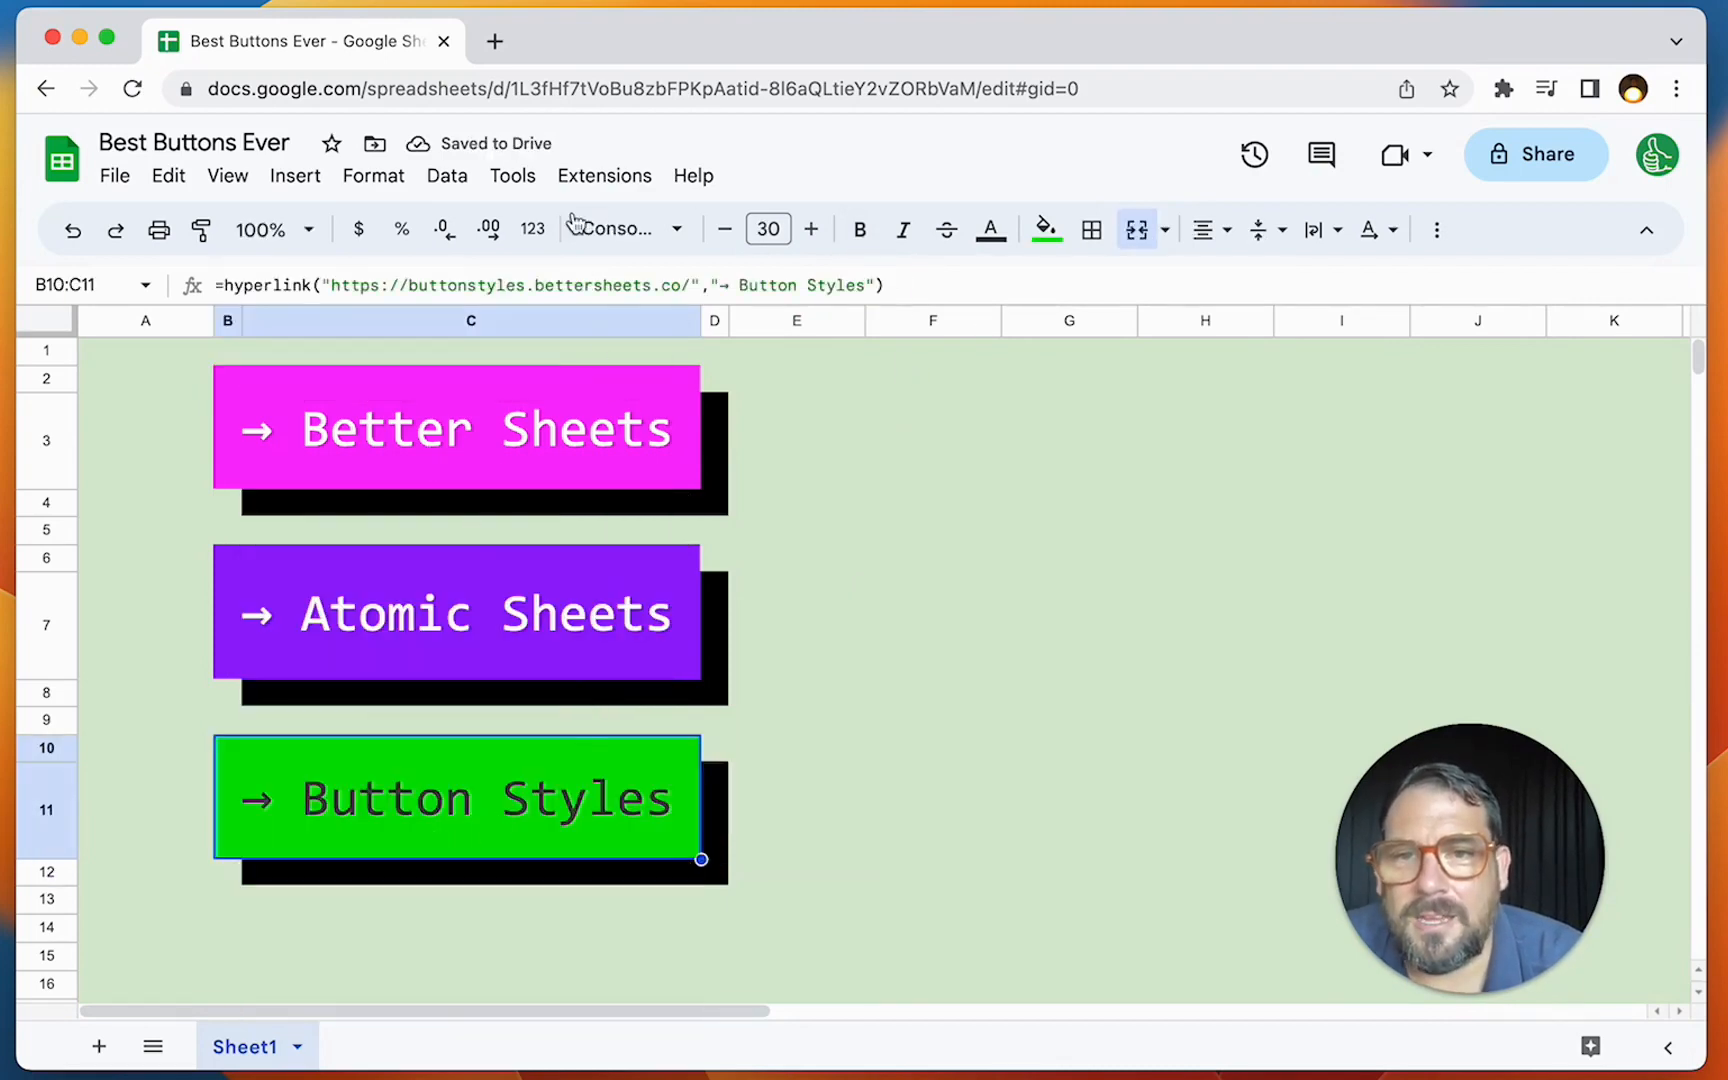
Step: Select the empty range F2:H4 and show the Button Styles add-on sidebar
click(923, 398)
click(905, 383)
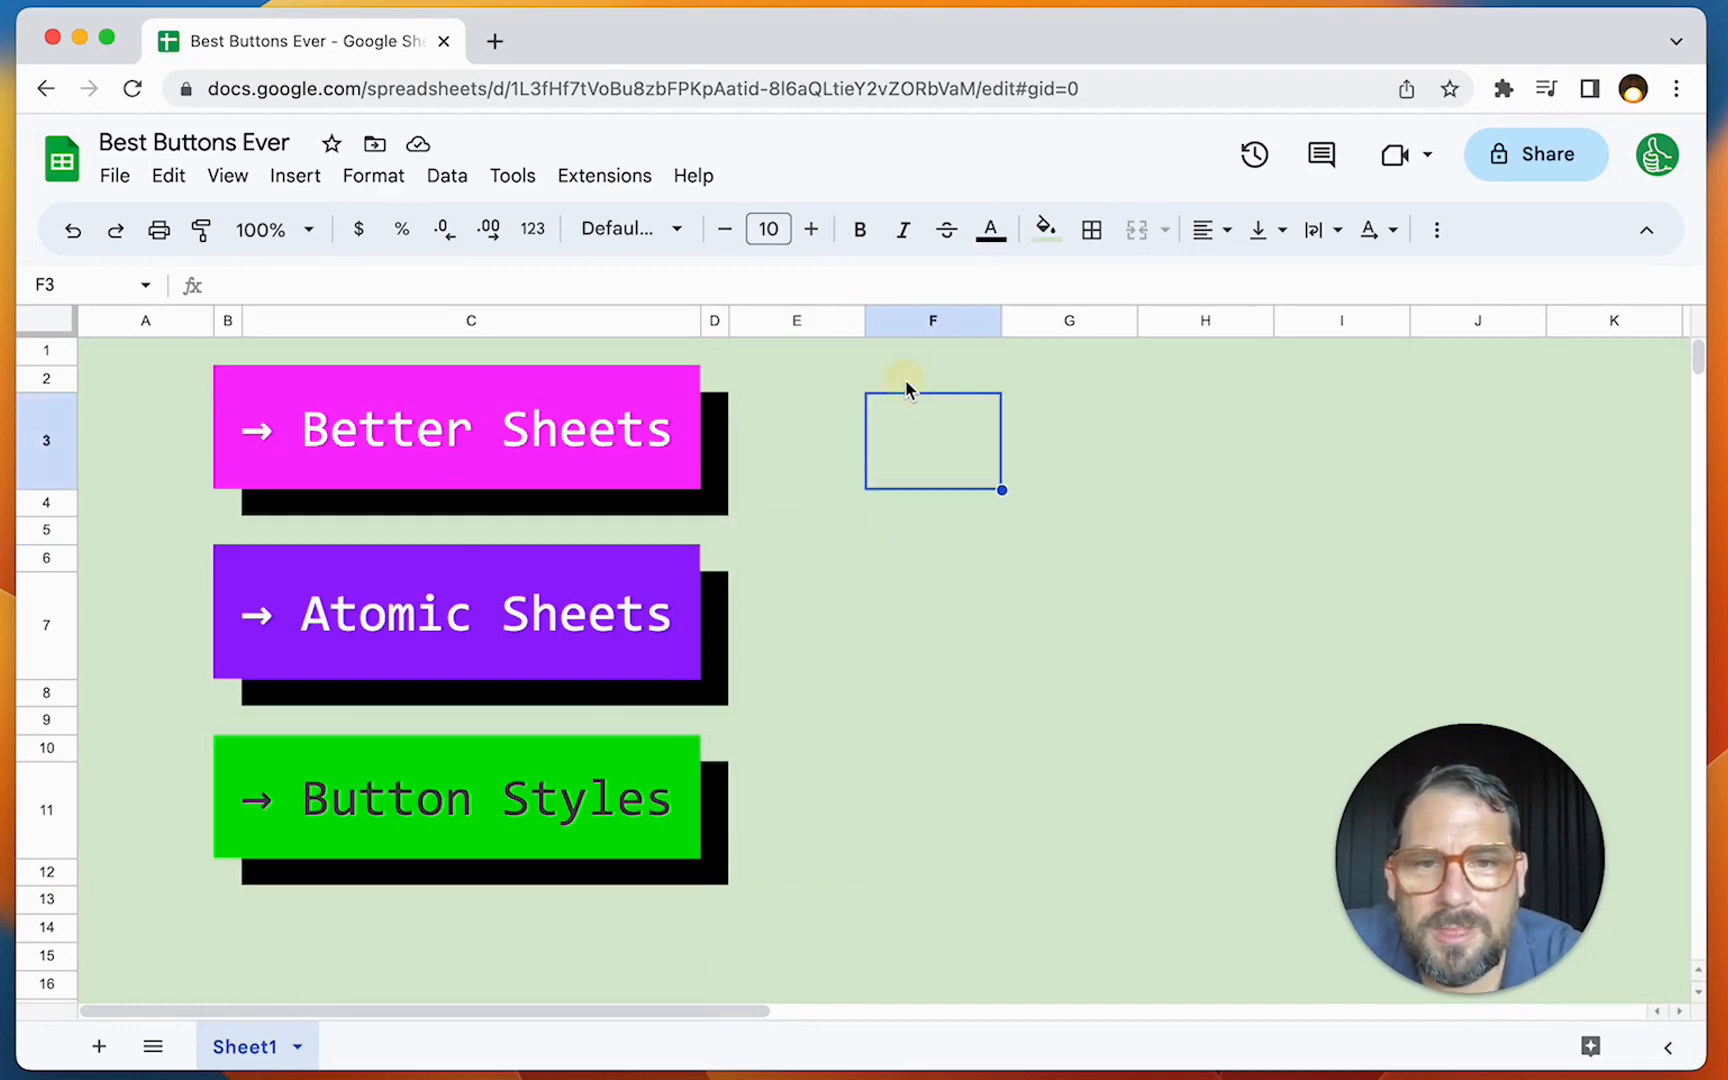
mouse_move(905, 383)
mouse_down()
mouse_move(1196, 455)
mouse_move(1215, 500)
mouse_up()
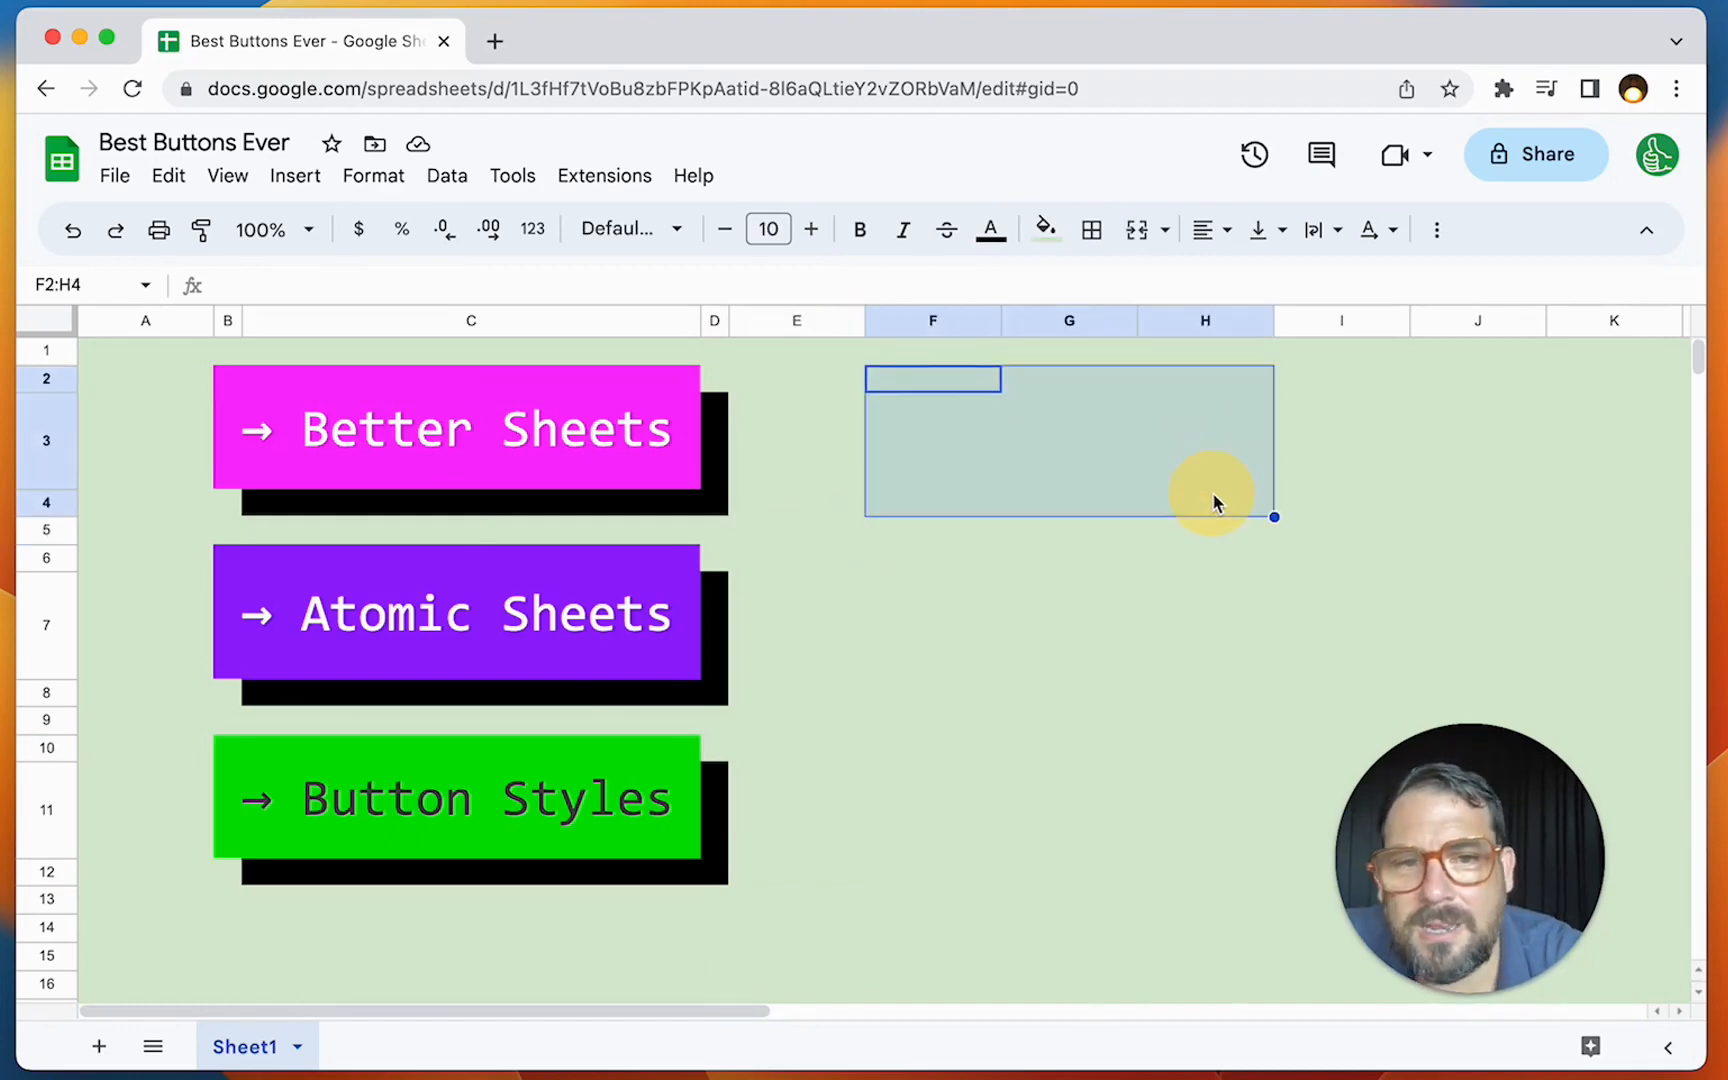
click(630, 188)
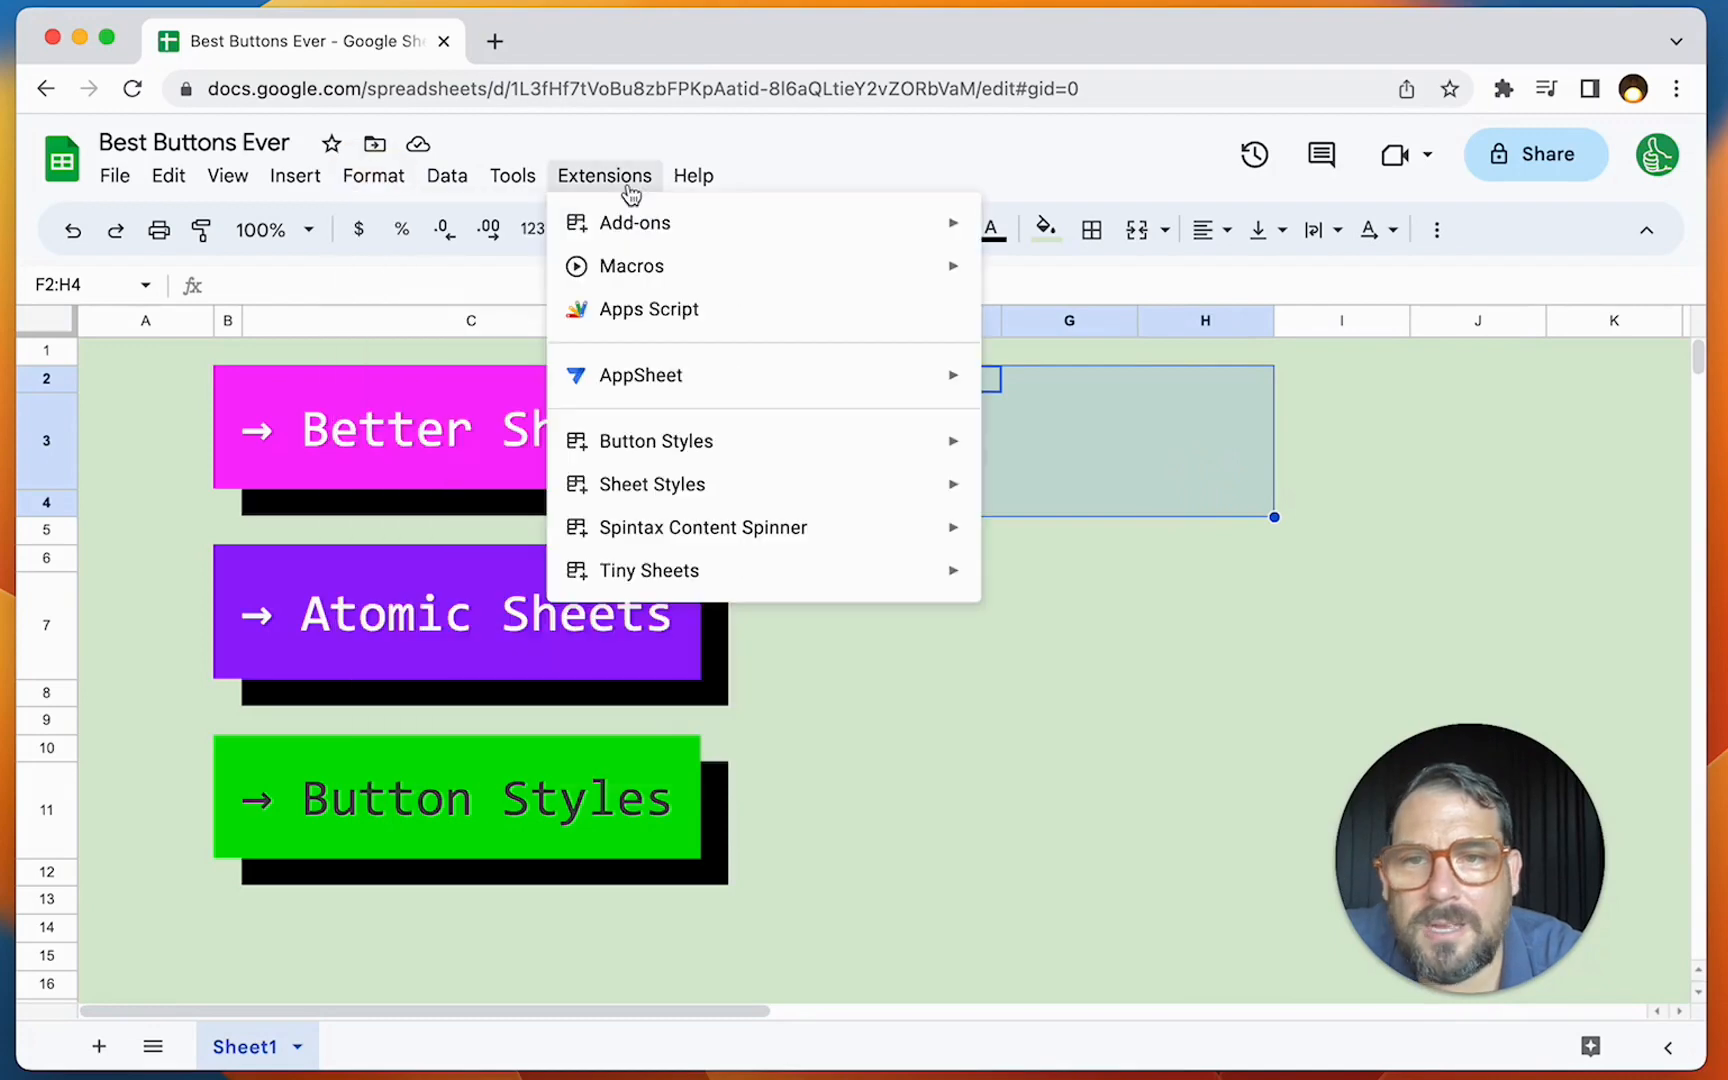
mouse_move(702, 440)
click(1041, 452)
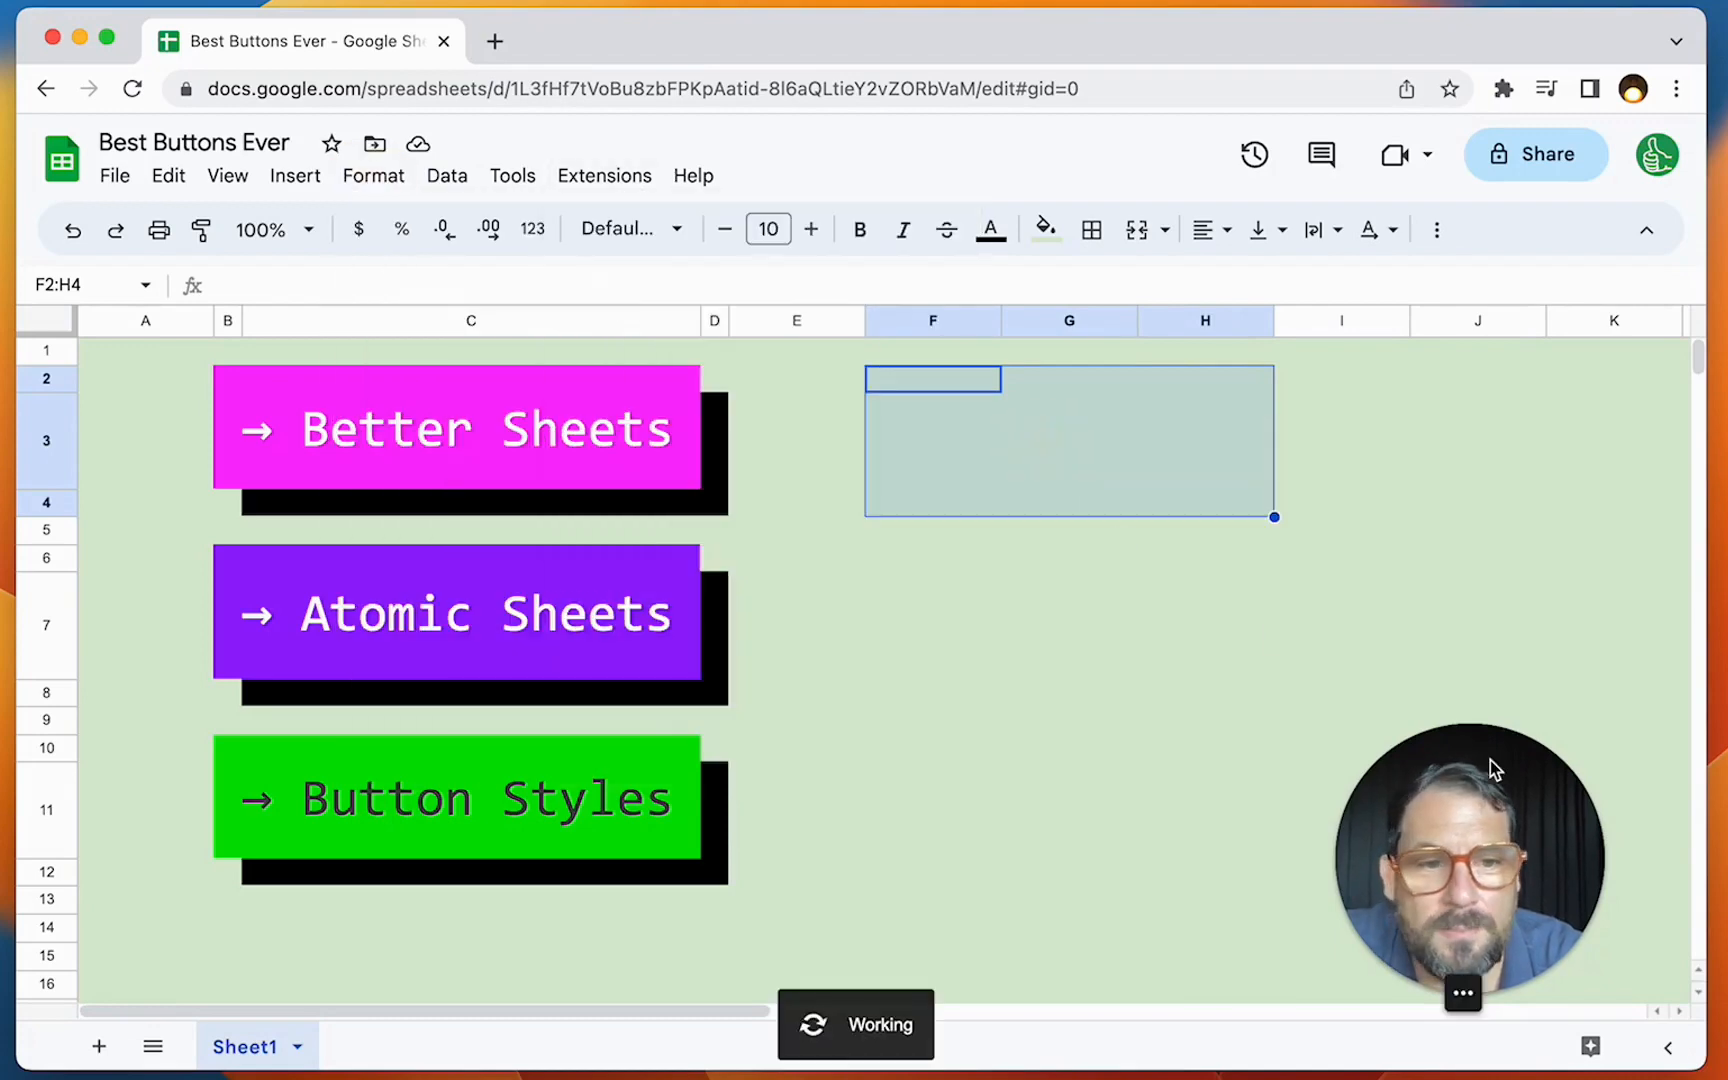
drag(1490, 760, 927, 778)
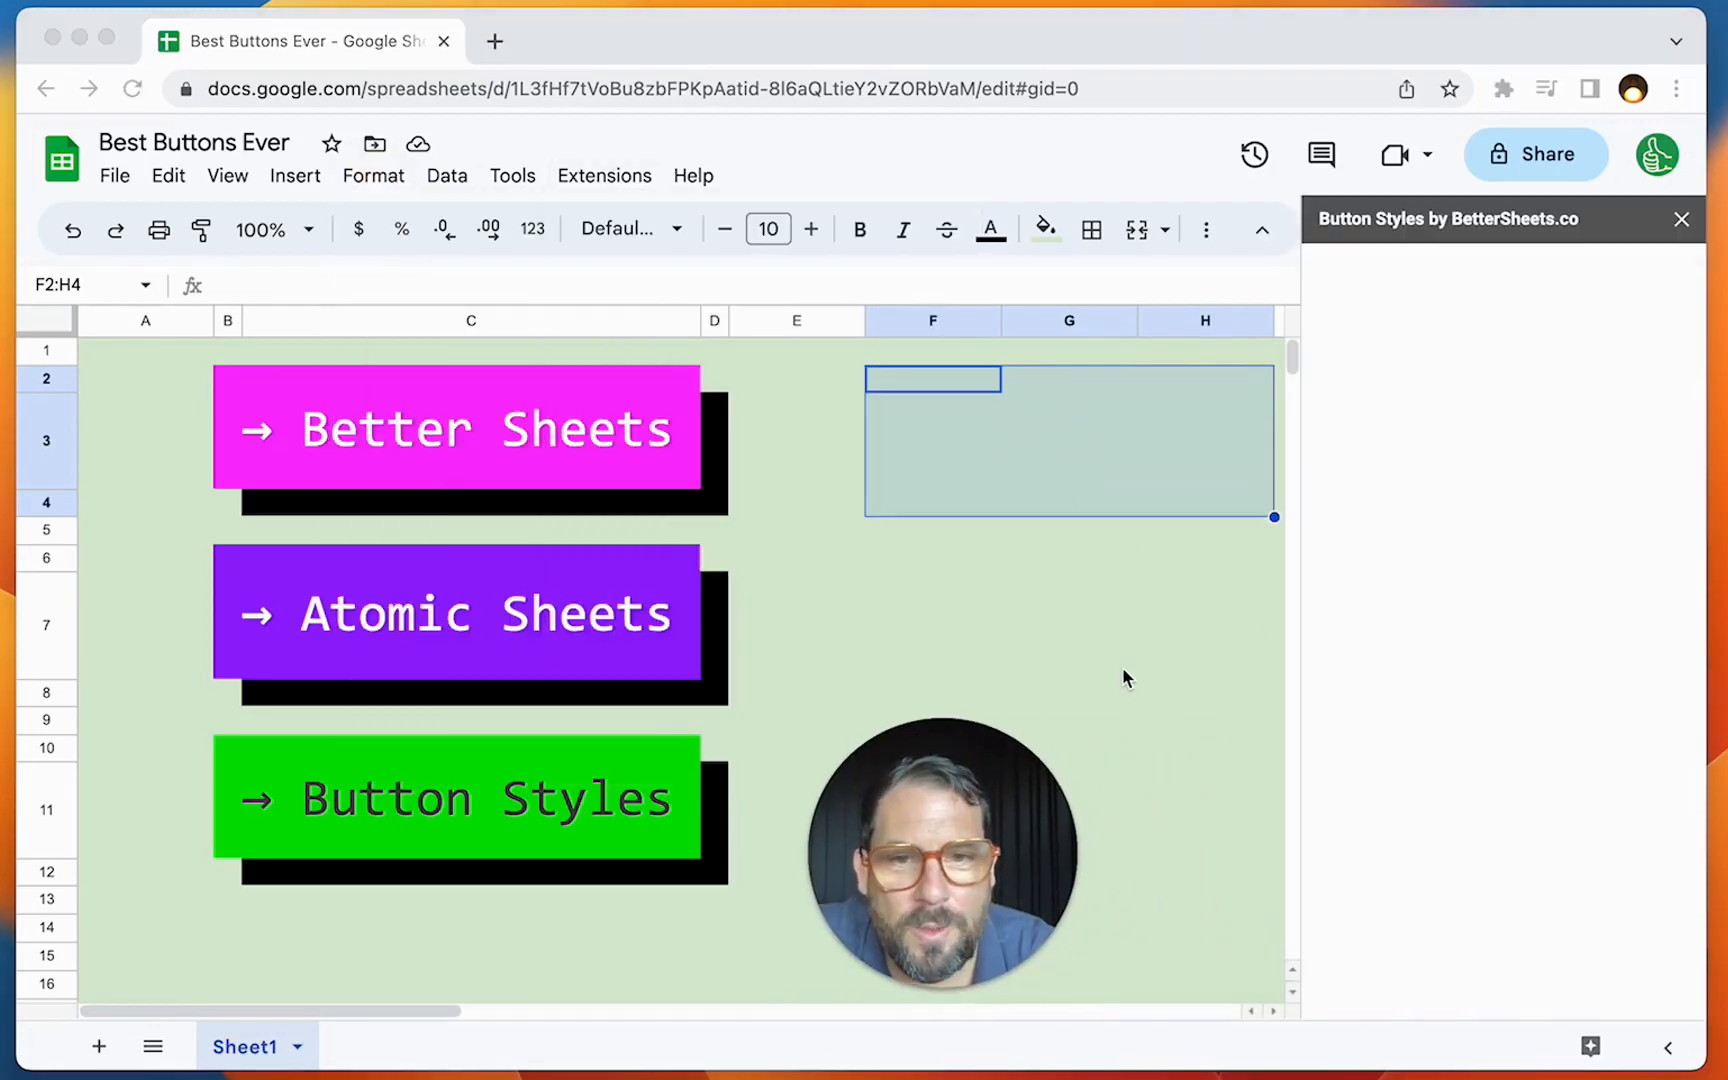
scroll(1125, 678, right, 1)
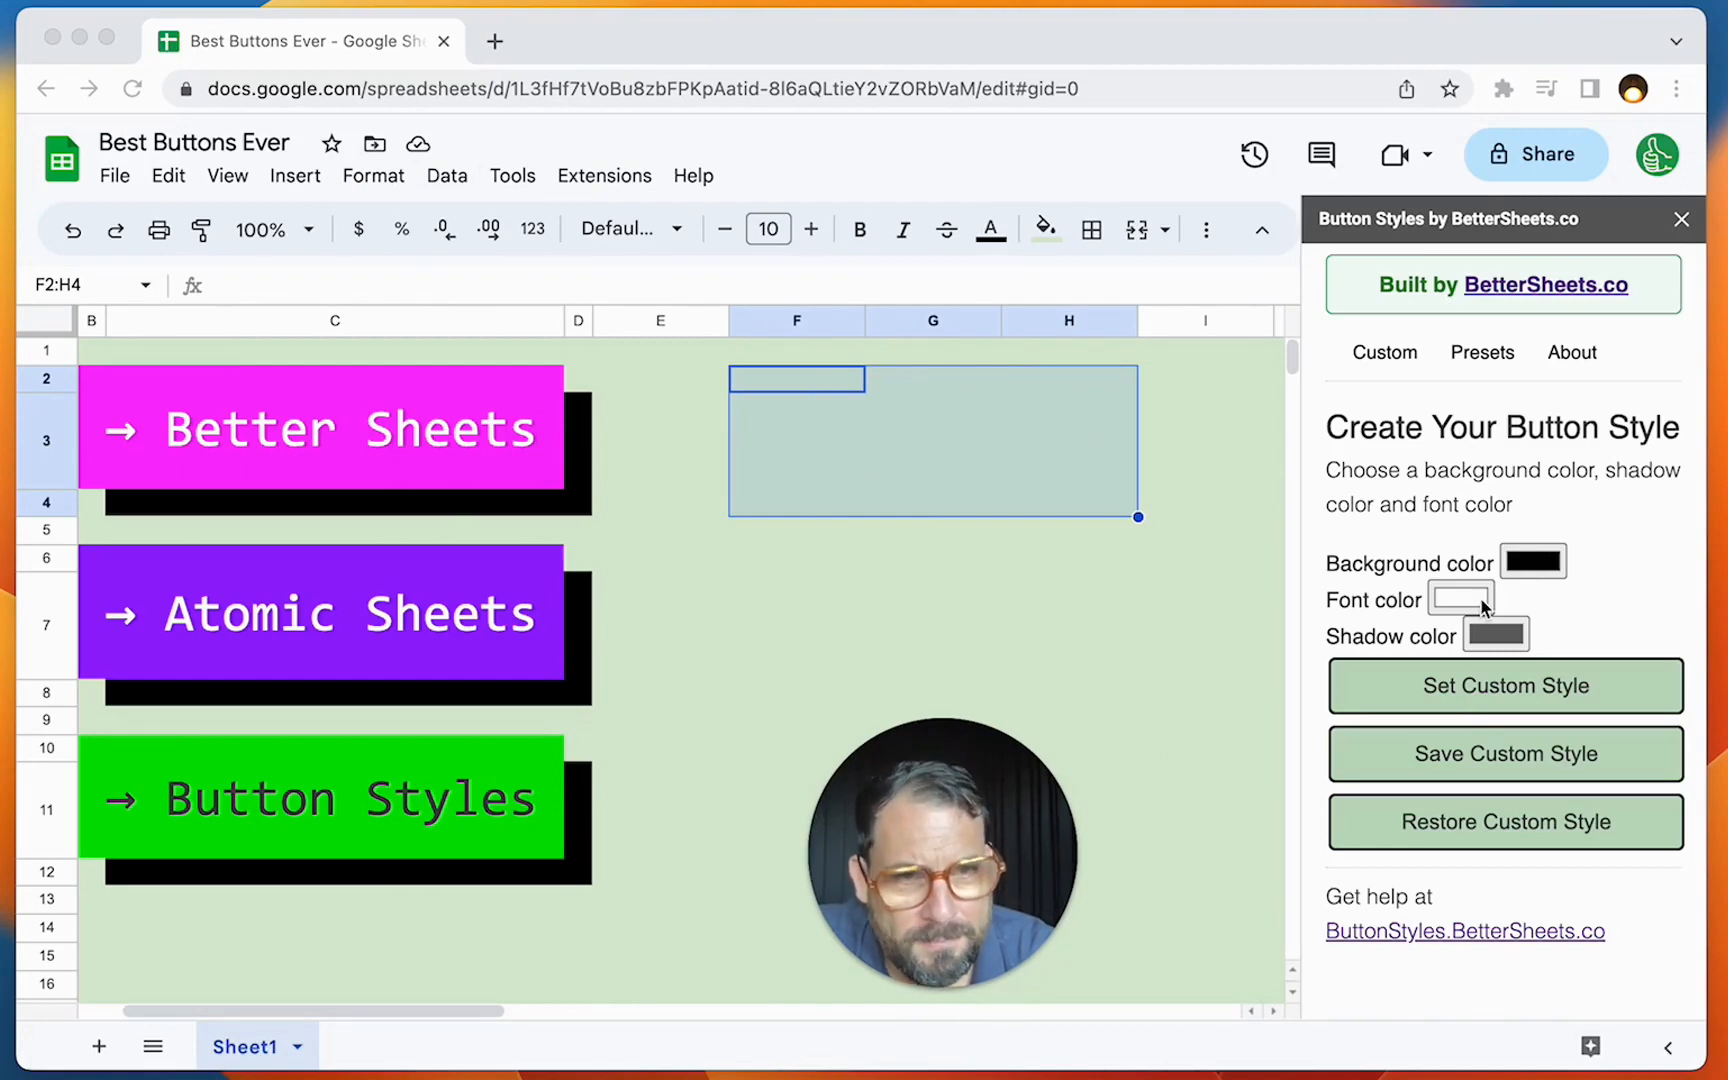
Step: Set the custom button style to a dark gray background, a very light pink font and a red shadow
click(1533, 566)
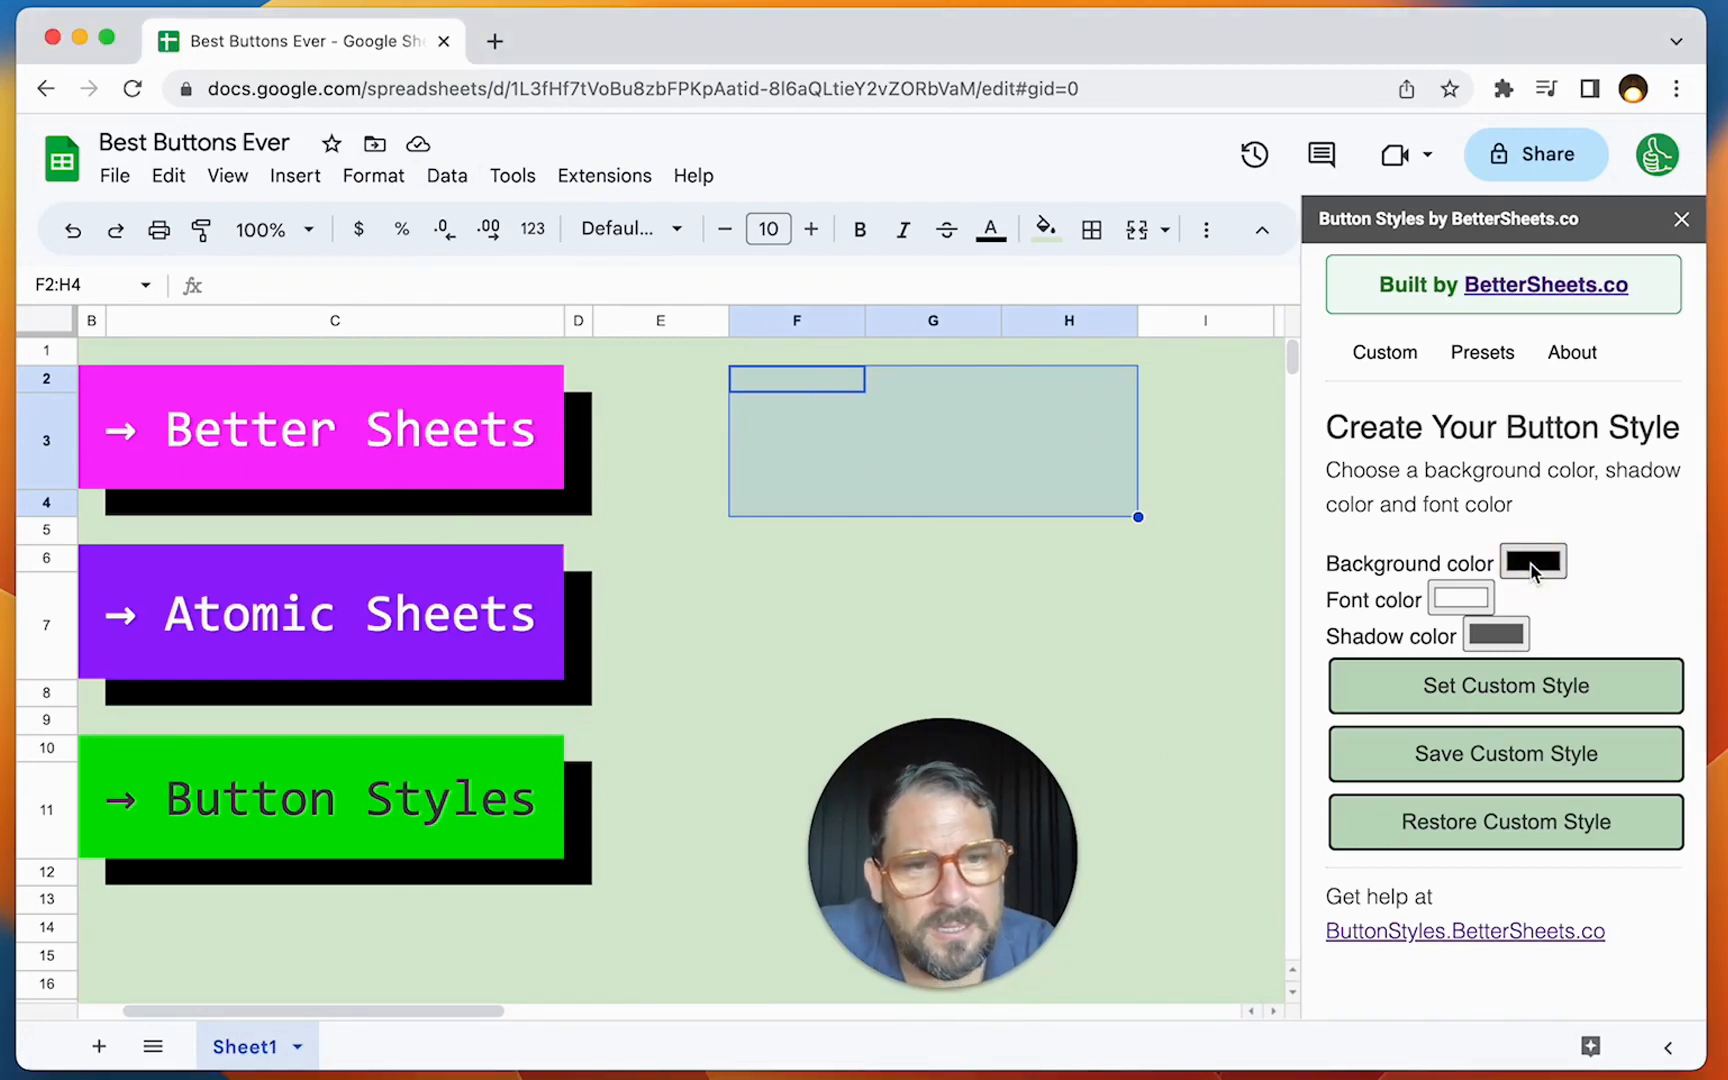
click(1533, 563)
click(1510, 708)
drag(1510, 708, 1452, 605)
click(1451, 600)
click(1451, 600)
click(1431, 506)
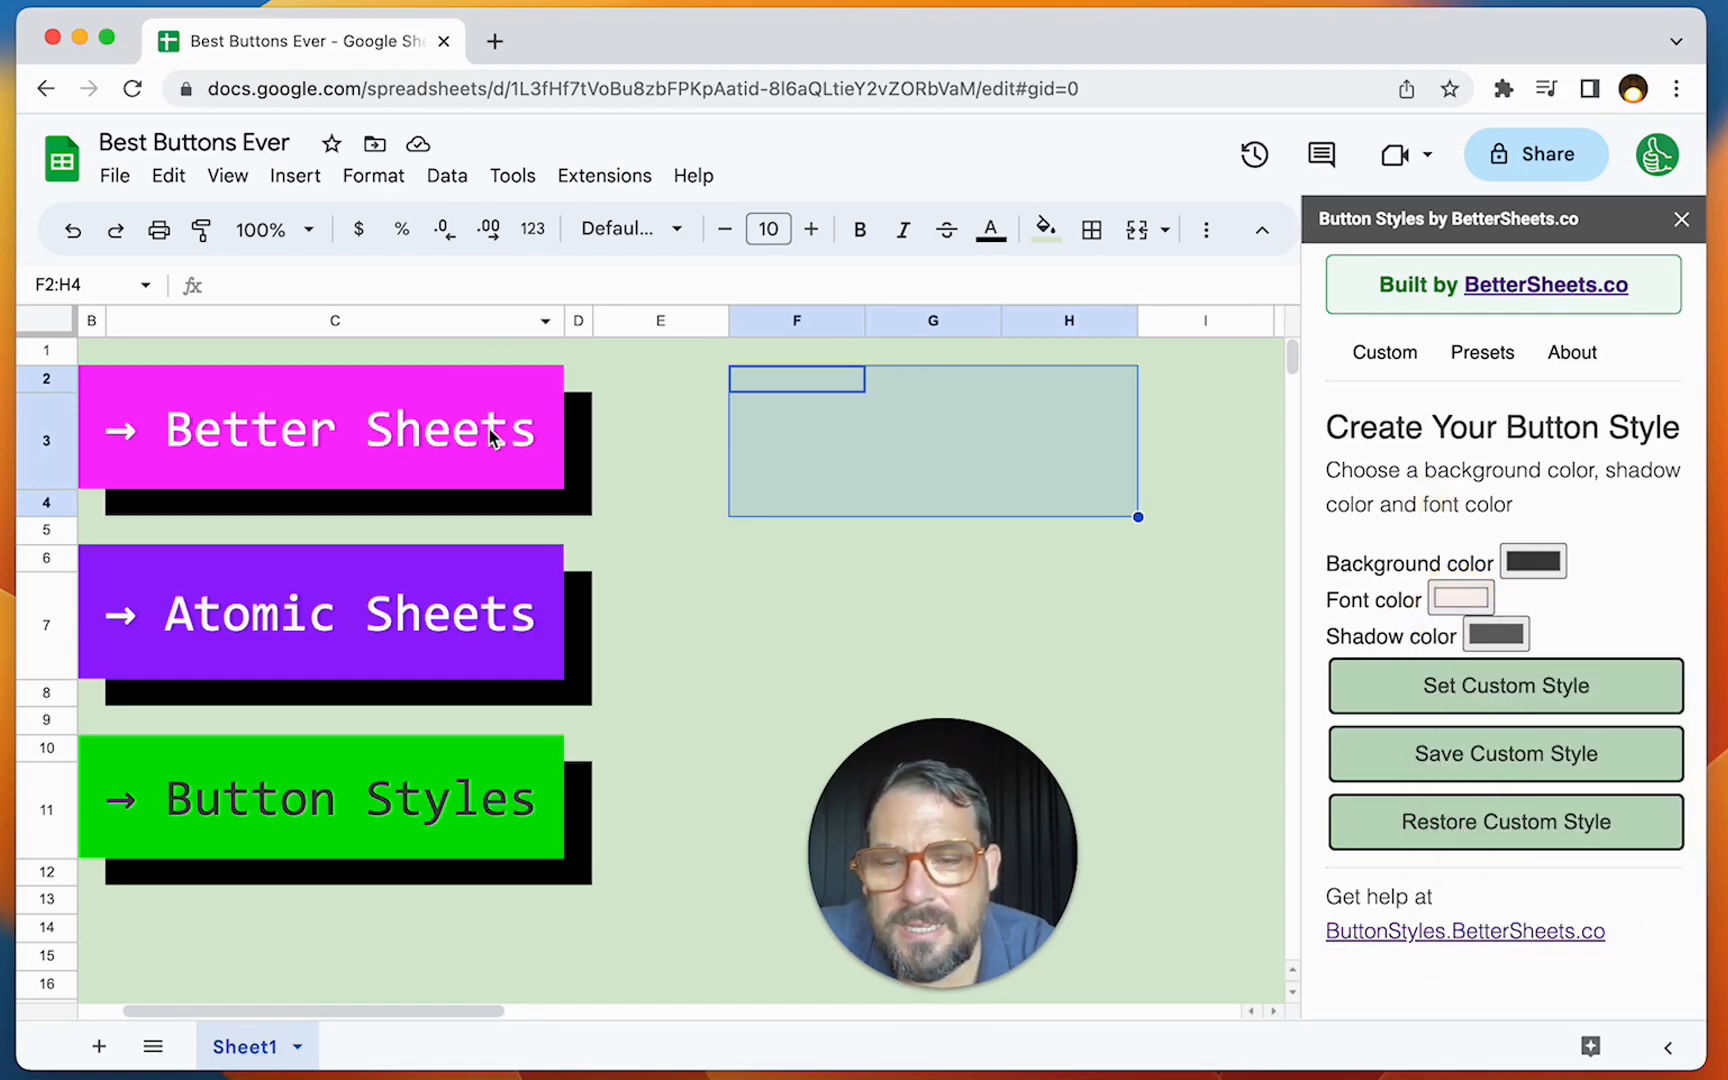
click(1467, 622)
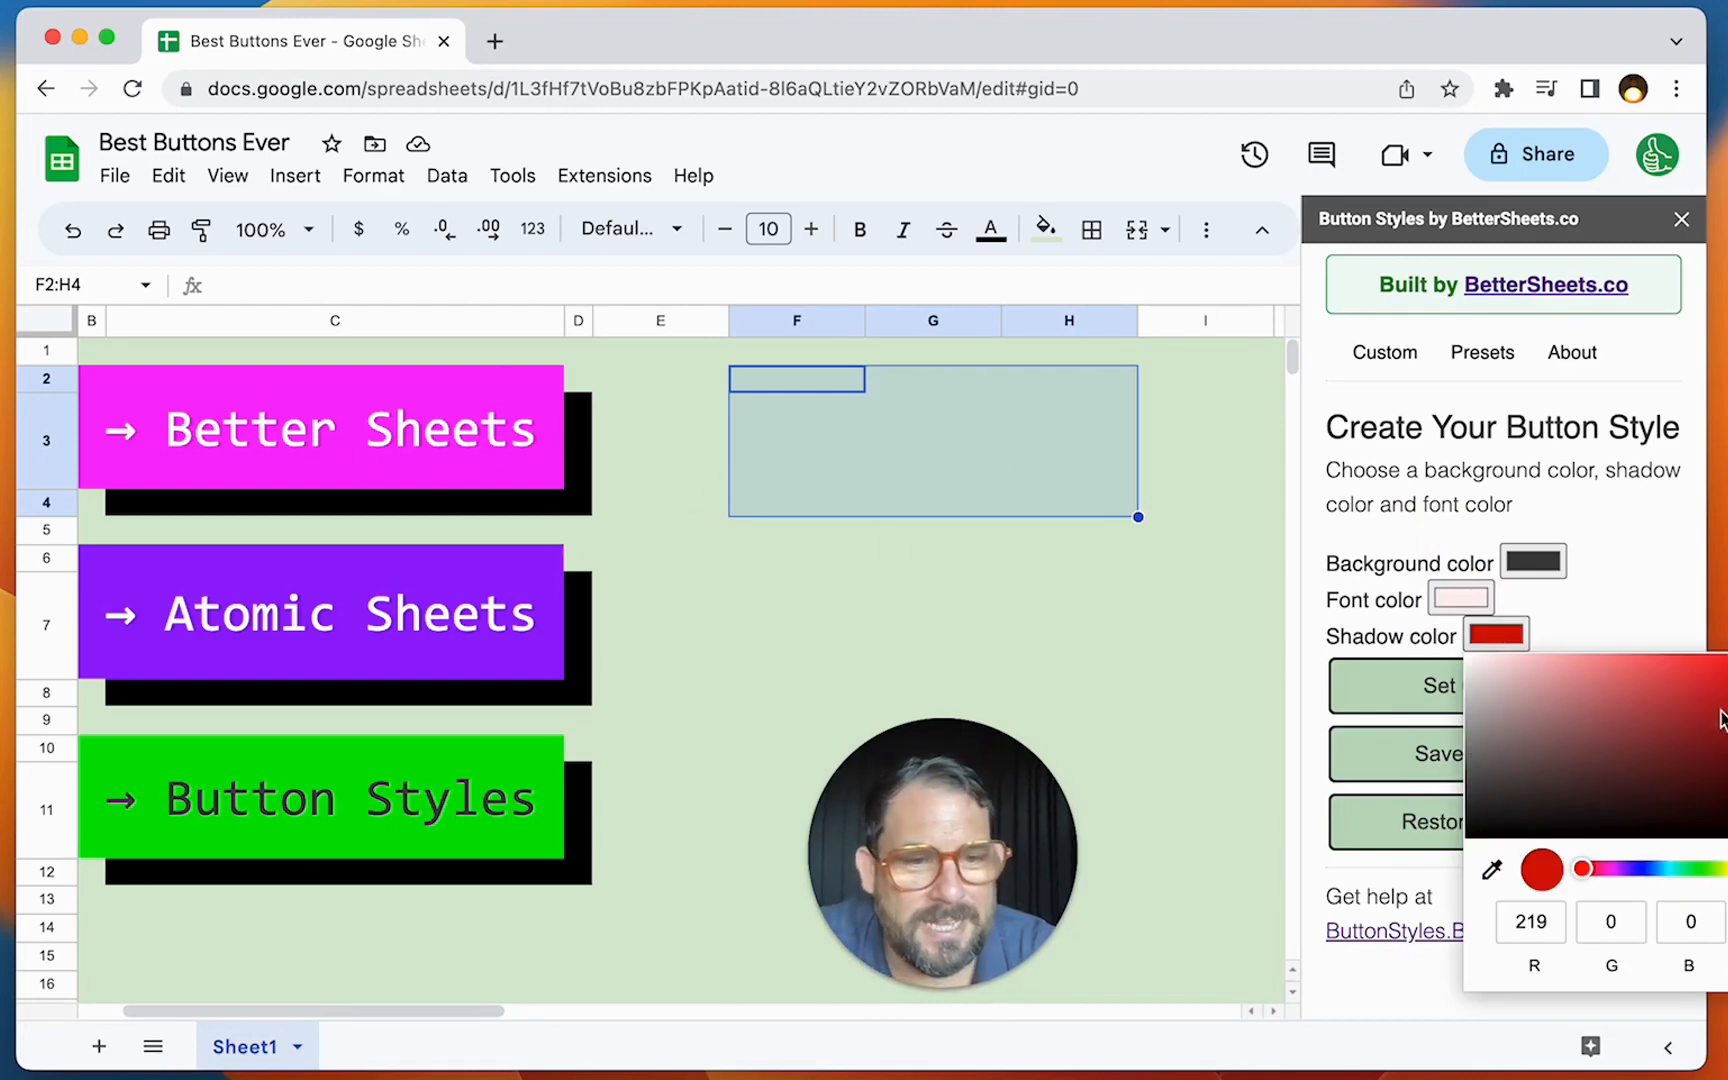
click(1495, 488)
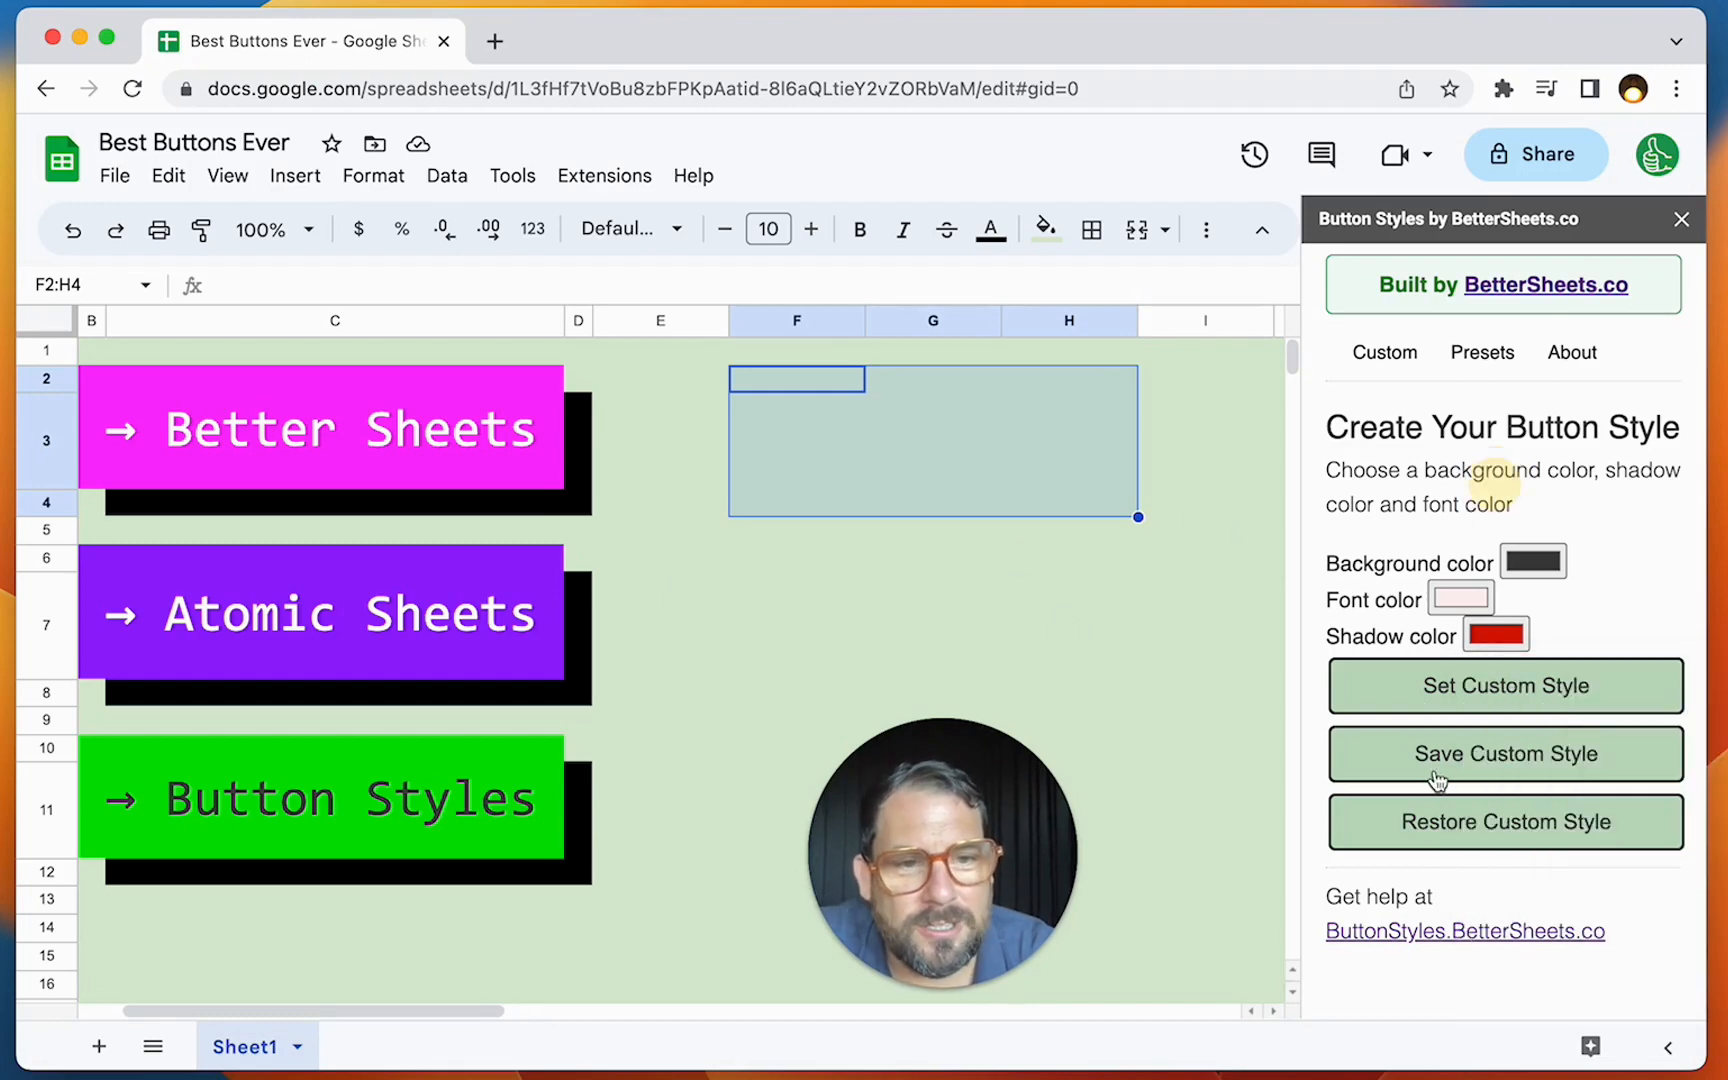
Step: Apply the custom button style to F2:H4 and check the resulting merged button
click(1490, 688)
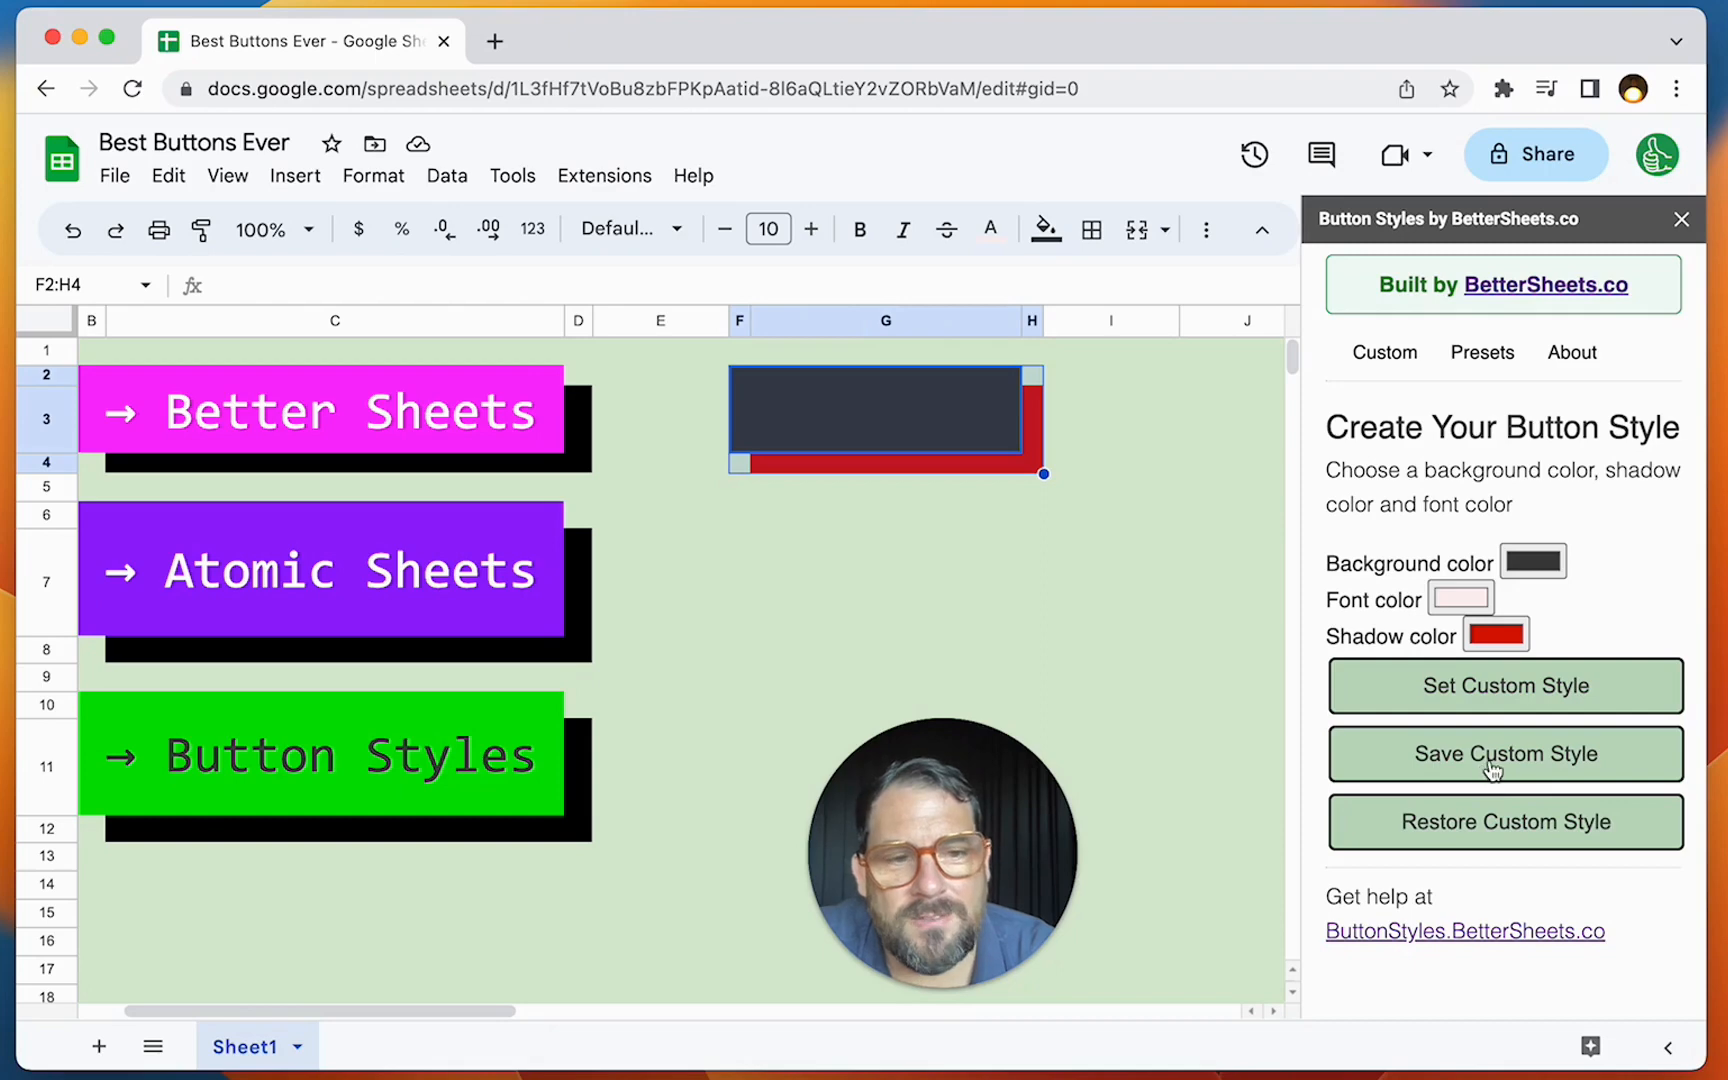
click(840, 467)
click(795, 401)
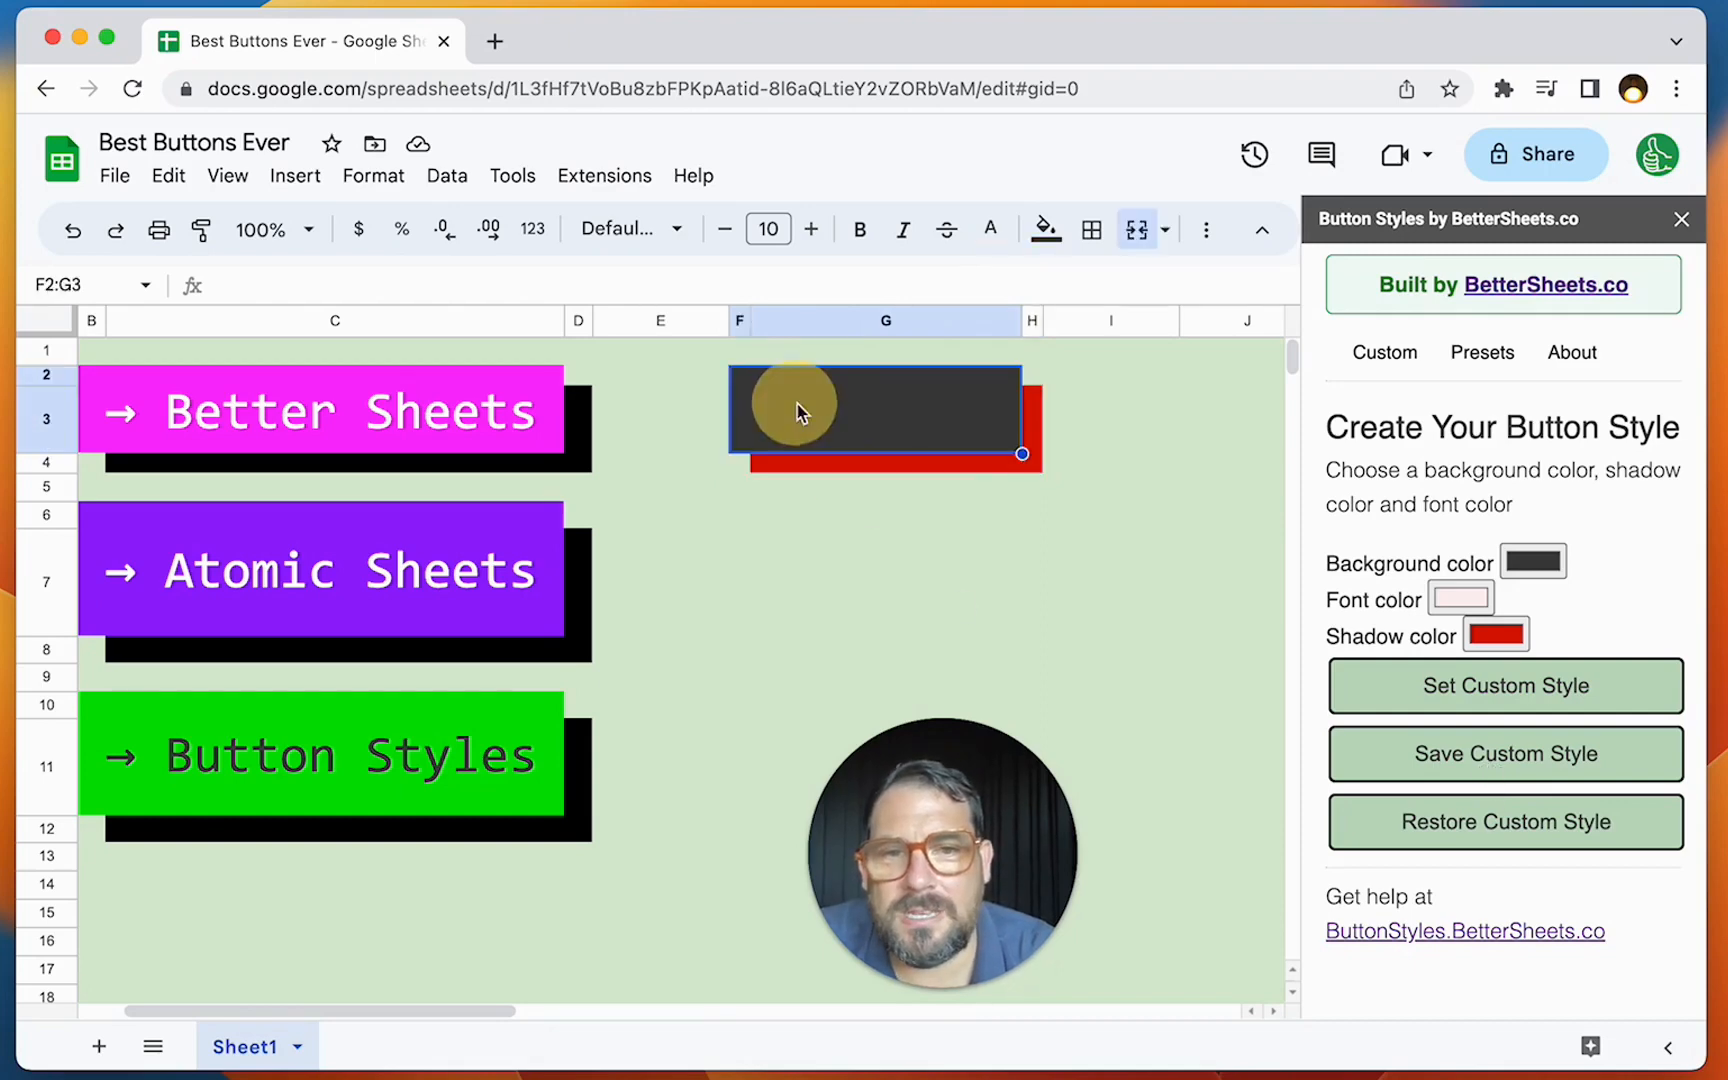
click(600, 445)
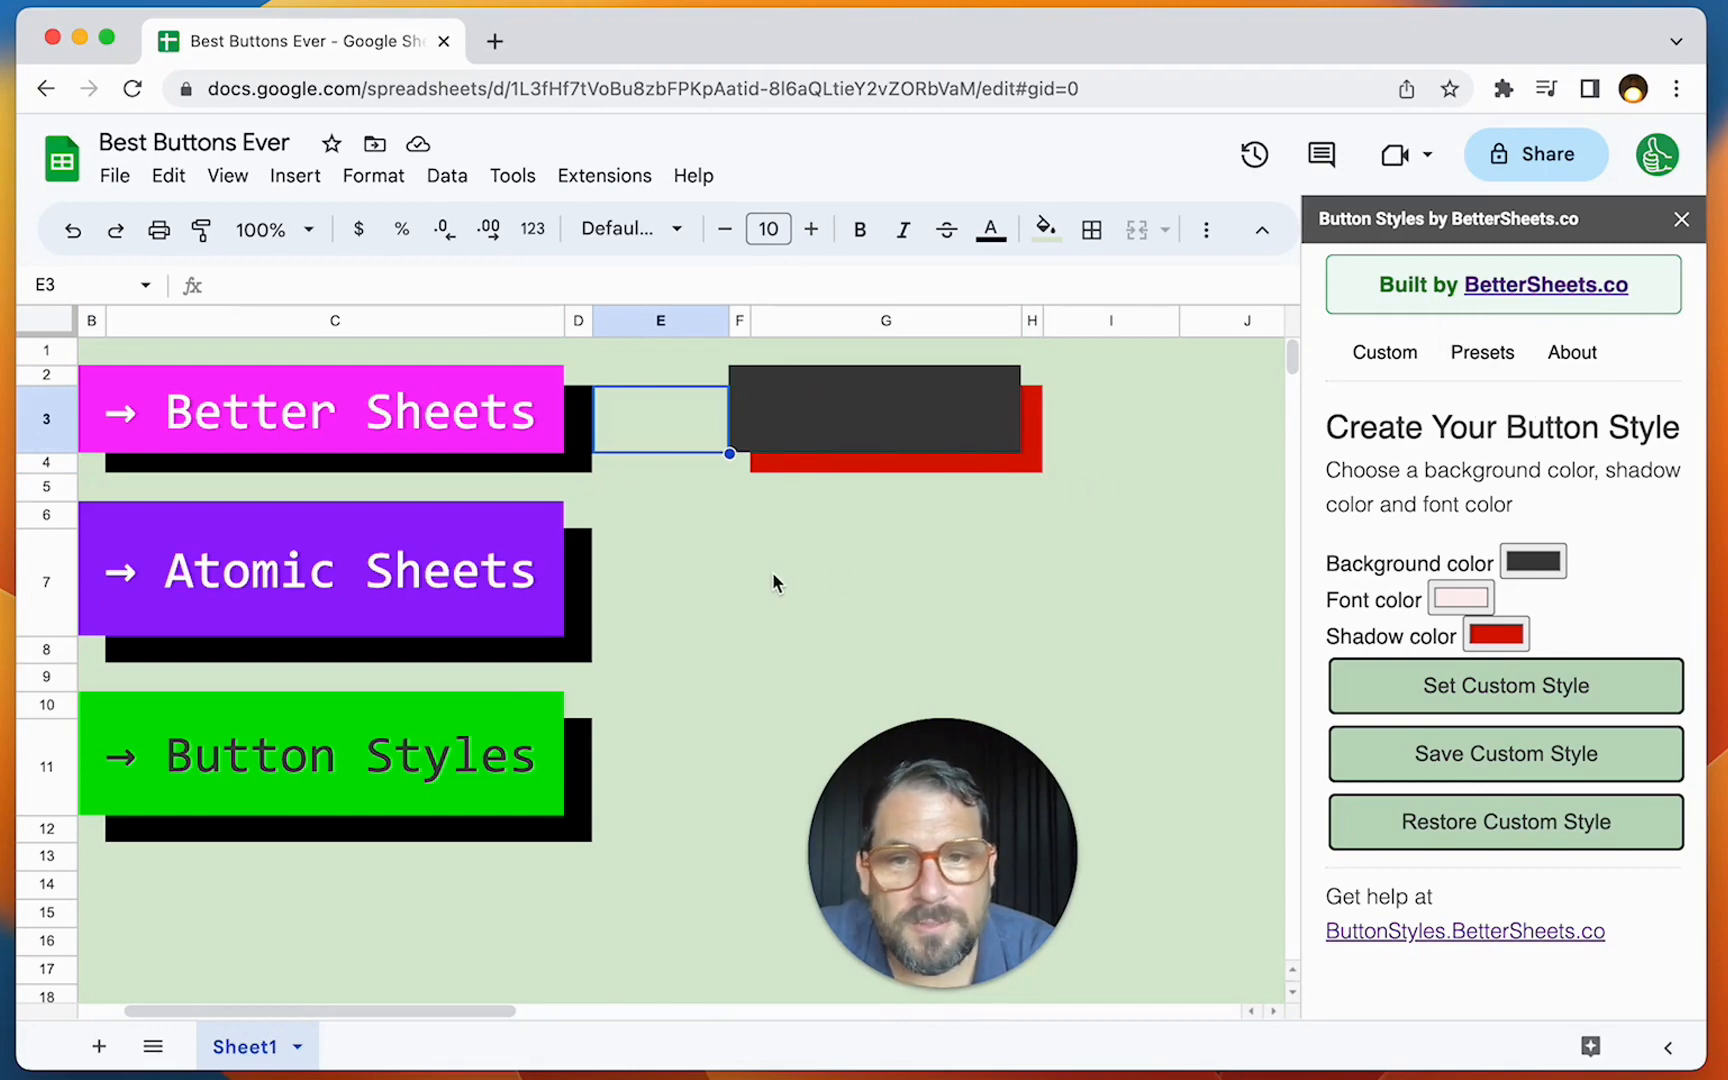
Step: Apply the Retro Brown Style preset to the range F6:H8
click(726, 537)
drag(727, 522, 1038, 642)
click(812, 547)
click(745, 515)
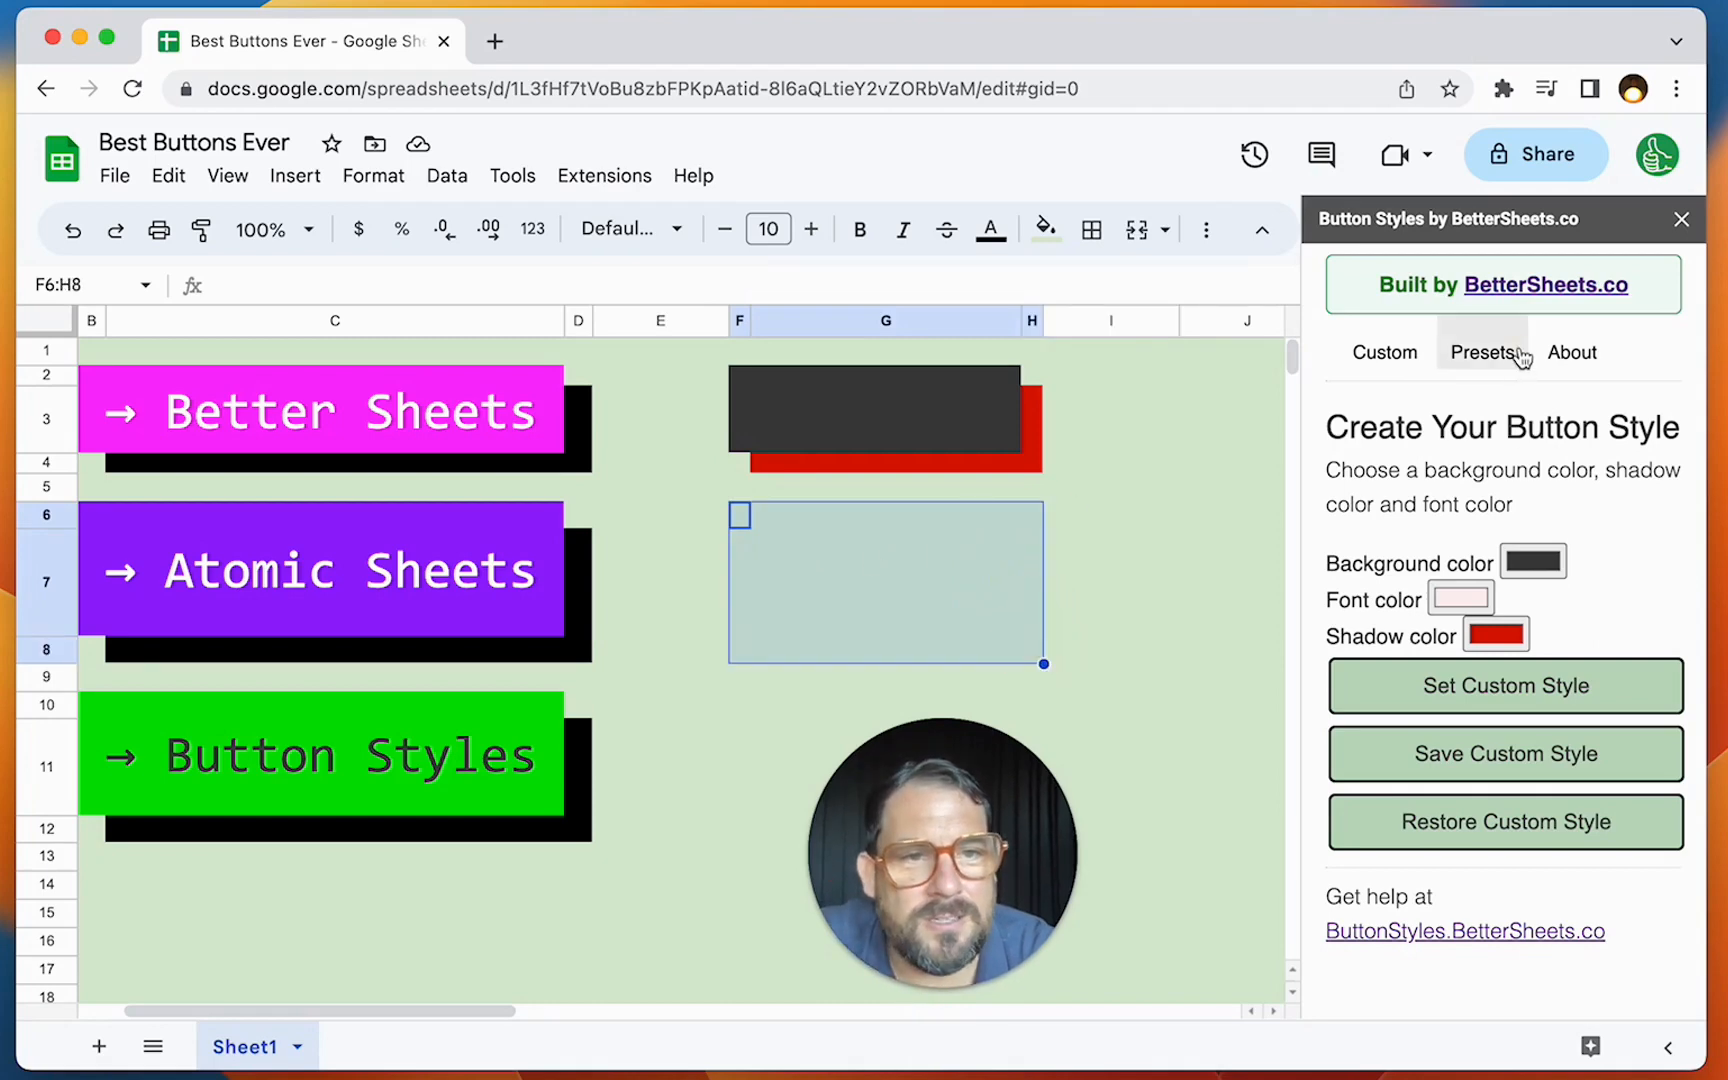
click(1482, 353)
scroll(1482, 595, down, 3)
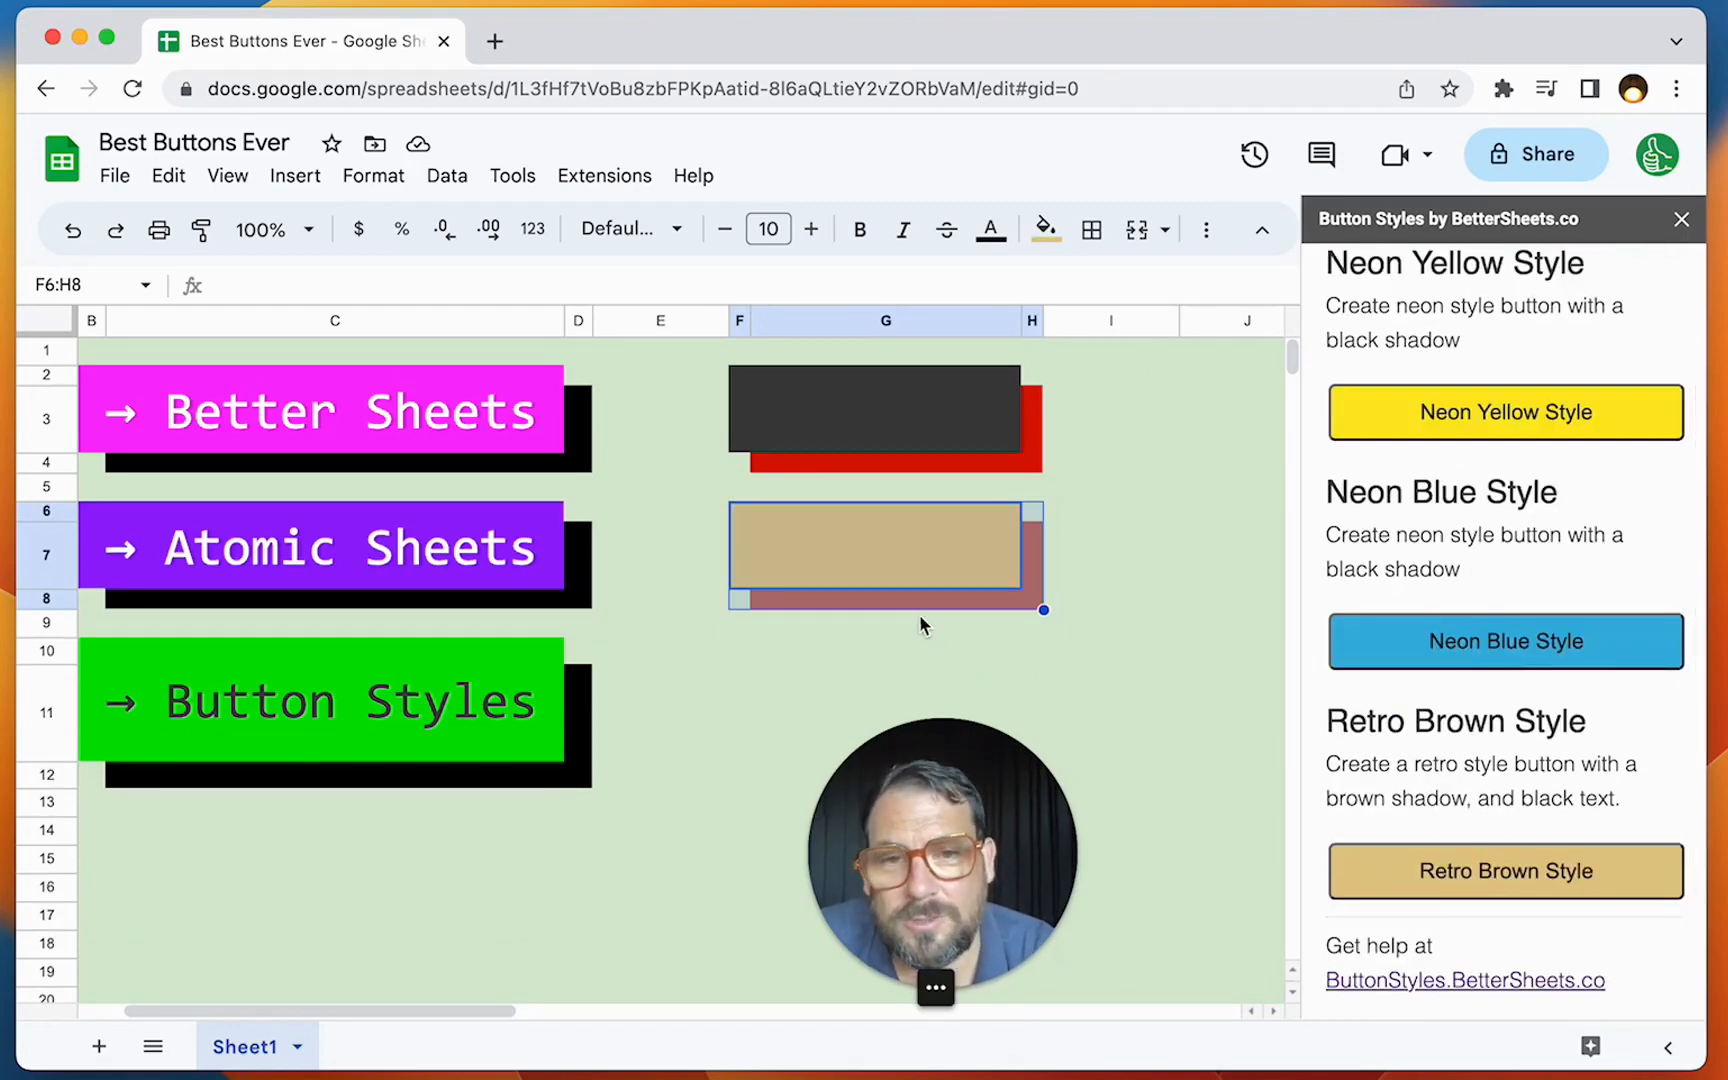
Step: Apply the Neon Blue Style preset to the range F10:H12
click(740, 648)
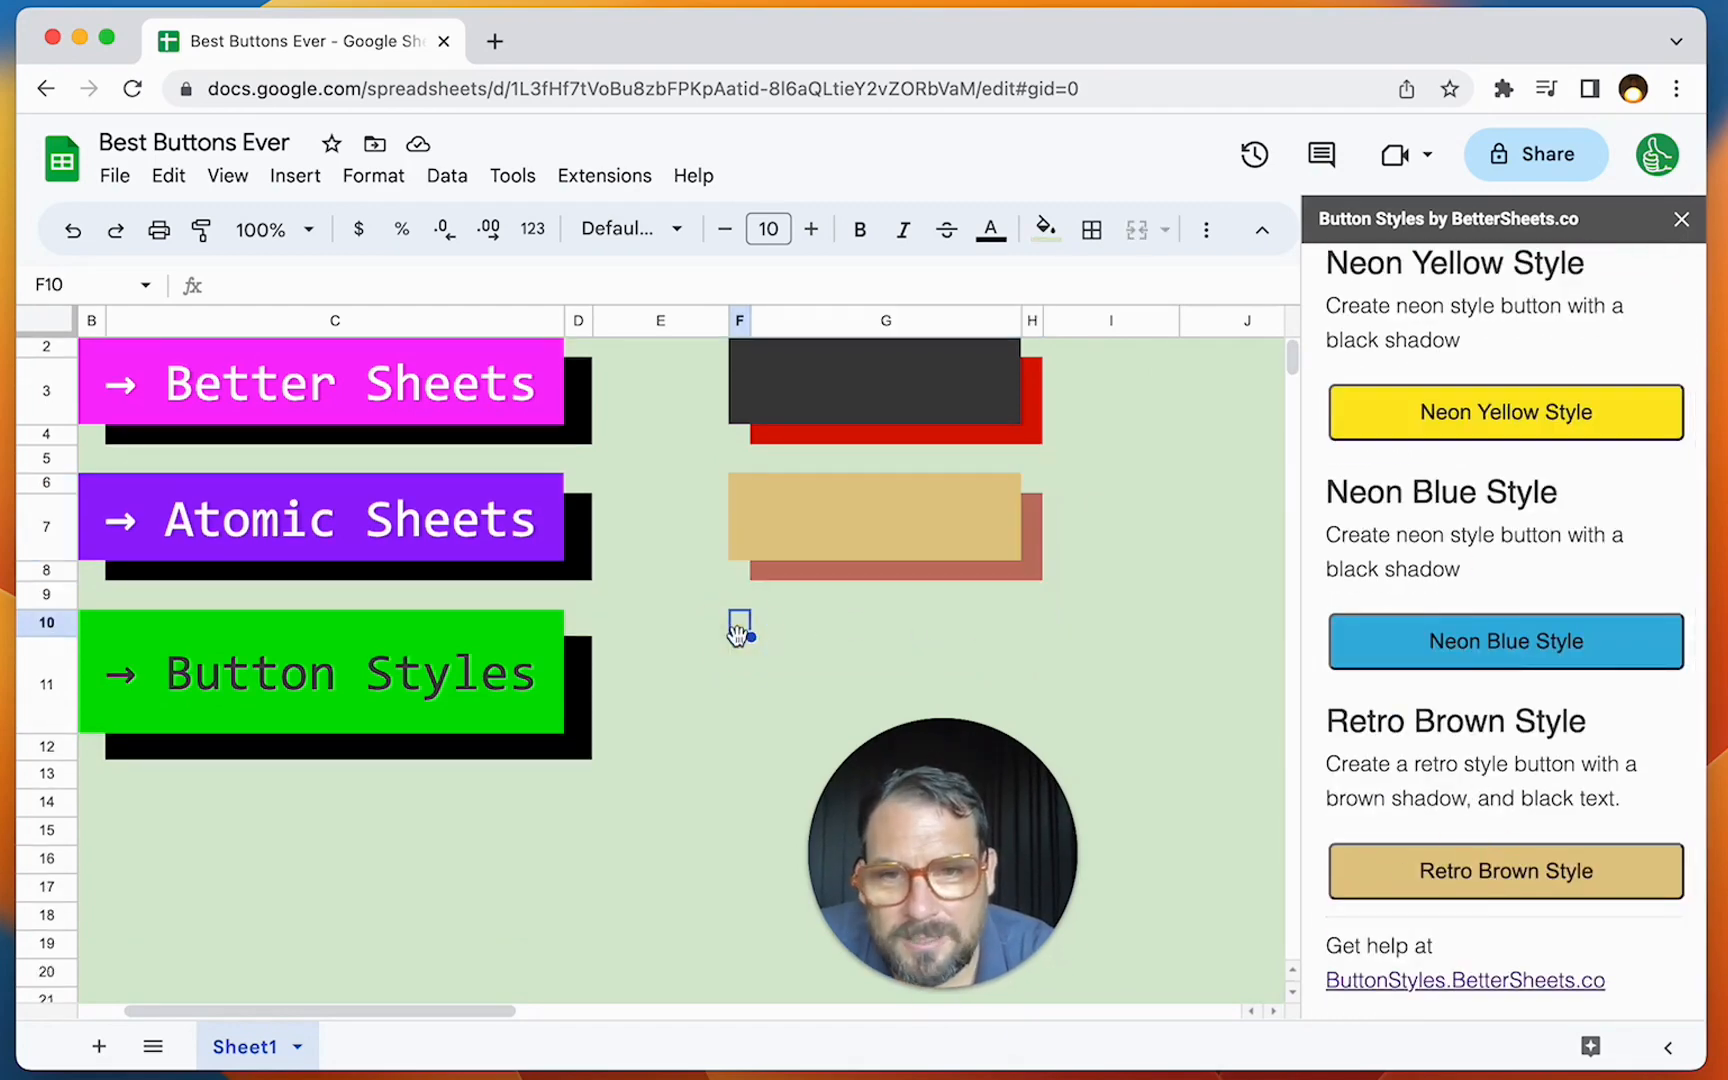
scroll(740, 645, down, 2)
scroll(741, 645, down, 3)
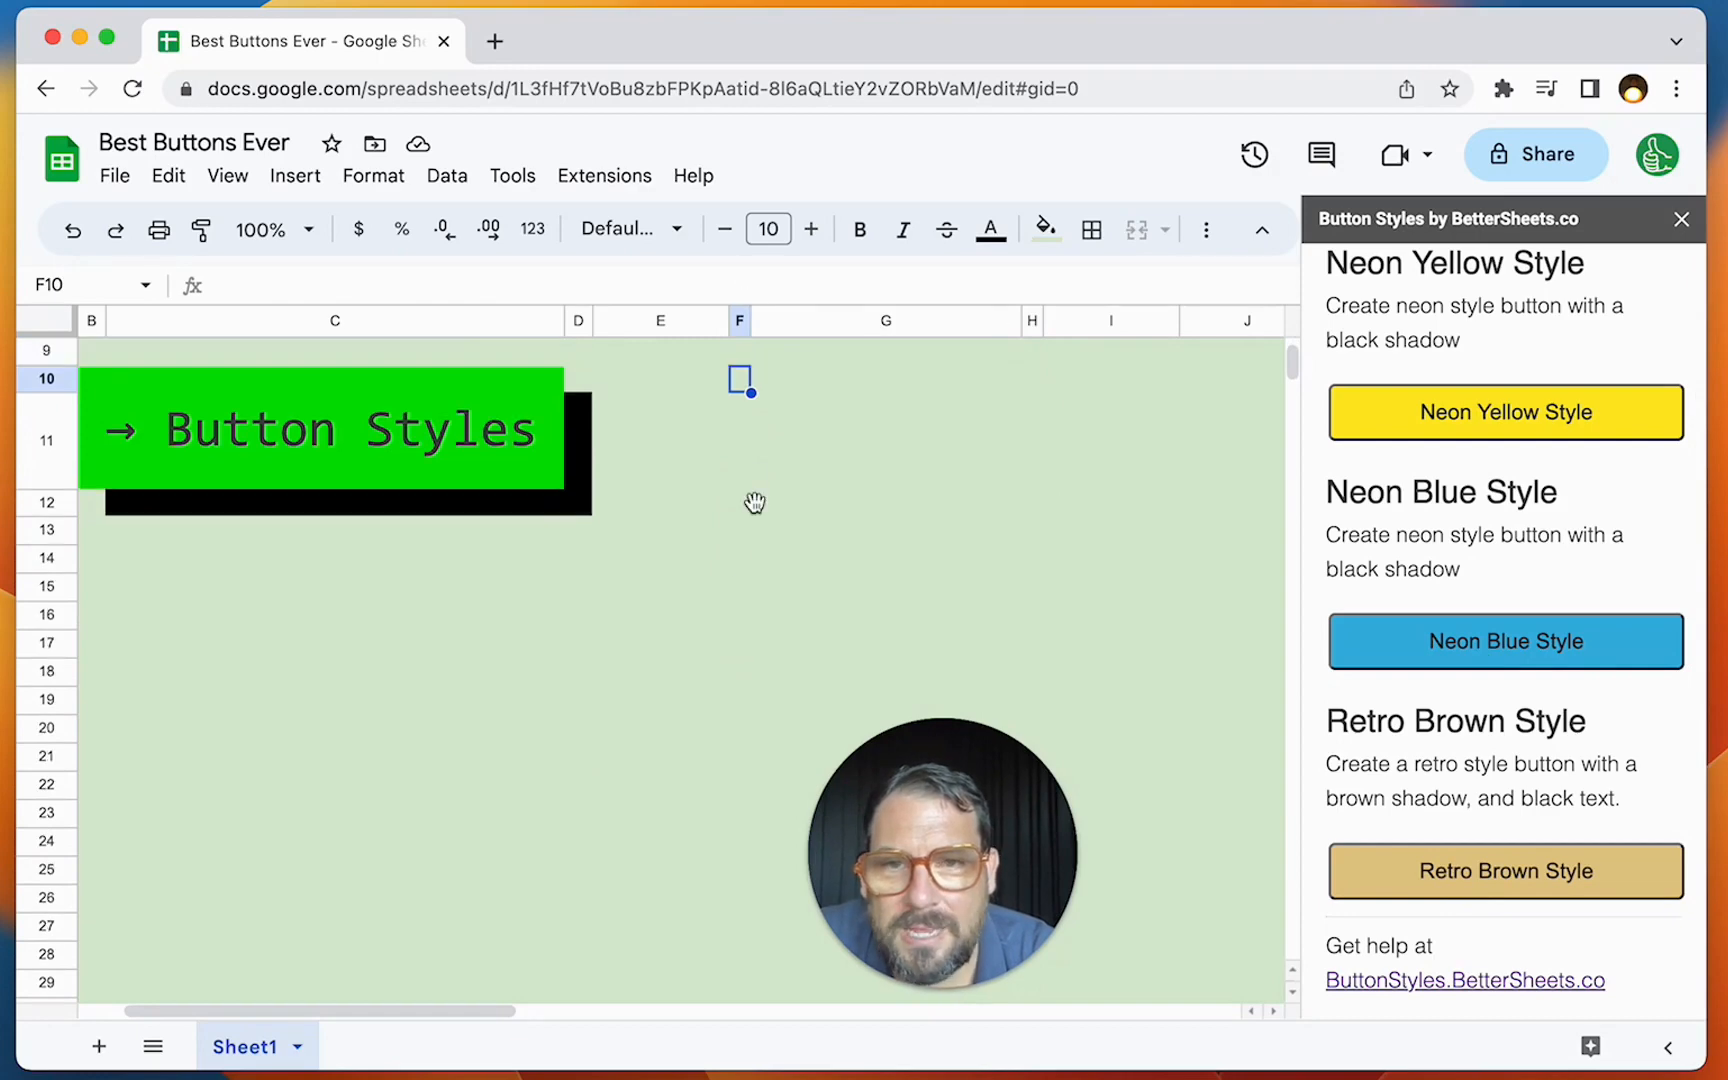
drag(743, 388, 1040, 515)
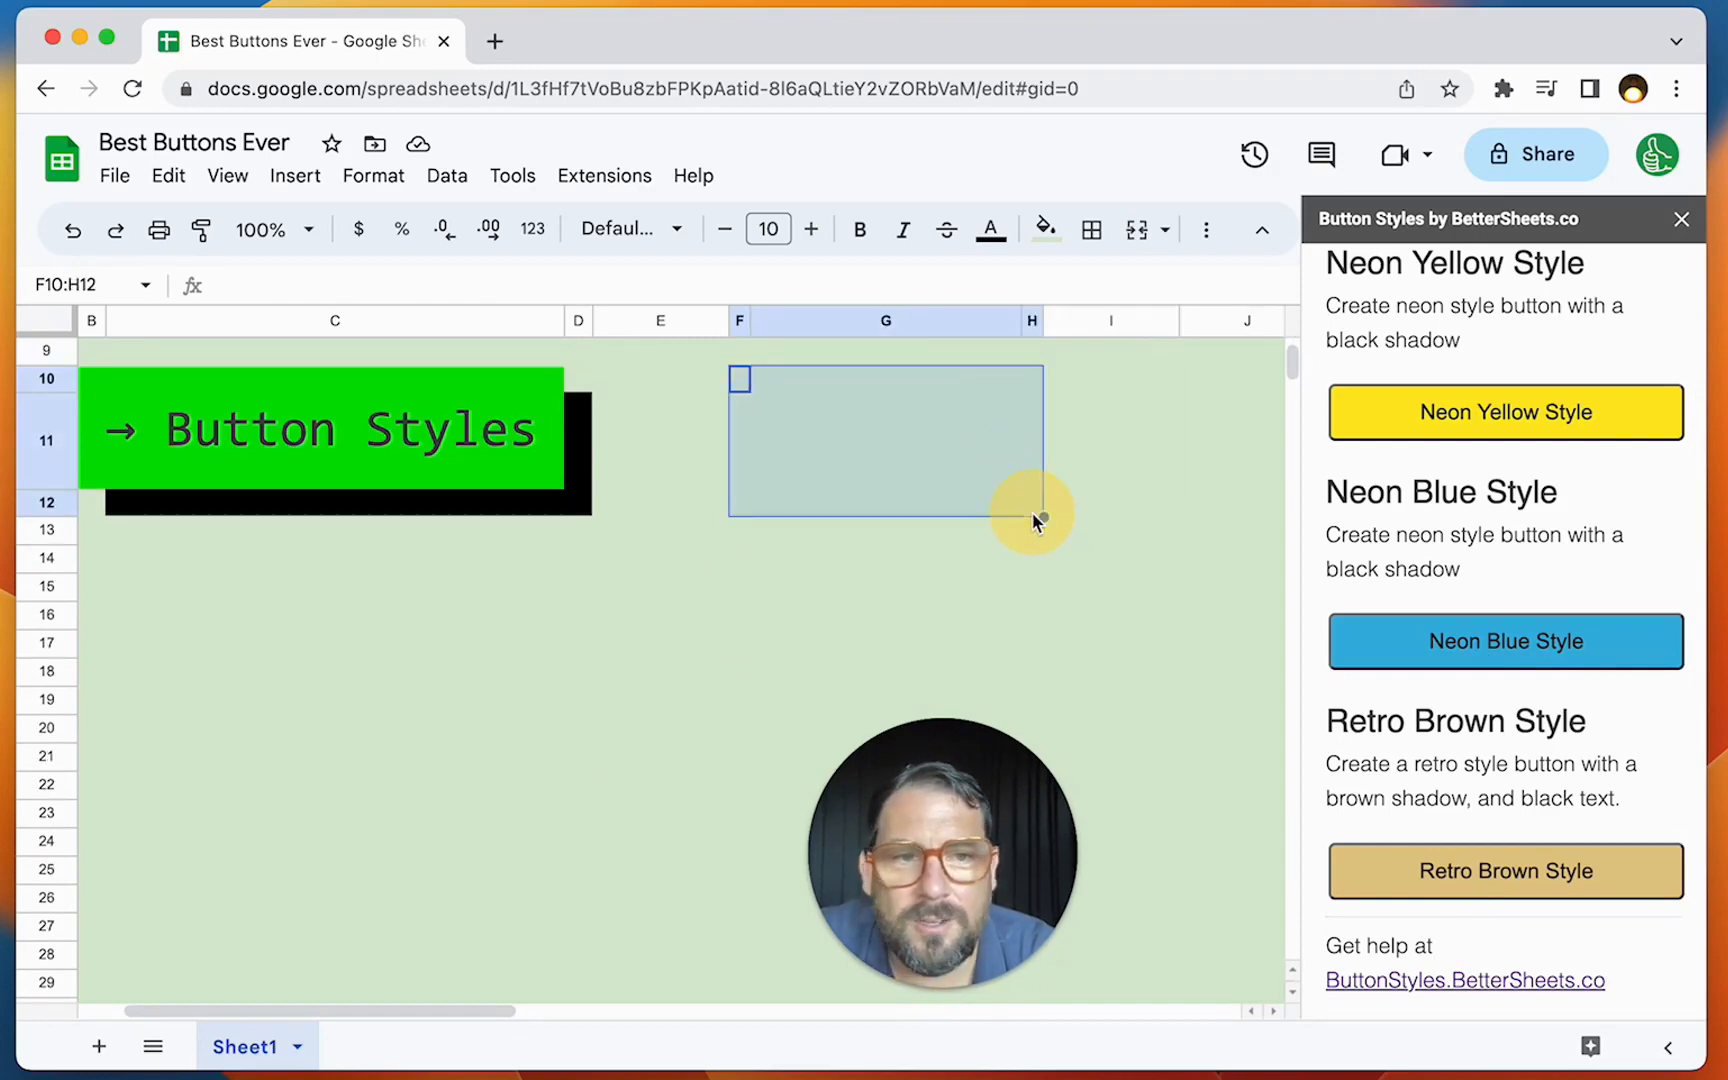
click(1568, 648)
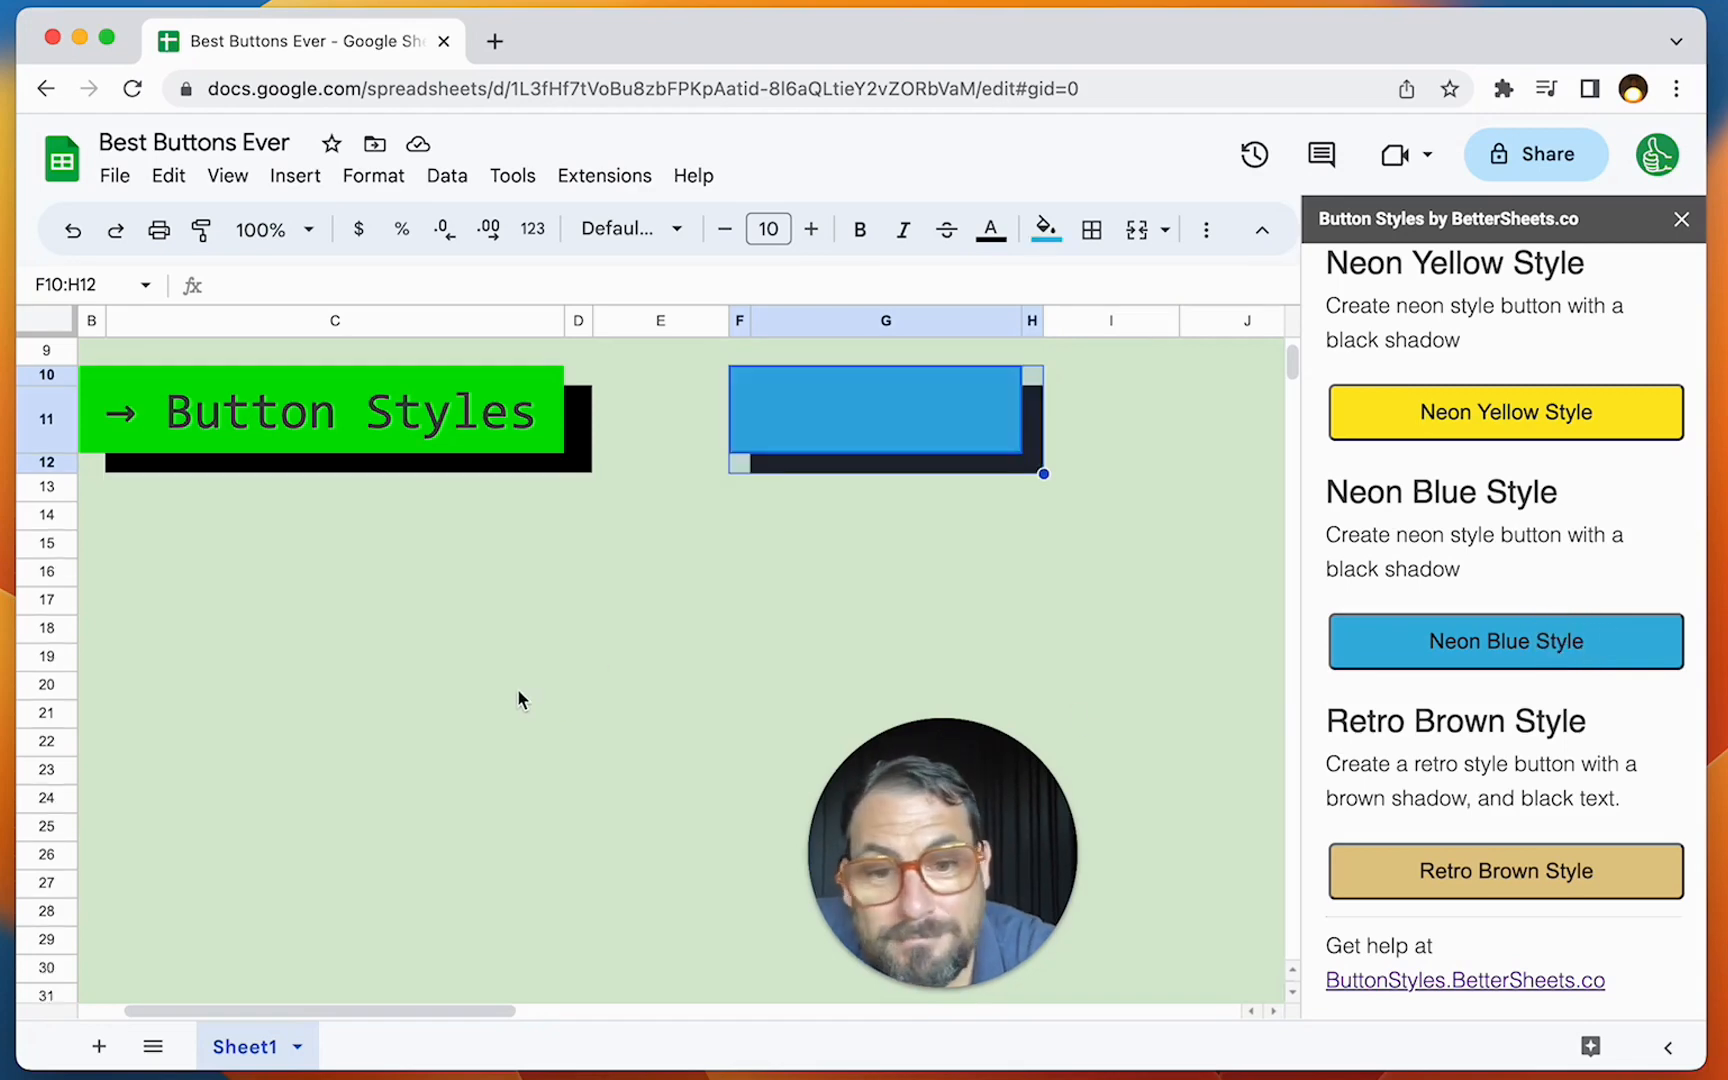
Step: Set the blue button's text color in F10:G11 to white and enter the label Free
scroll(688, 672, up, 4)
click(871, 689)
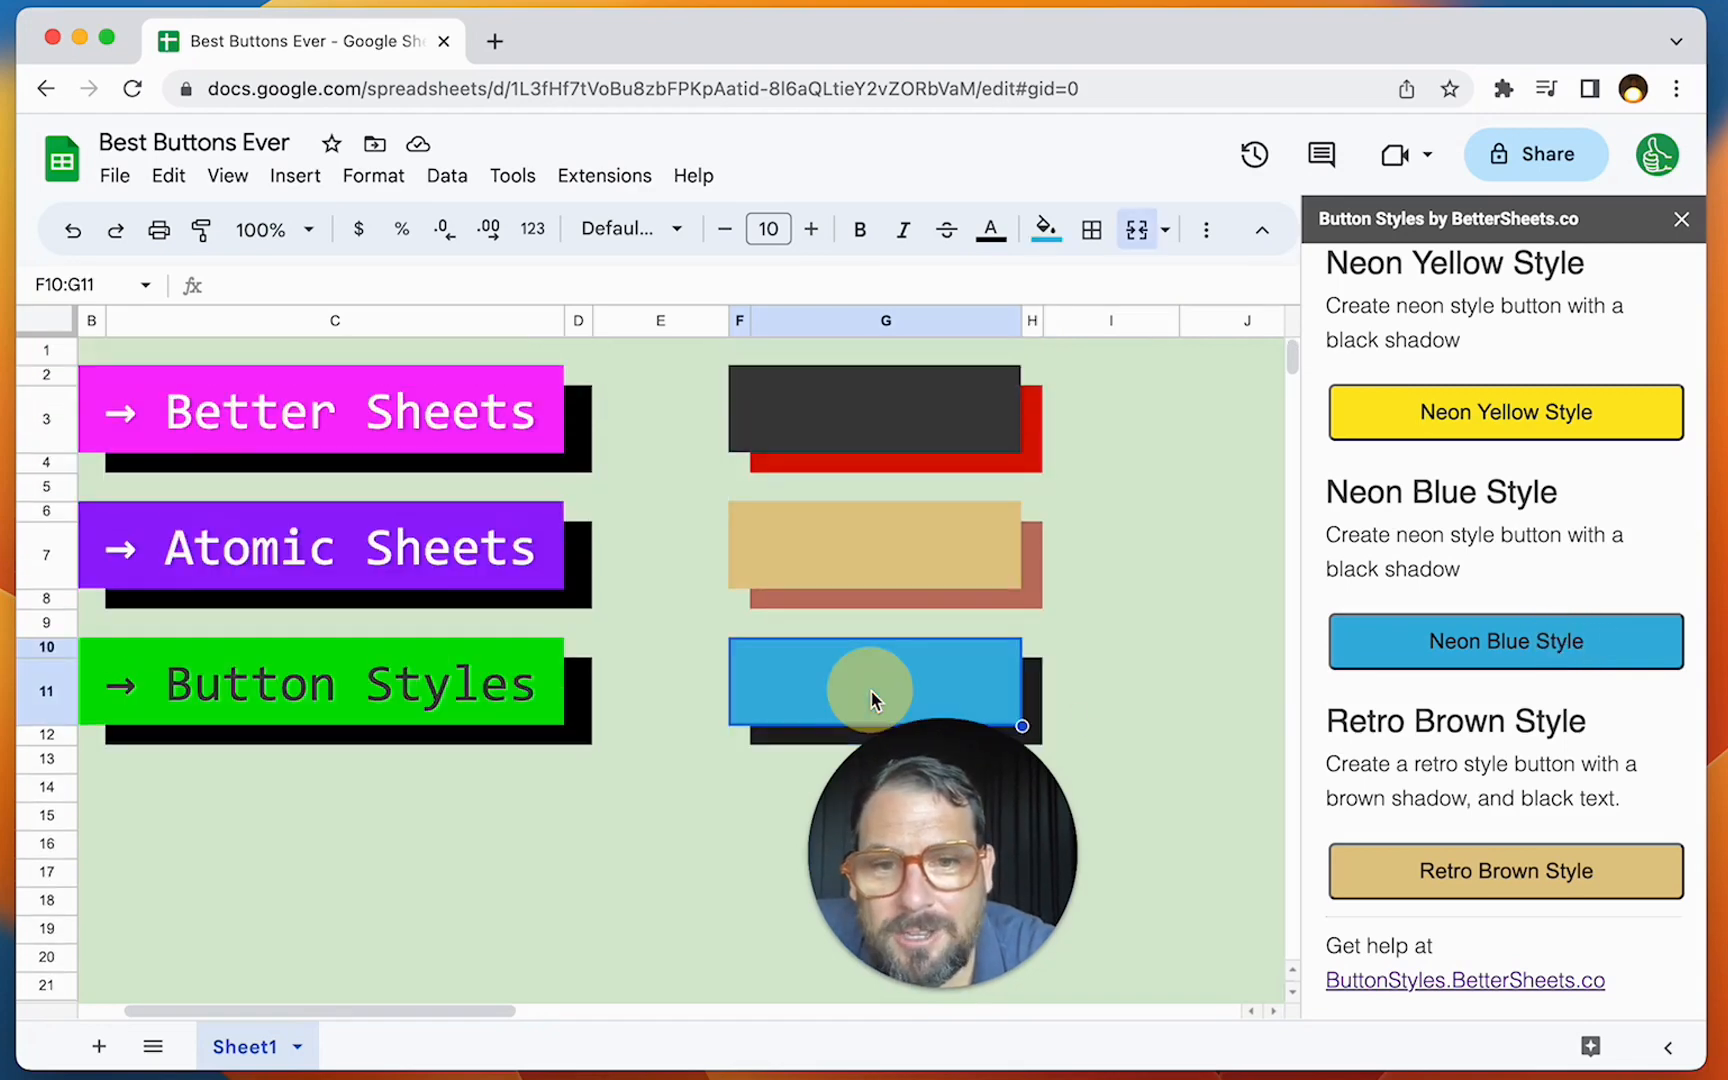
click(992, 236)
click(766, 679)
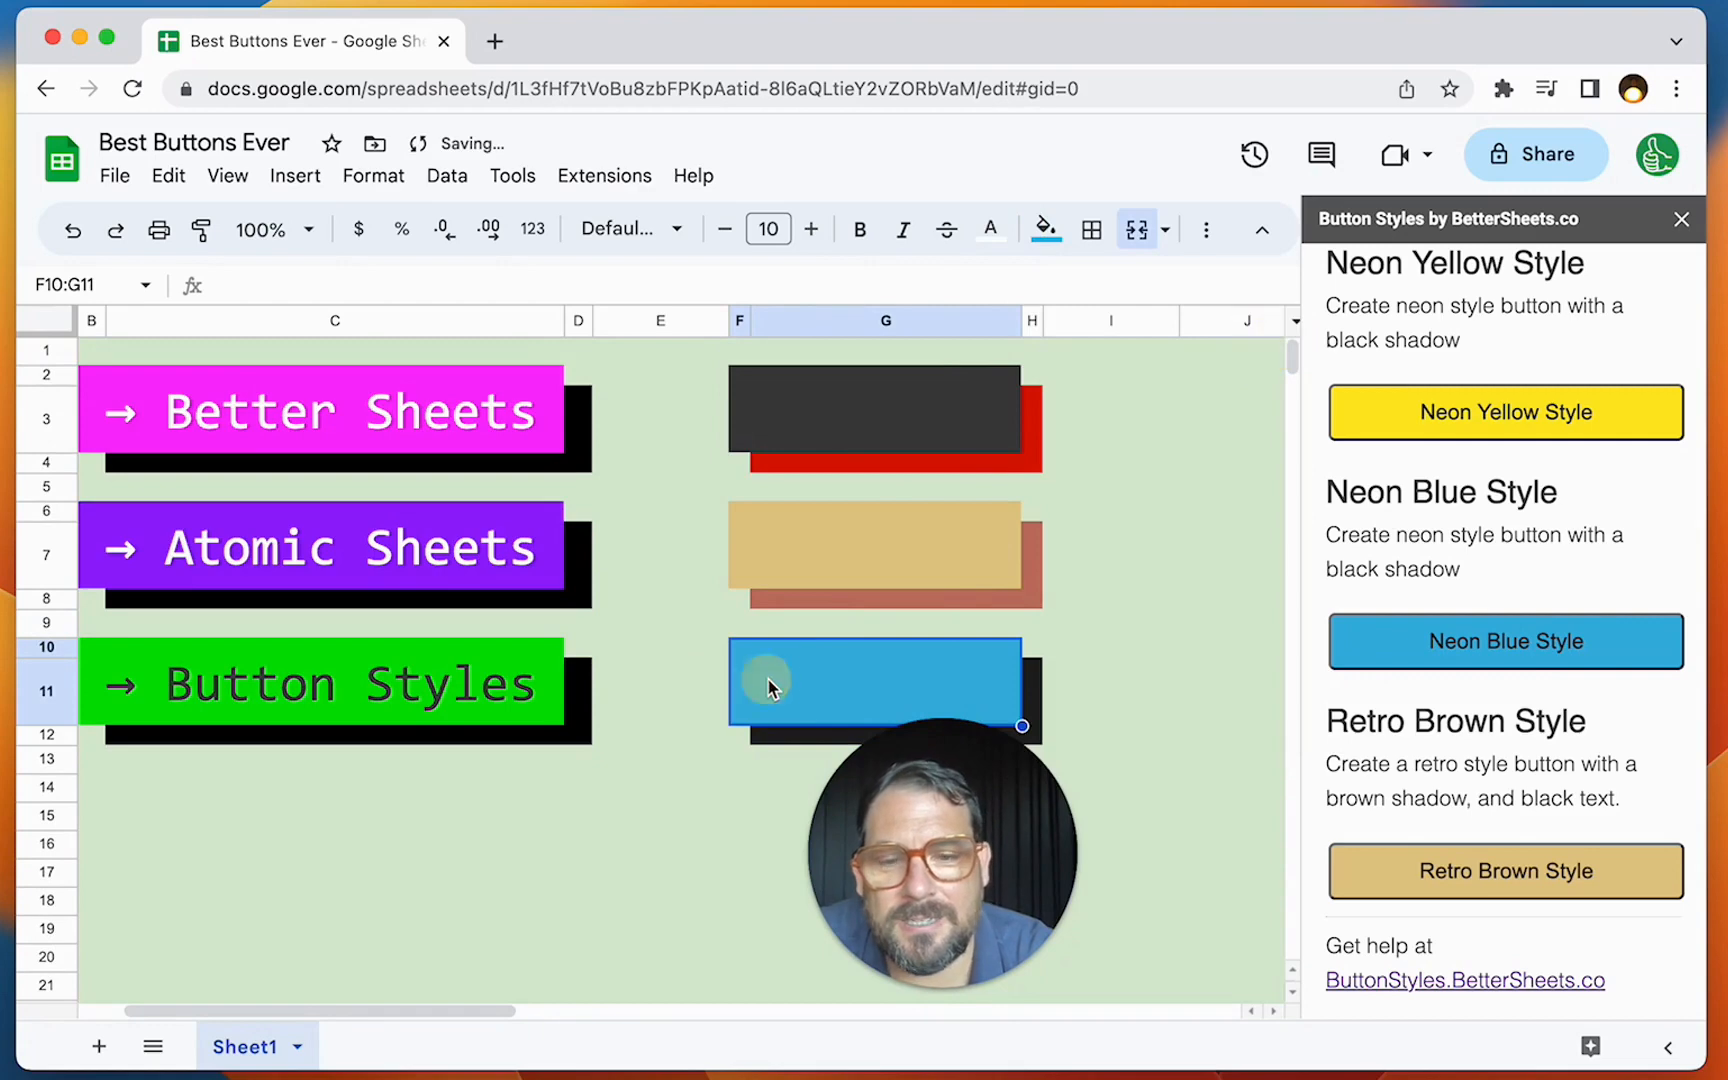
text(Free)
Step: Enter the label Button in the dark gray button at F2:G3
click(836, 564)
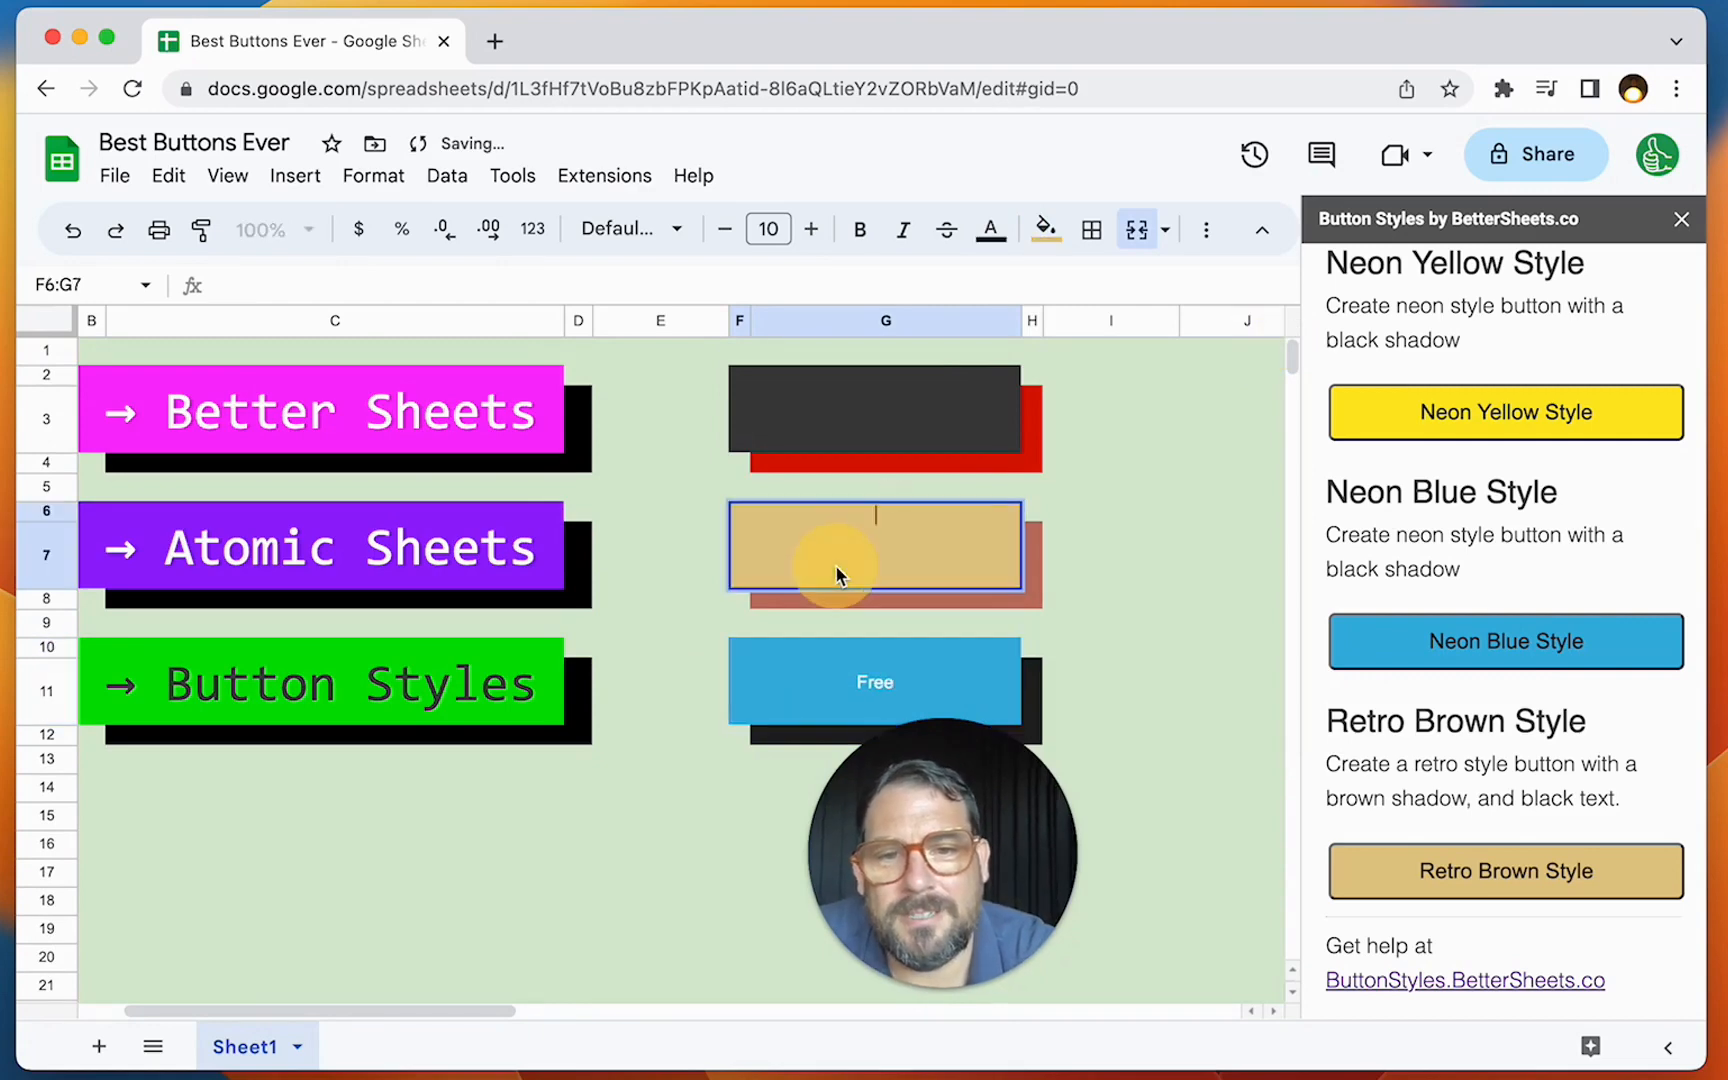
text(Butt)
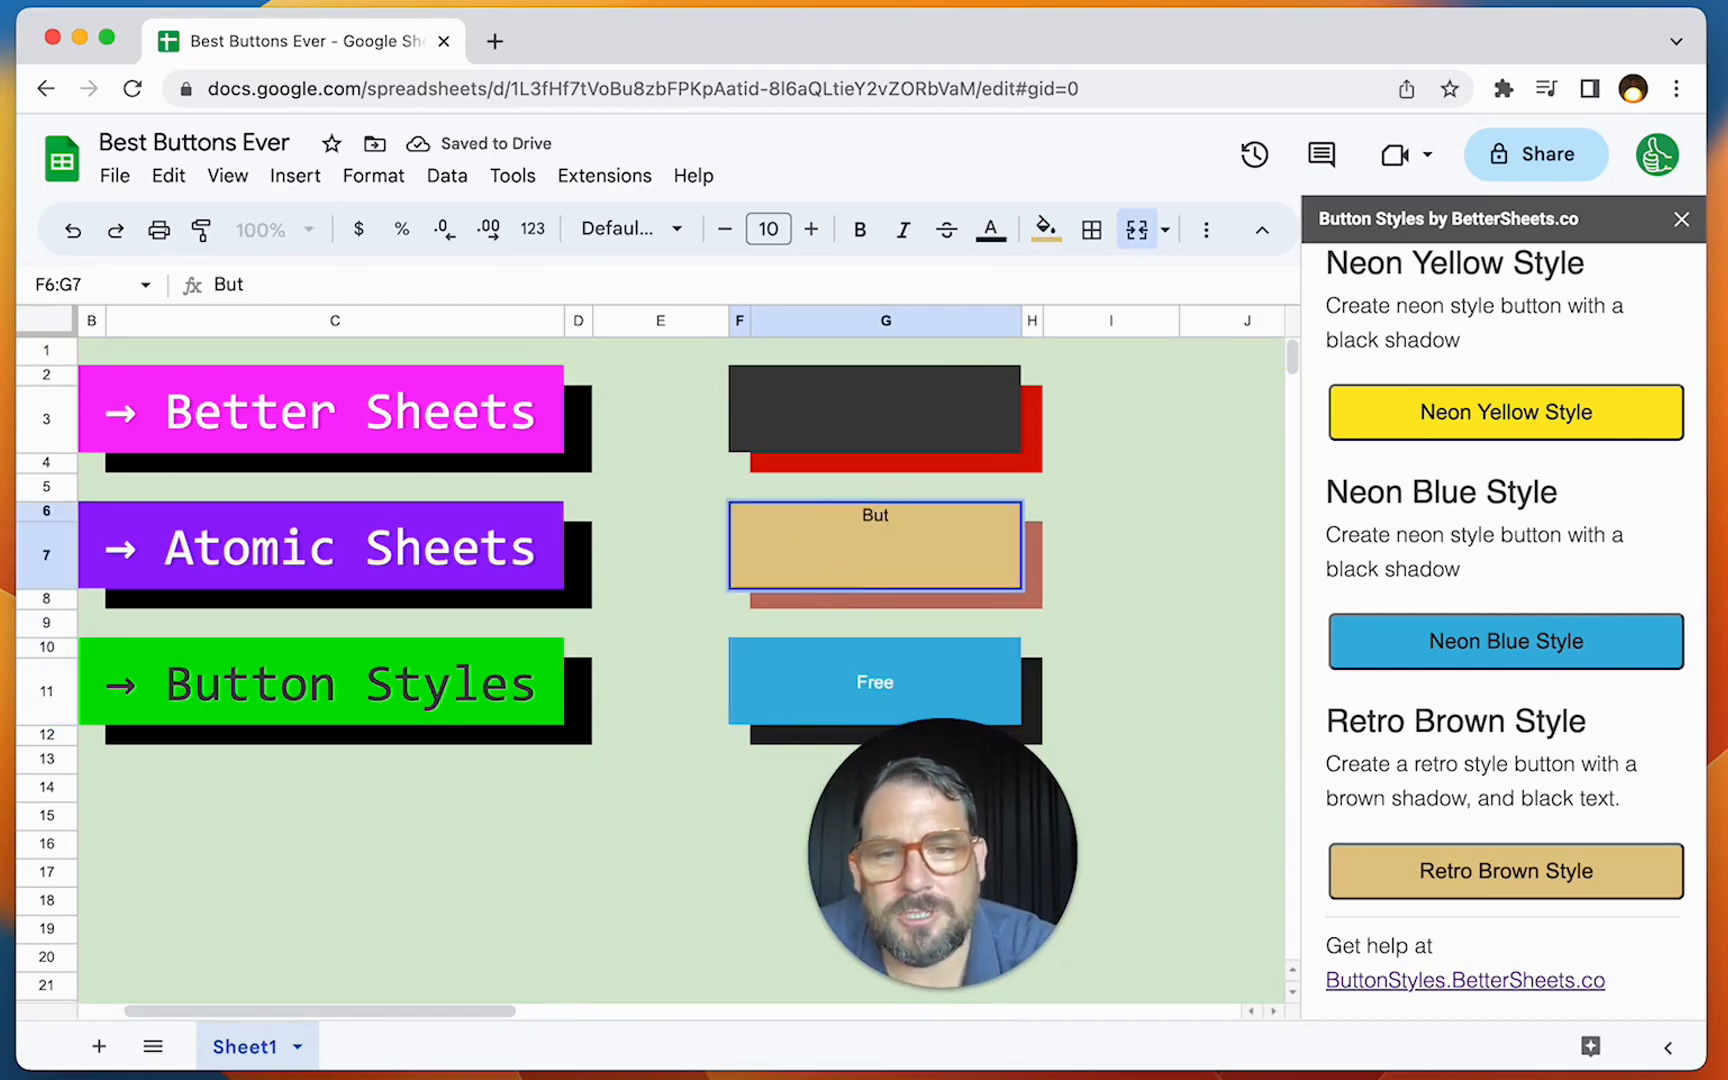
click(927, 400)
text(Button)
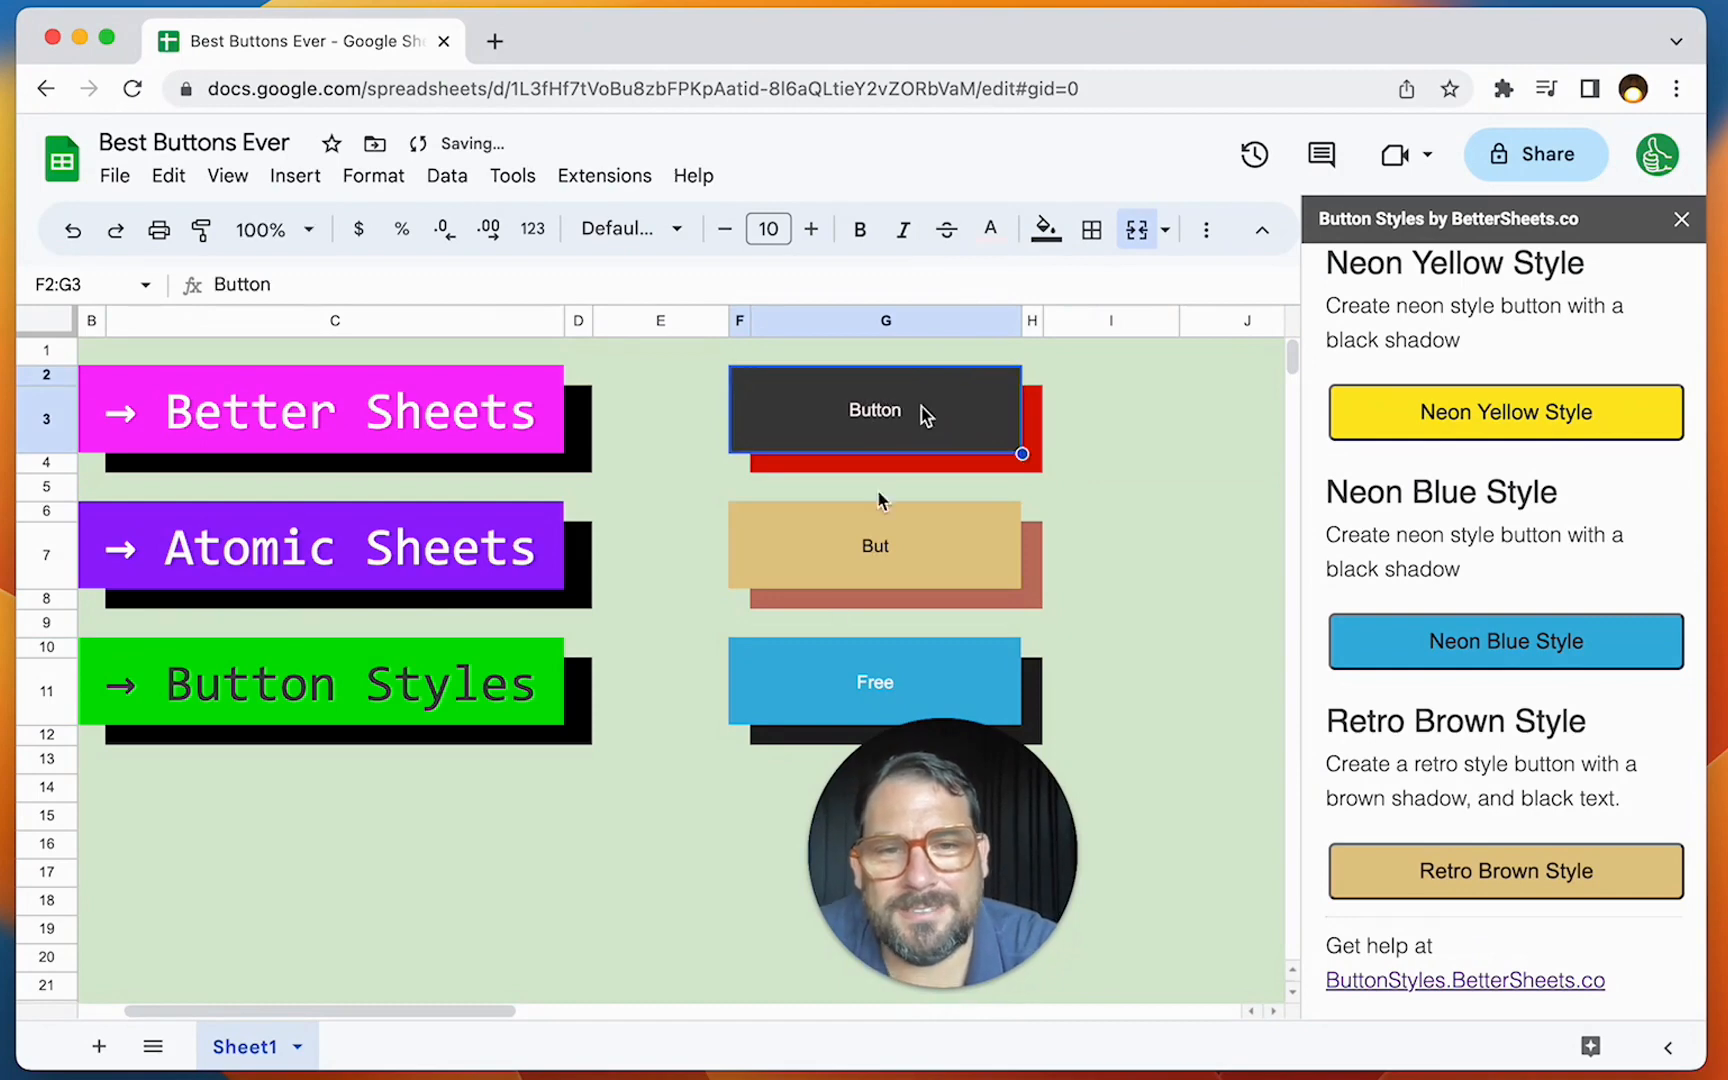
Step: Label the tan button in F6:G7 Styles, correcting the doubled letter l
click(872, 580)
text(BuS)
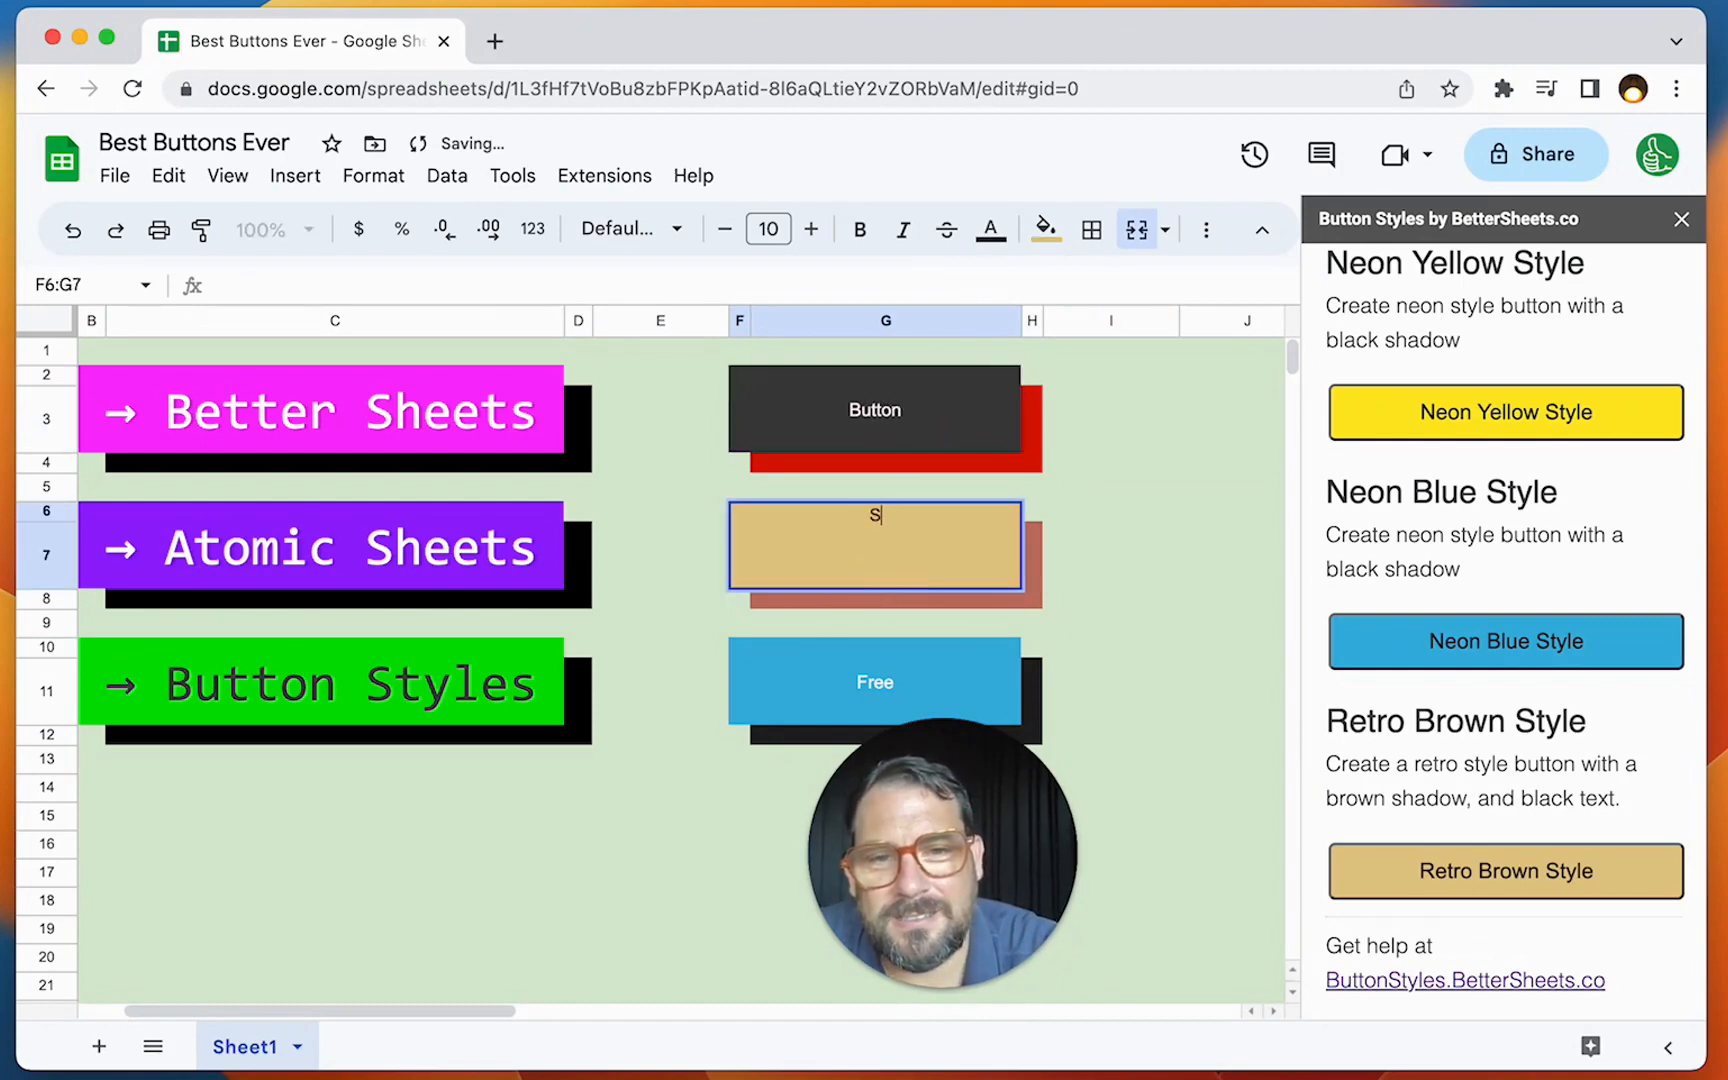
text(tylles)
key(Return)
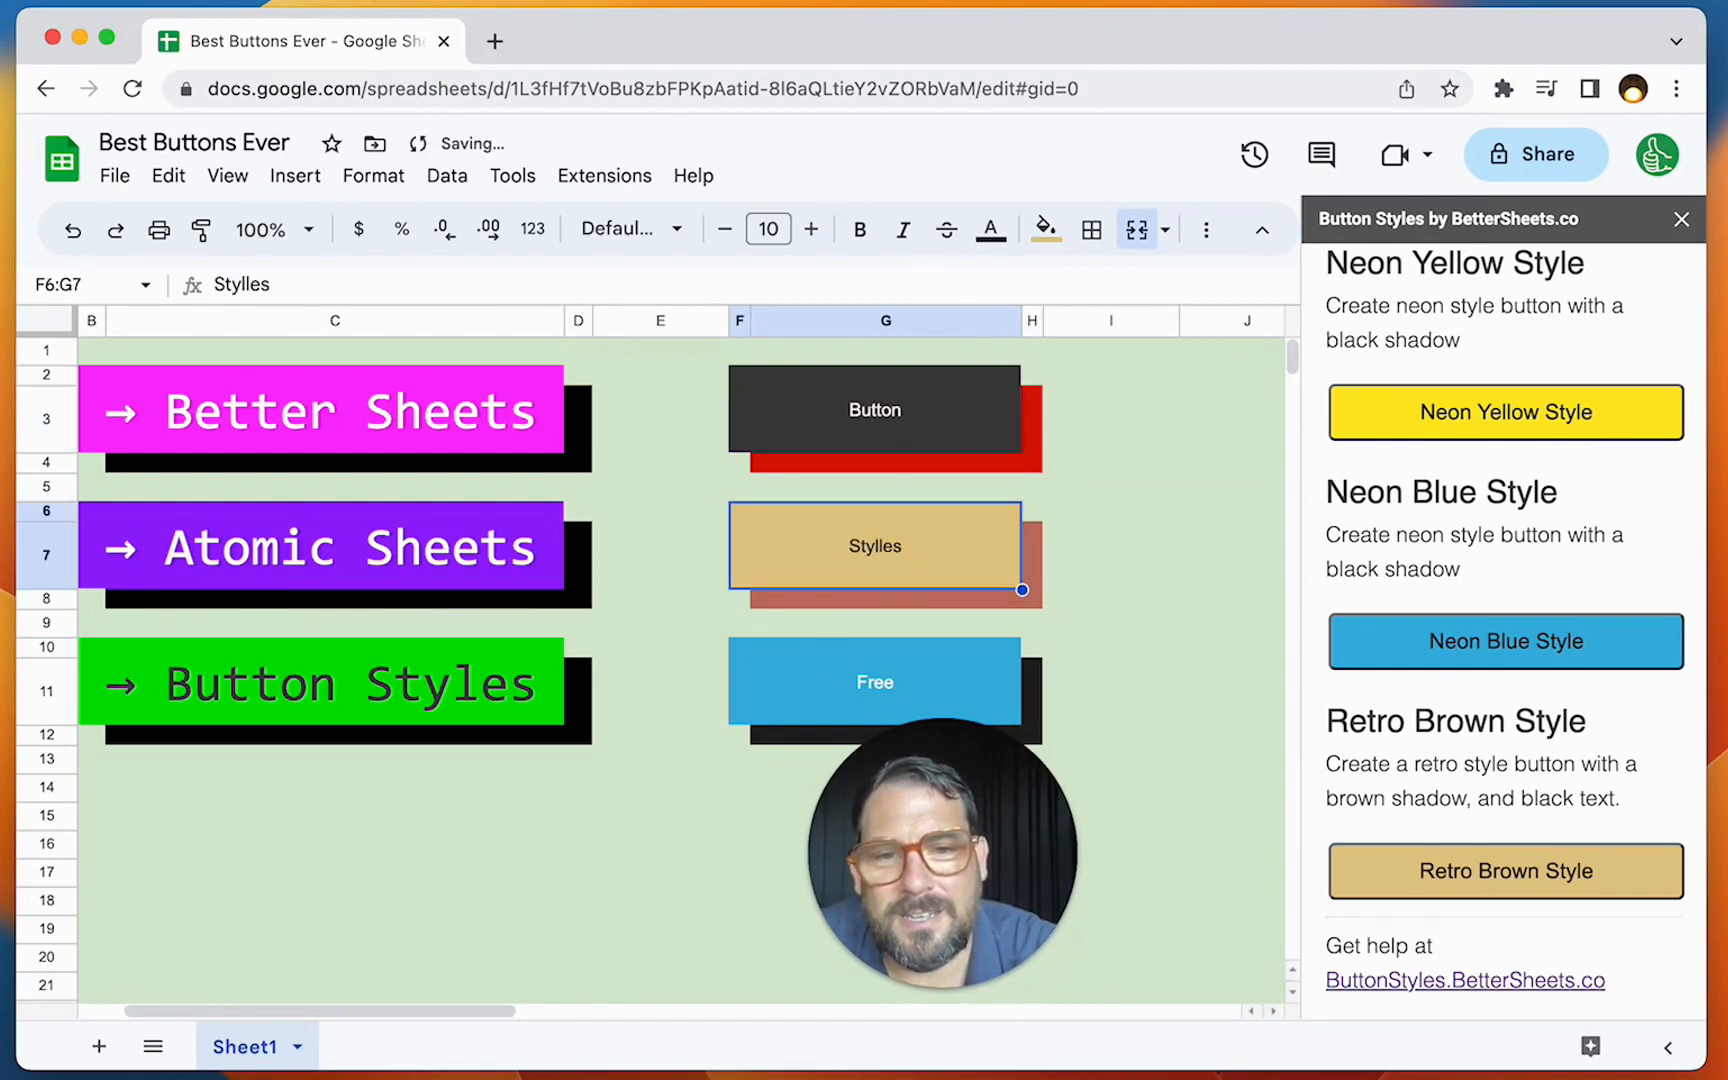
double_click(890, 545)
key(BackSpace)
key(Return)
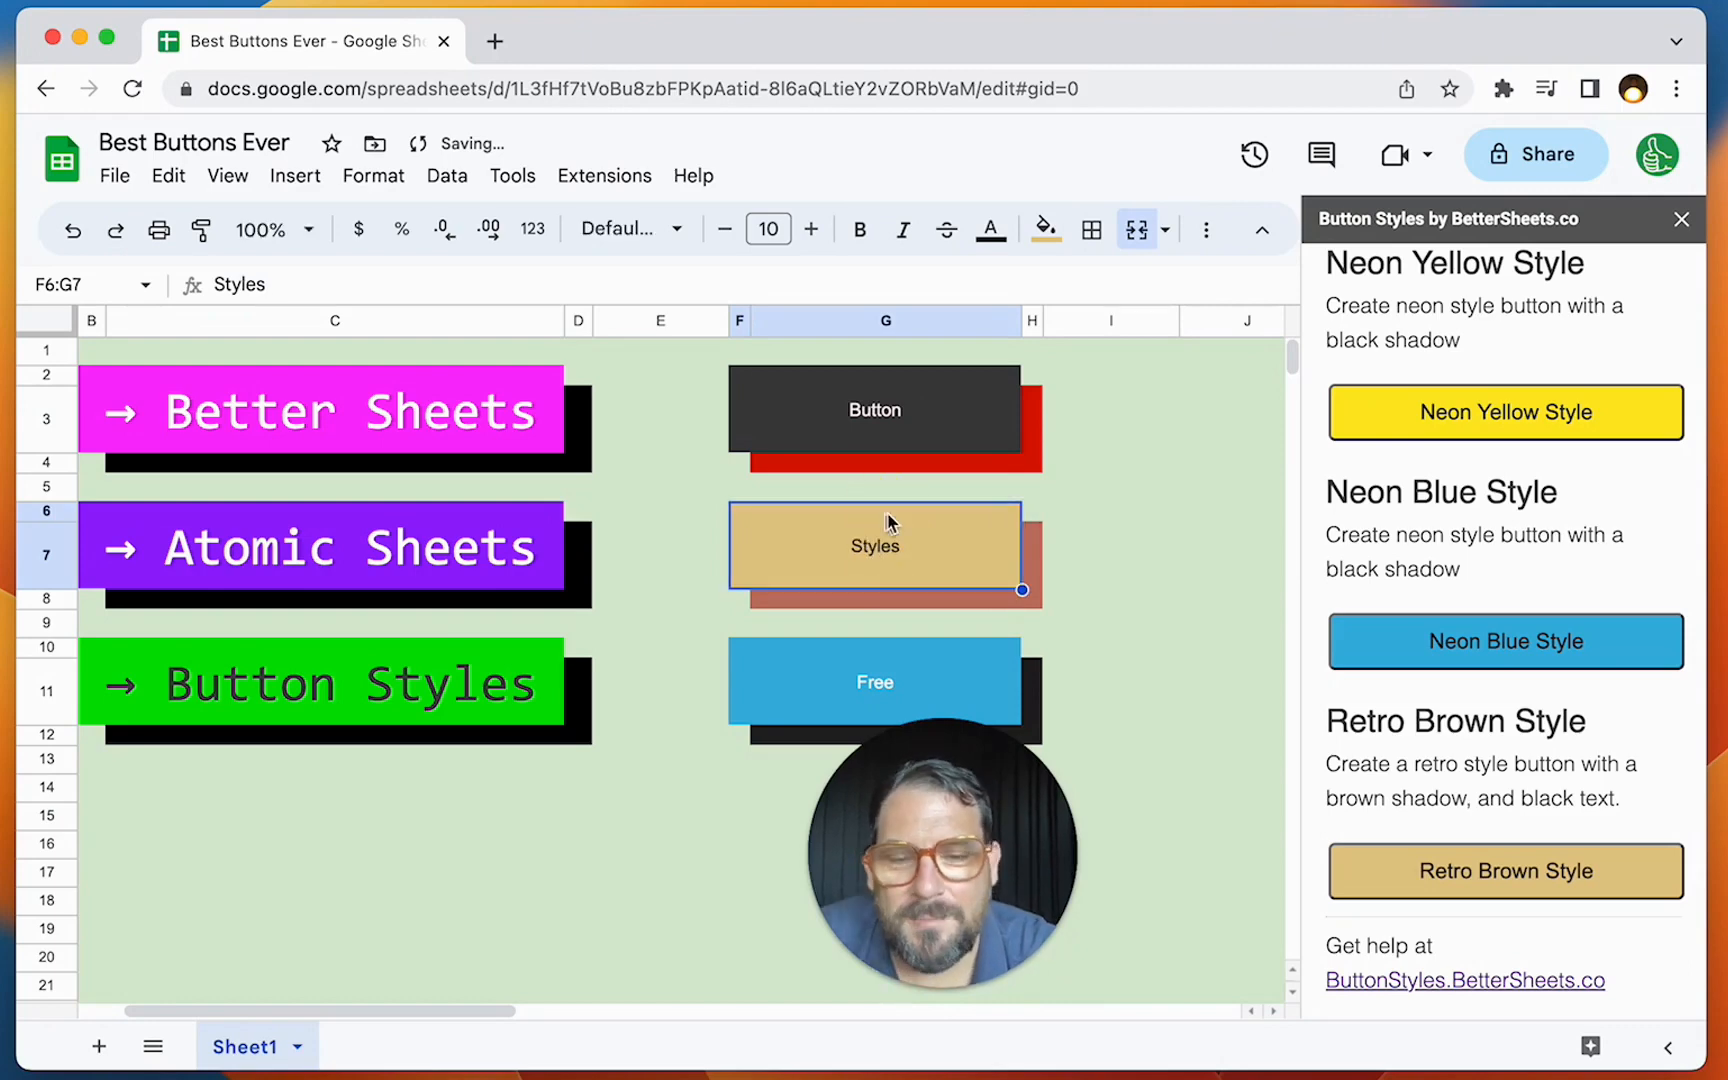
Step: View the add-on's custom style options, close the sidebar and show it again to check the color settings
click(832, 688)
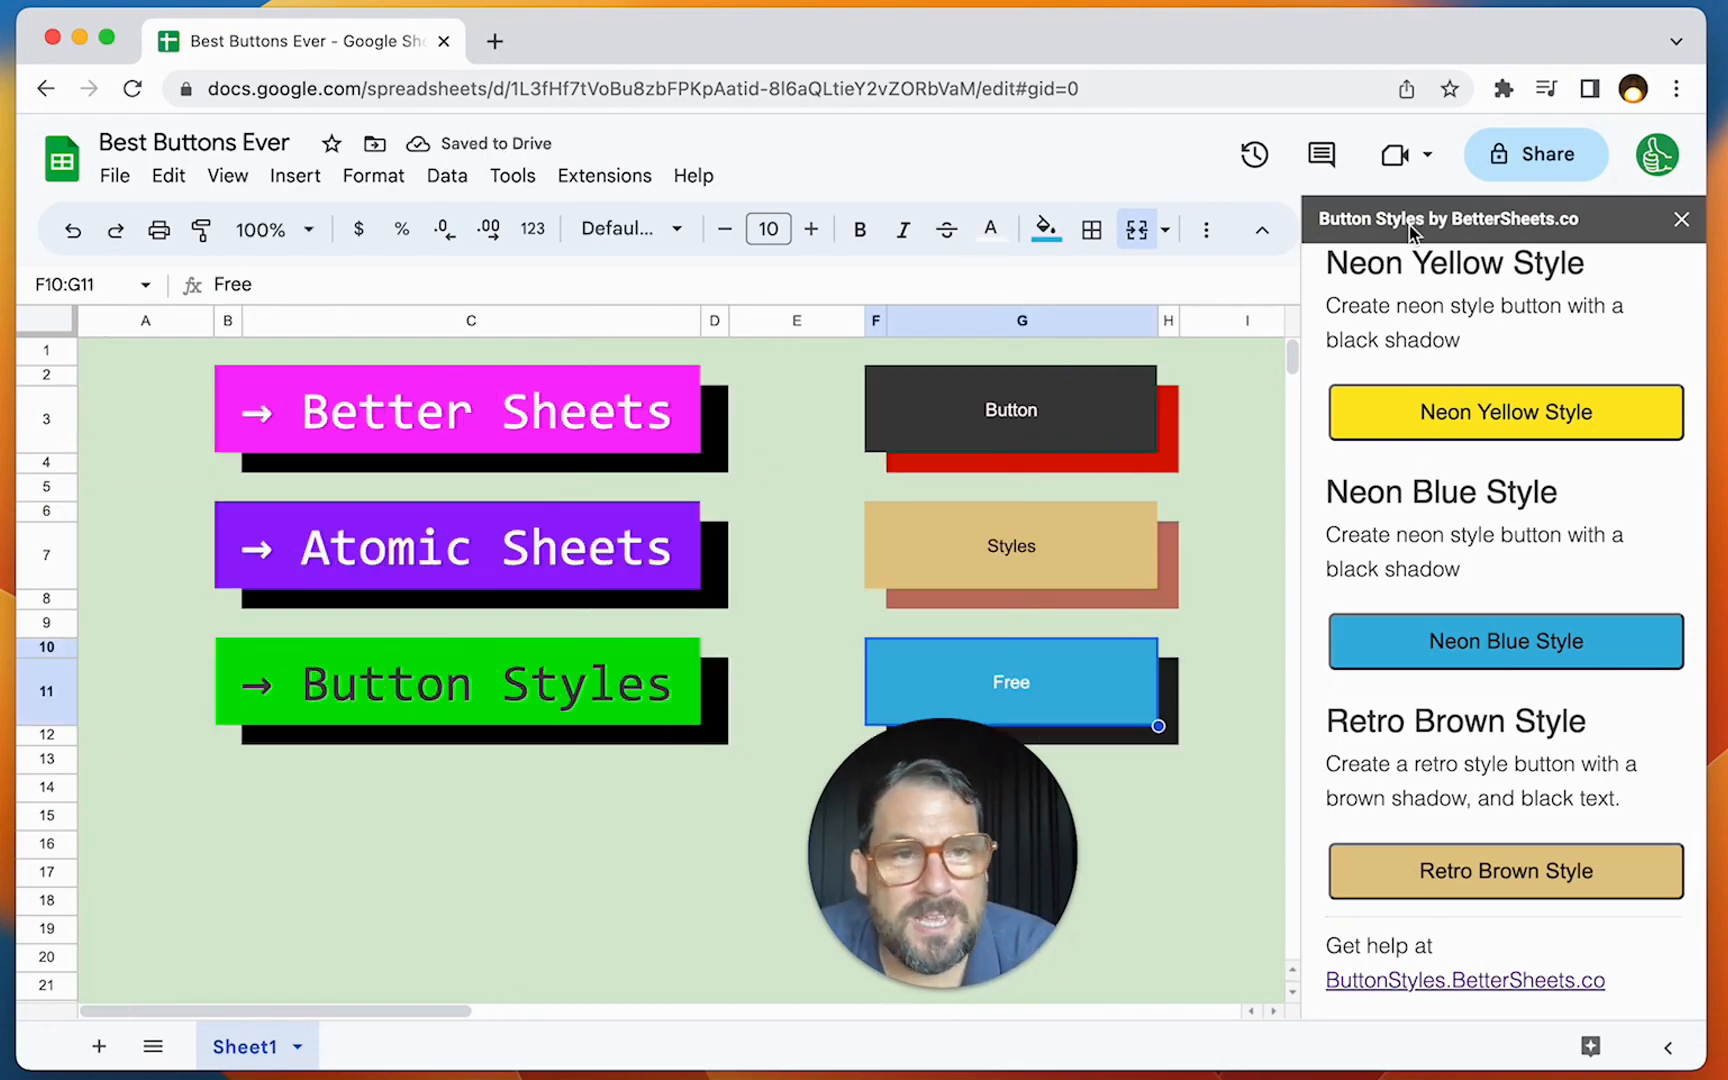
scroll(1410, 450, up, 3)
click(1385, 352)
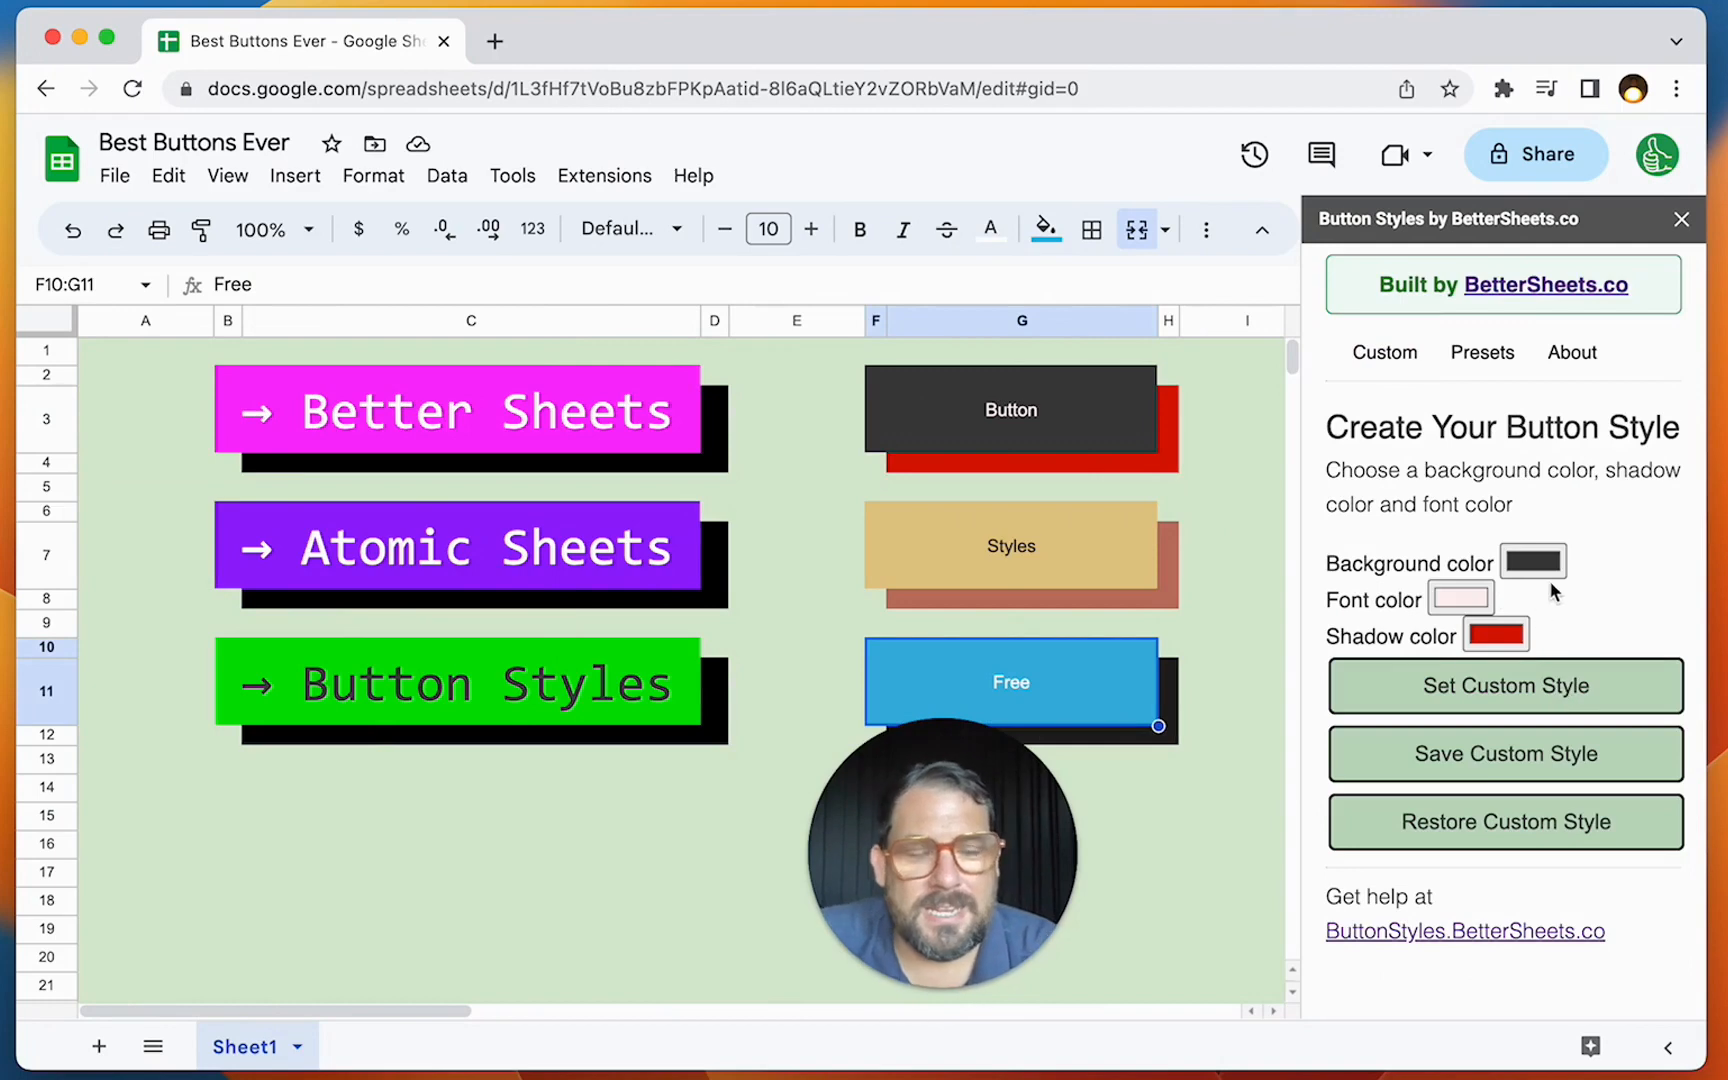
click(1685, 216)
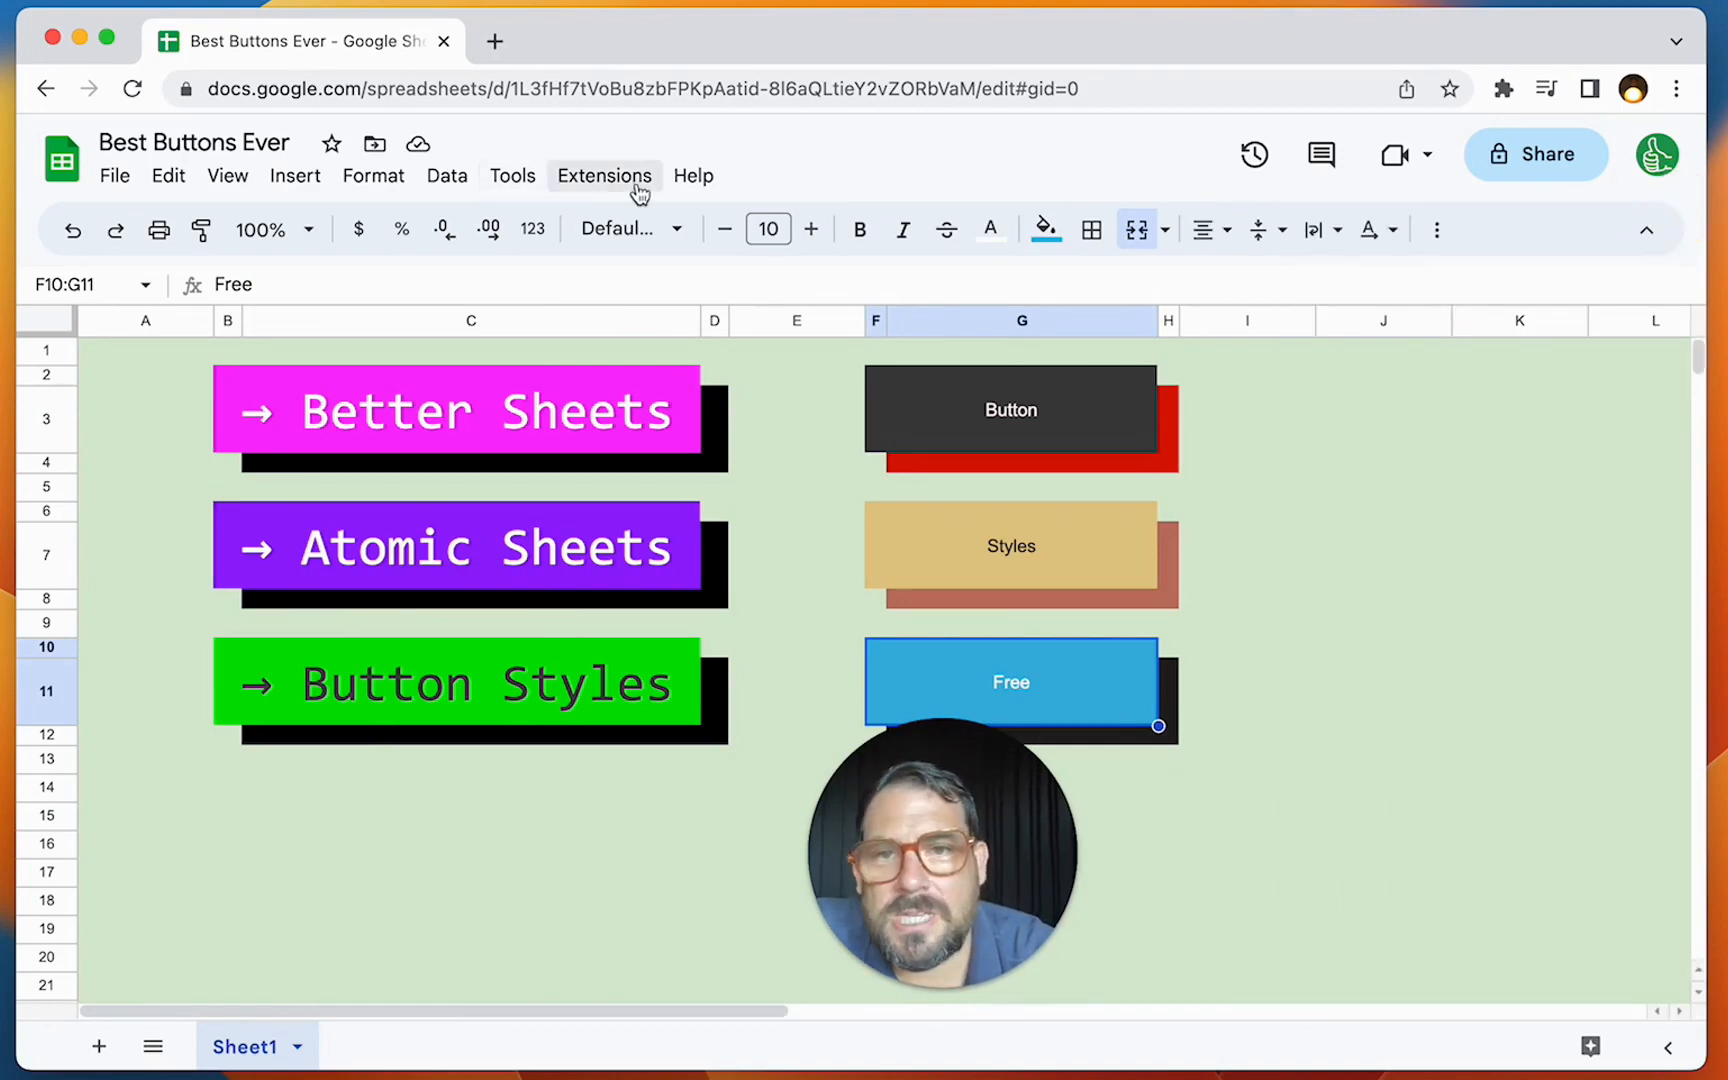
click(630, 178)
mouse_move(685, 455)
click(1030, 450)
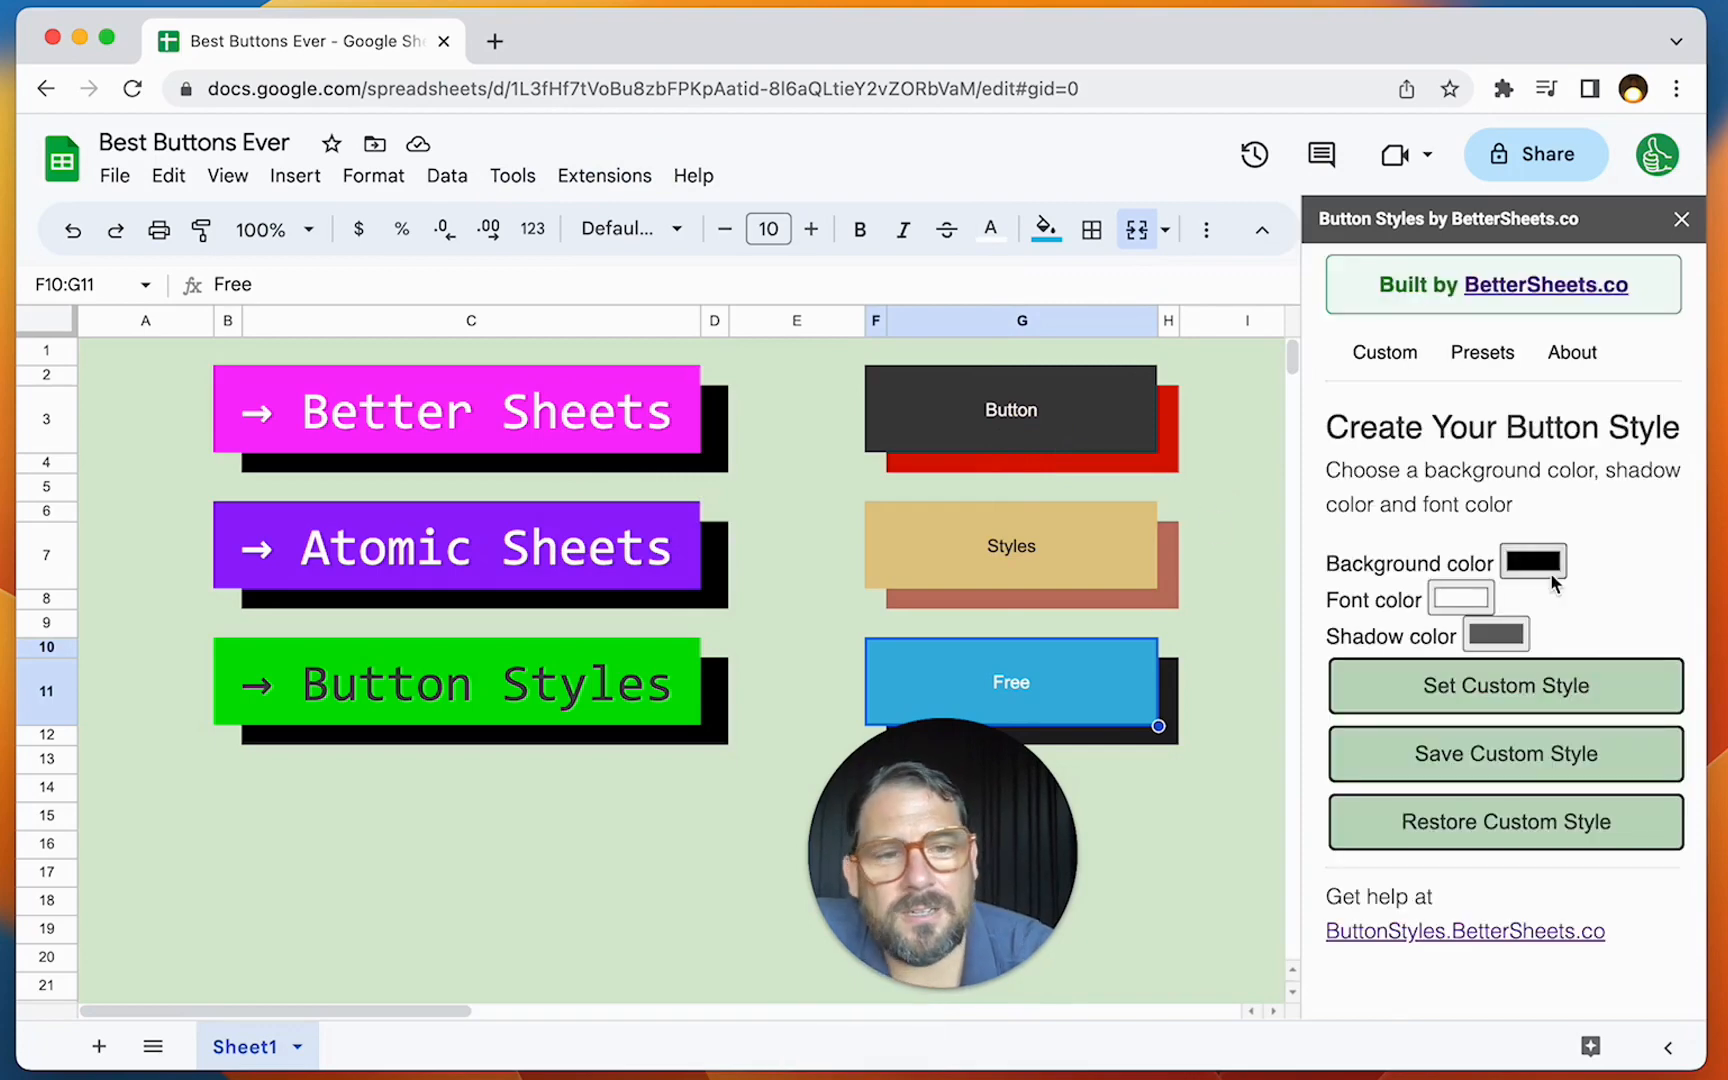
Step: Restore the saved custom button style in the add-on and close its sidebar
click(1509, 826)
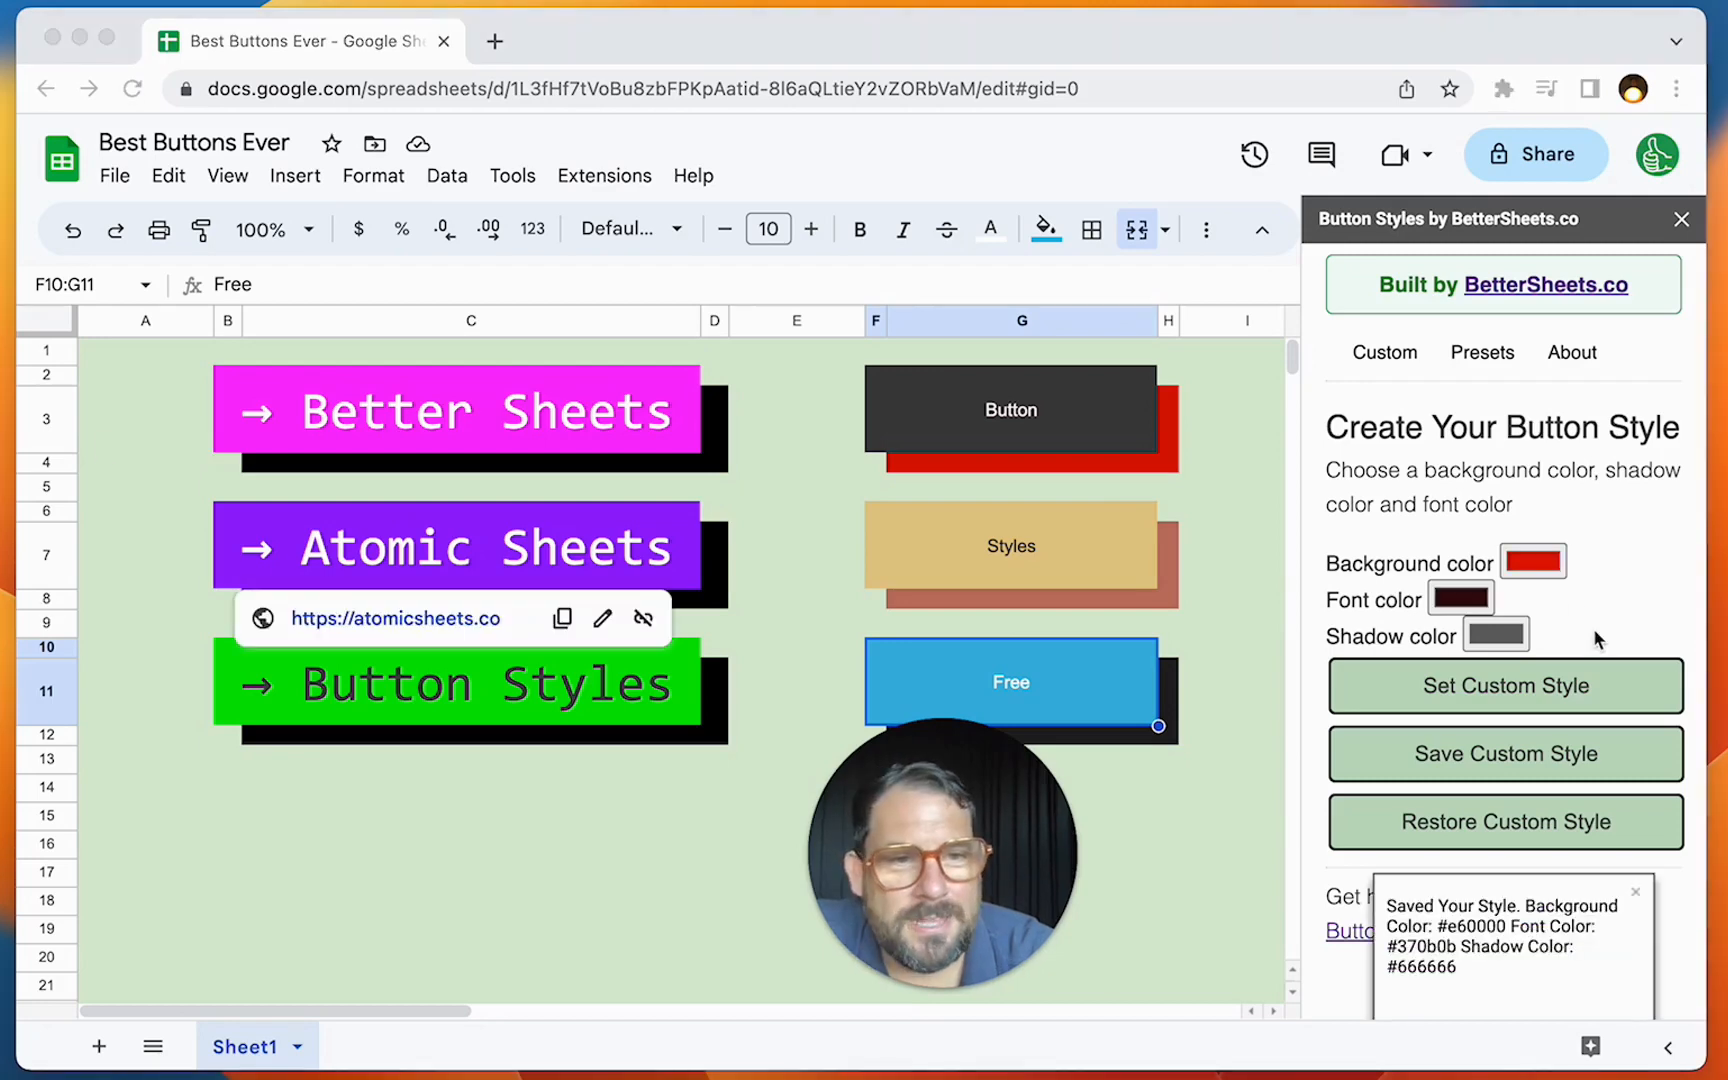
click(1572, 480)
click(1682, 220)
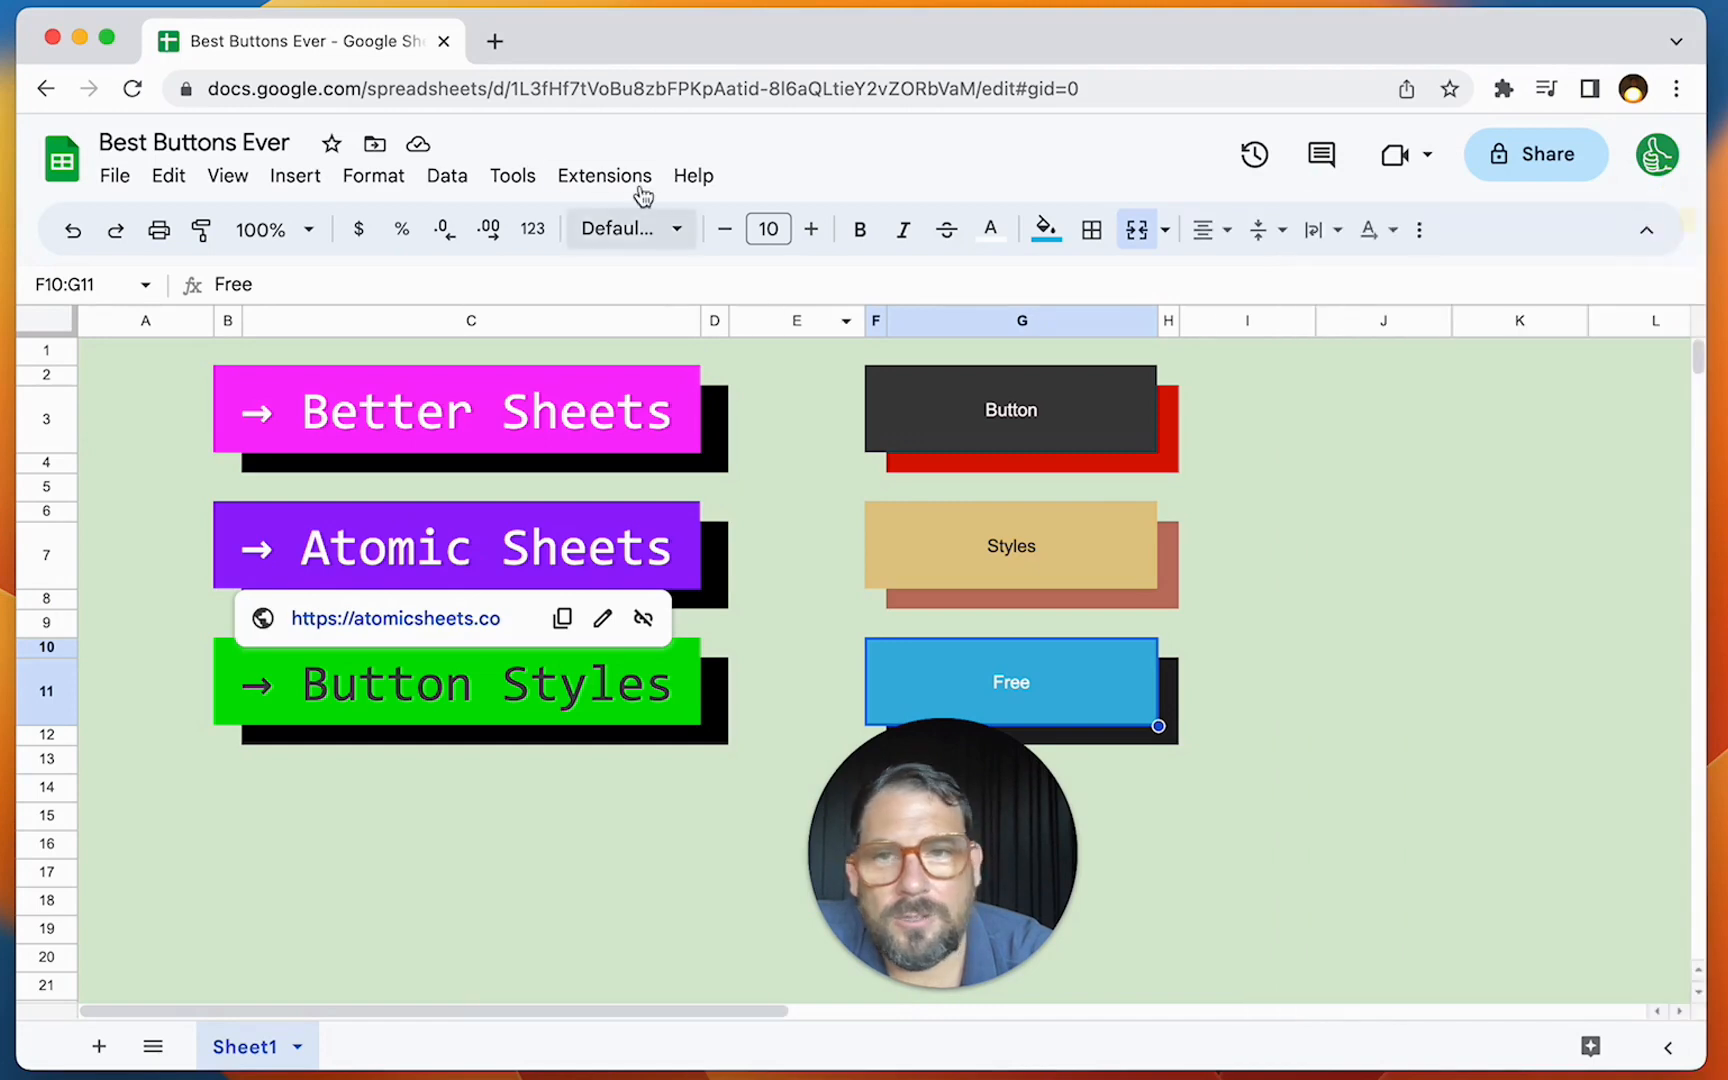
Step: Show the Button Styles sidebar again and set the custom style's background color to blue (#2b0fff)
click(605, 175)
mouse_move(752, 458)
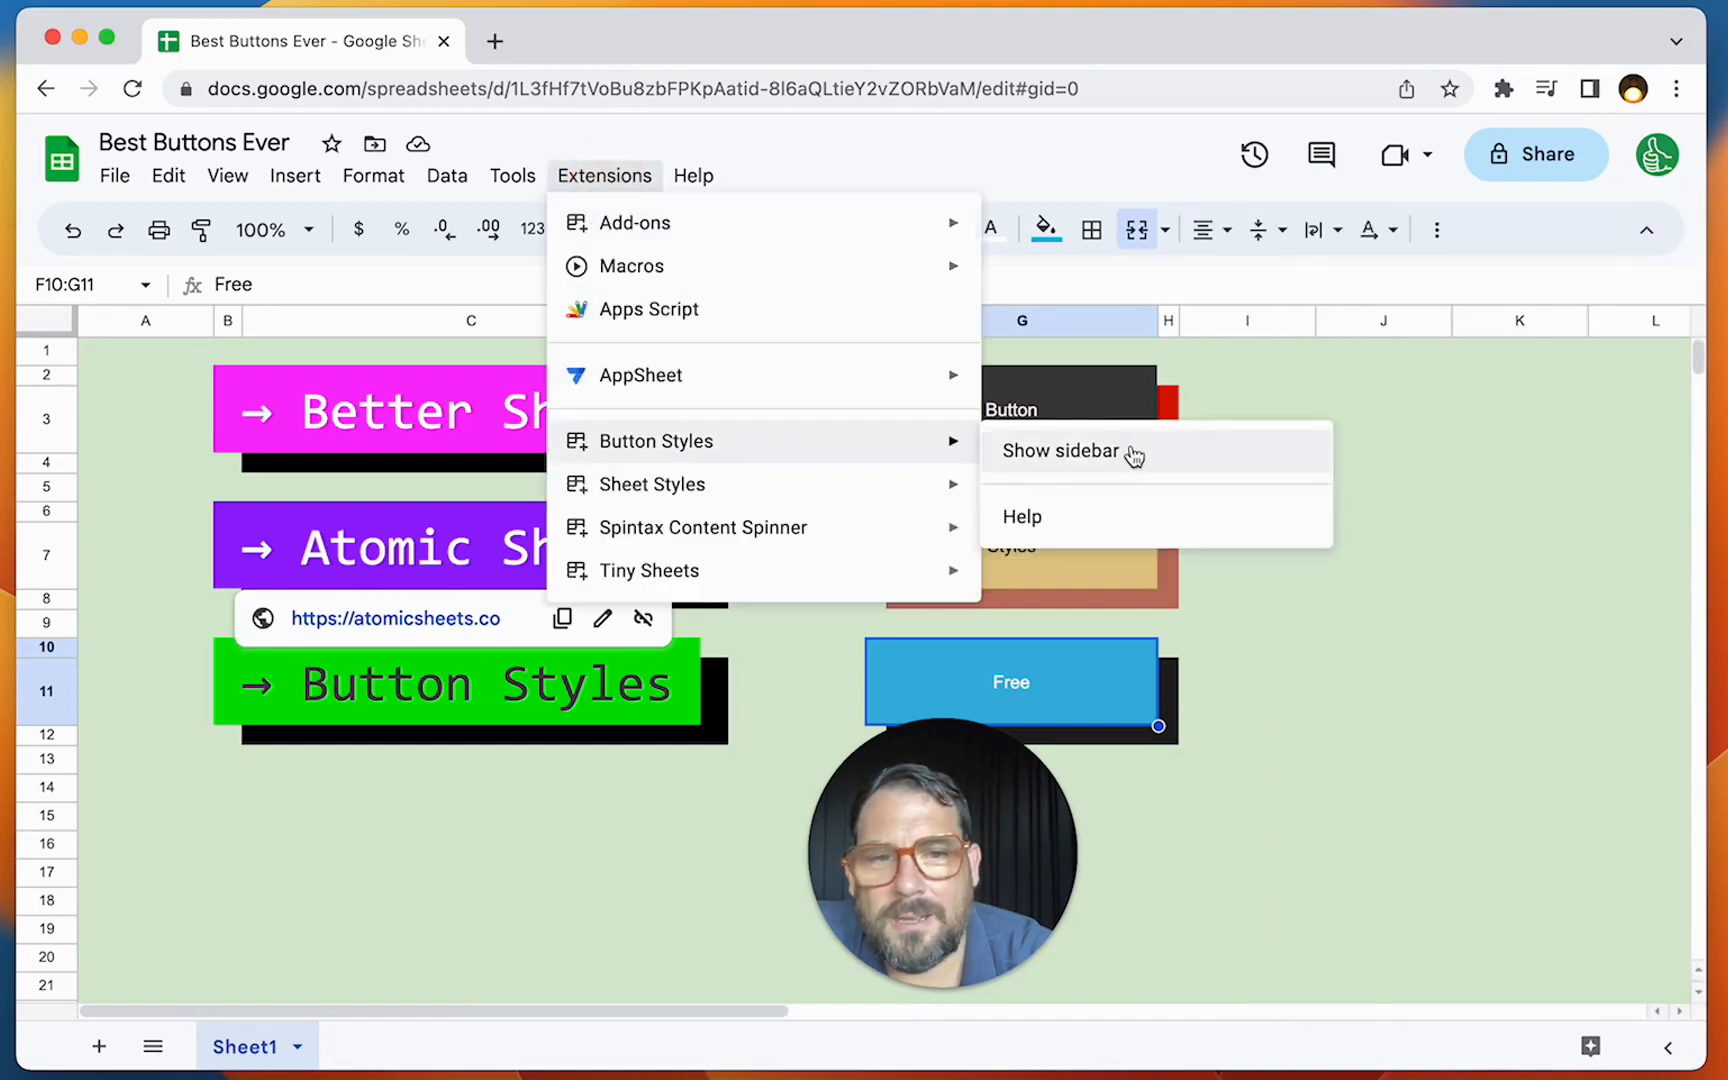
click(1130, 452)
click(1527, 567)
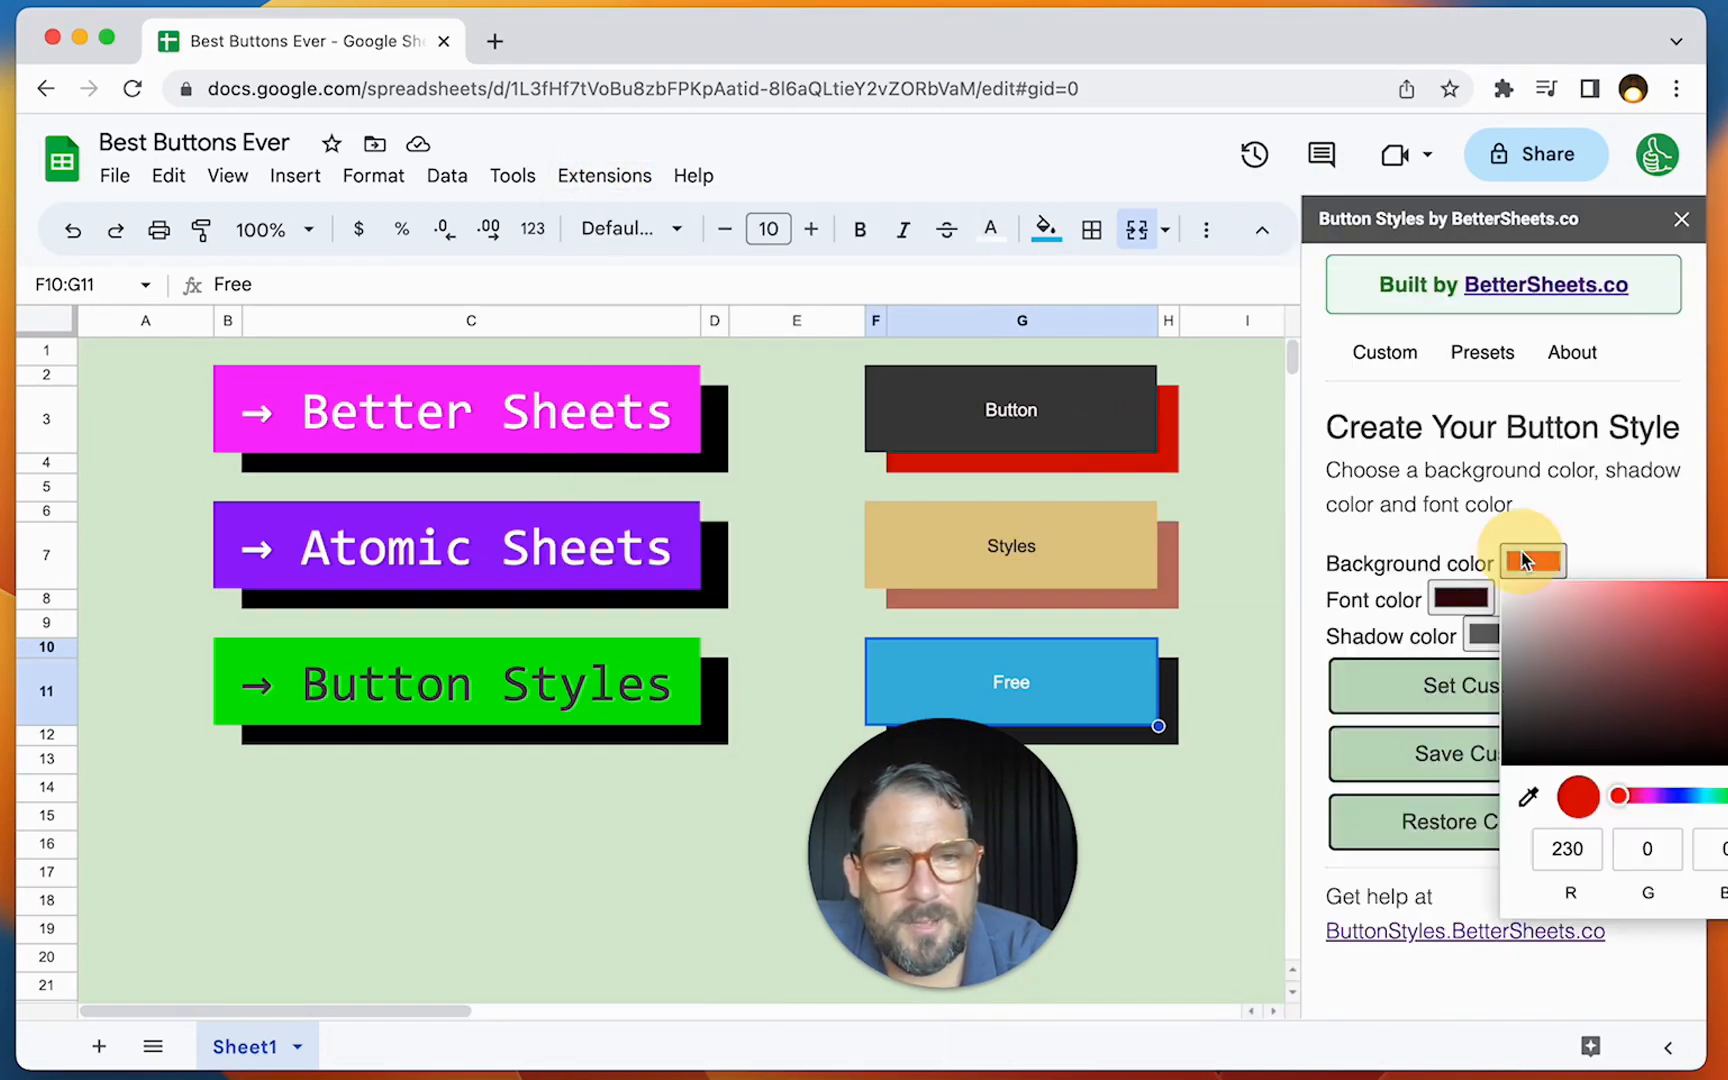
drag(1619, 796, 1672, 796)
click(1472, 468)
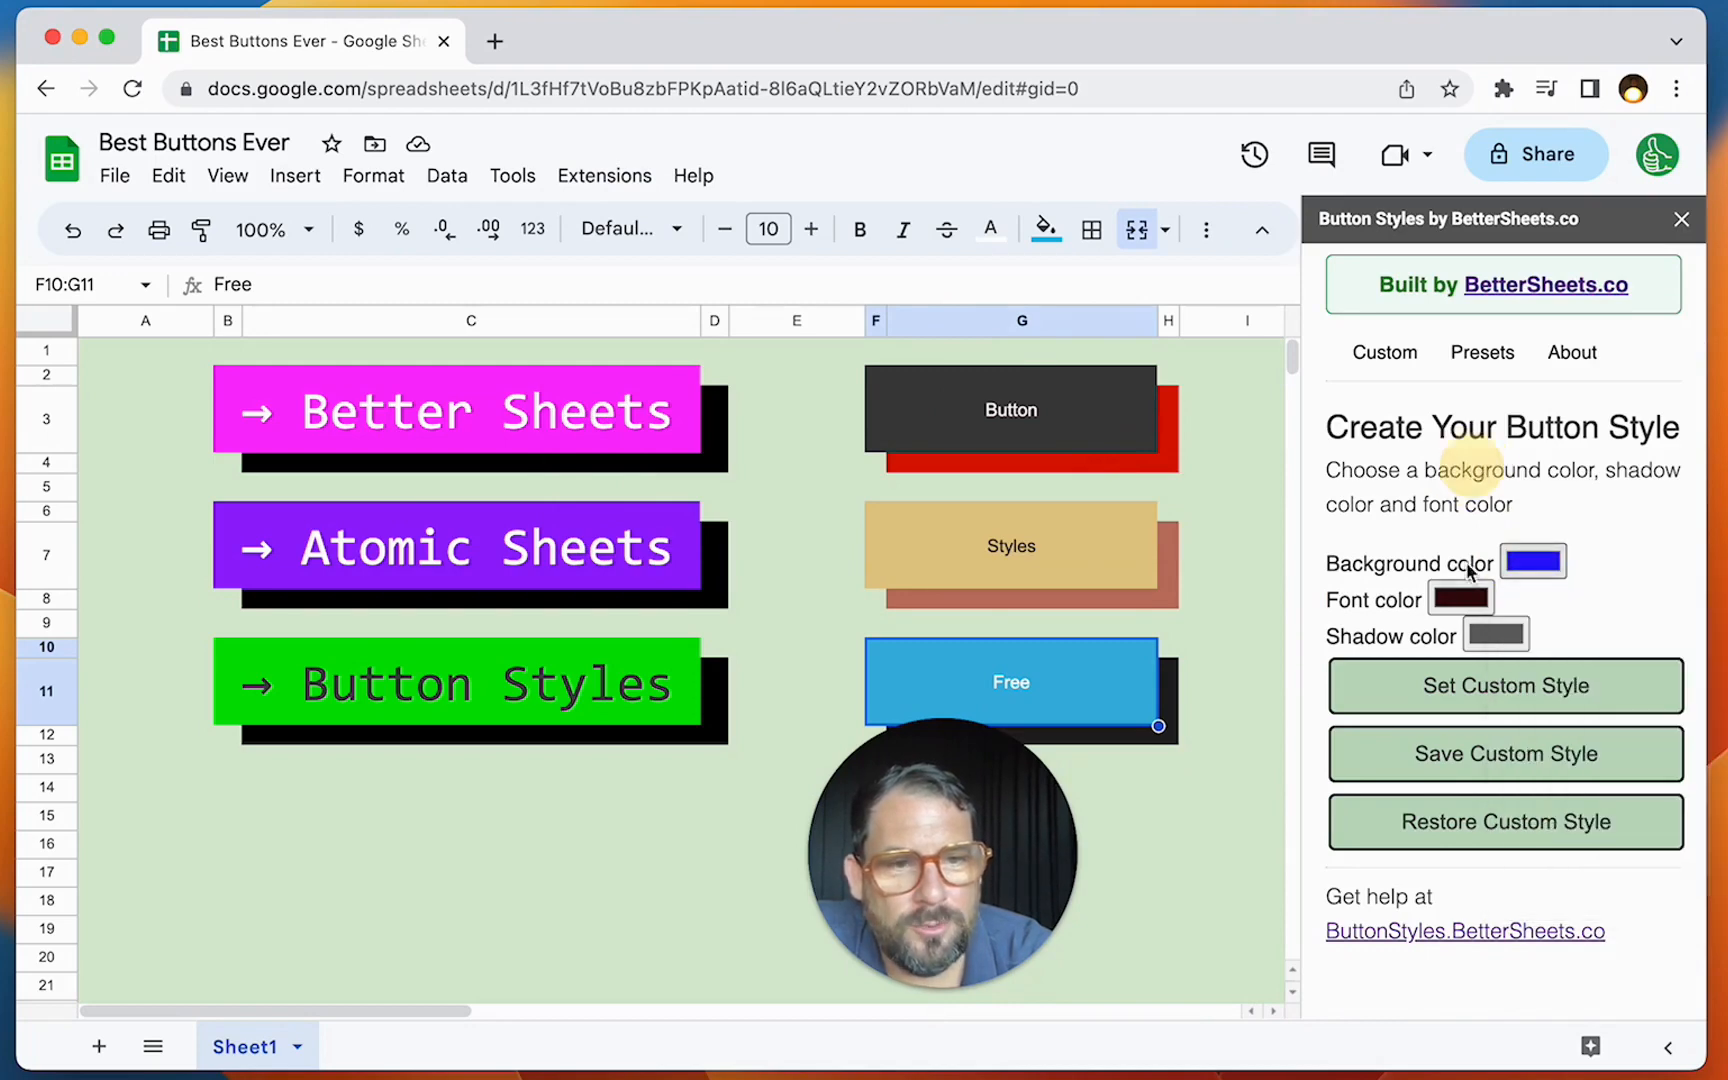
Step: Set the custom style's font color to red (#ff0000) and shadow color to black (#000000), and save the style
click(1460, 603)
drag(1655, 672, 1722, 600)
click(1500, 522)
click(1496, 634)
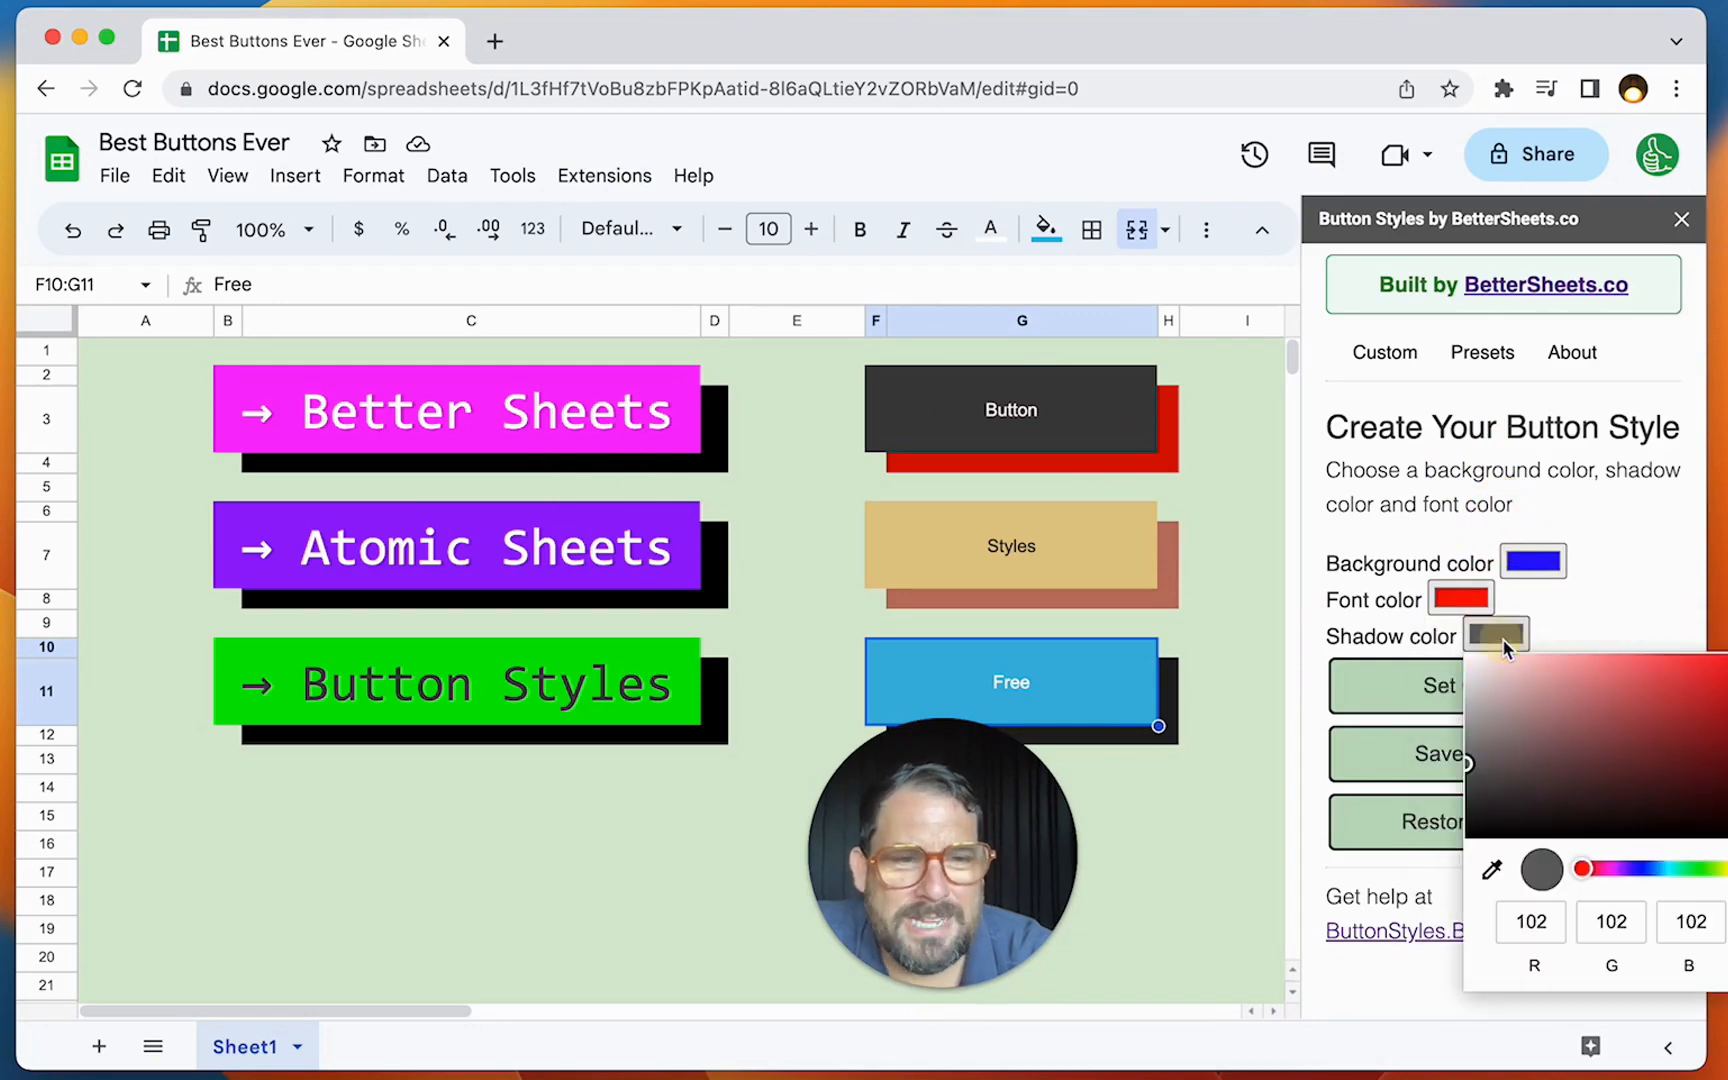
drag(1574, 718, 1716, 842)
click(1648, 574)
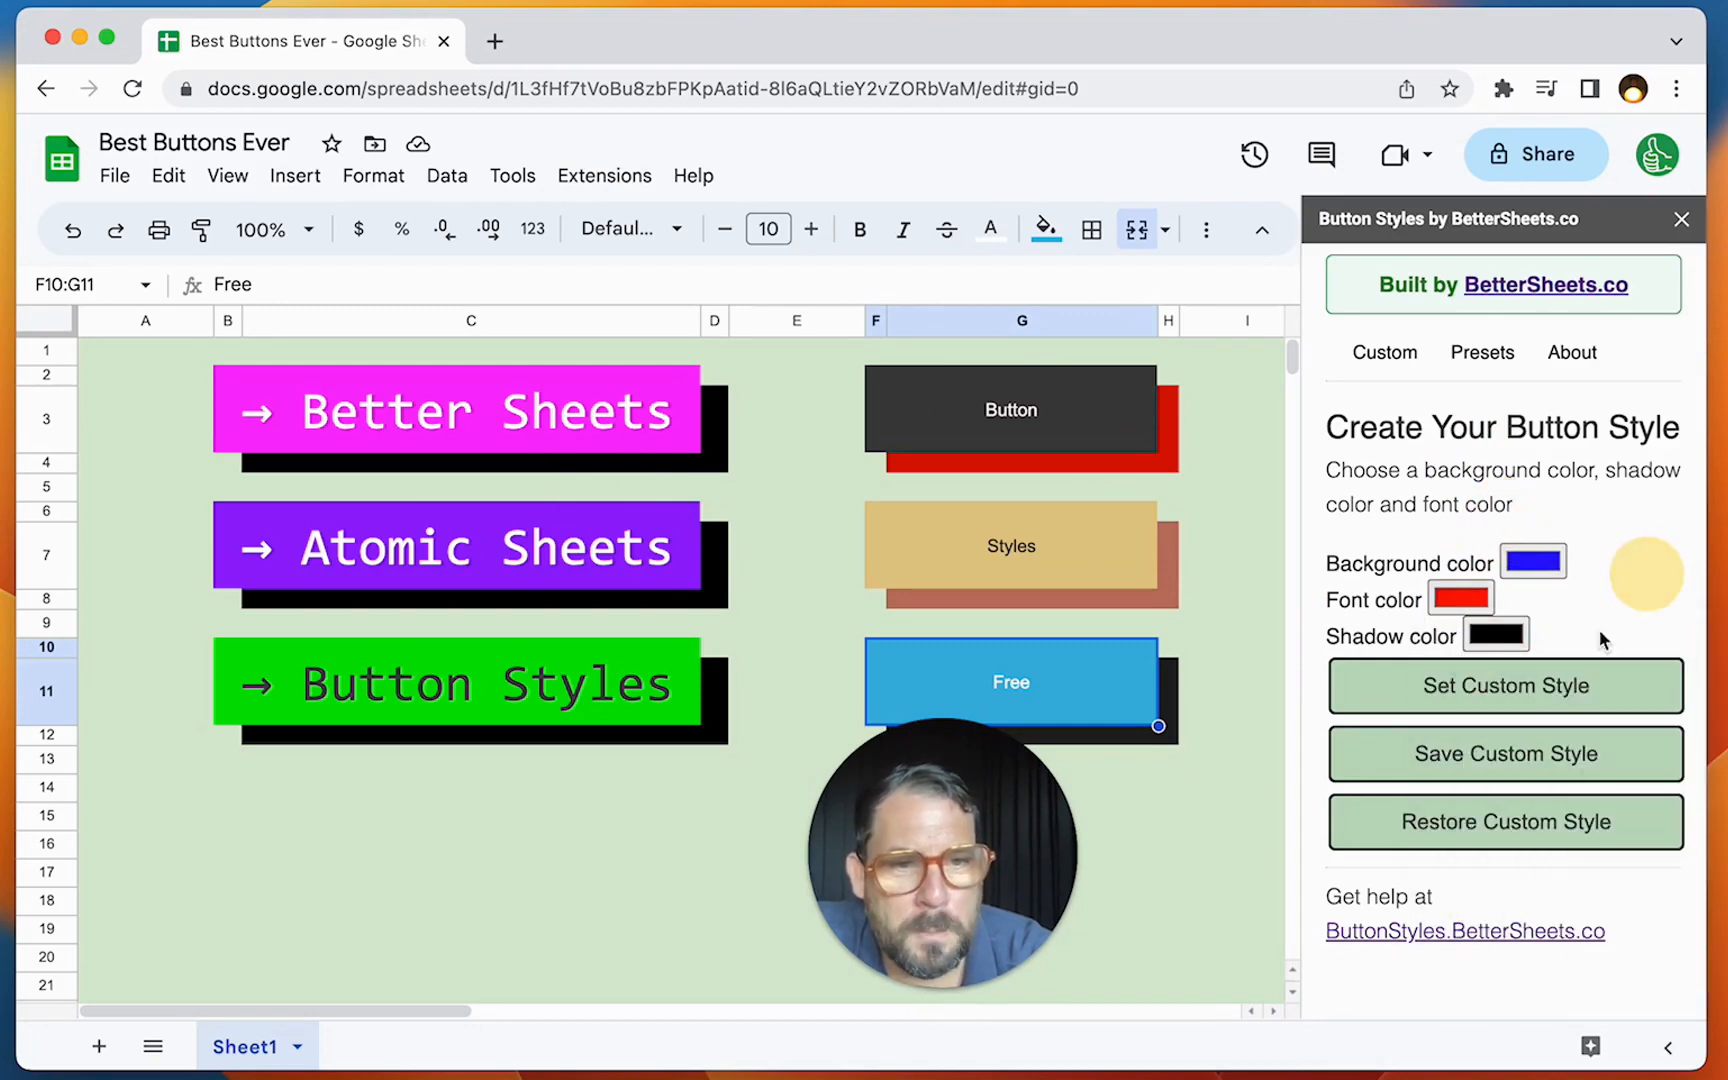
click(1556, 752)
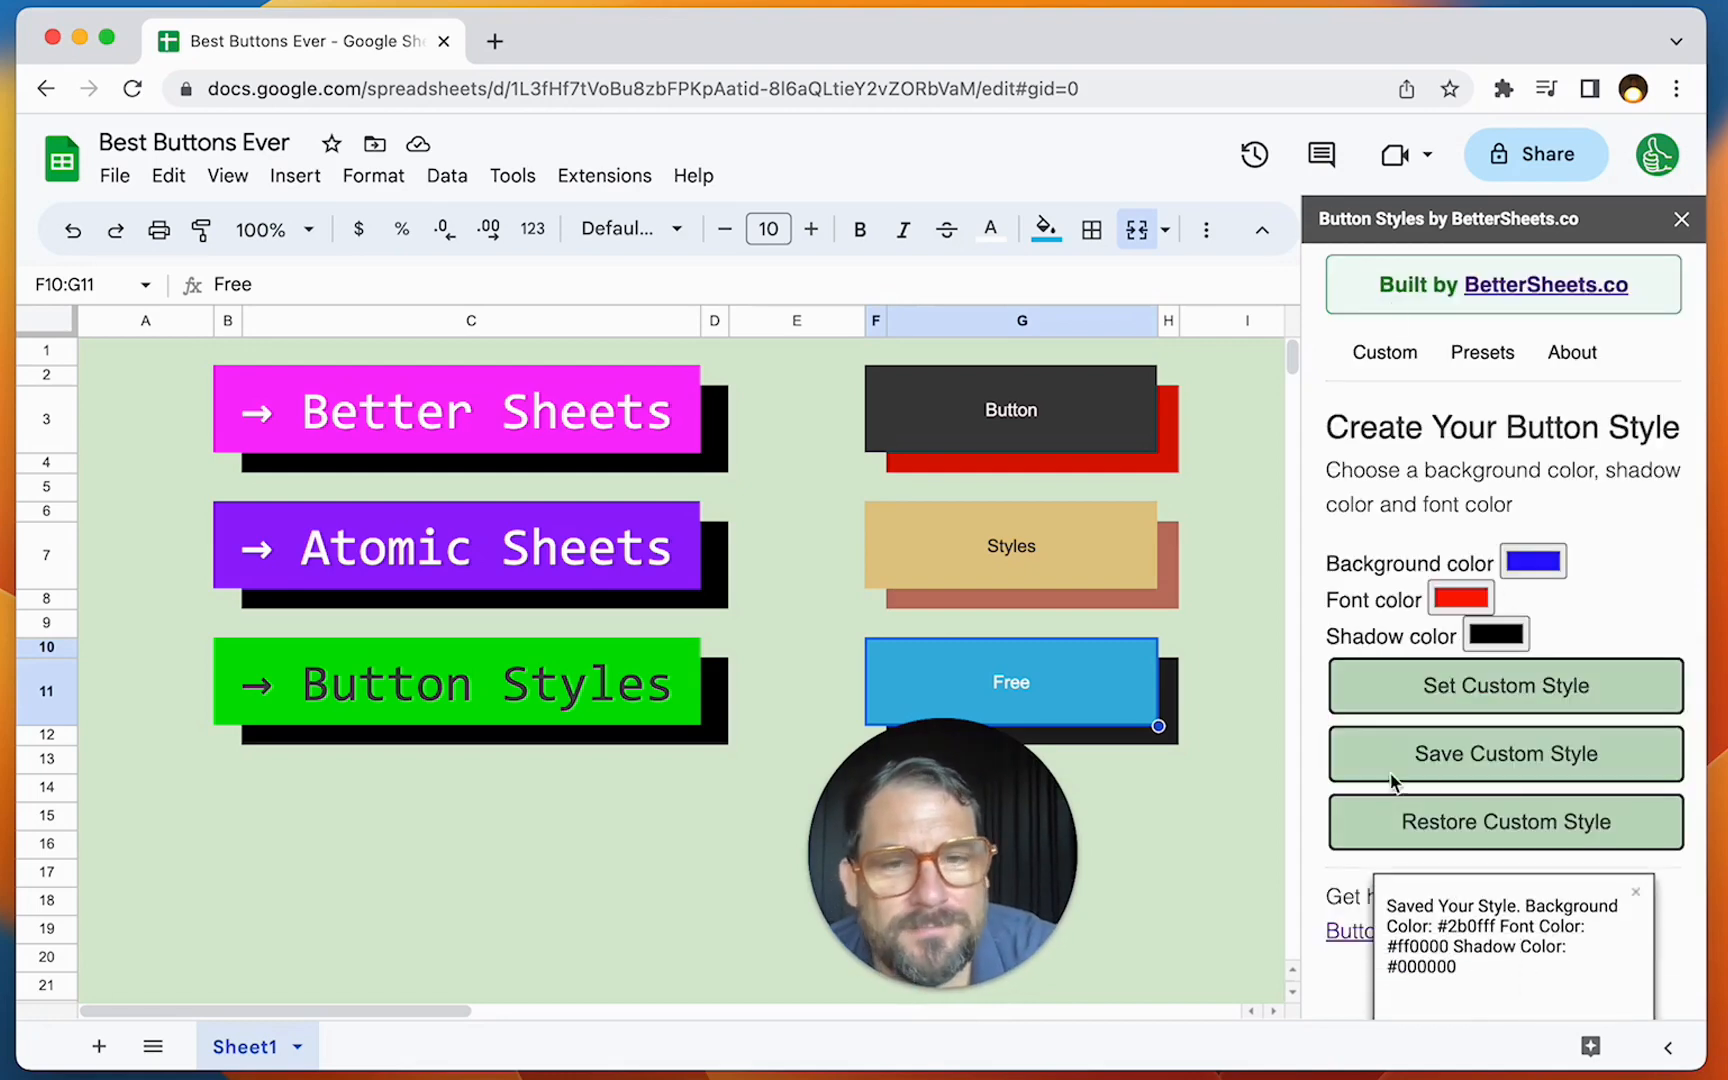
Step: Close and reopen the Button Styles sidebar to check the saved custom colors, and close it again
click(1681, 218)
click(604, 175)
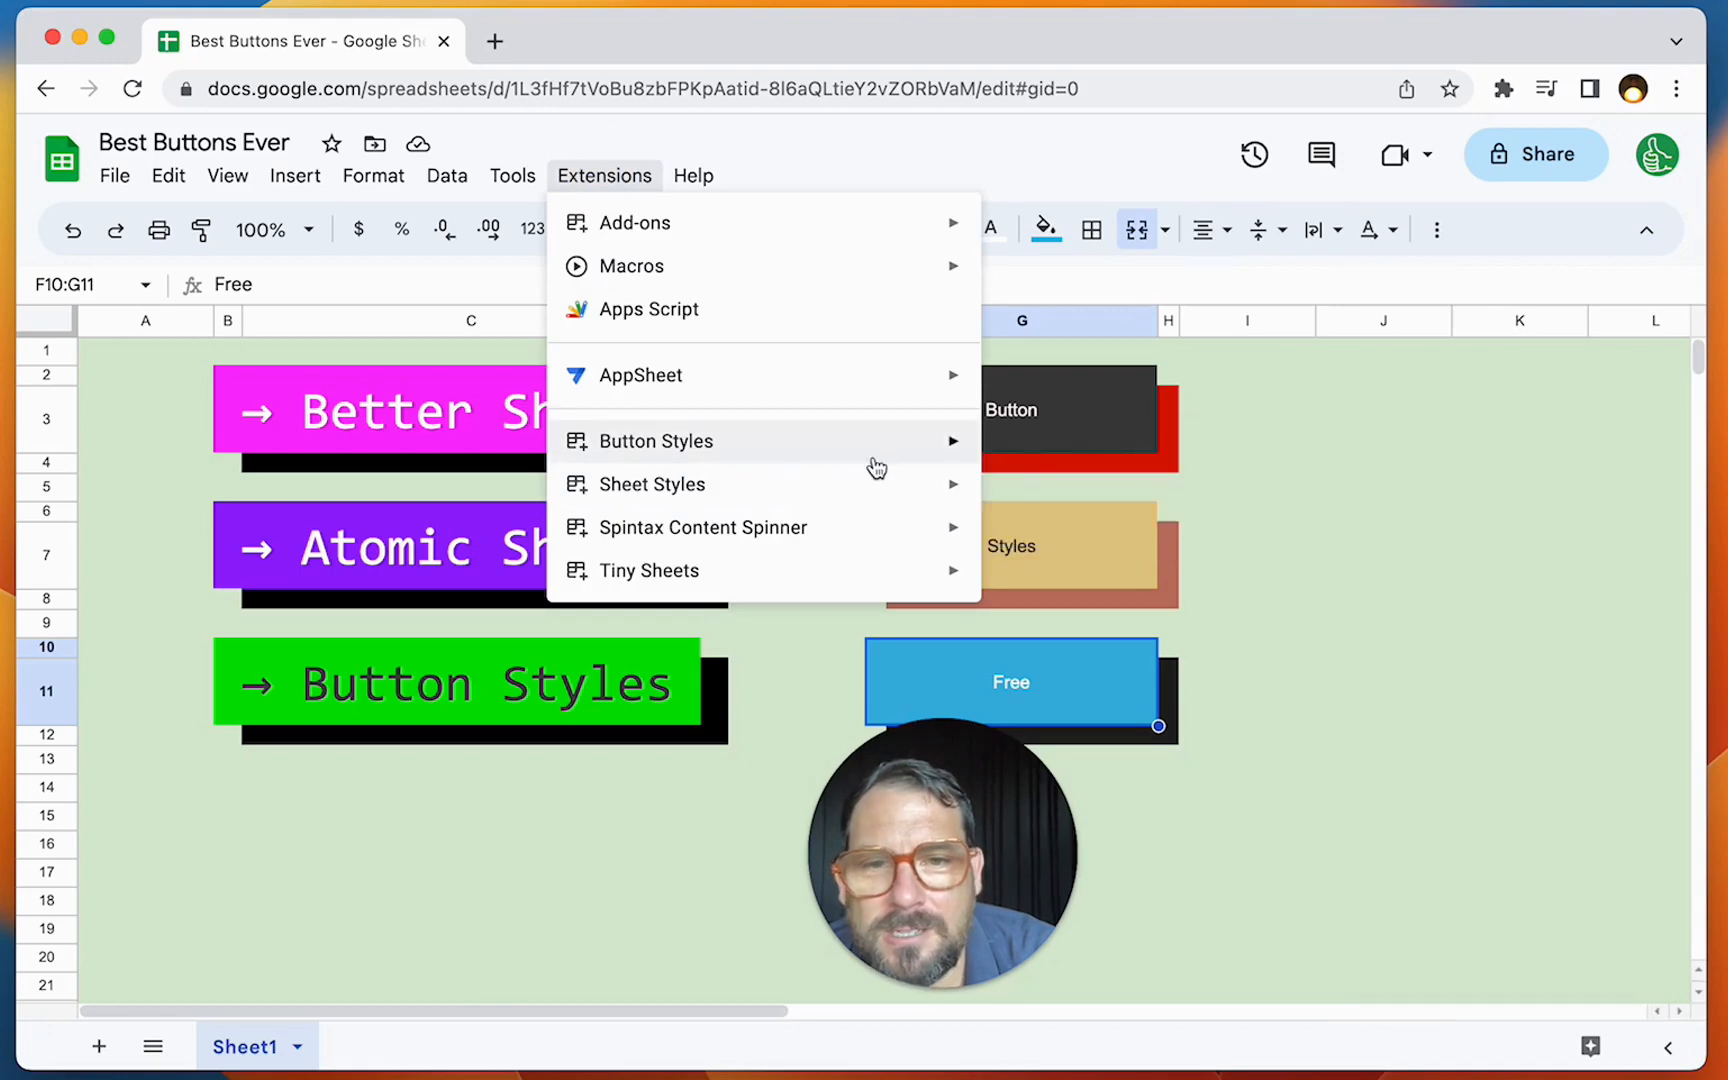
mouse_move(872, 455)
click(1118, 462)
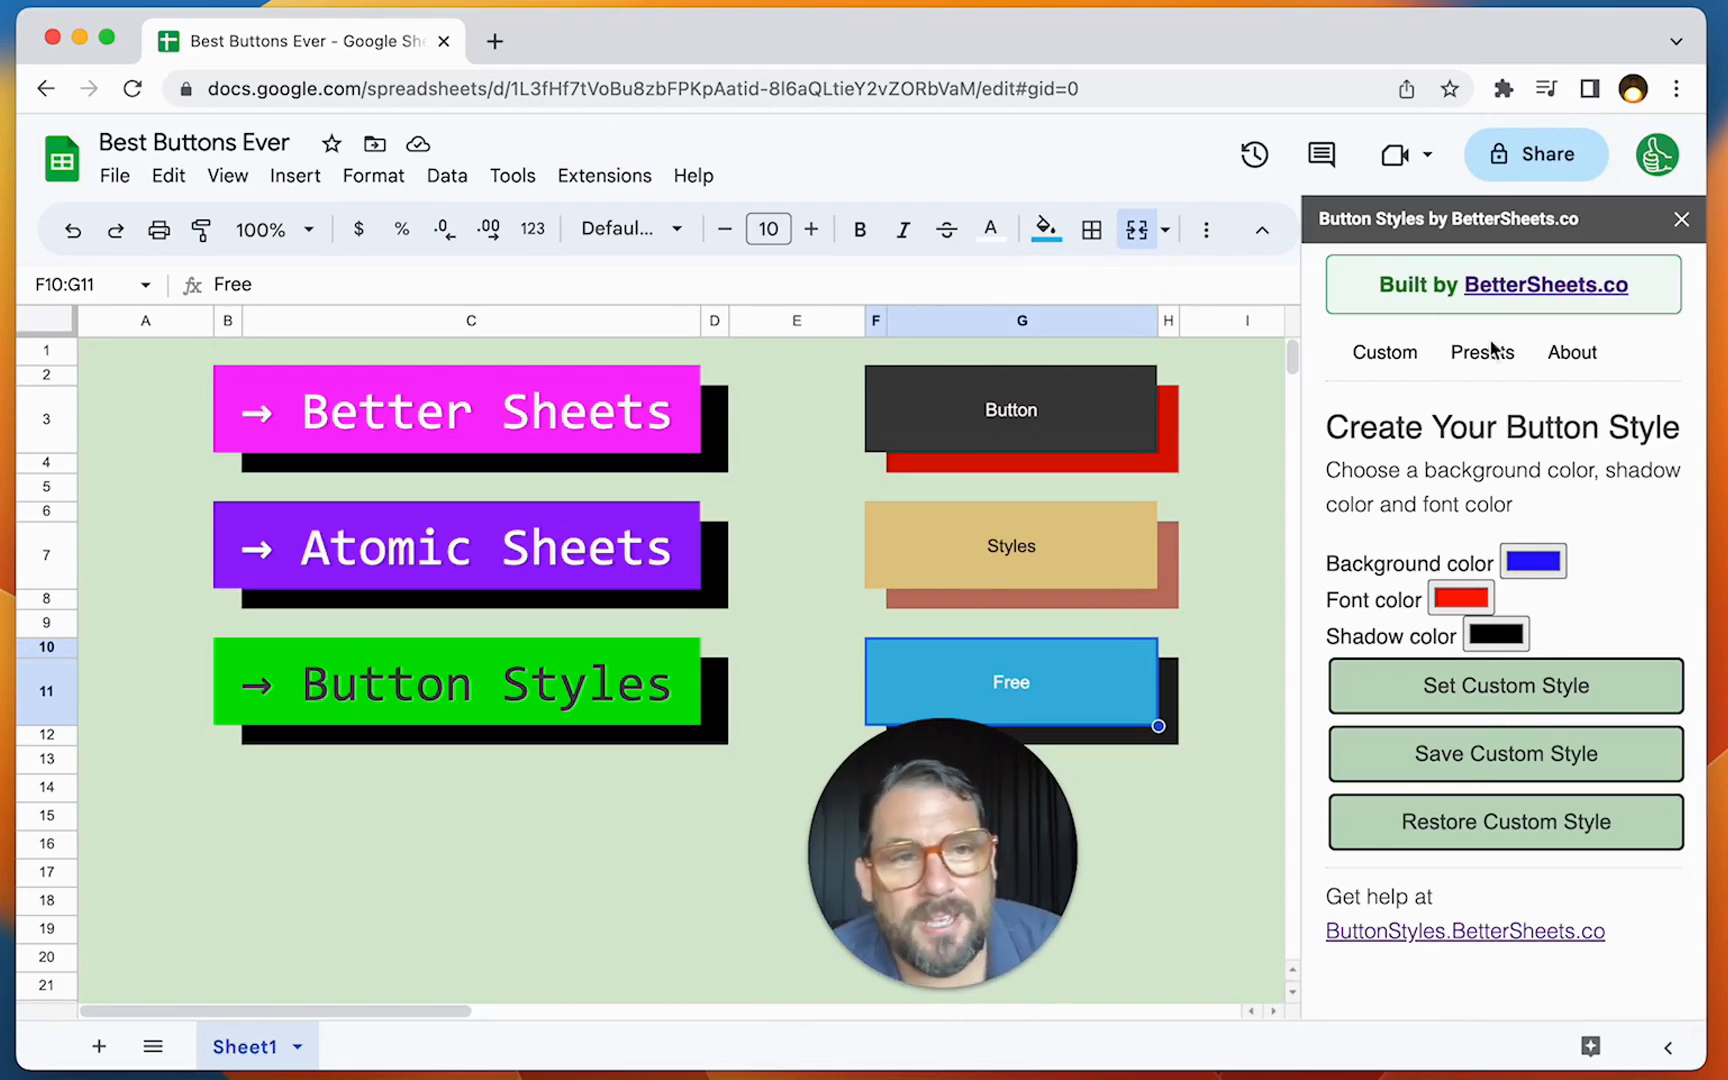
click(1681, 222)
click(1295, 514)
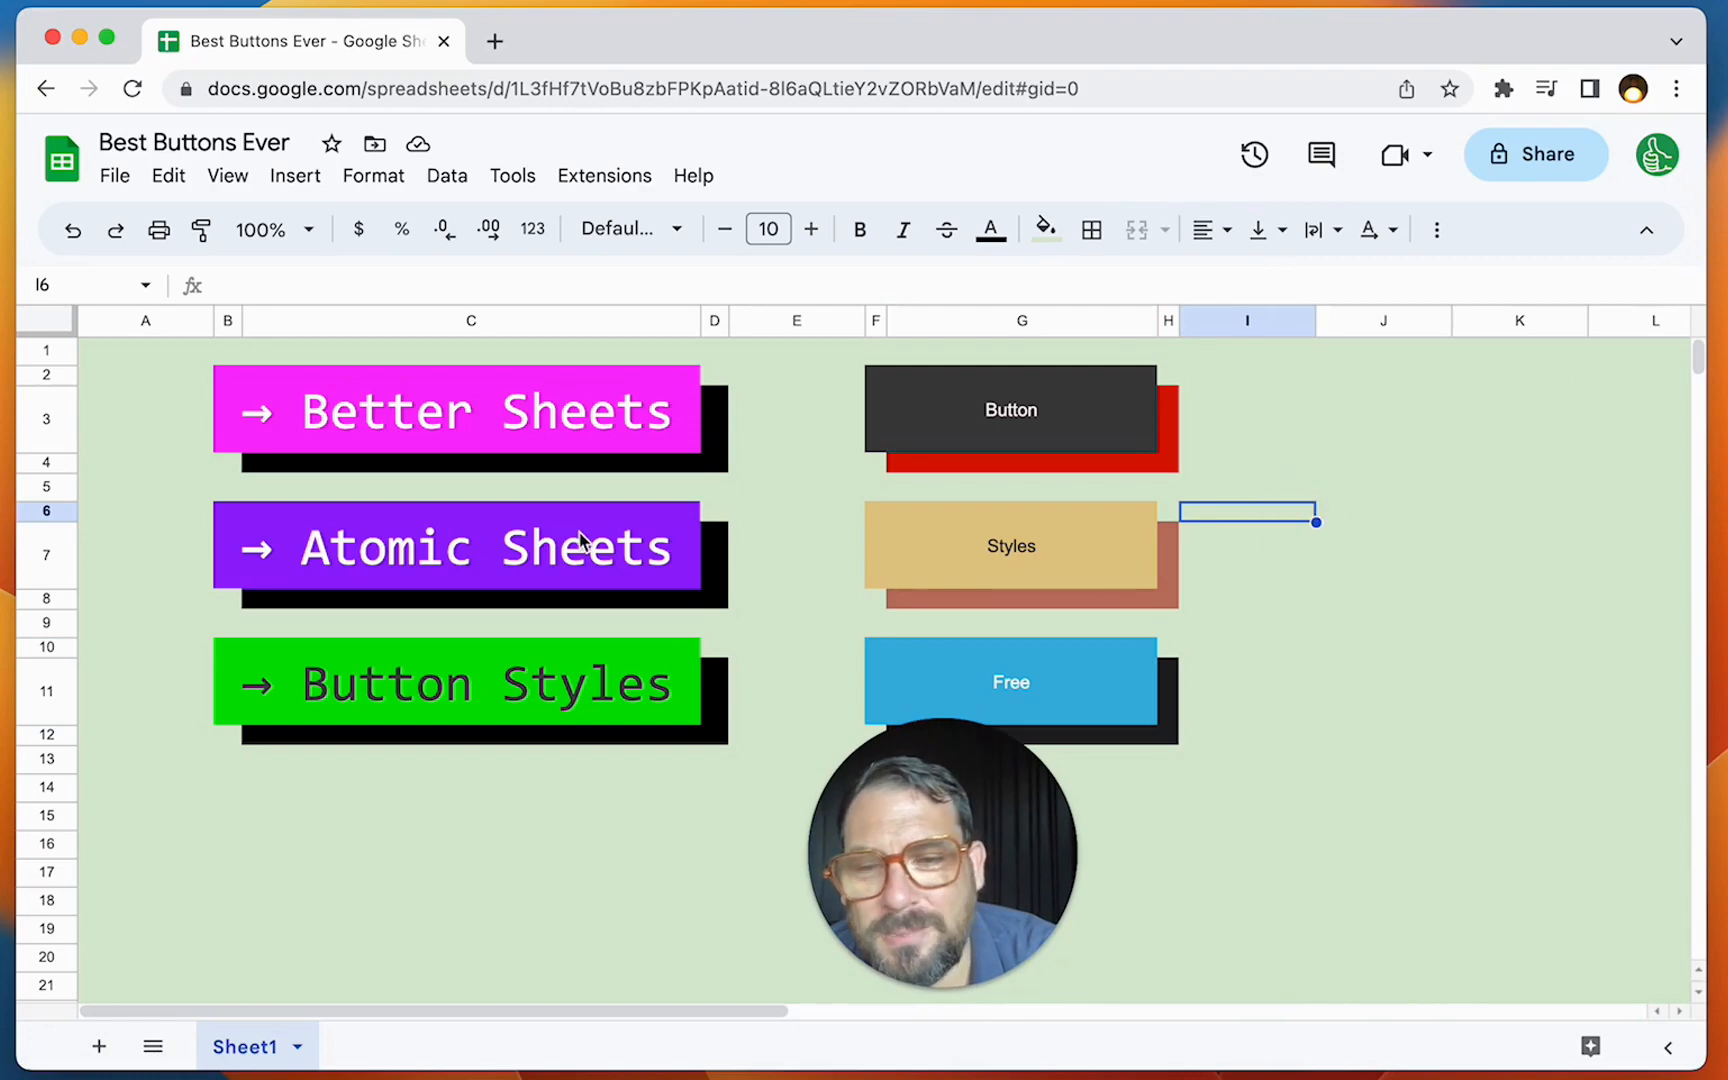
mouse_move(305, 511)
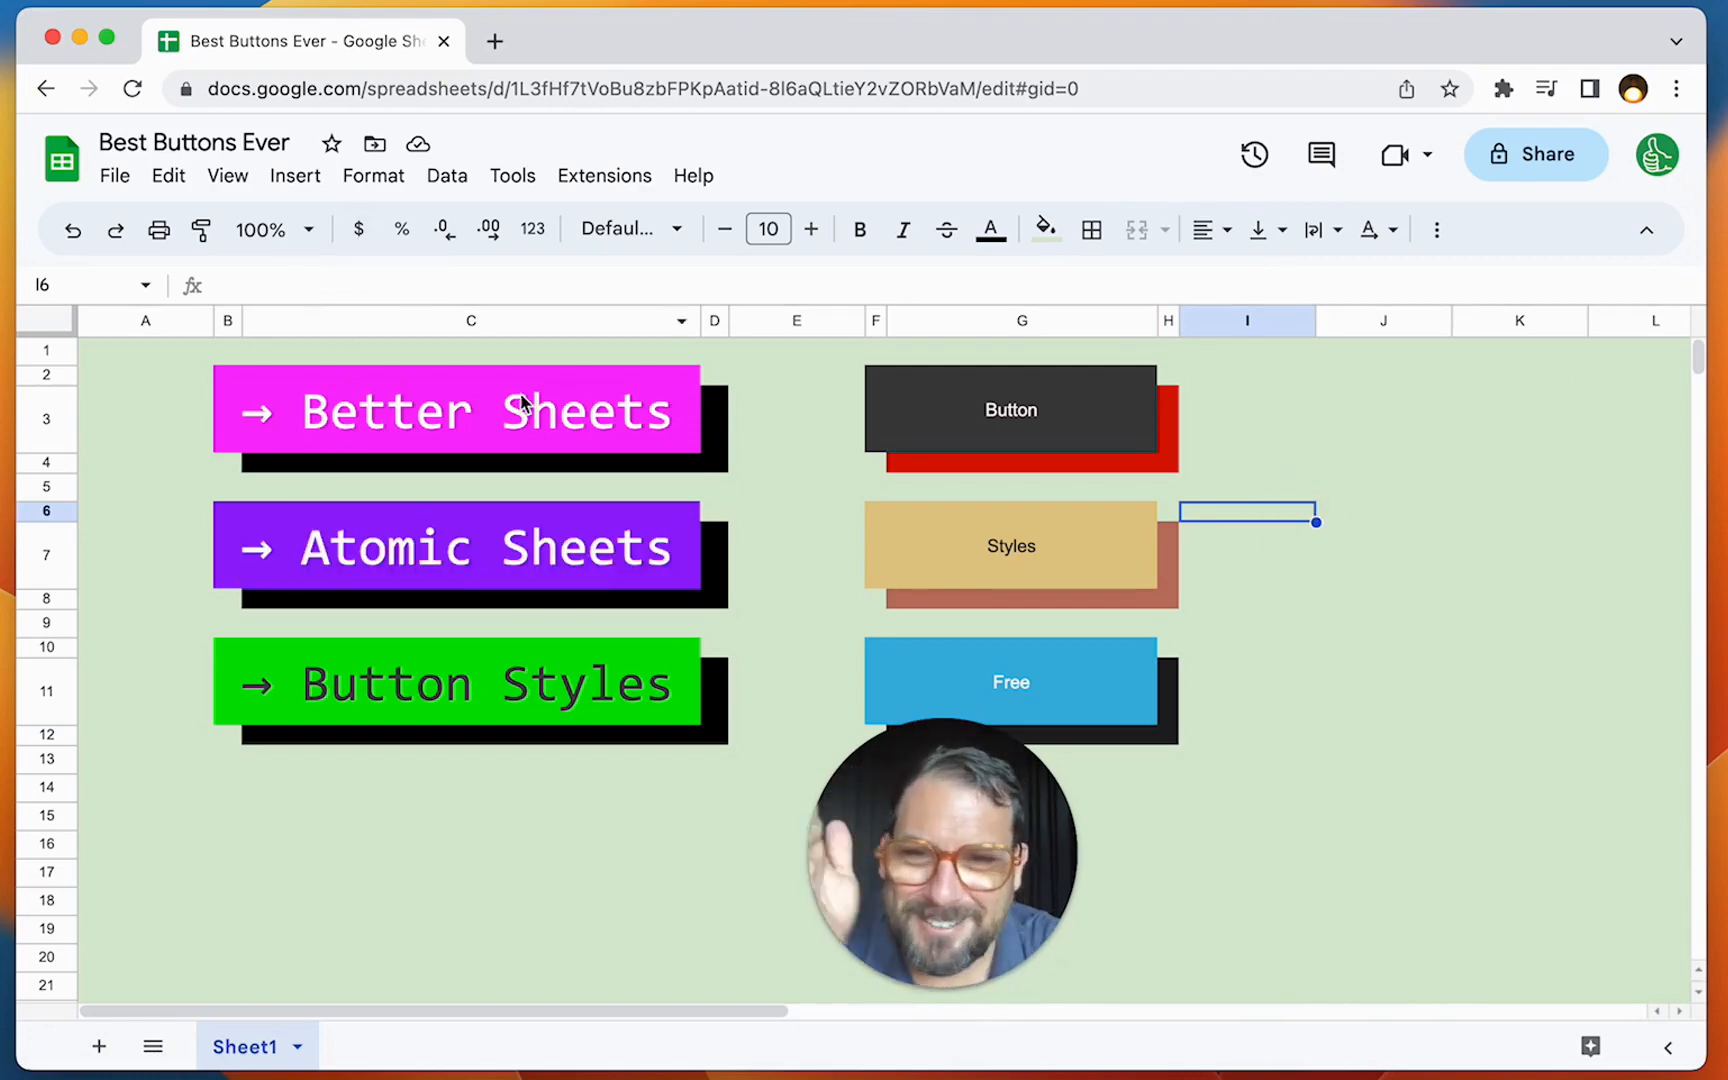
mouse_move(540, 416)
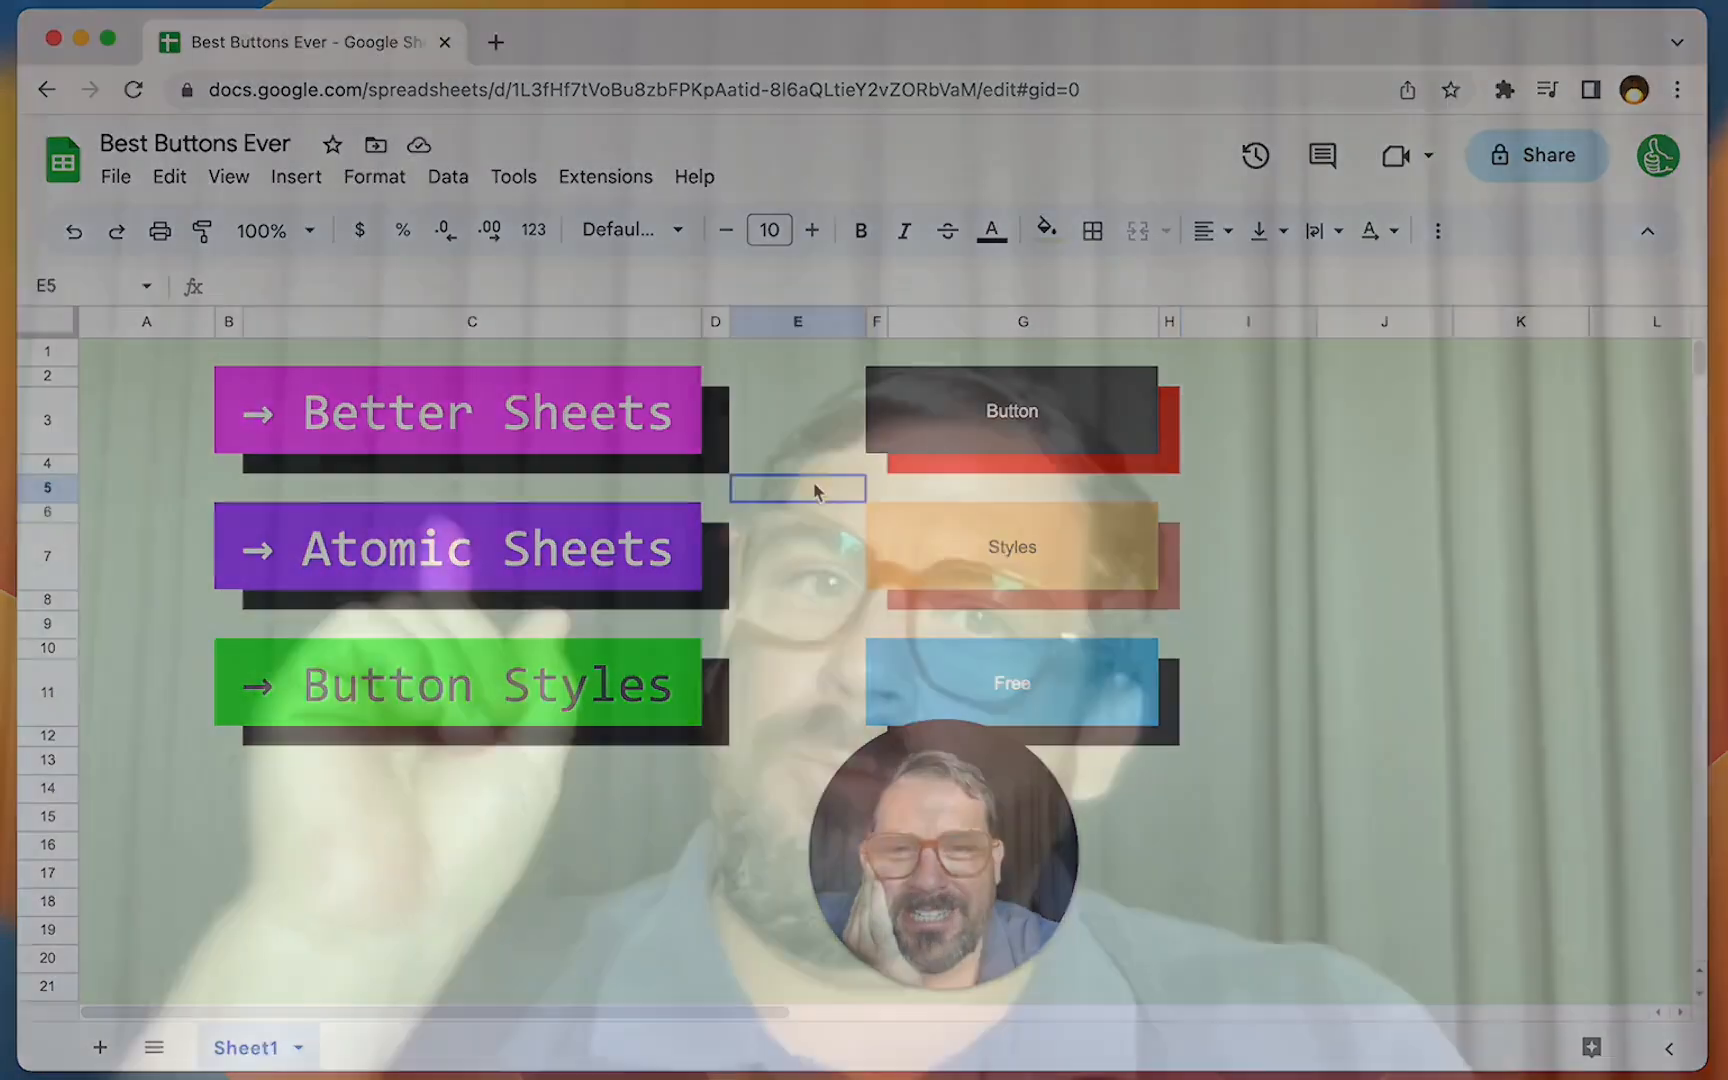